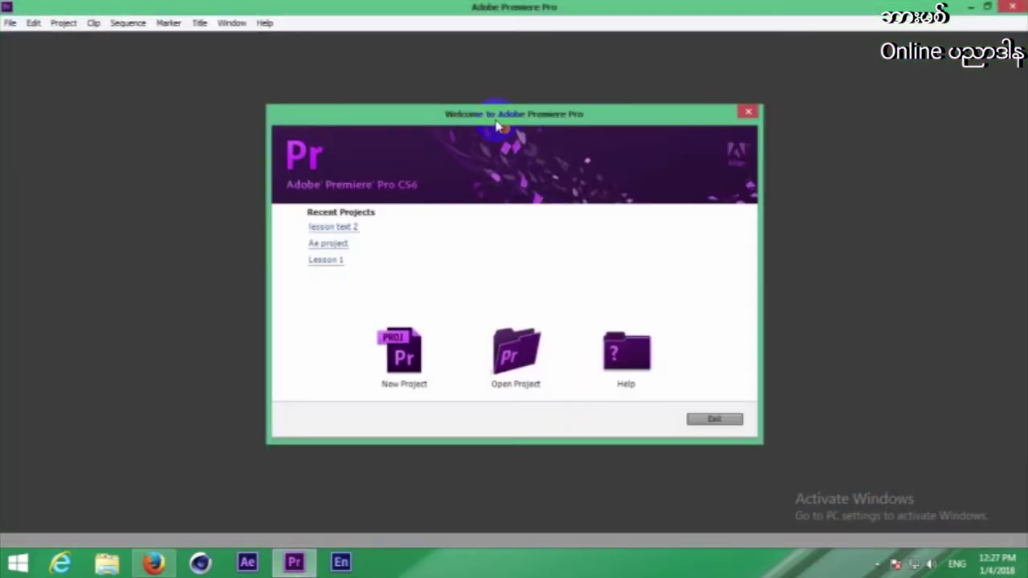
- Reposition the welcome window and start a new project
left_click_drag(498, 126, 499, 113)
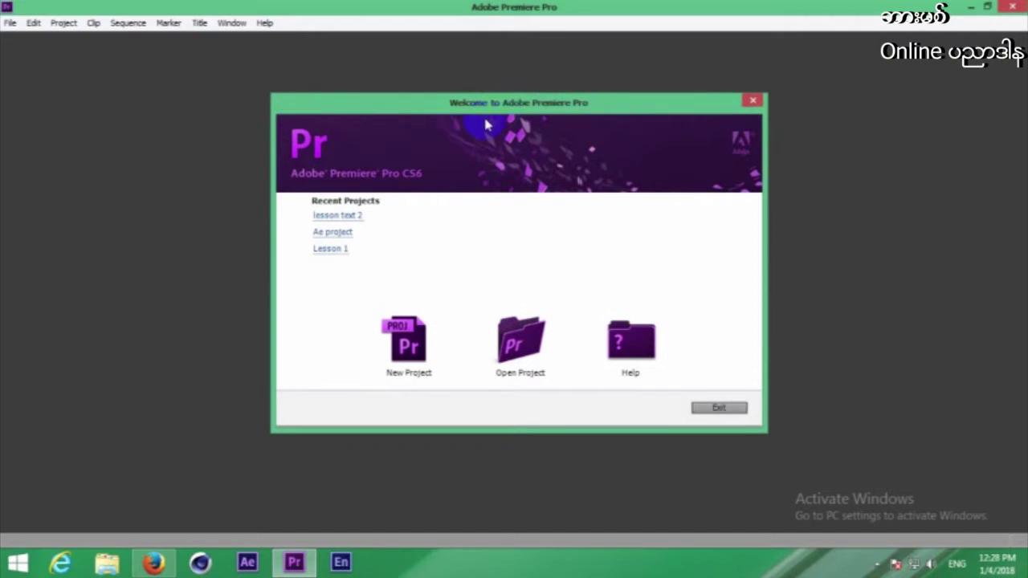
left_click_drag(493, 110, 505, 114)
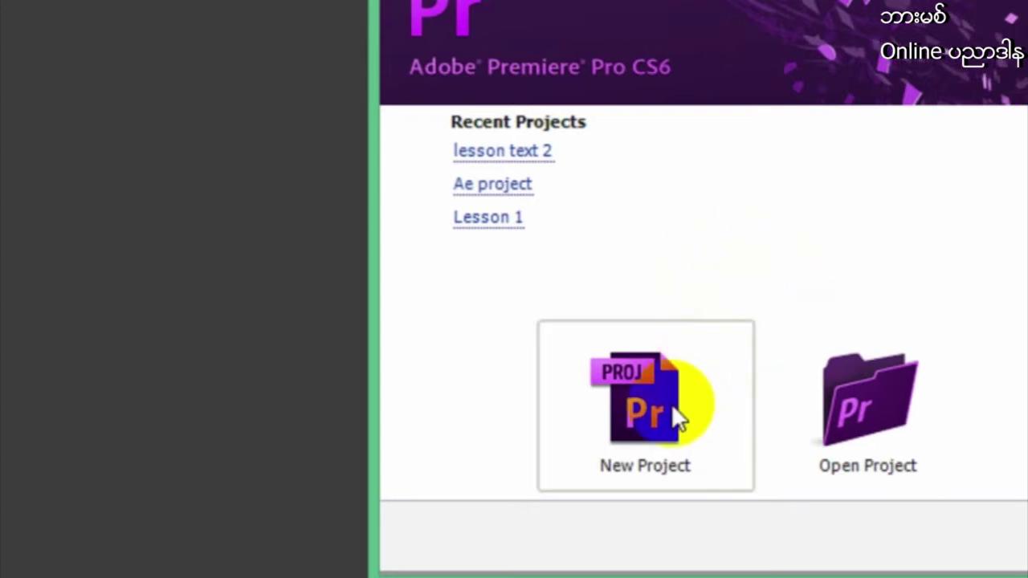
left_click(653, 411)
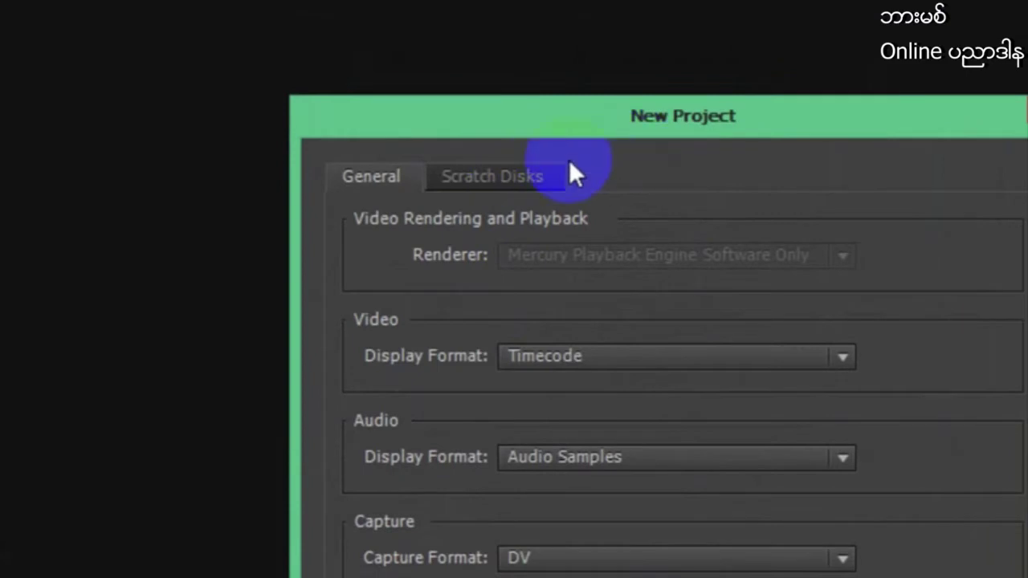
- Review the scratch disk paths, return to General settings, and browse for a project location
left_click(481, 176)
left_click(382, 171)
left_click(476, 176)
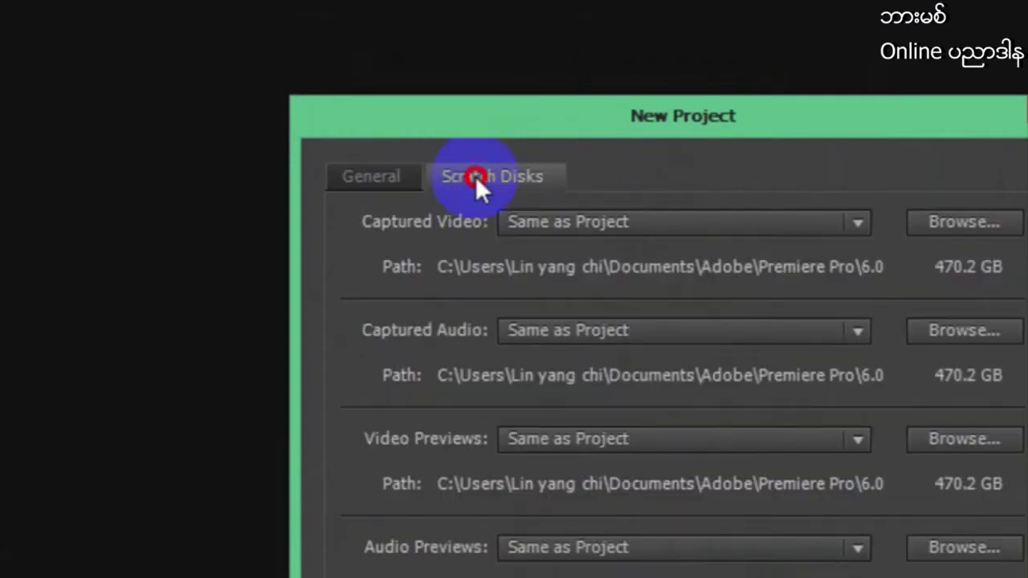
left_click(365, 173)
left_click(484, 174)
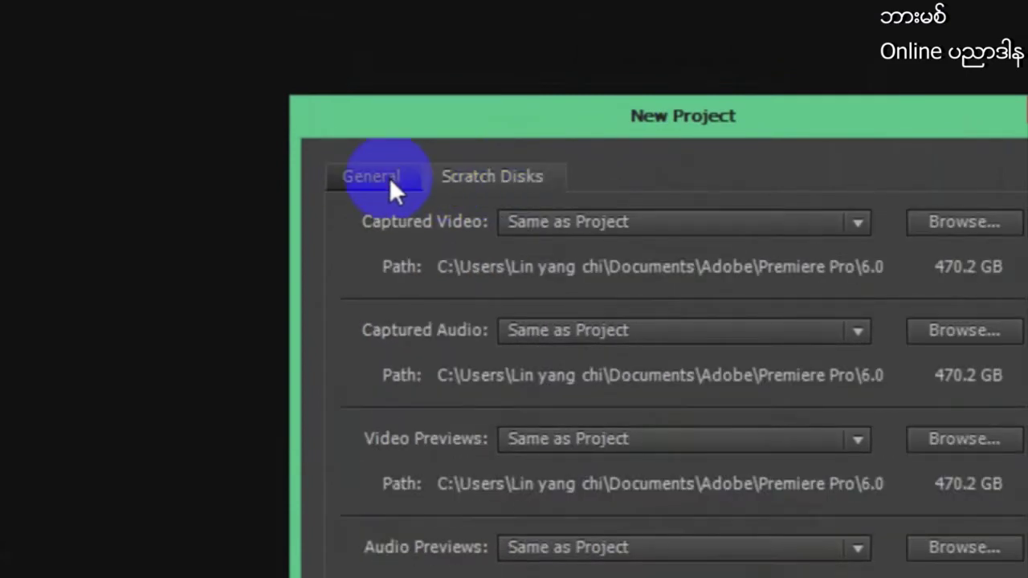
left_click(390, 177)
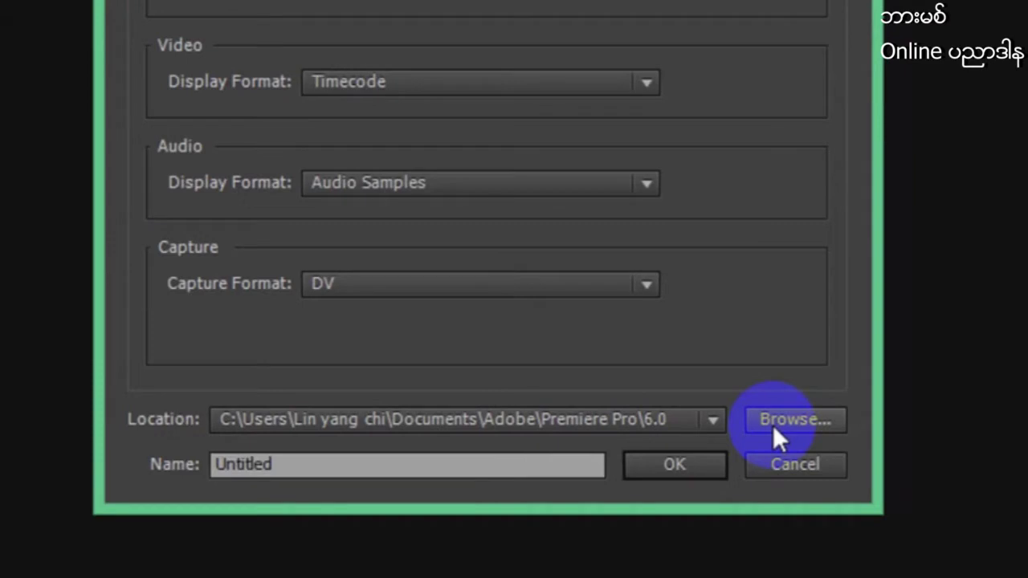
left_click(772, 434)
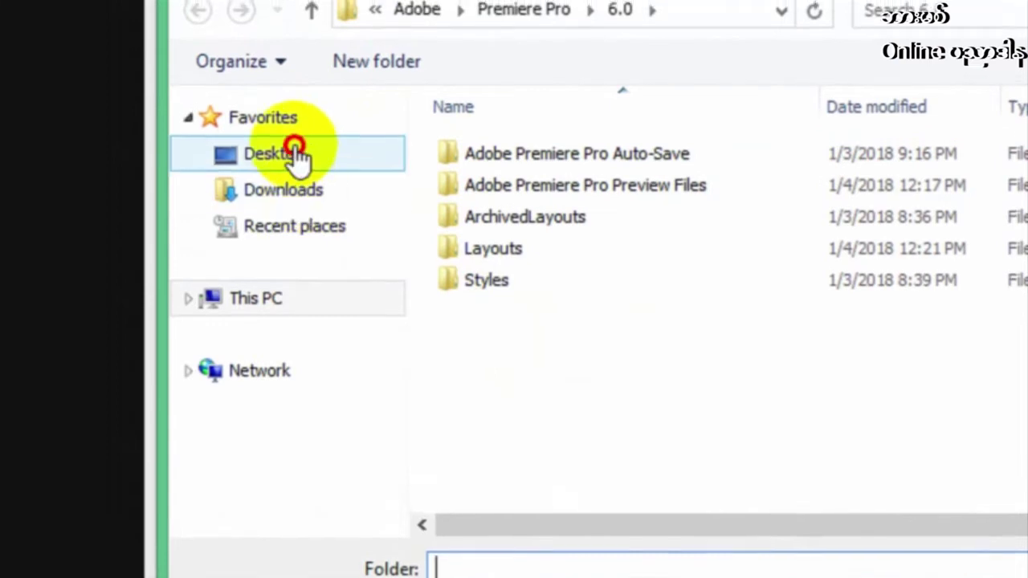
- Keep the Premiere Pro 6.0 folder as the project location after checking Desktop
left_click(296, 154)
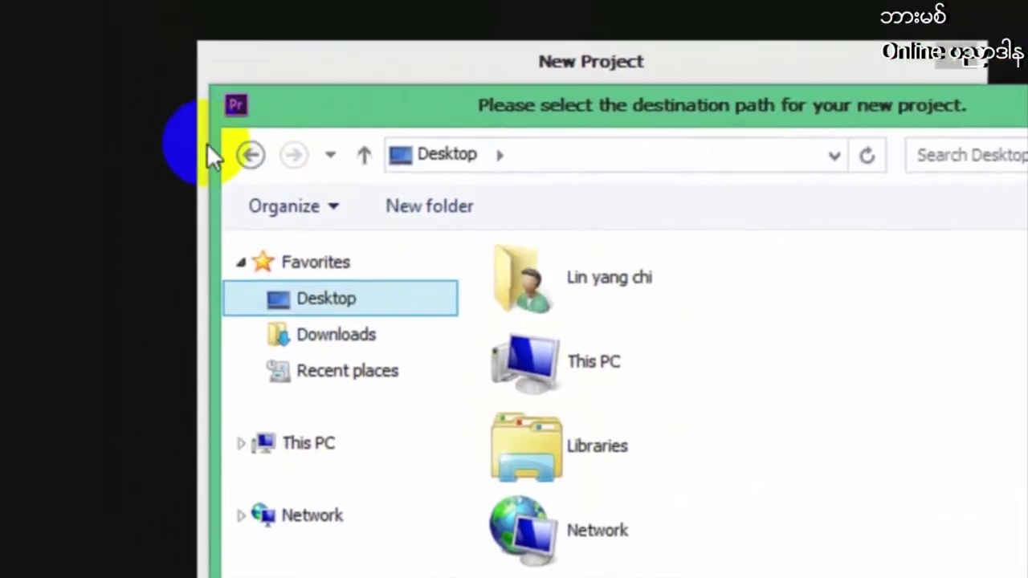
left_click(260, 155)
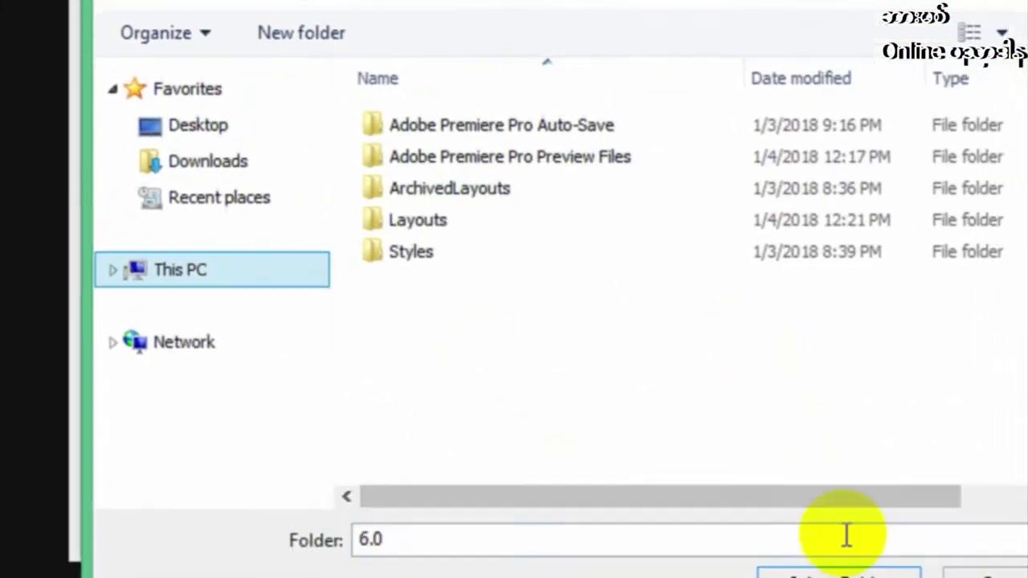
left_click(840, 572)
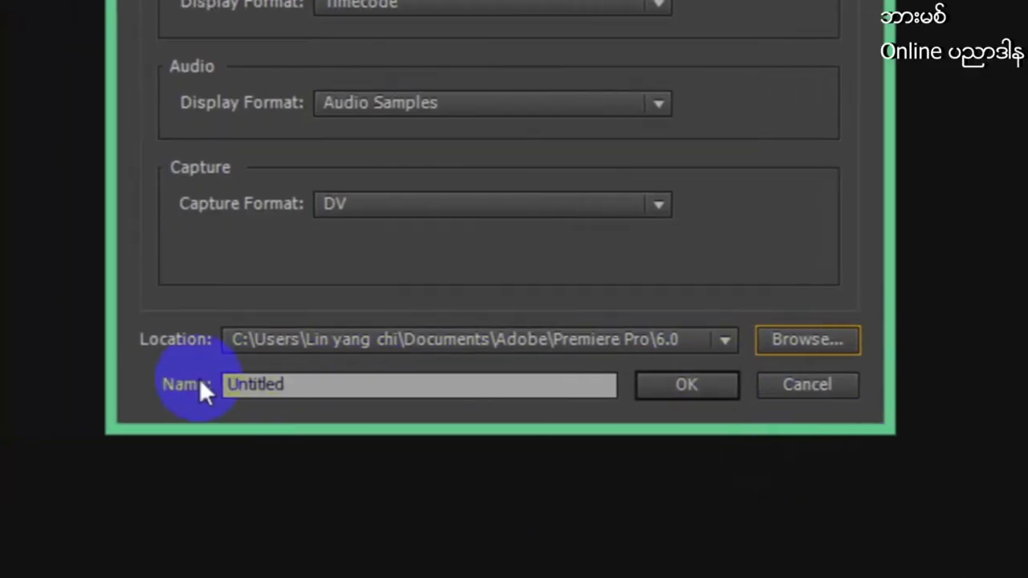
- Replace the name Untitled with Happy and create the project
double_click(217, 378)
left_click(217, 384)
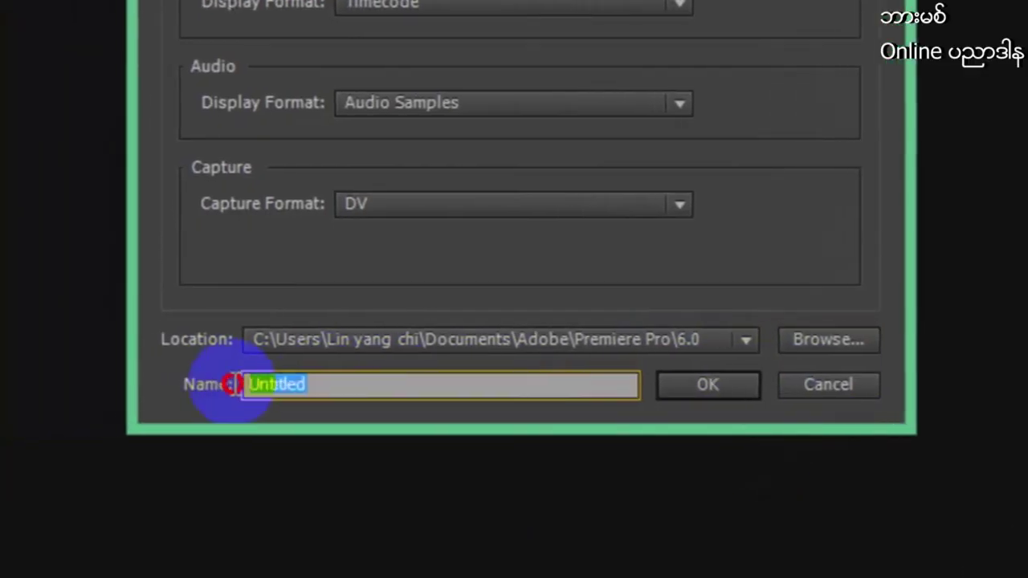
double_click(329, 384)
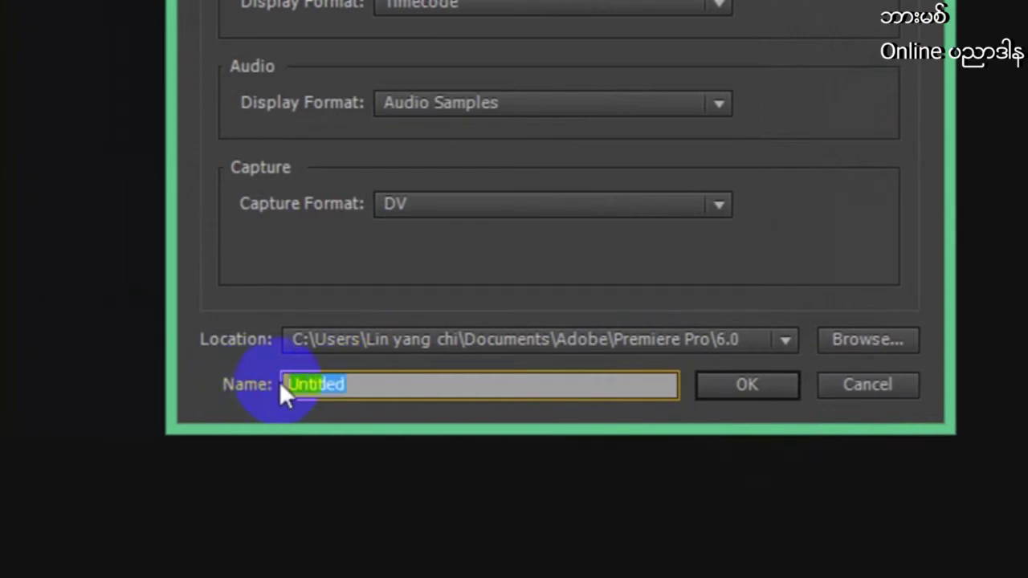
key("BackSpace")
type("Happy")
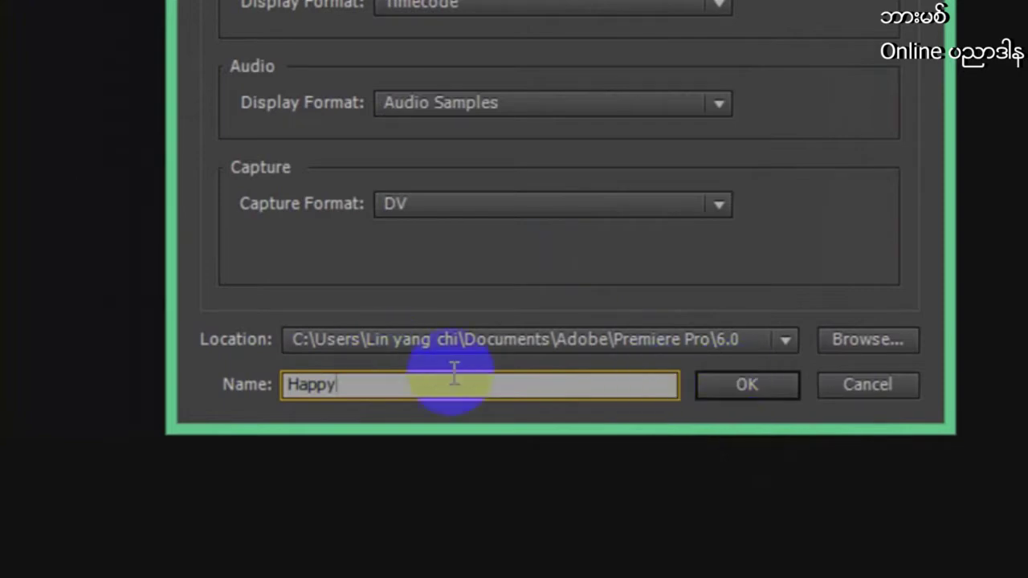
left_click(742, 393)
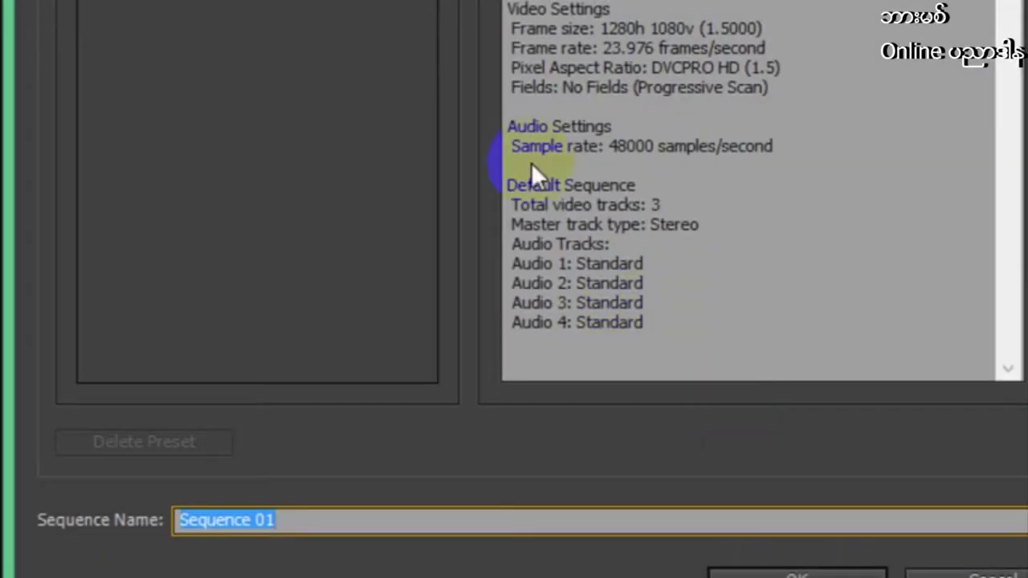
left_click(167, 79)
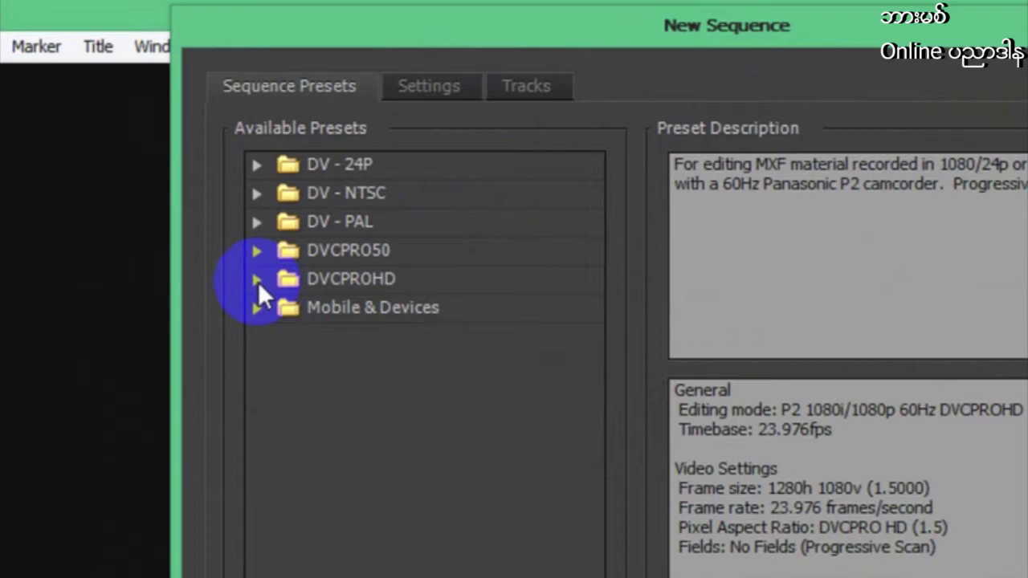
- Compare the DVCPROHD 1080i and 1080p presets, then select DVCPROHD 1080p24
left_click(257, 281)
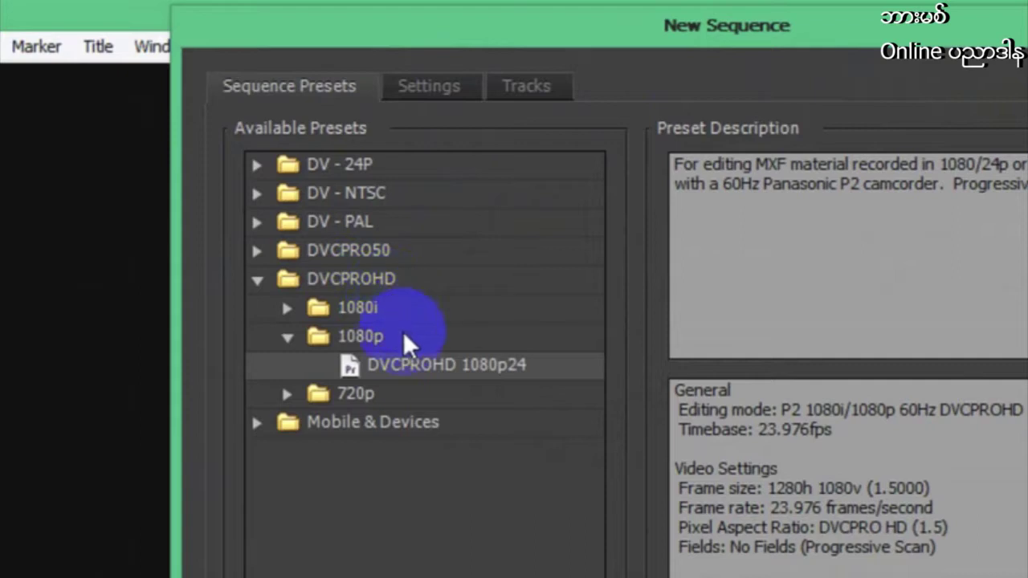
left_click(286, 336)
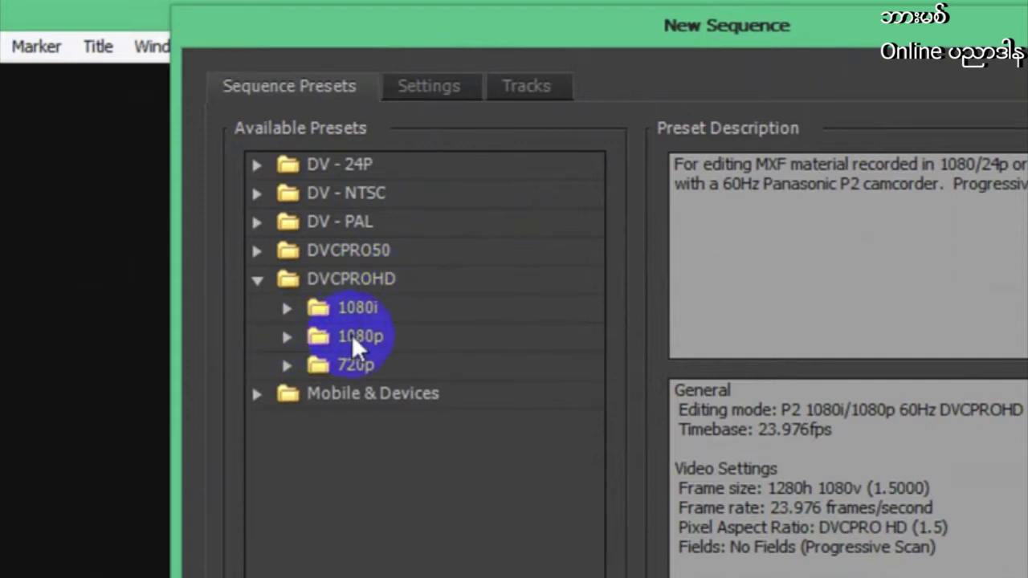
left_click(287, 336)
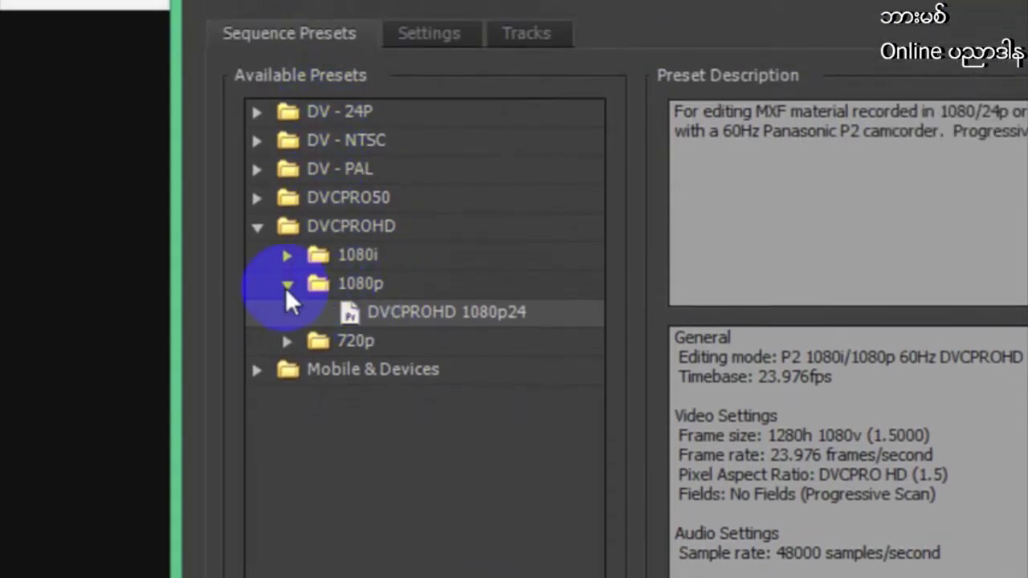
left_click(285, 287)
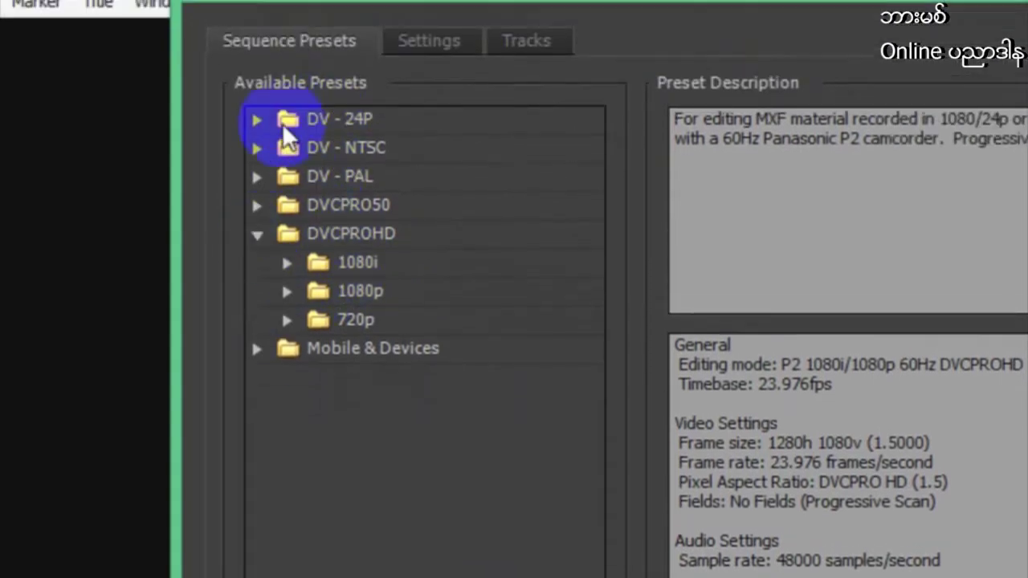
left_click(285, 263)
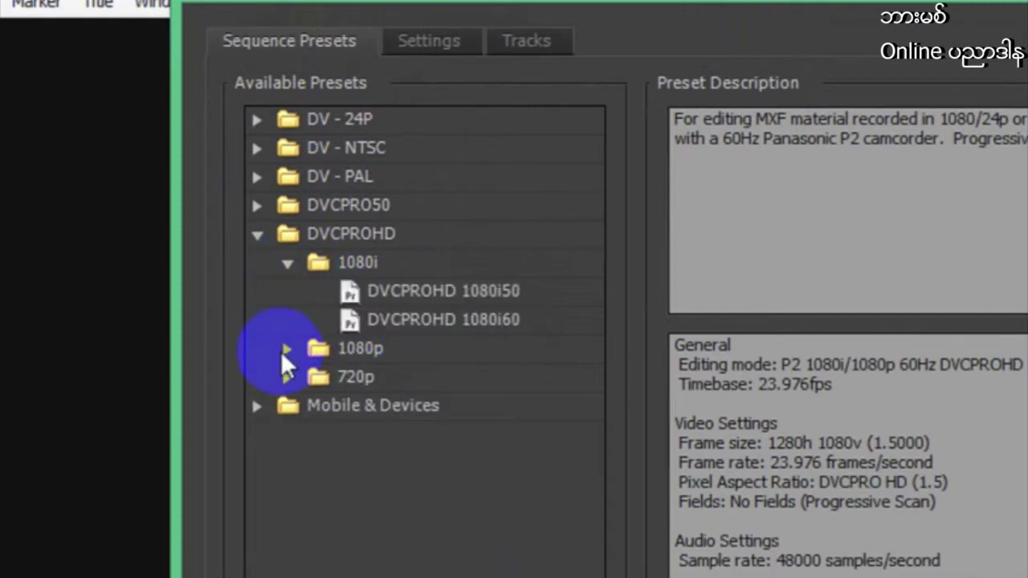
left_click(282, 348)
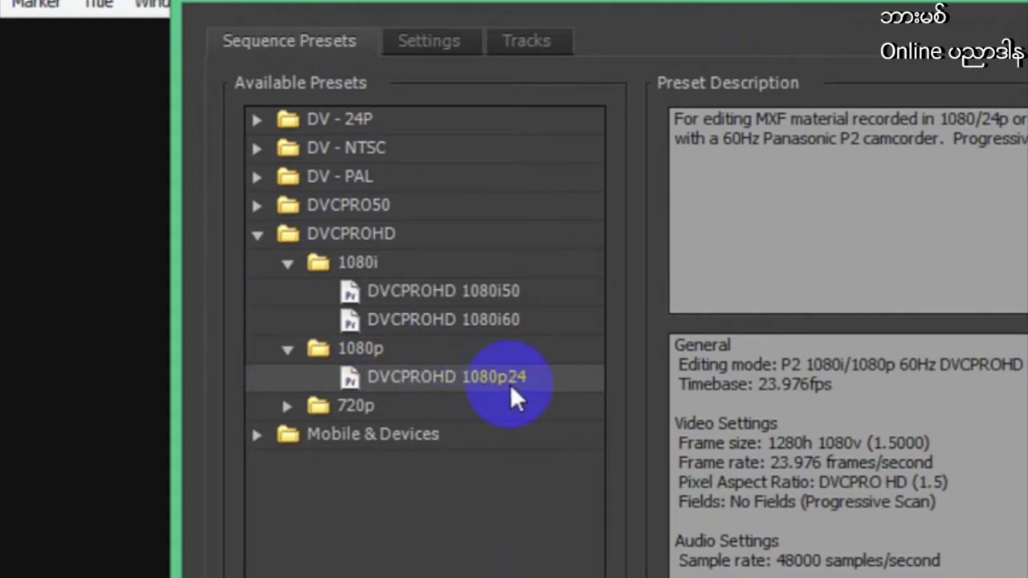
left_click(519, 321)
left_click(515, 293)
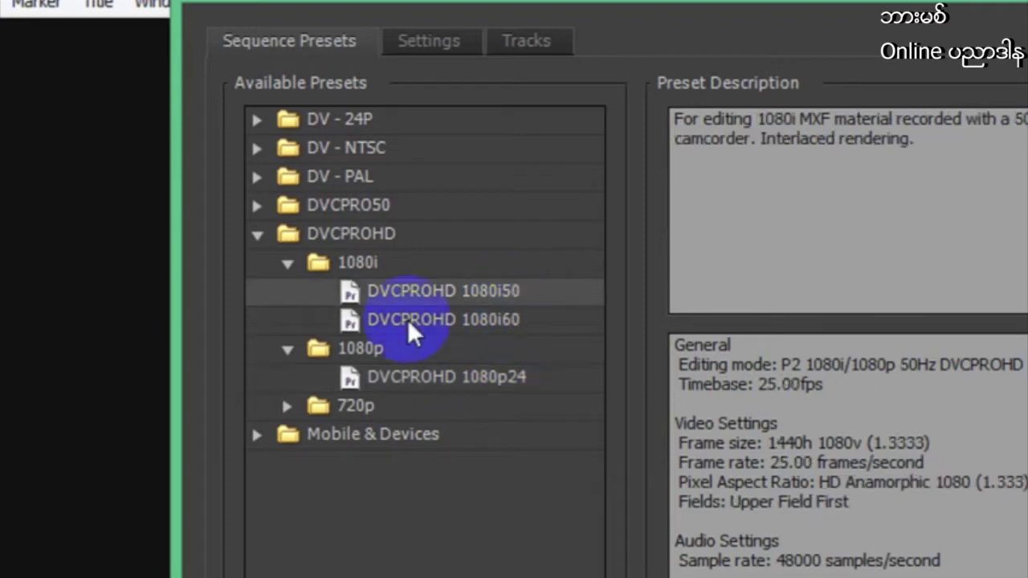
left_click(287, 263)
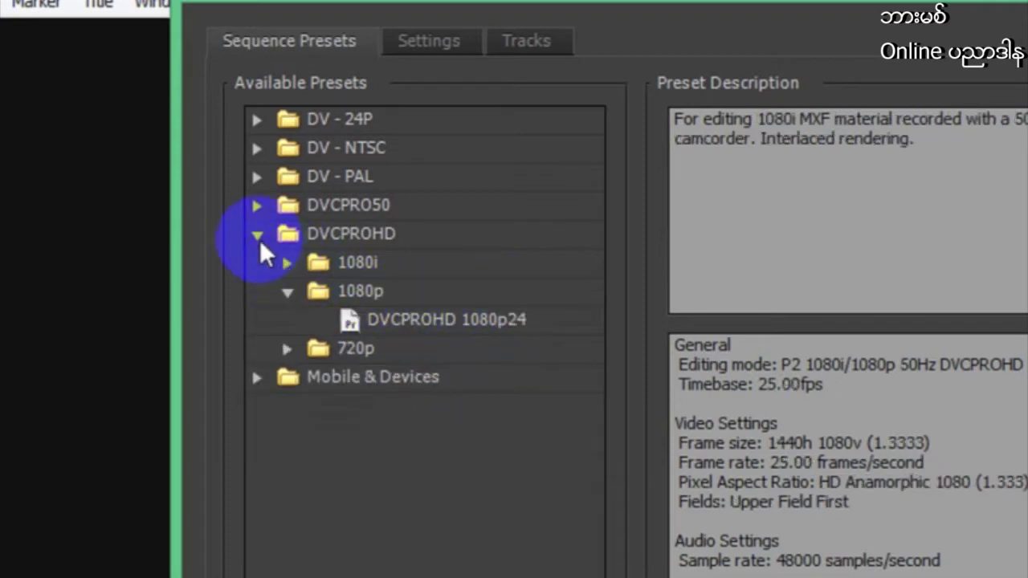
left_click(258, 235)
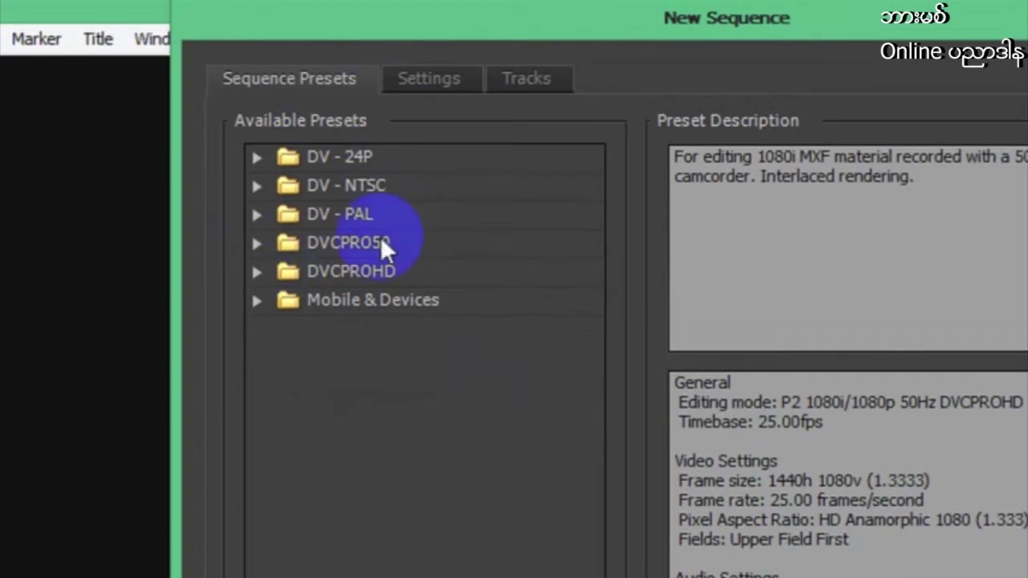
left_click(257, 271)
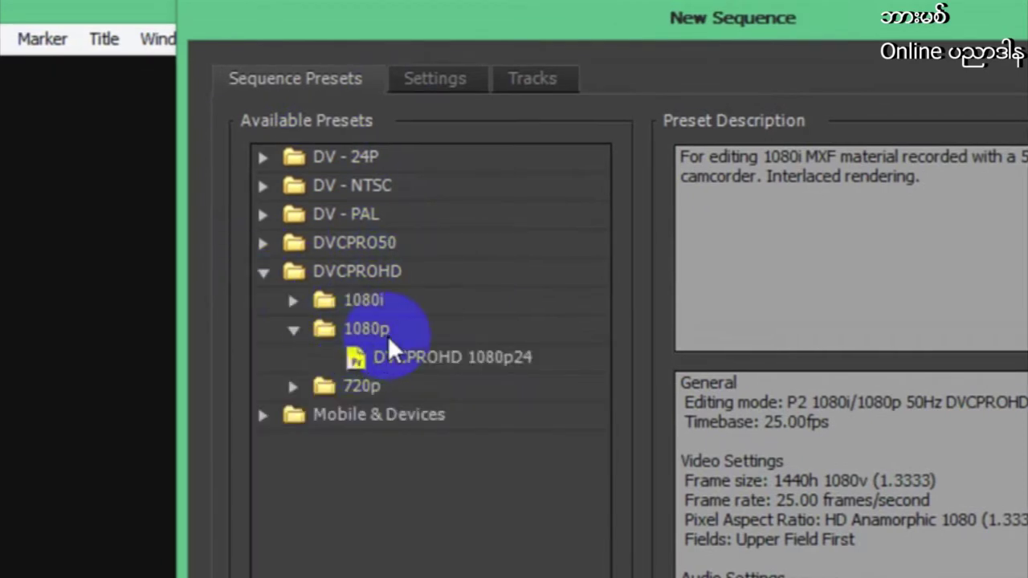
left_click(418, 357)
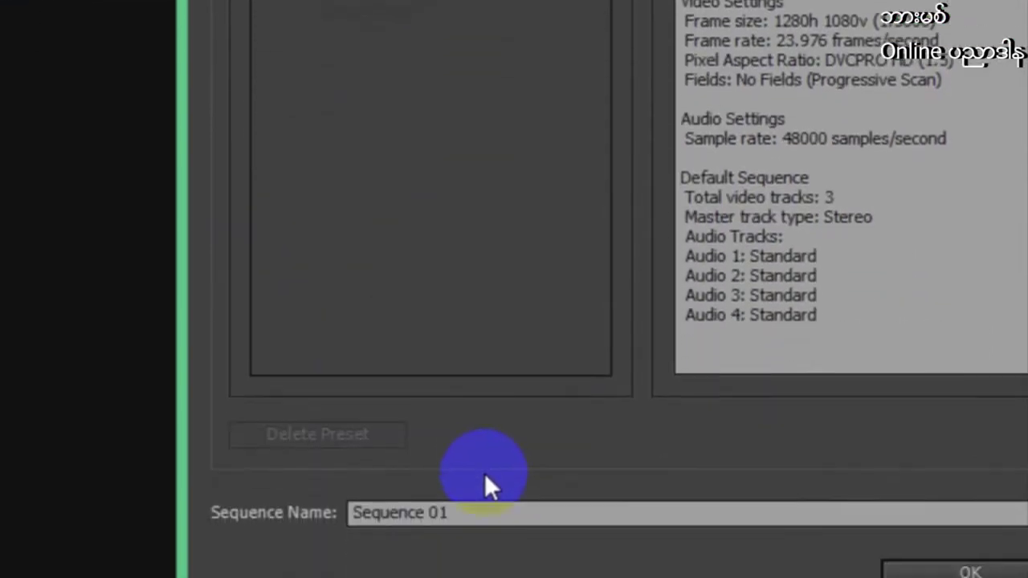
- Replace 'Sequence 01' with 'Happ Birthday' as the sequence name and create it
left_click_drag(485, 436, 361, 434)
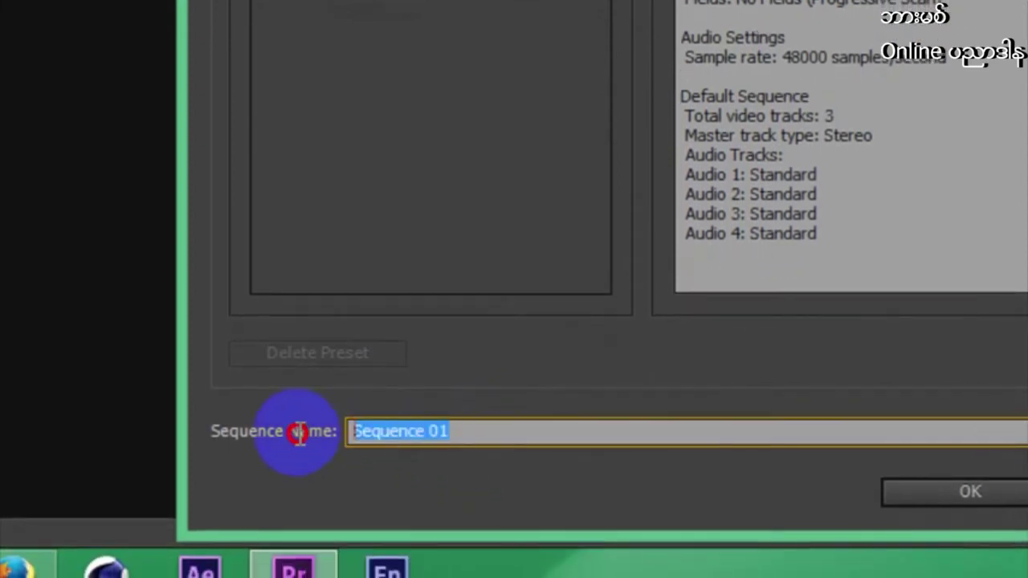
left_click_drag(442, 430, 394, 426)
left_click_drag(471, 420, 335, 427)
mouse_move(470, 415)
left_mouse_down()
mouse_move(342, 429)
mouse_move(471, 425)
mouse_move(365, 434)
mouse_move(459, 425)
left_mouse_up()
mouse_move(326, 425)
left_mouse_down()
mouse_move(463, 420)
mouse_move(268, 425)
mouse_move(425, 430)
left_mouse_up()
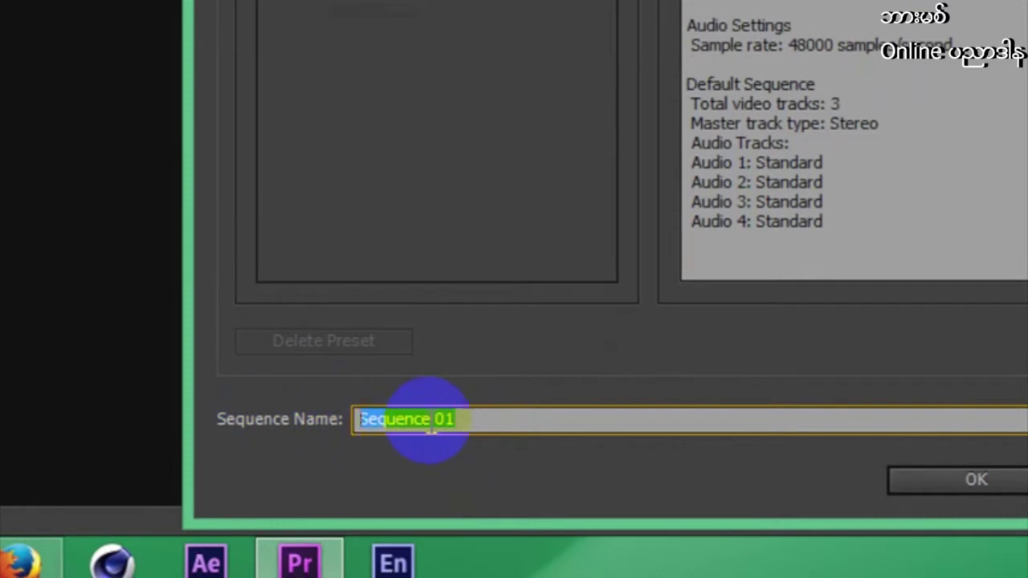
type("Happ Birthday")
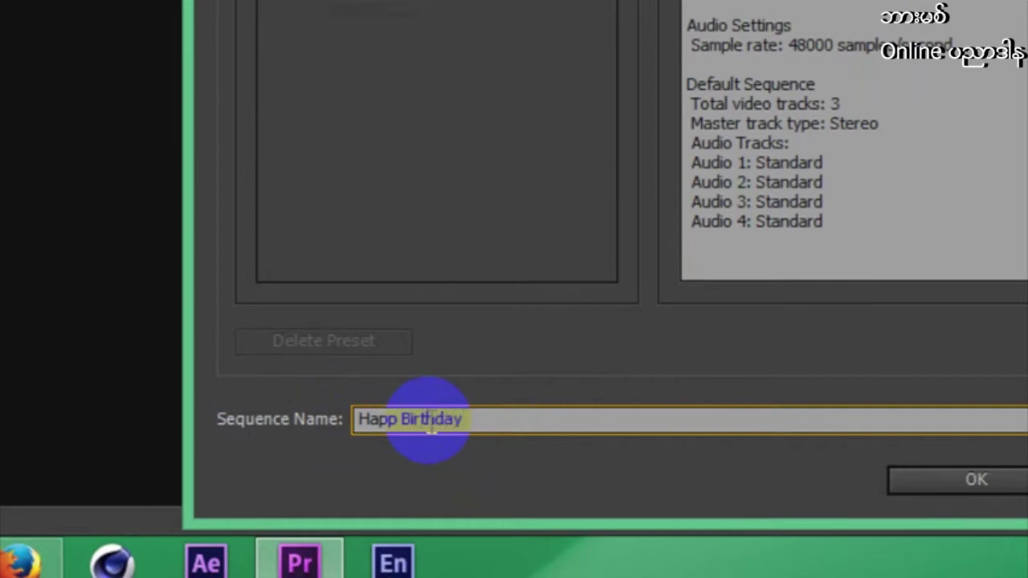
left_click(522, 418)
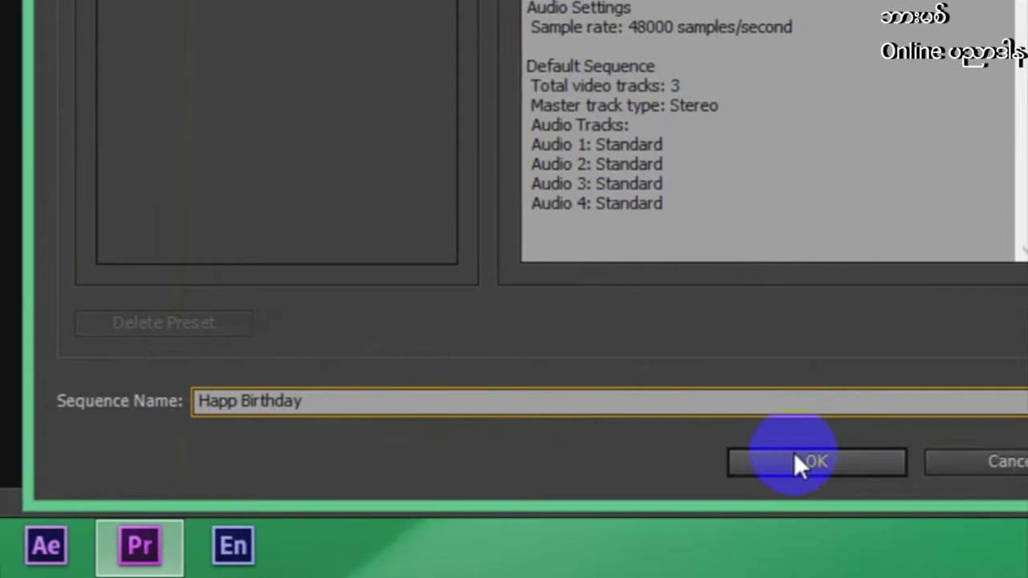
left_click(836, 458)
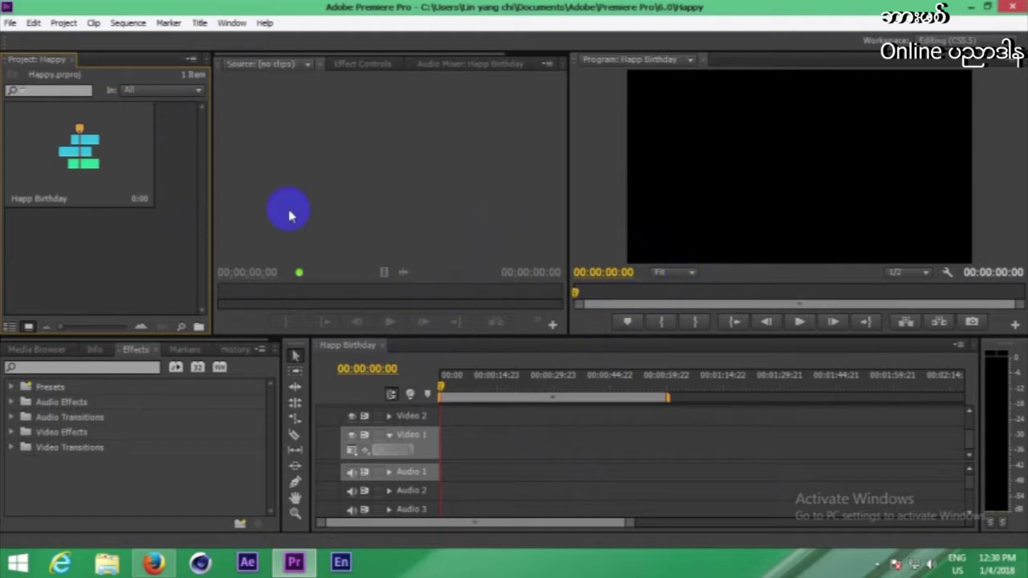
- Switch the panel layout to the Editing workspace
left_click(233, 23)
mouse_move(329, 41)
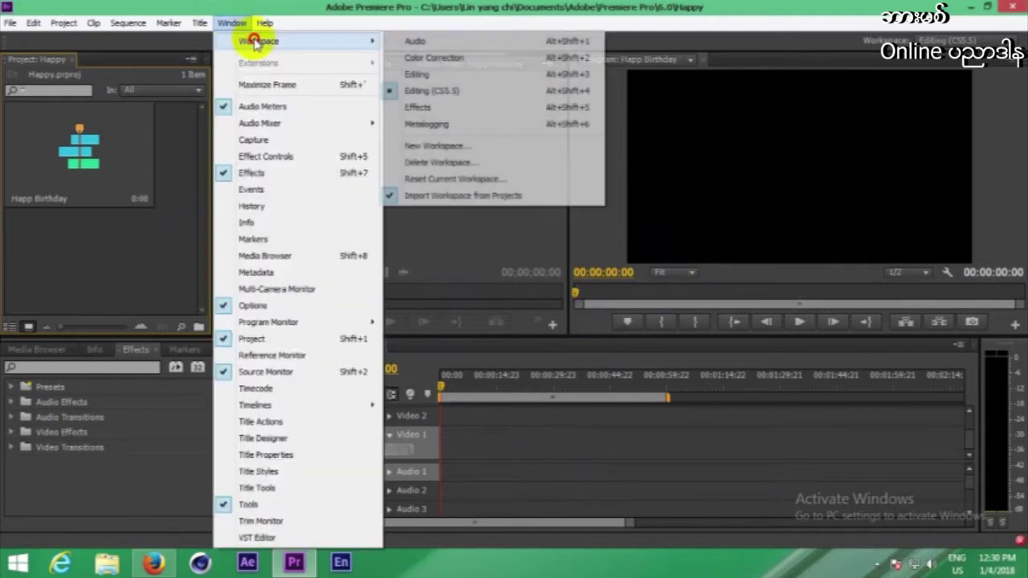
left_click(454, 76)
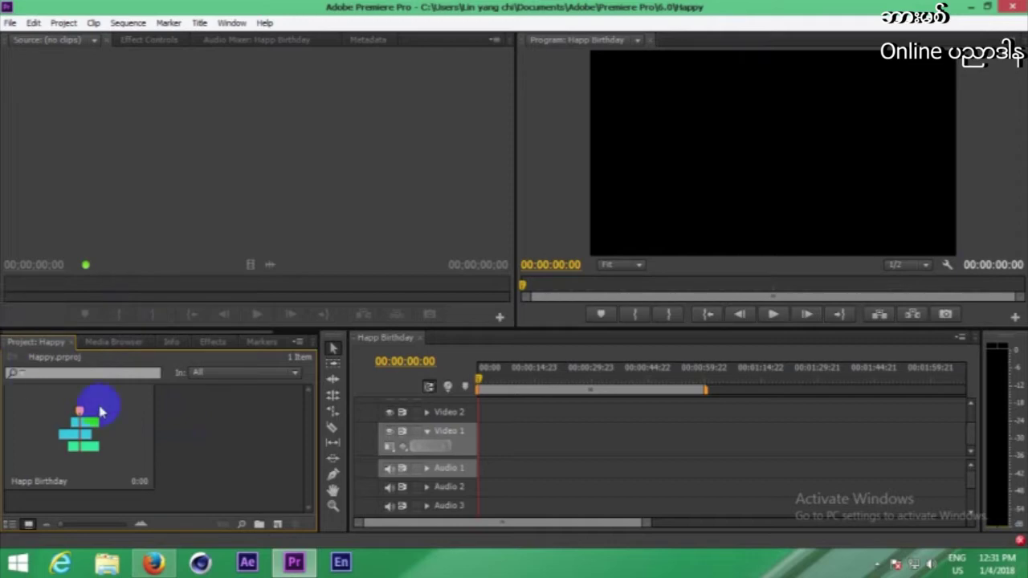
left_click_drag(217, 336, 271, 332)
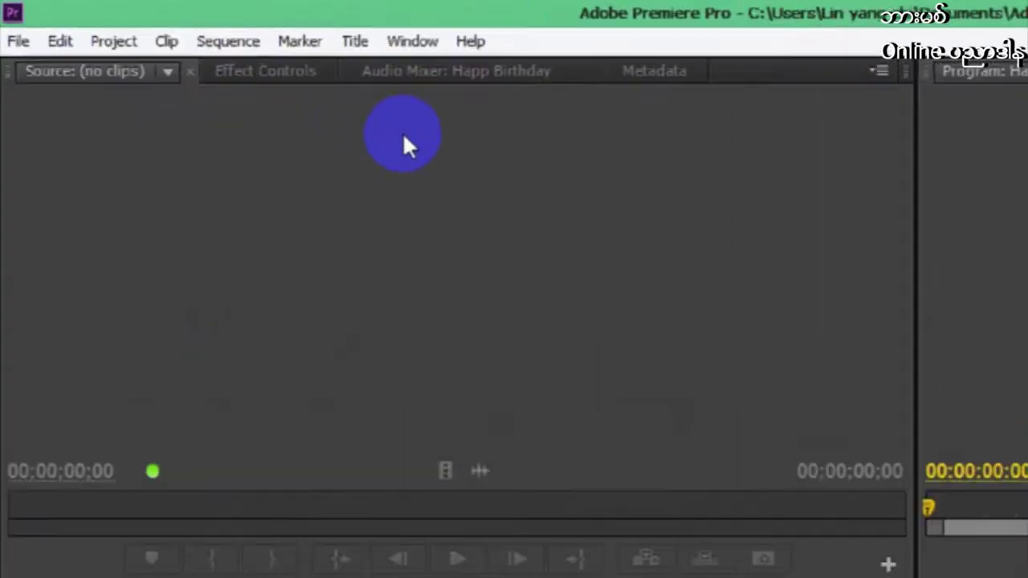
- Switch the layout back to the Editing (CS5.5) workspace
left_click(228, 27)
mouse_move(648, 83)
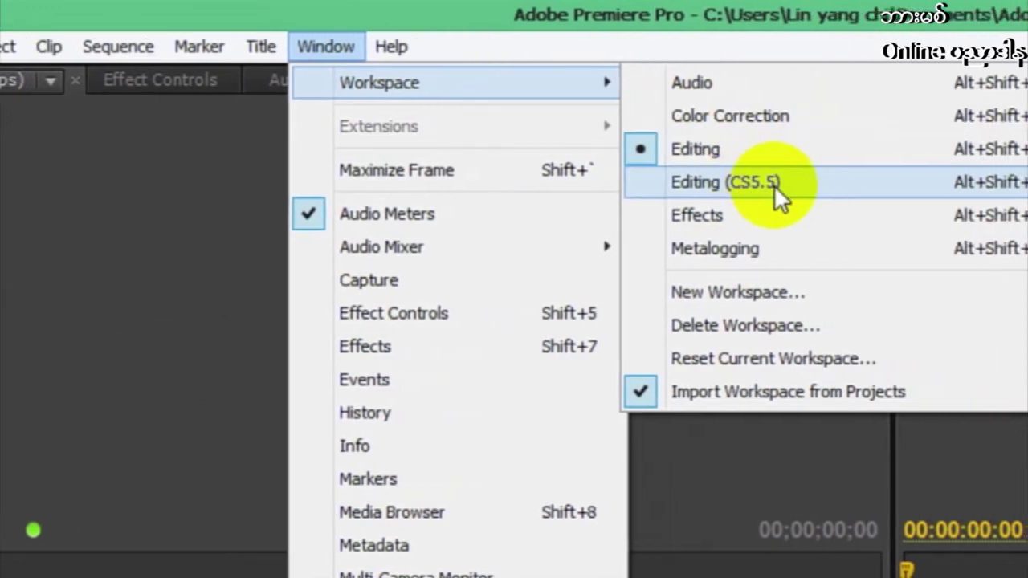
left_click(773, 184)
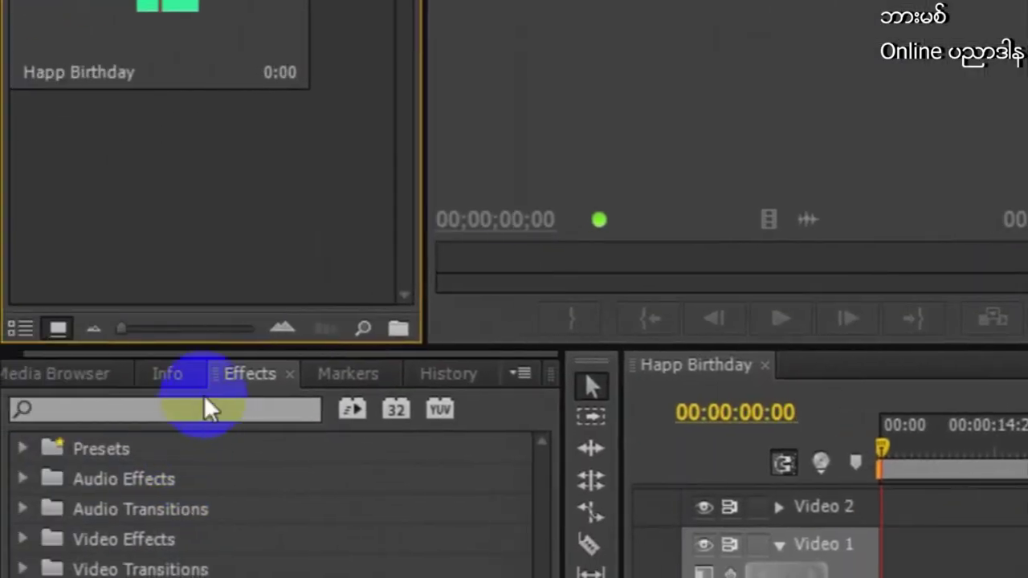
- Look through the Info, Markers and History panels, then close the Media Browser
left_click(168, 373)
left_click(76, 374)
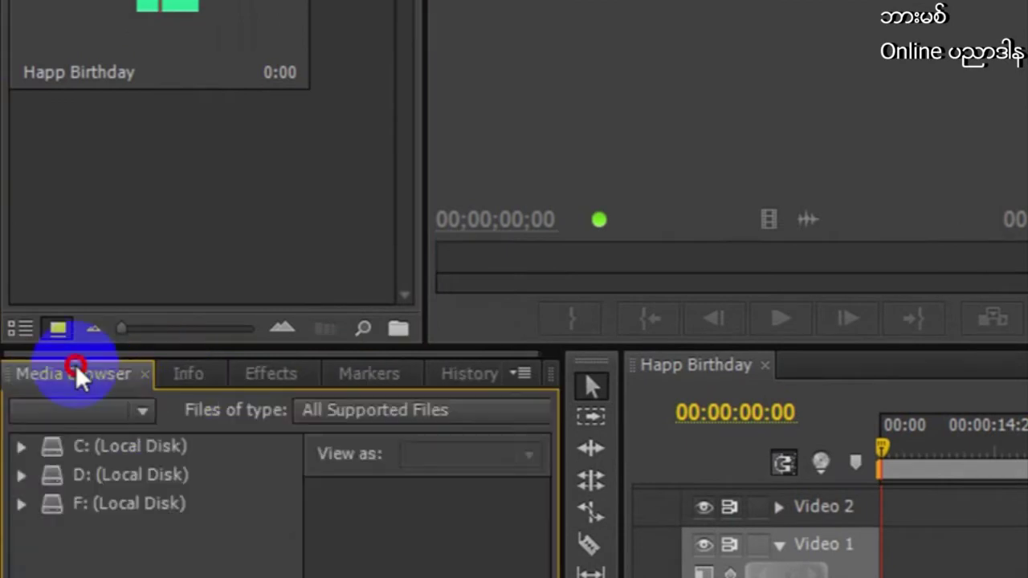
left_click(376, 377)
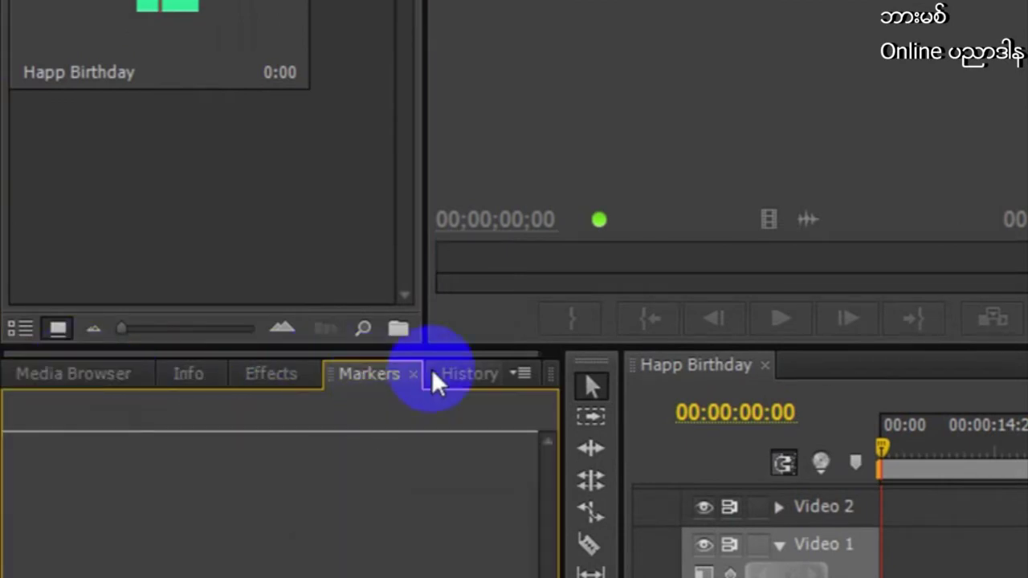
left_click(458, 374)
left_click(60, 378)
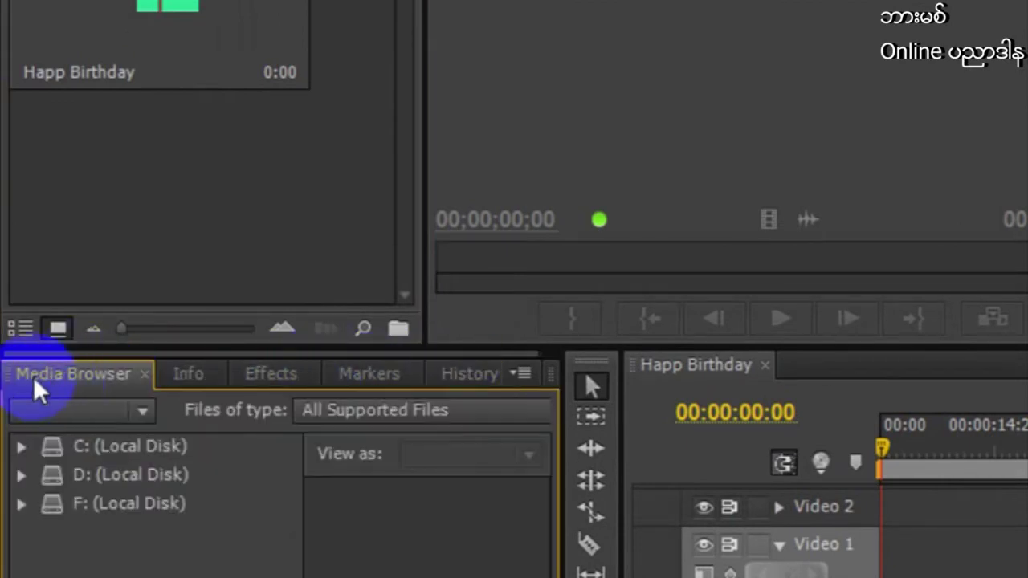
left_click(145, 374)
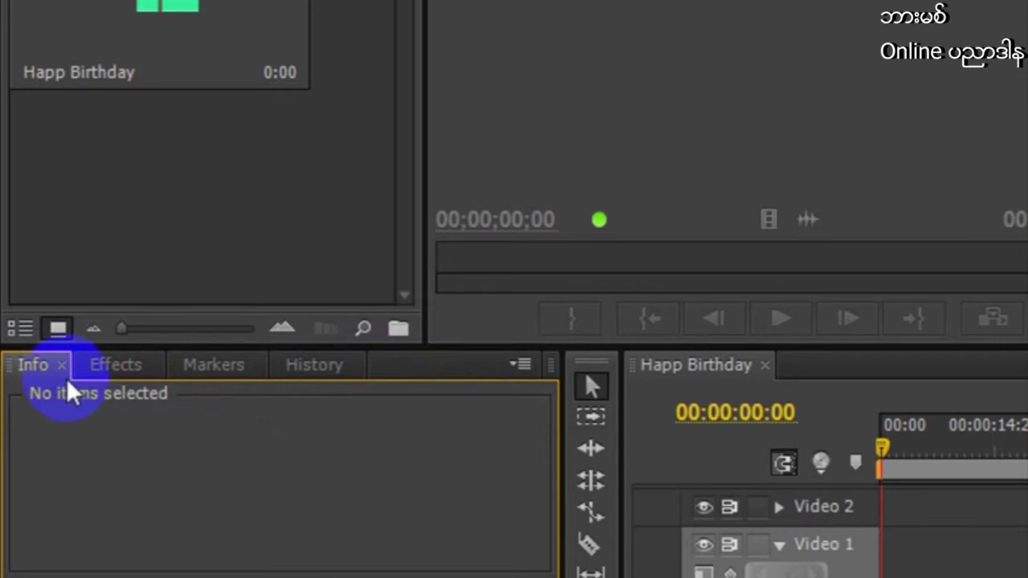
- Show the Effects panel, check the Source monitor's clip list, and bring Effect Controls forward
left_click(114, 365)
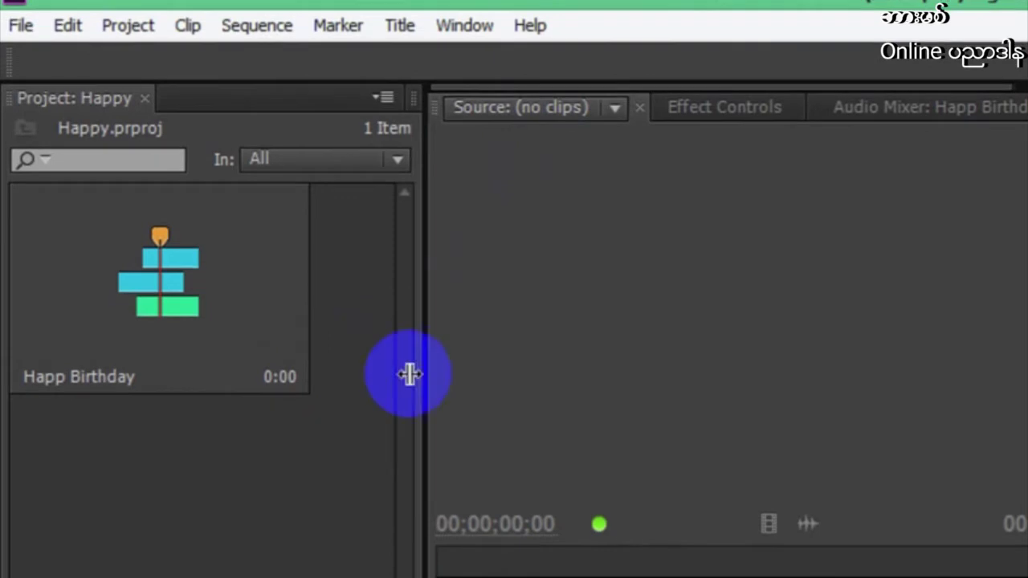
left_click(571, 112)
left_click(758, 305)
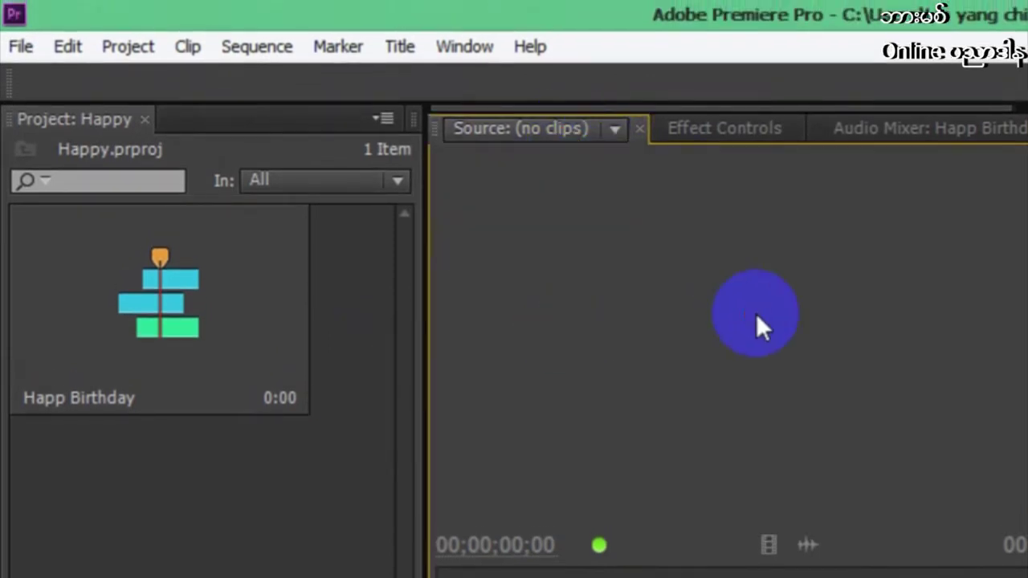
left_click(528, 121)
left_click(772, 247)
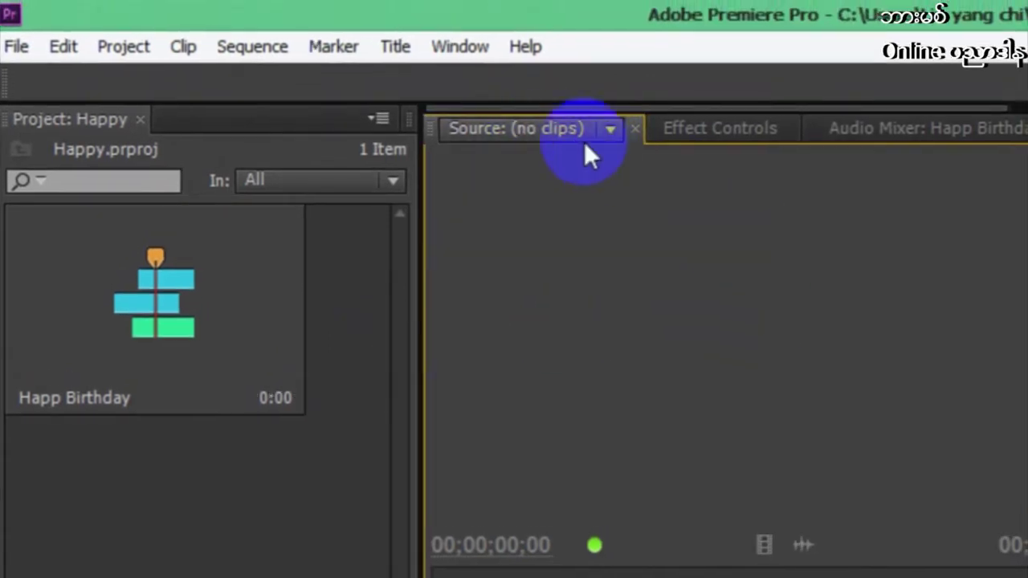
left_click(702, 128)
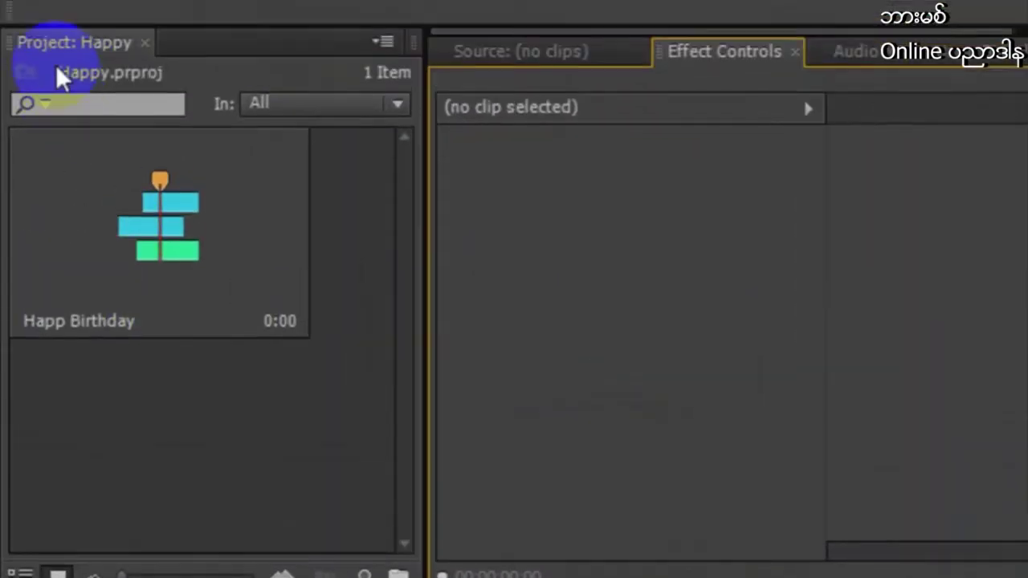
- Open the Import dialog from the Project panel and go to the Desktop
right_click(129, 434)
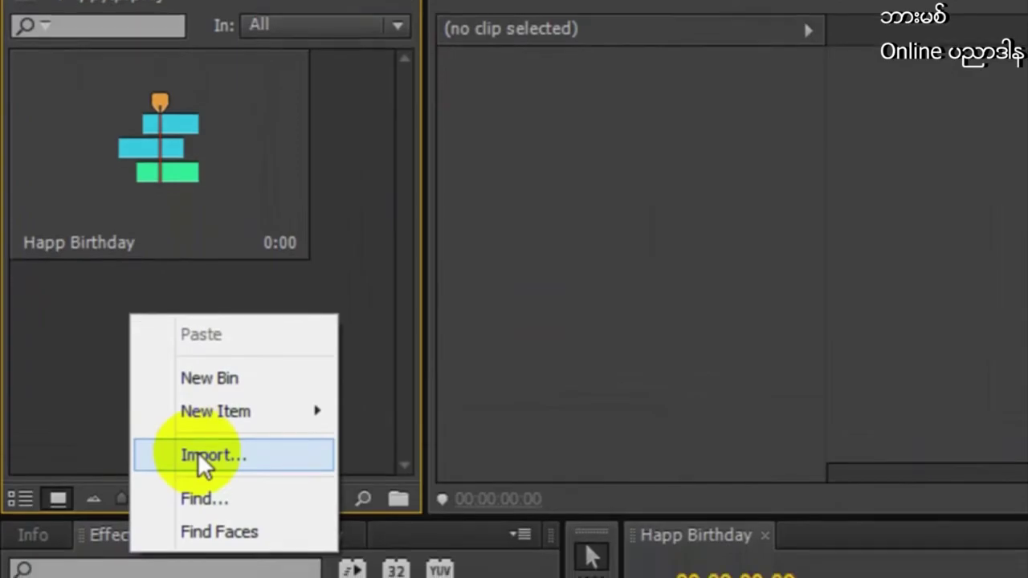
left_click(199, 462)
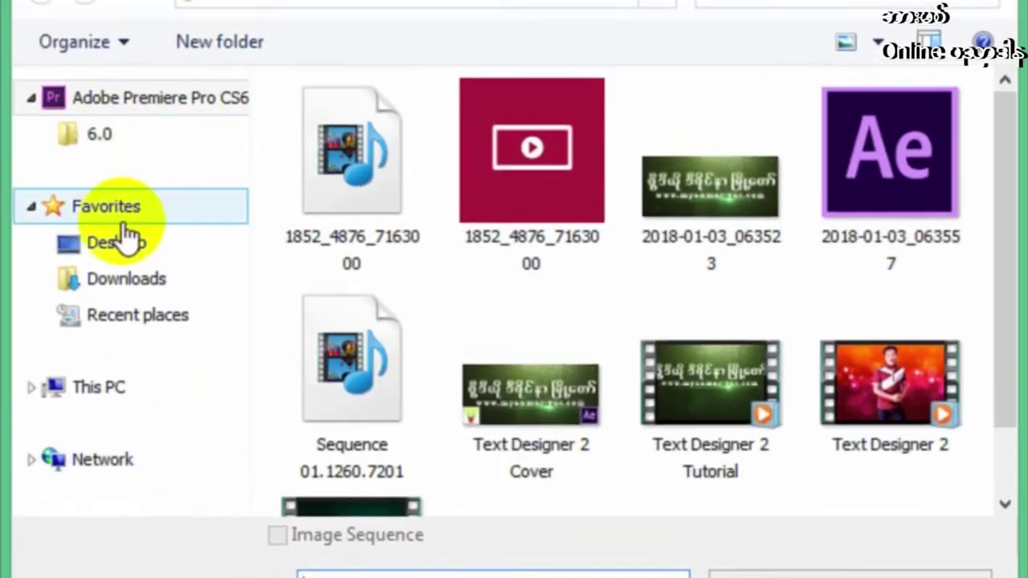
left_click(133, 245)
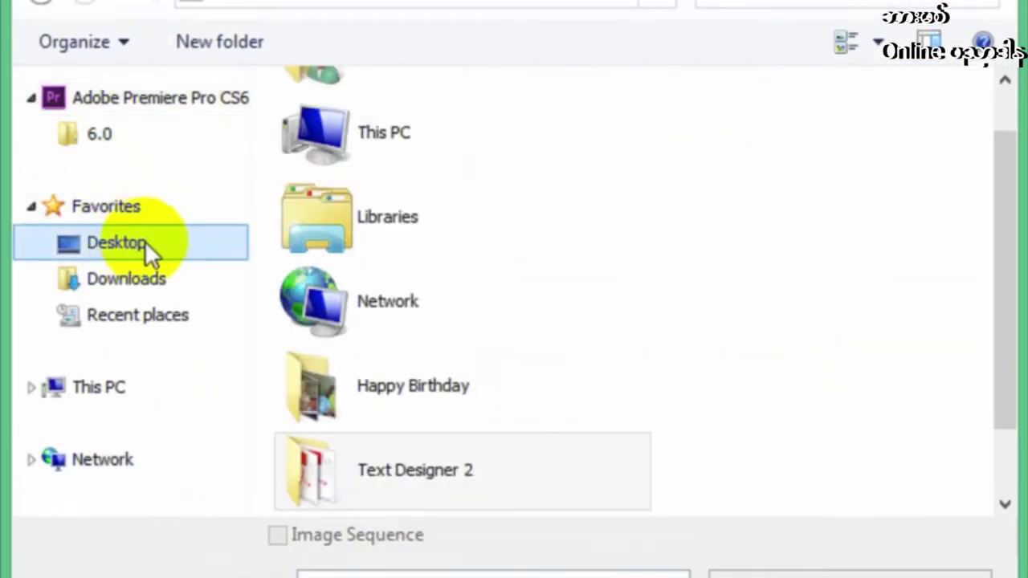
left_click_drag(810, 173, 807, 201)
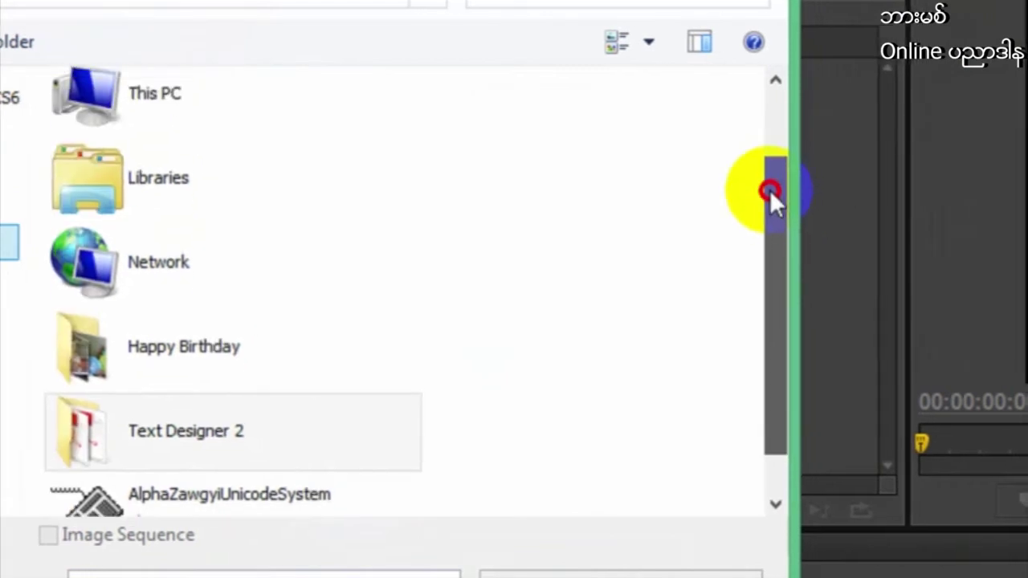
- Import MVI_2065 and MVI_2068 from the Happy Birthday folder
mouse_move(327, 361)
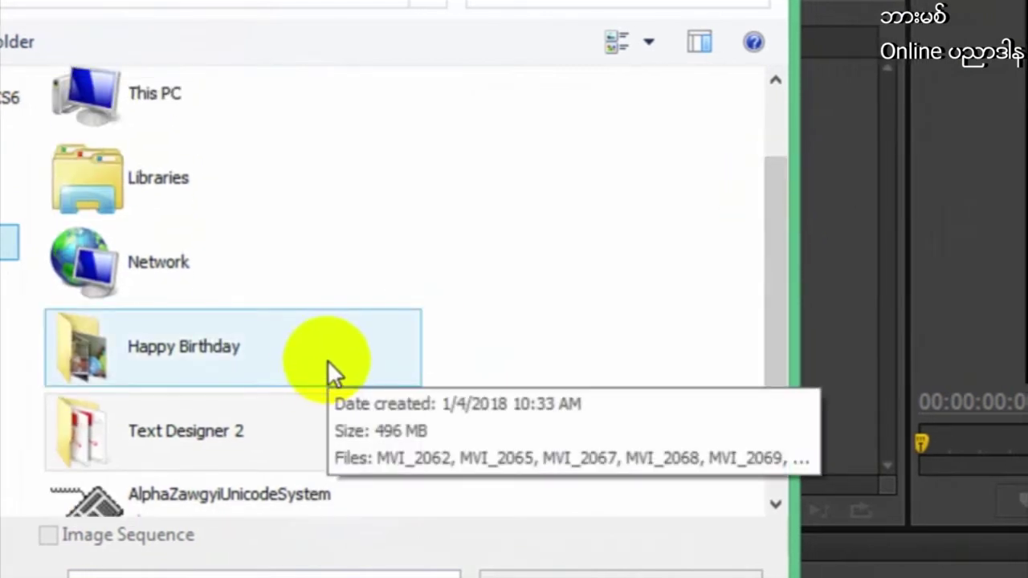
double_click(275, 358)
left_click(323, 175)
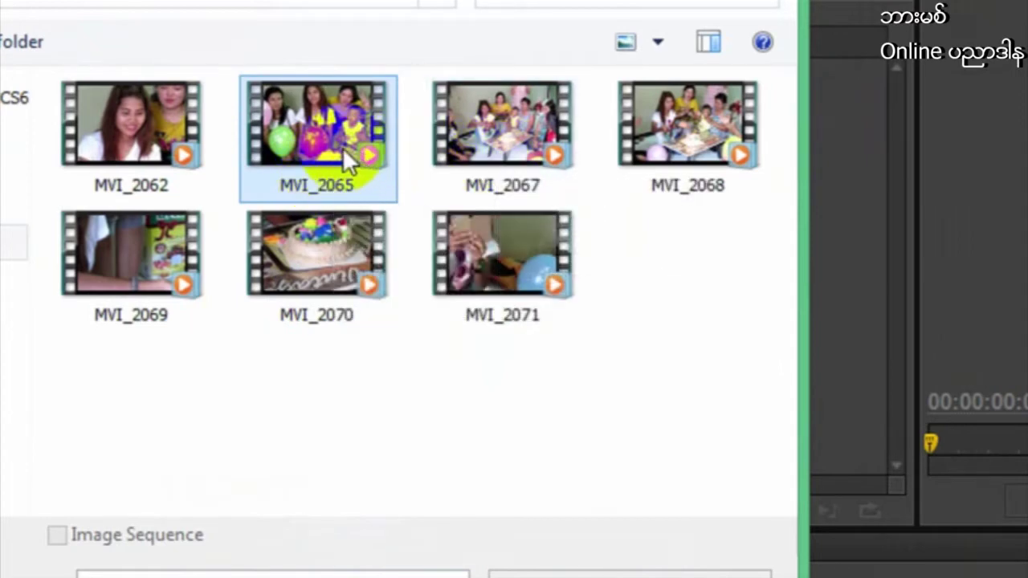
left_click(655, 147, "ctrl")
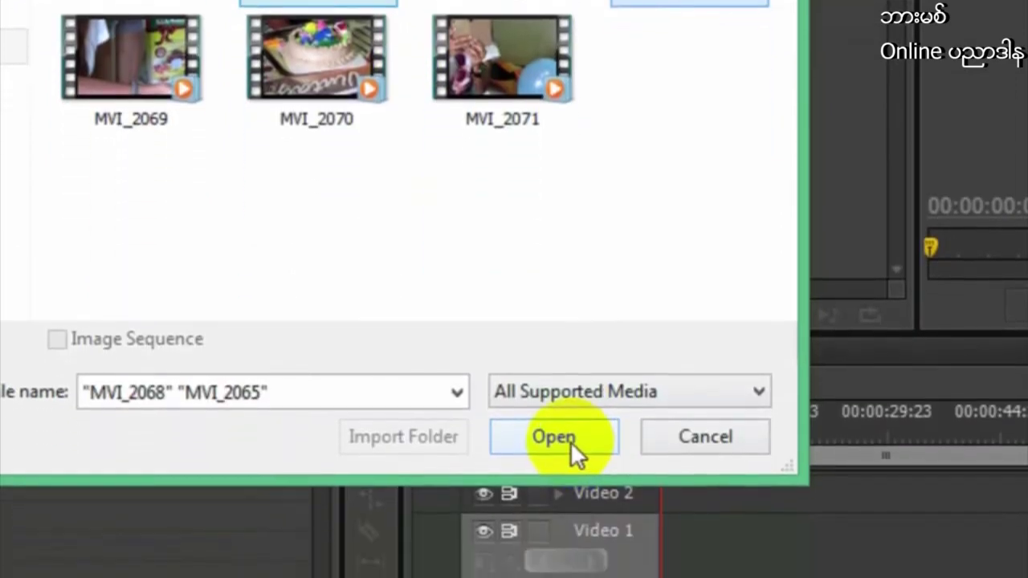
left_click(572, 434)
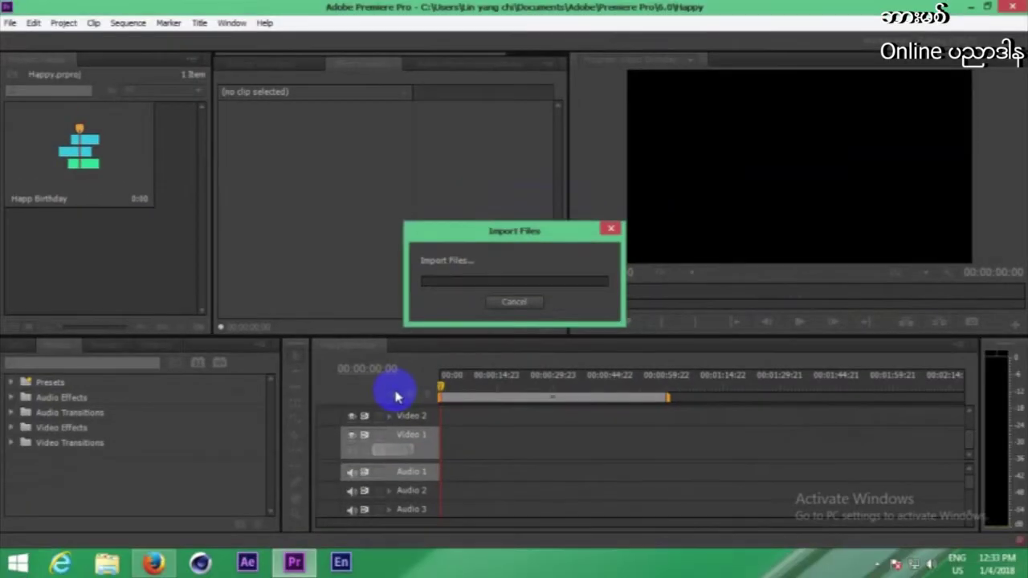
left_click(134, 234)
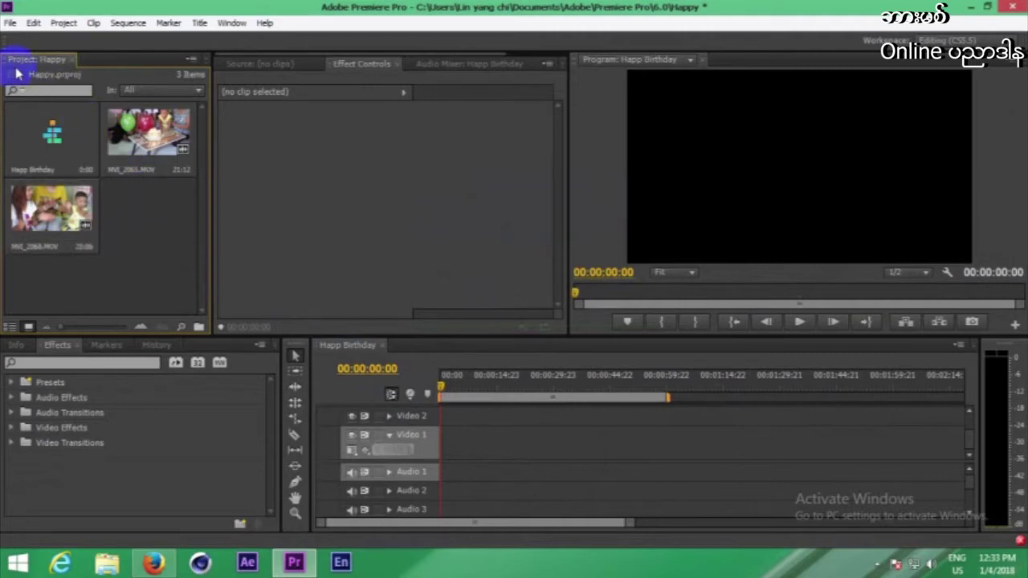
left_click(122, 228)
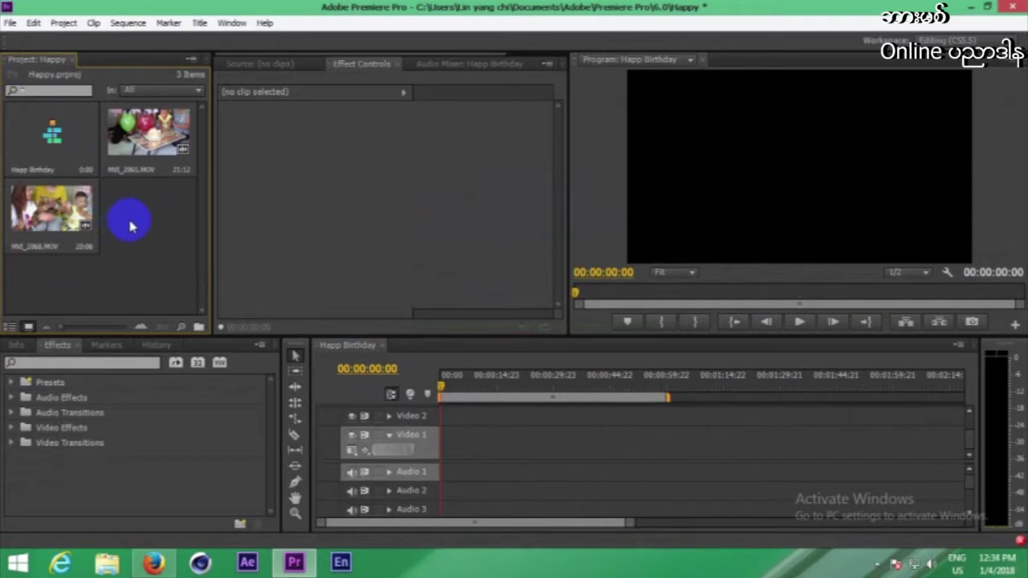
left_click(127, 251)
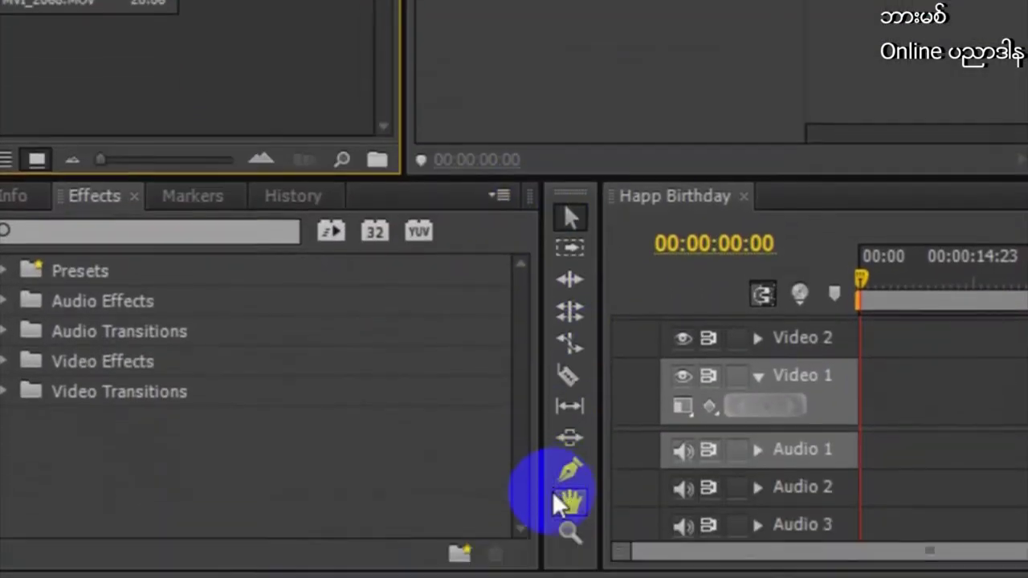
left_click(564, 194)
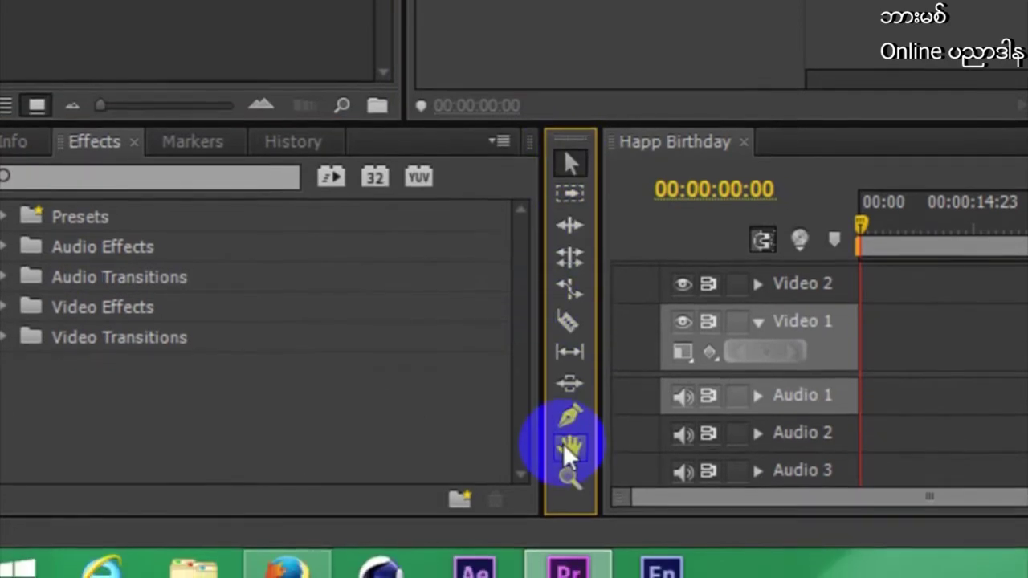
left_click(567, 438)
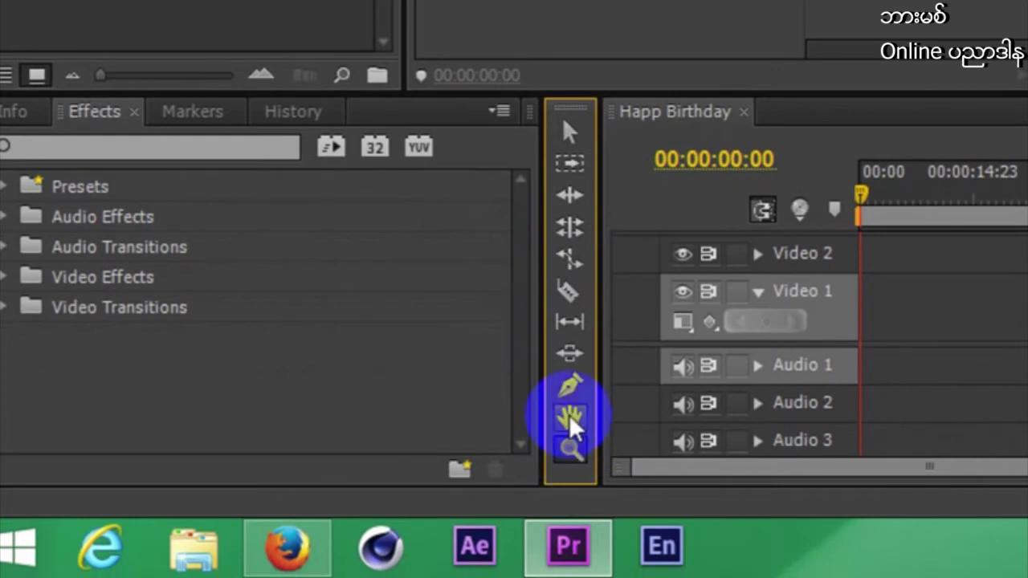
left_click(568, 295)
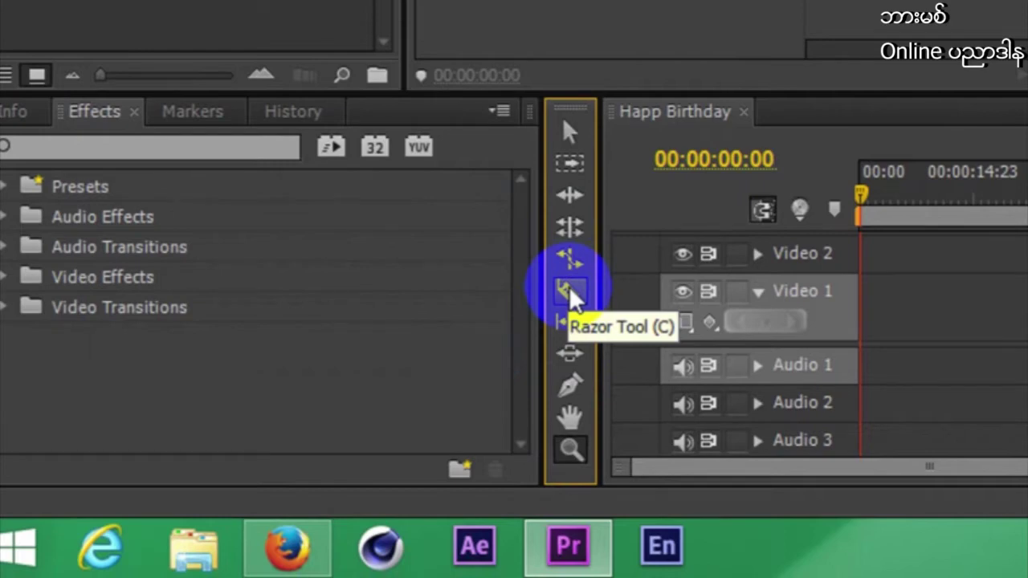
left_click(574, 299)
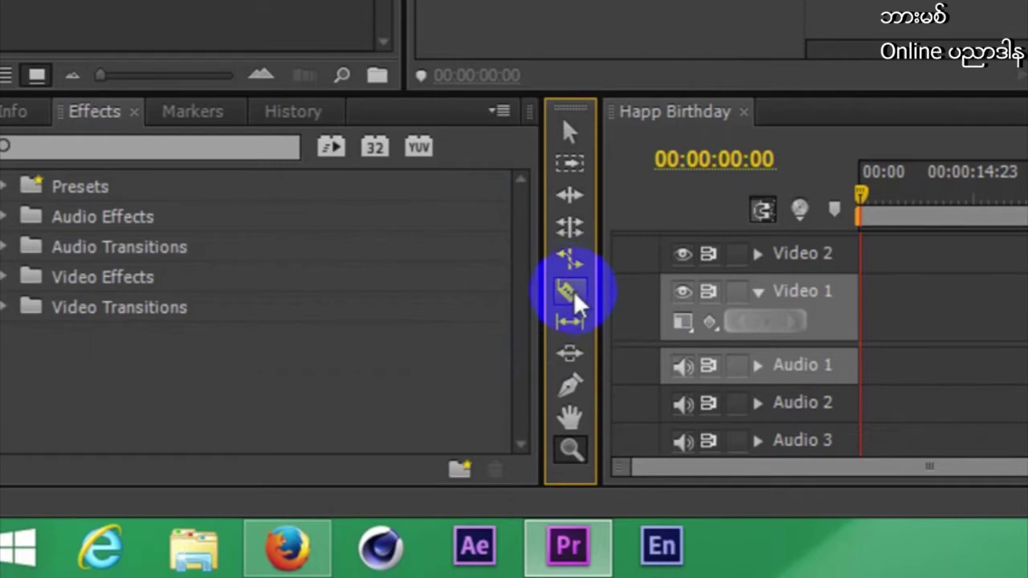
key("z")
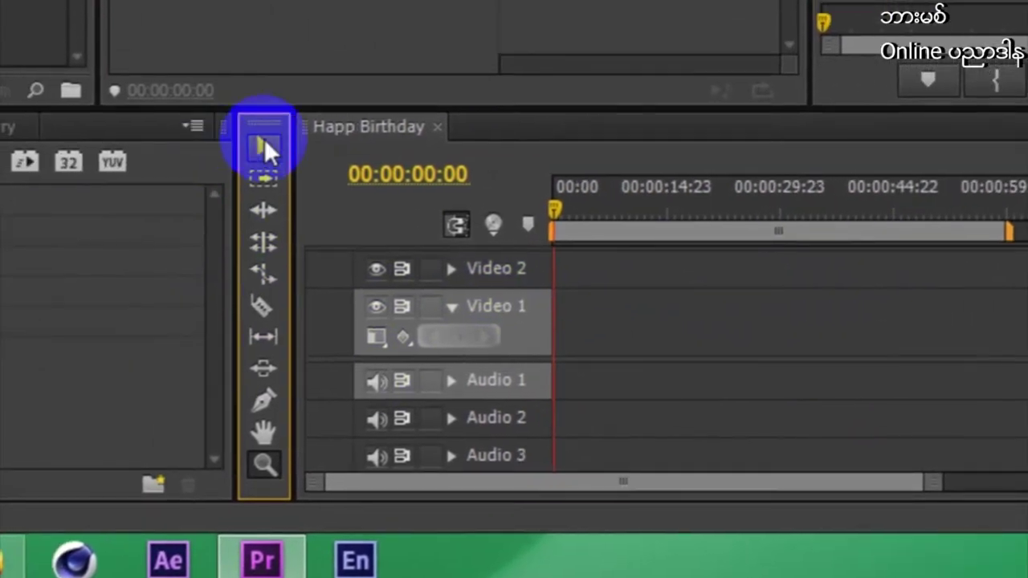
left_click(264, 144)
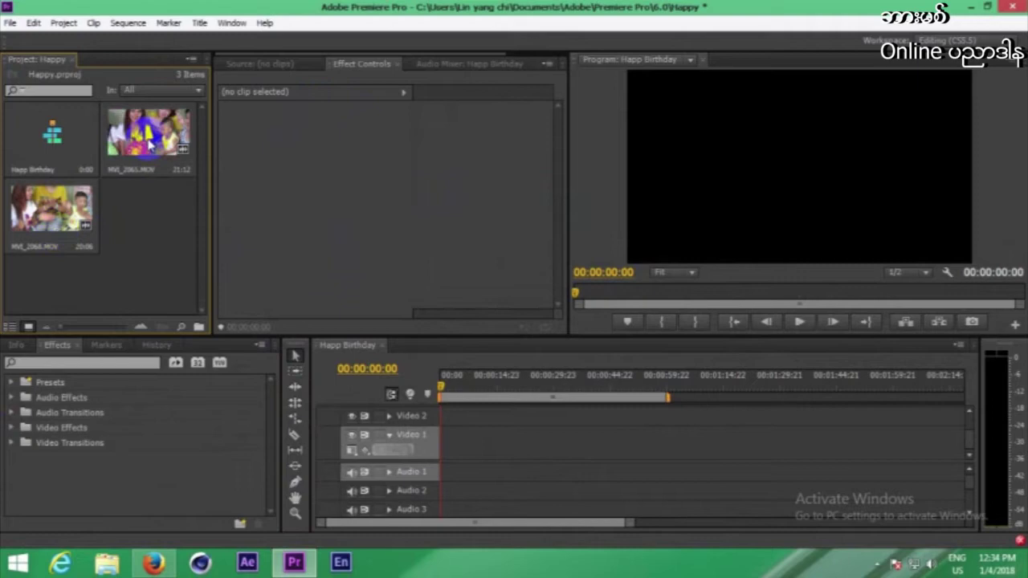
double_click(148, 144)
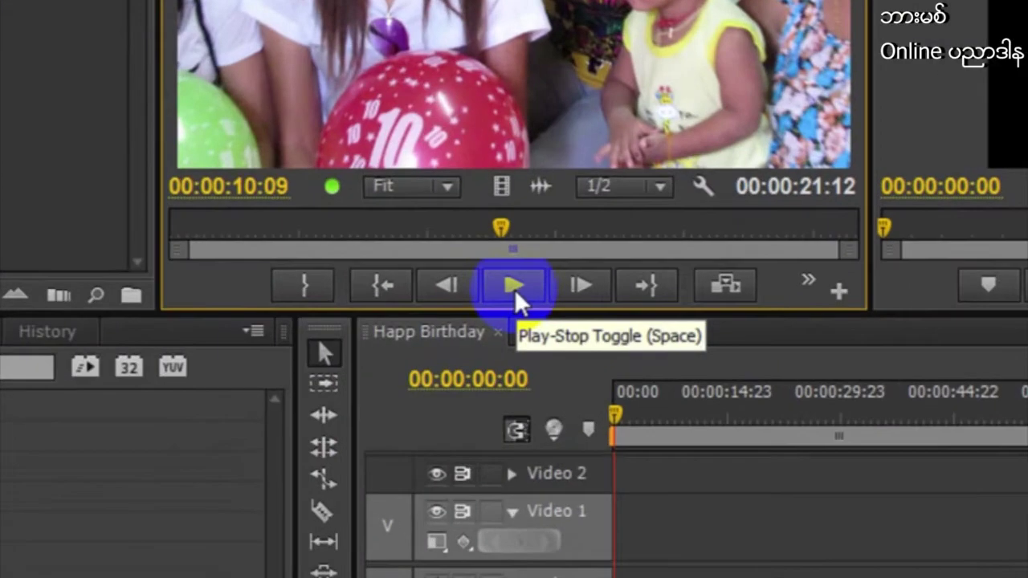
- Play MVI_2065 in the Source monitor and stop it at 00:00:14:02
left_click(514, 287)
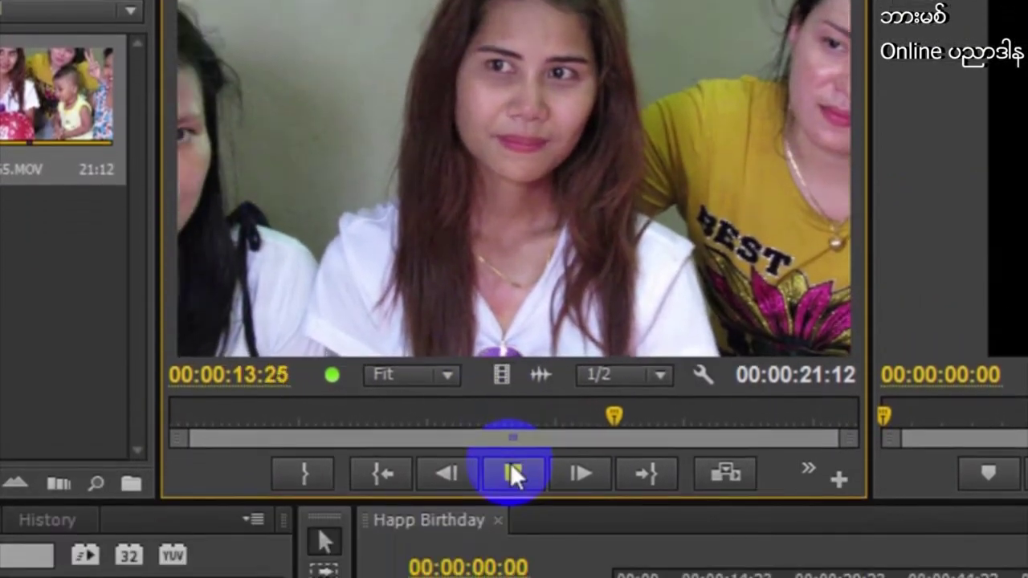
left_click(513, 532)
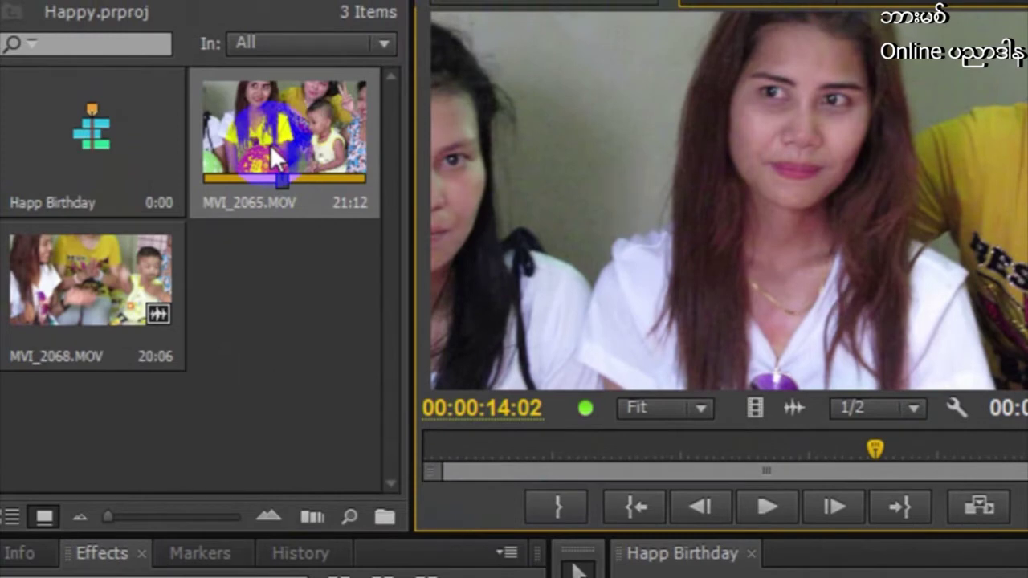
left_click(270, 144)
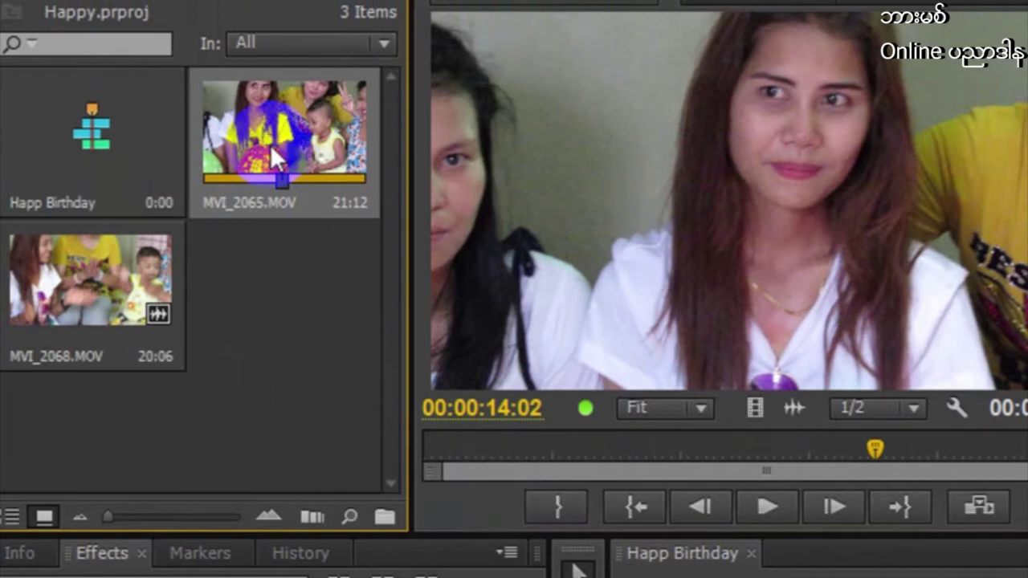
- Select the MVI_2068 clip and begin dragging it toward the sequence
left_click(148, 277)
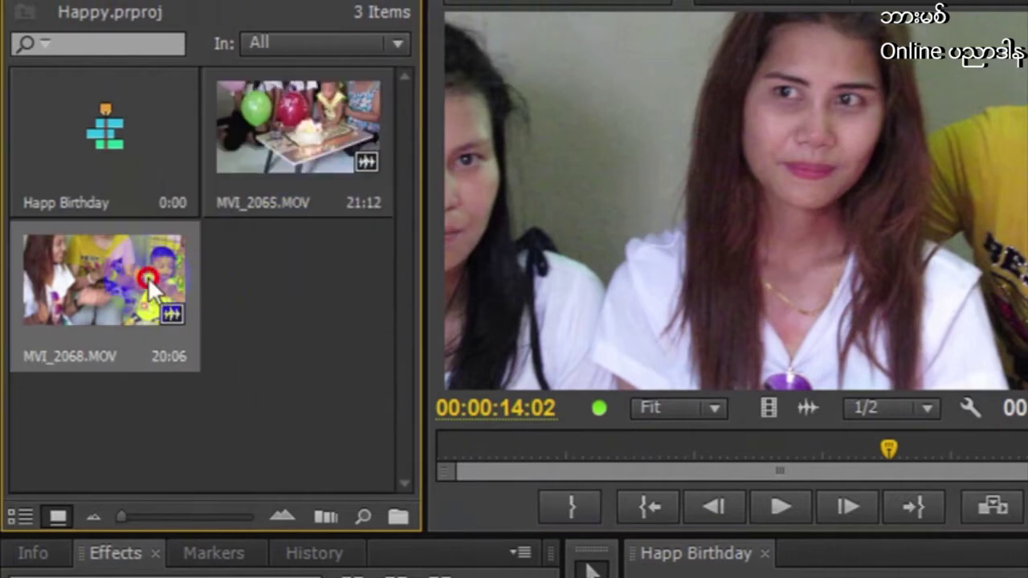
right_click(219, 205)
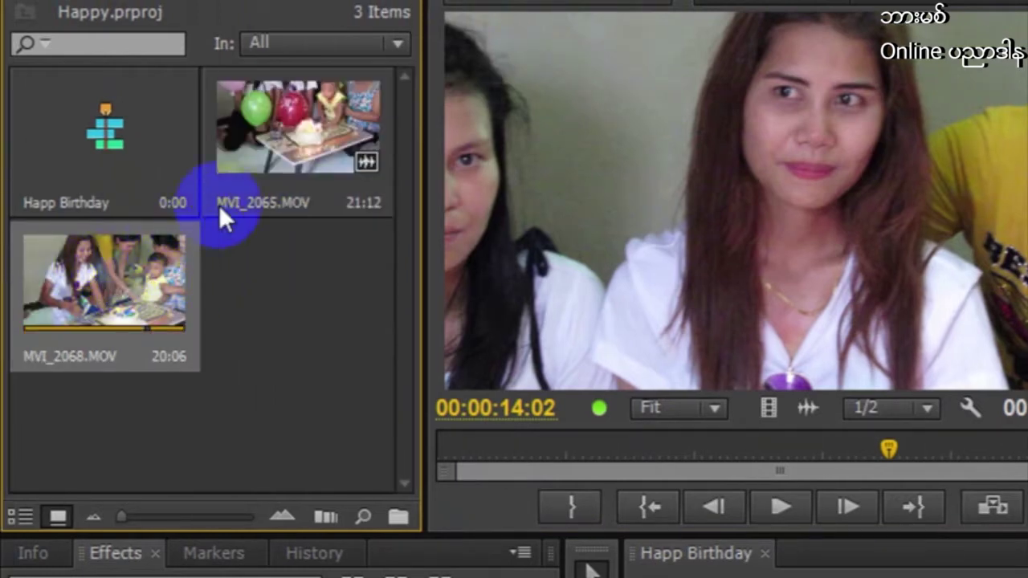
left_click_drag(161, 297, 755, 492)
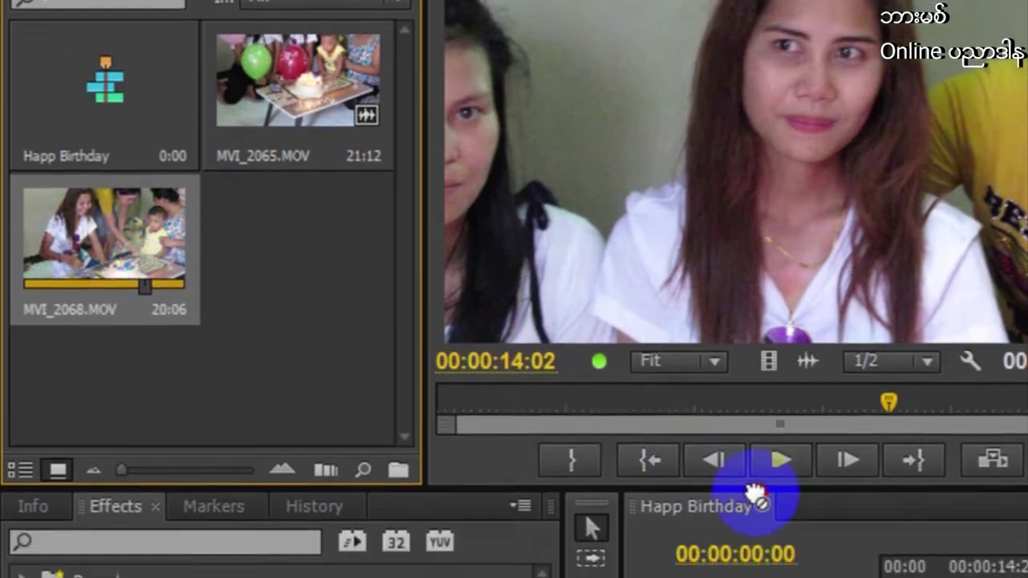
- Drop MVI_2068 onto the Happ Birthday timeline and keep the existing sequence settings
mouse_move(755, 491)
left_mouse_down()
mouse_move(774, 443)
mouse_move(721, 441)
left_mouse_up()
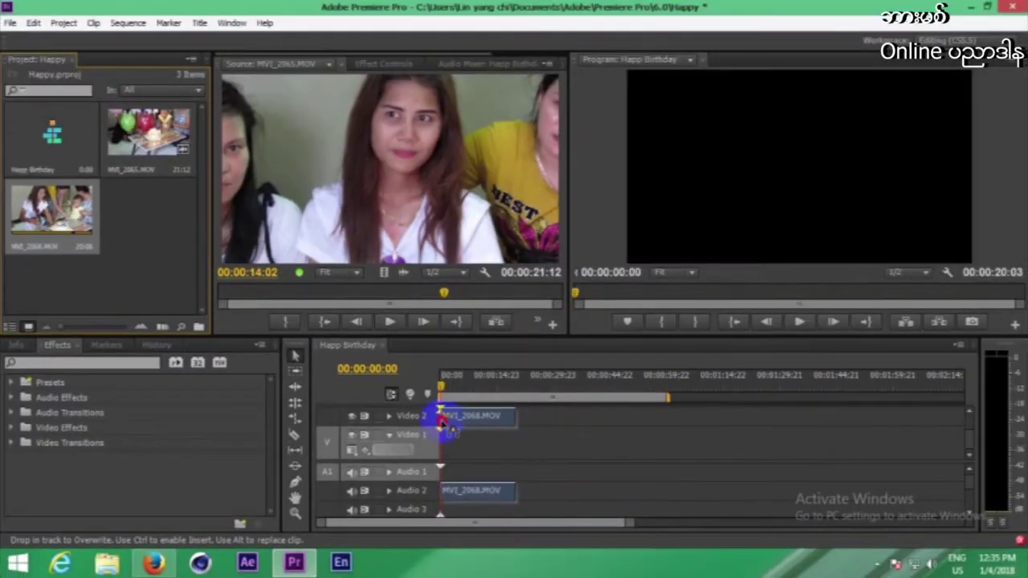
left_click_drag(444, 426, 443, 430)
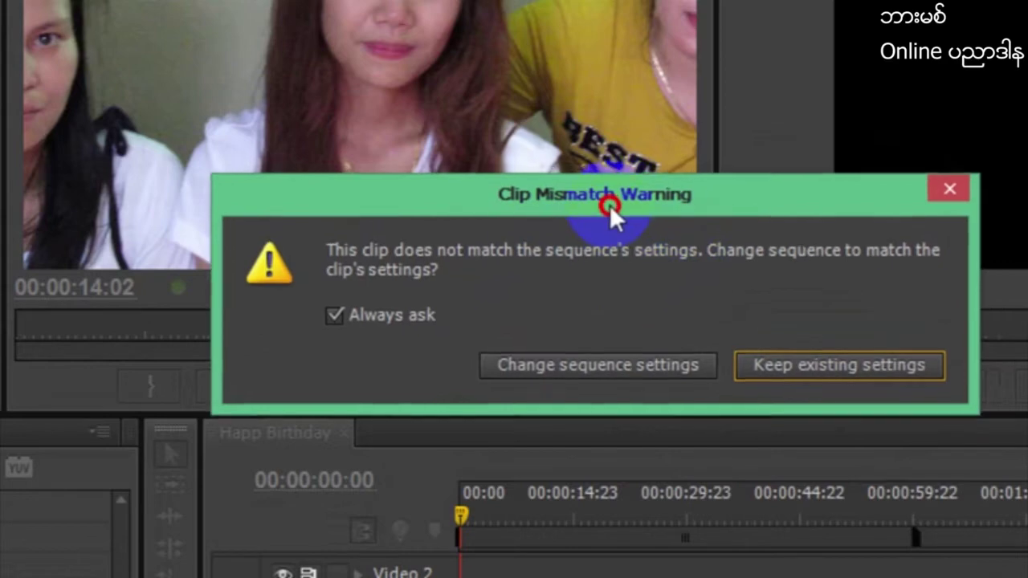
left_click_drag(622, 200, 533, 198)
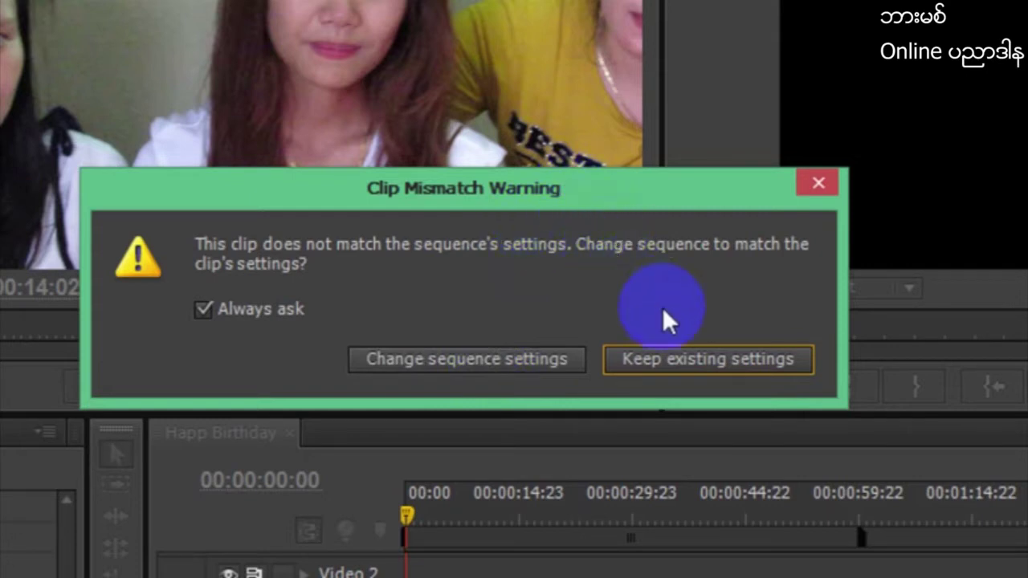
left_click(692, 361)
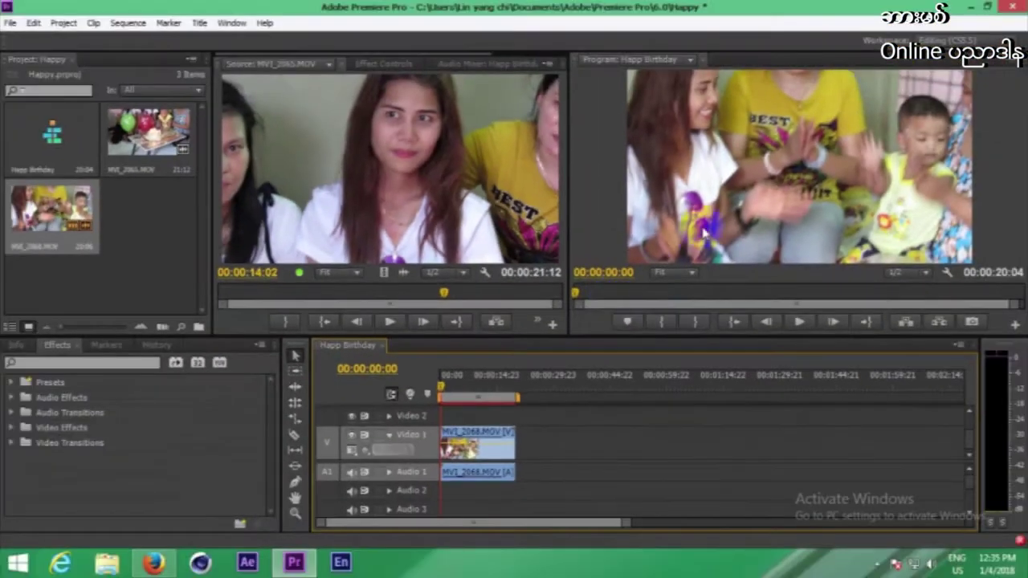
- Play the opening seconds of MVI_2068 in the Program monitor, then scrub back to the start
left_click(802, 322)
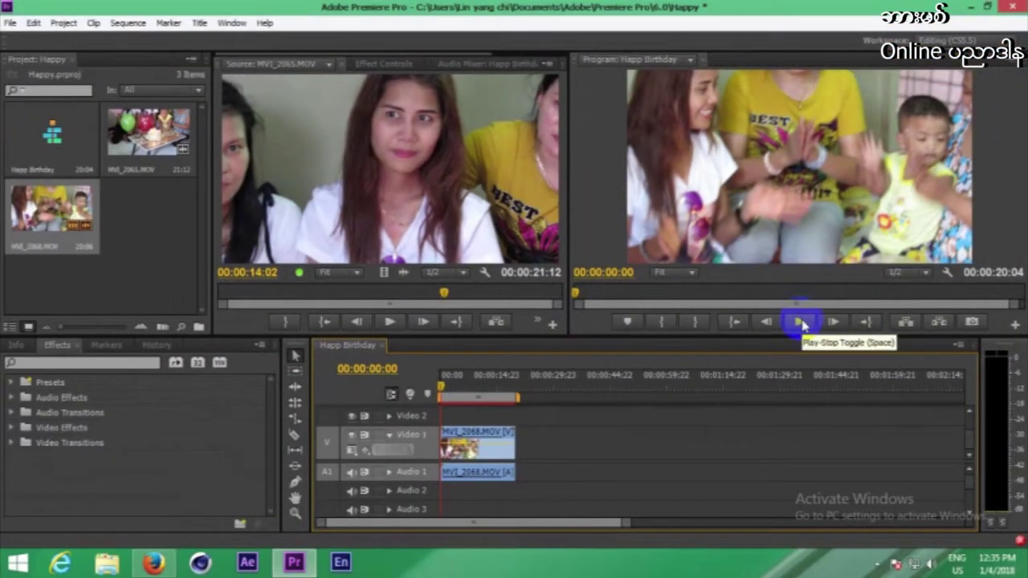
left_click(802, 321)
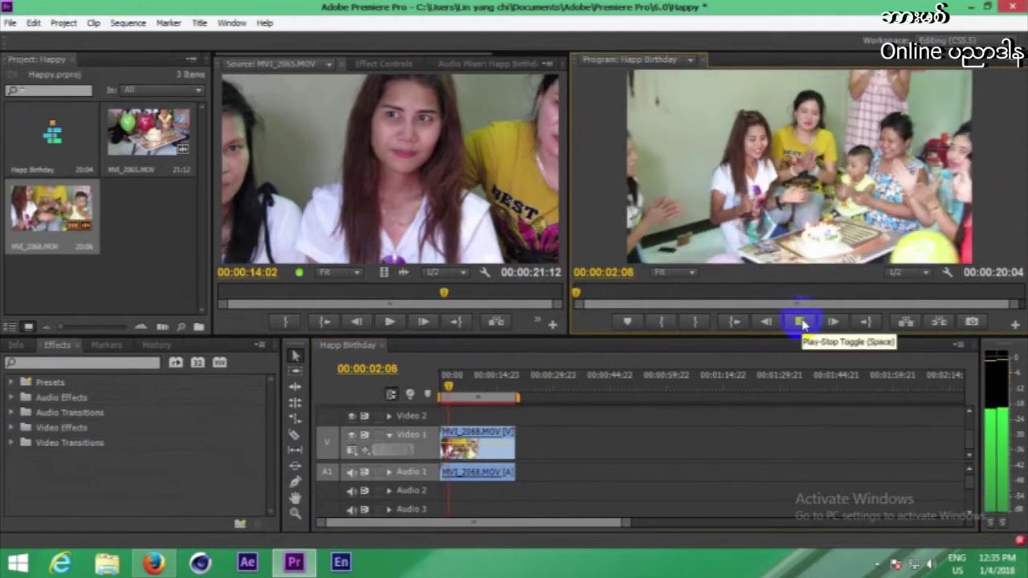
left_click(802, 322)
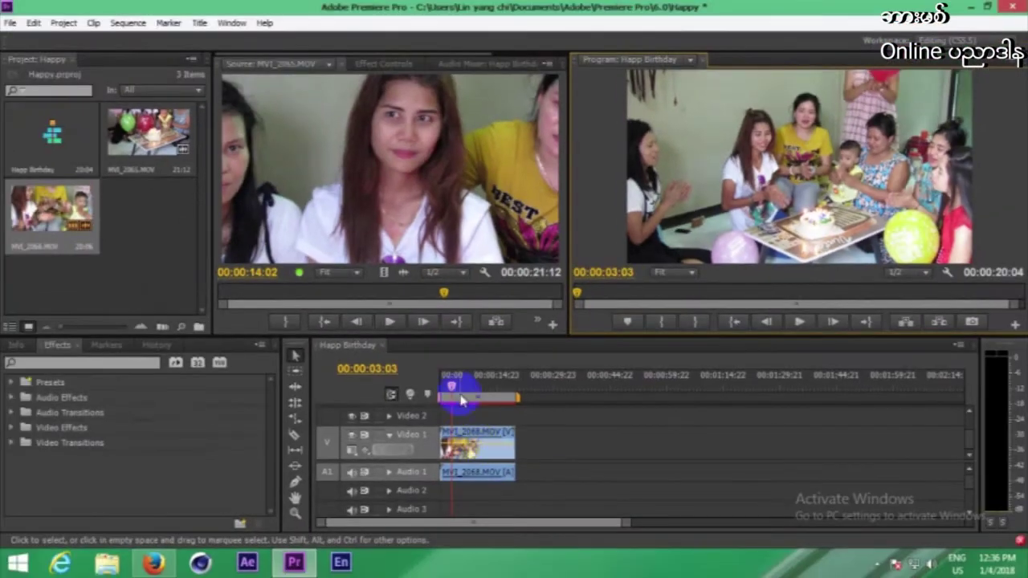
left_click(456, 392)
left_click_drag(456, 391, 460, 396)
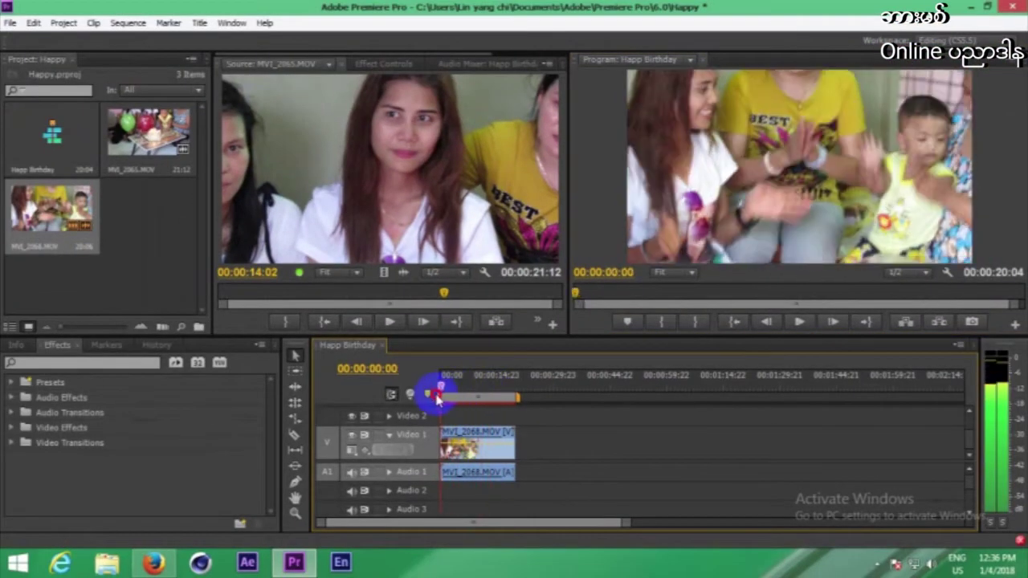
left_click_drag(460, 396, 442, 394)
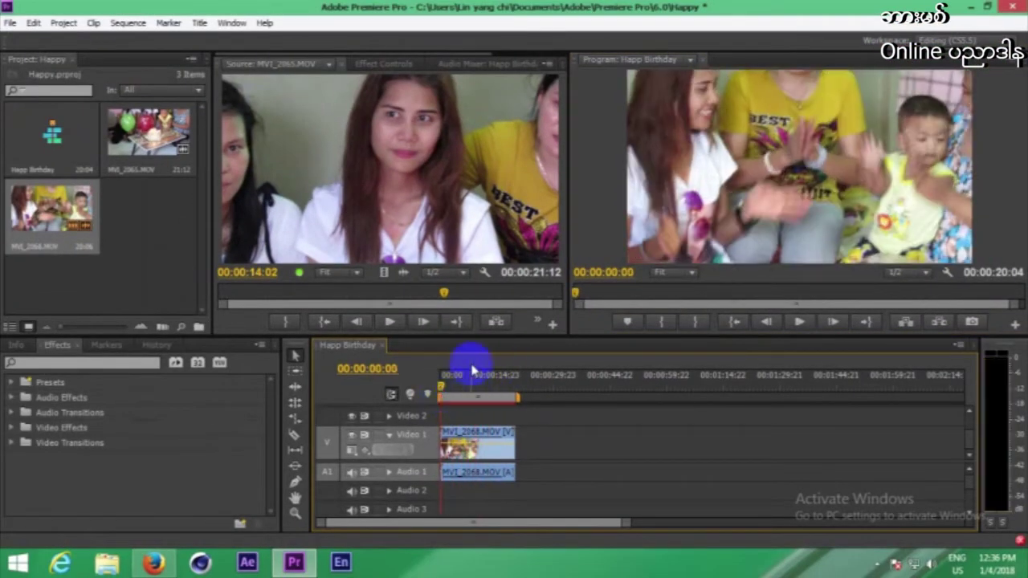
left_click_drag(452, 376, 433, 394)
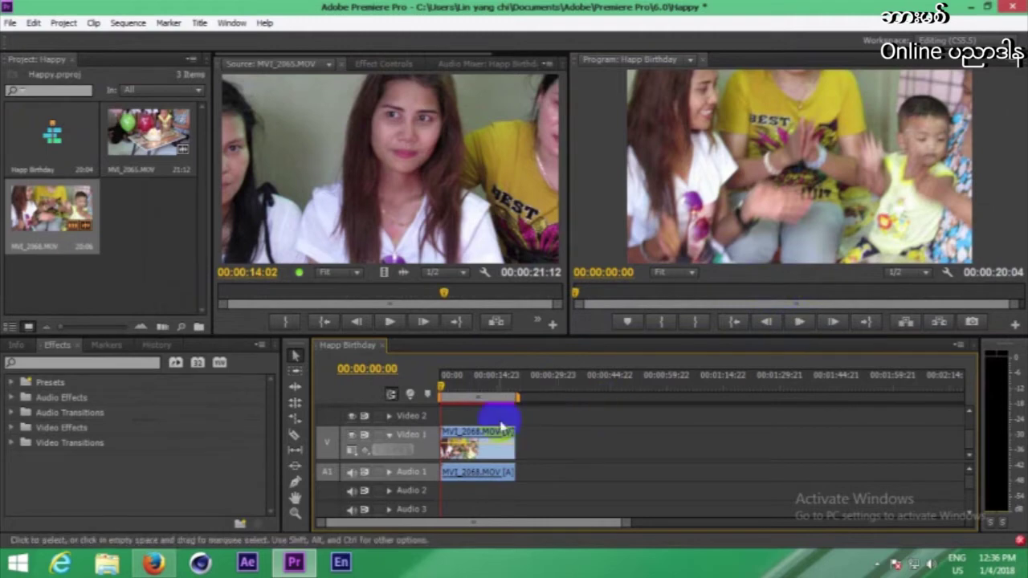
left_click_drag(447, 394, 443, 393)
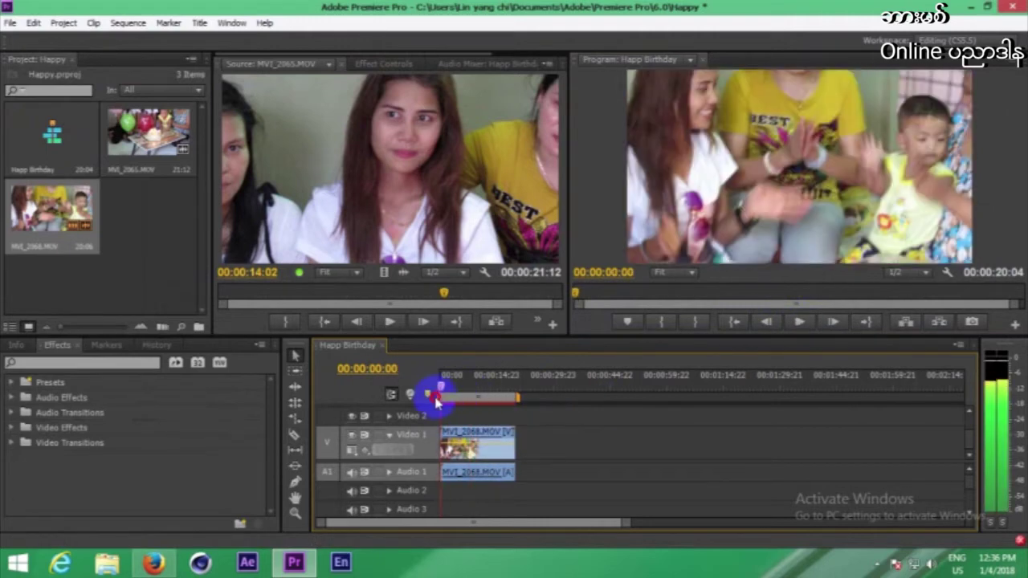
left_click(463, 471)
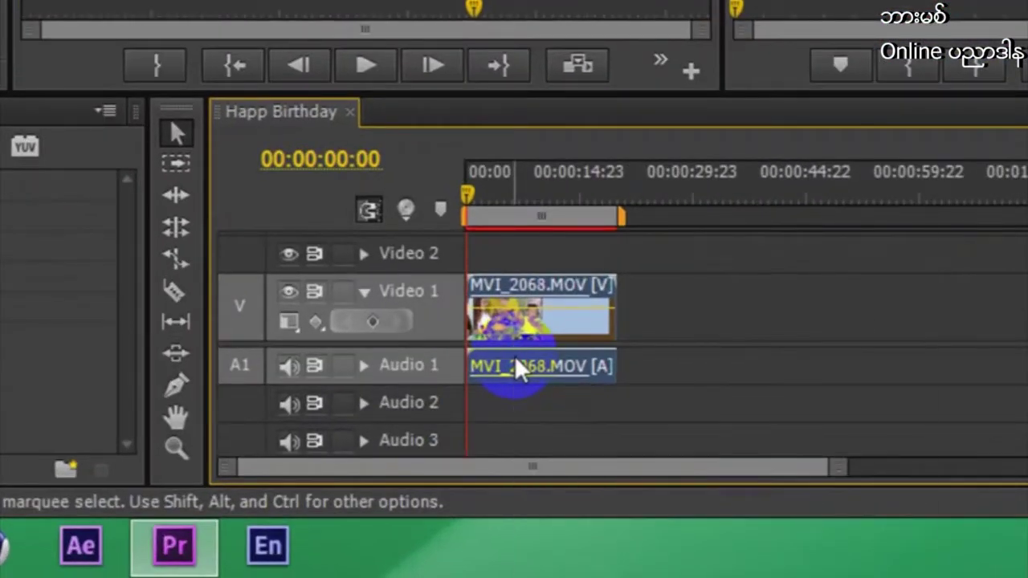
- Unlink MVI_2068's audio from its video and select the audio clip by itself
right_click(516, 362)
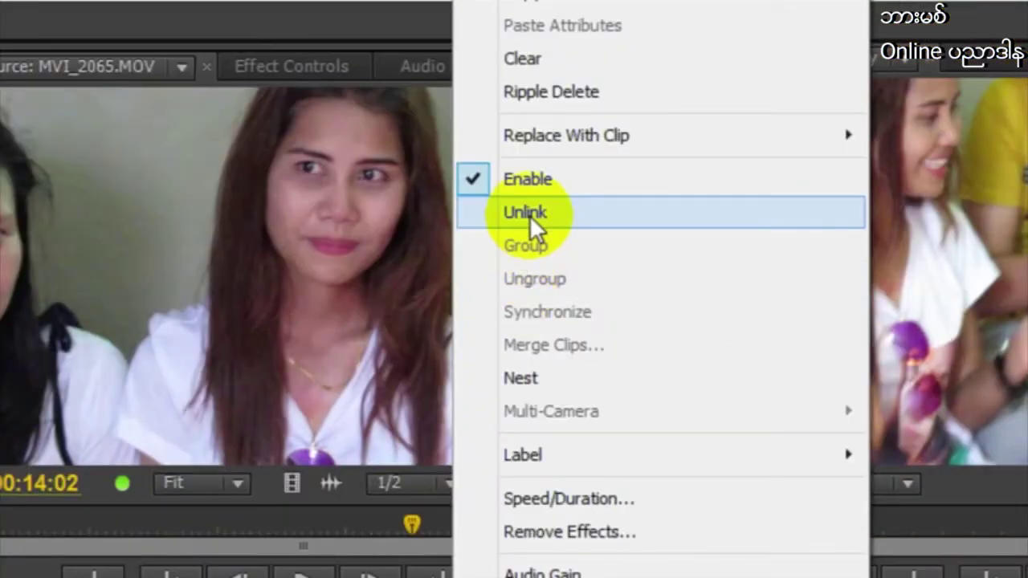
left_click(529, 215)
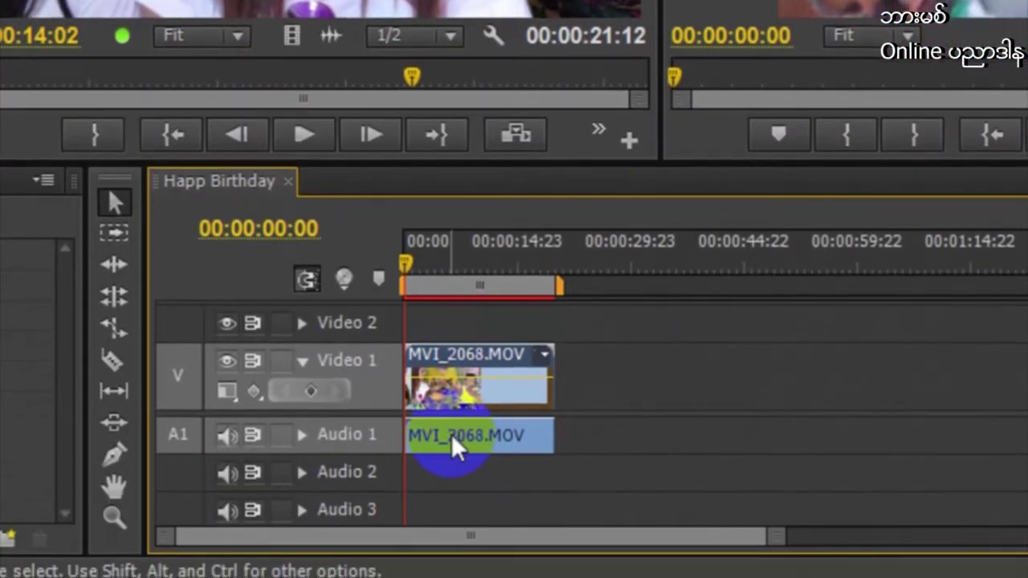
left_click(452, 440)
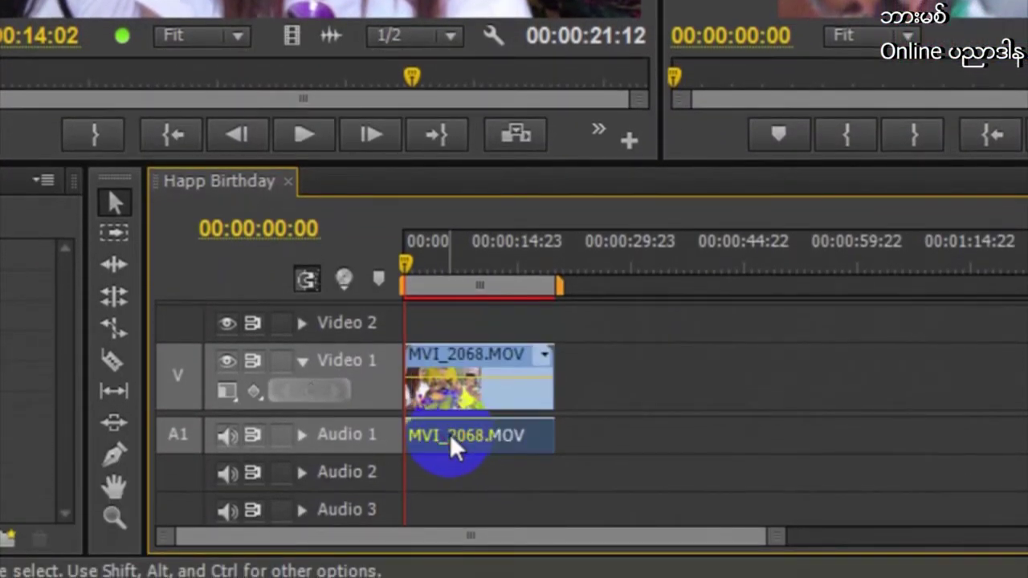
- Test-delete and undo MVI_2068's audio and video clips, then select the Audio 1 clip
key("Delete")
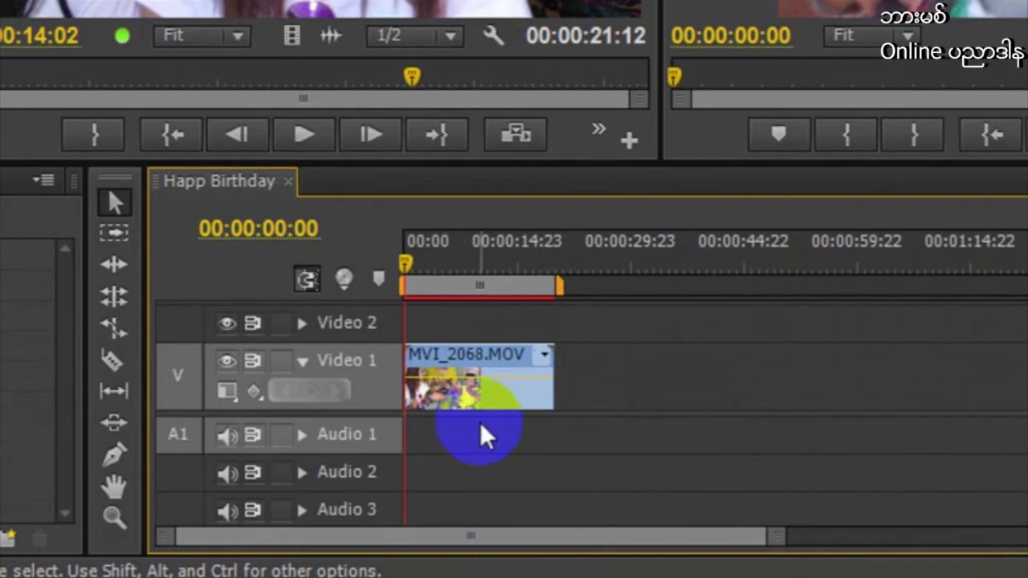
key("ctrl+z")
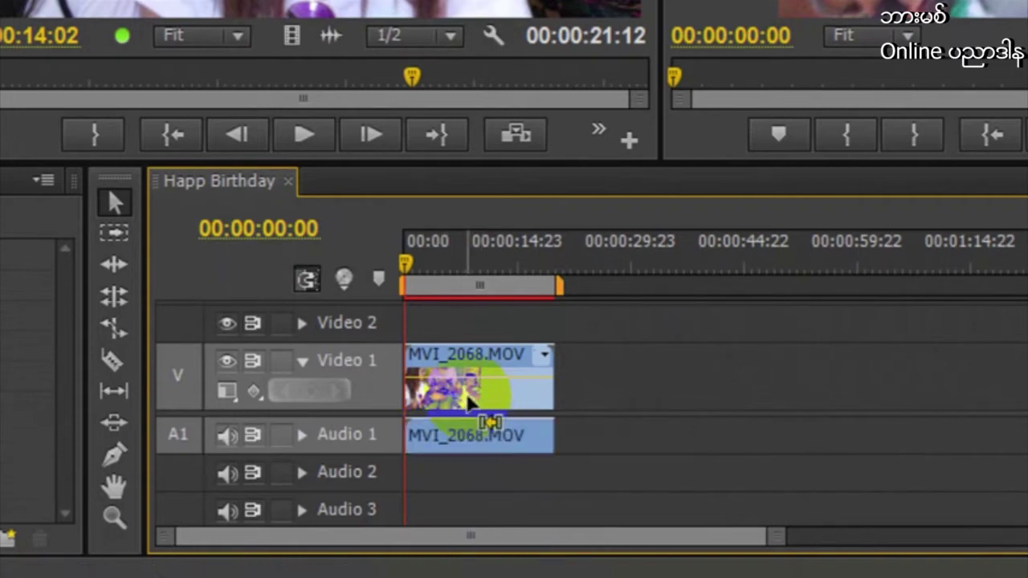
left_click(444, 377)
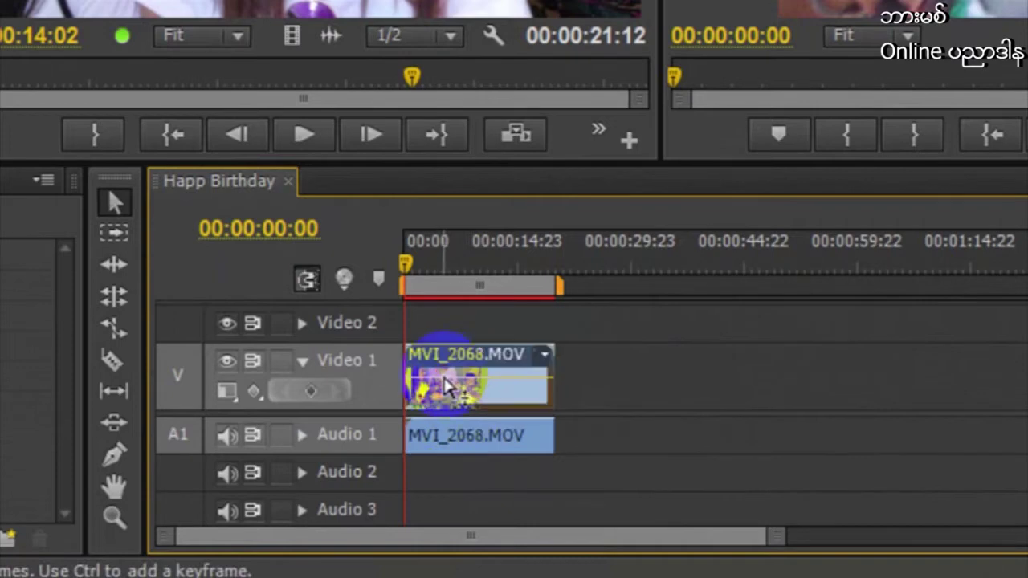
key("Delete")
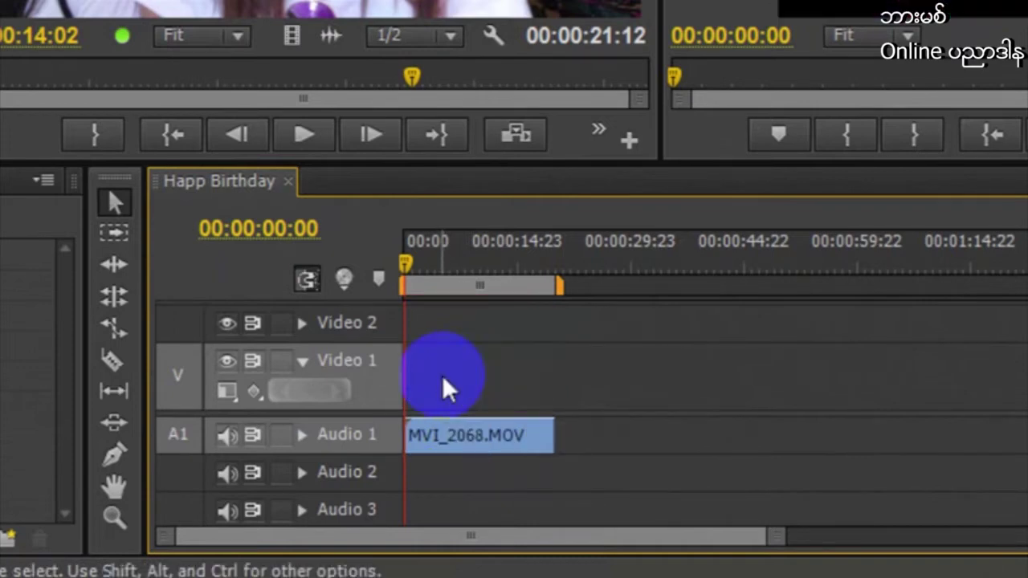
key("ctrl+z")
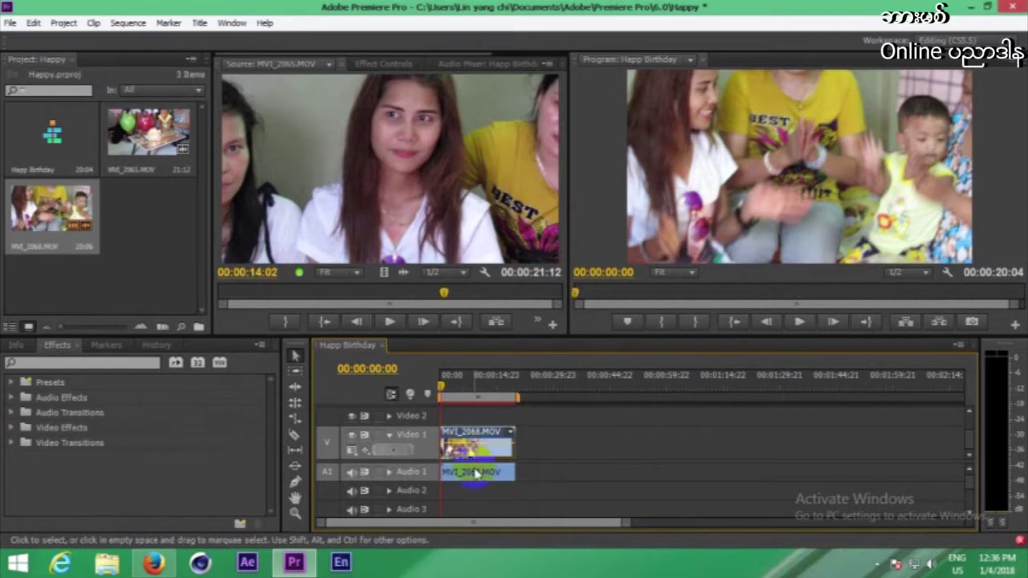
left_click(471, 476)
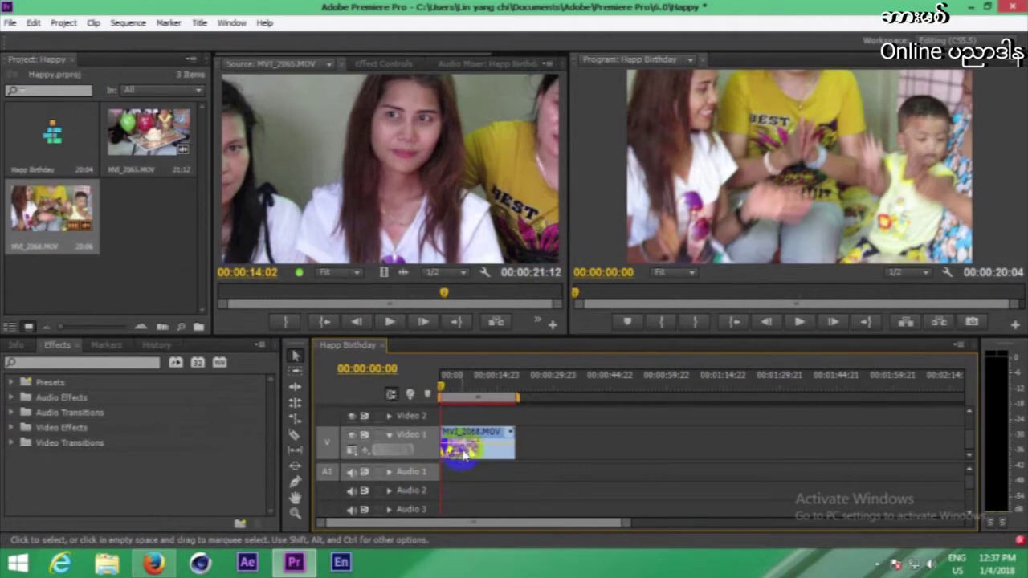
left_click_drag(436, 374, 441, 378)
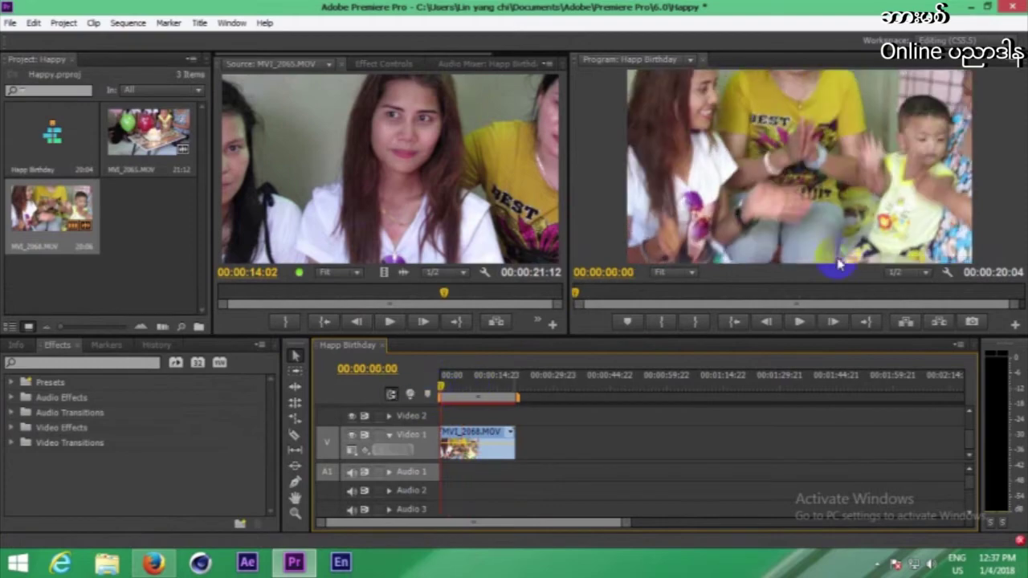
left_click(804, 320)
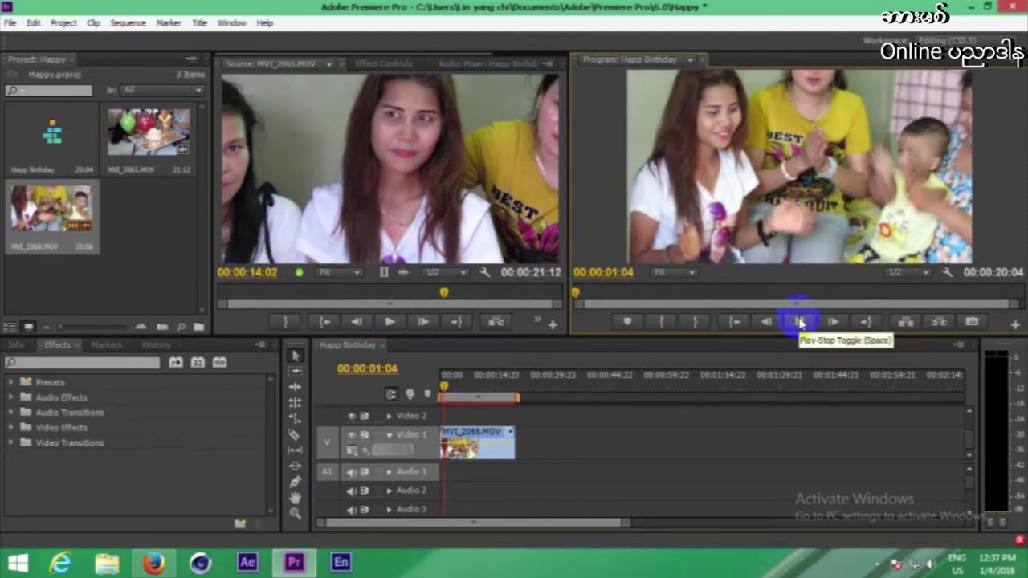
left_click(801, 321)
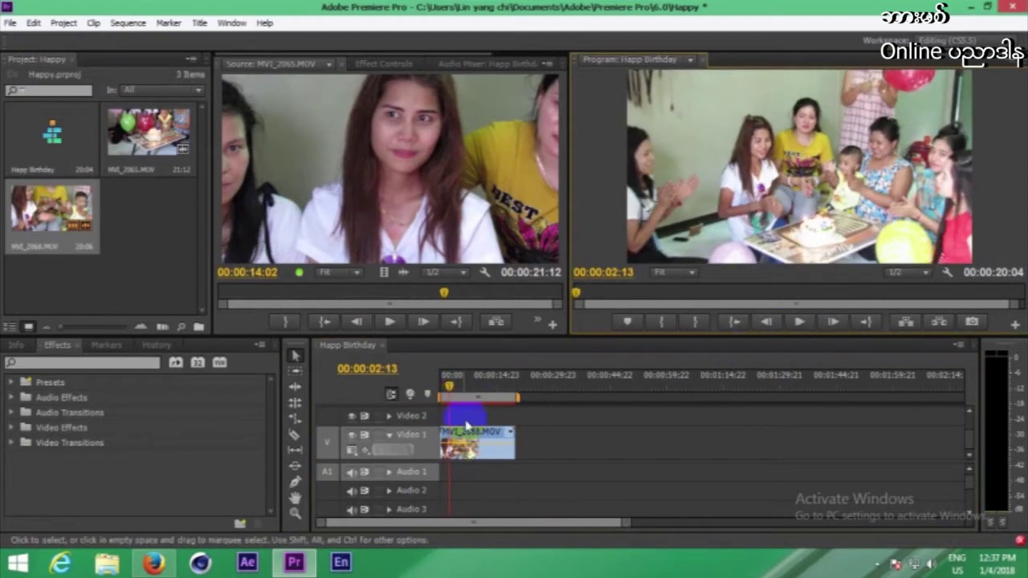
left_click_drag(450, 391, 423, 394)
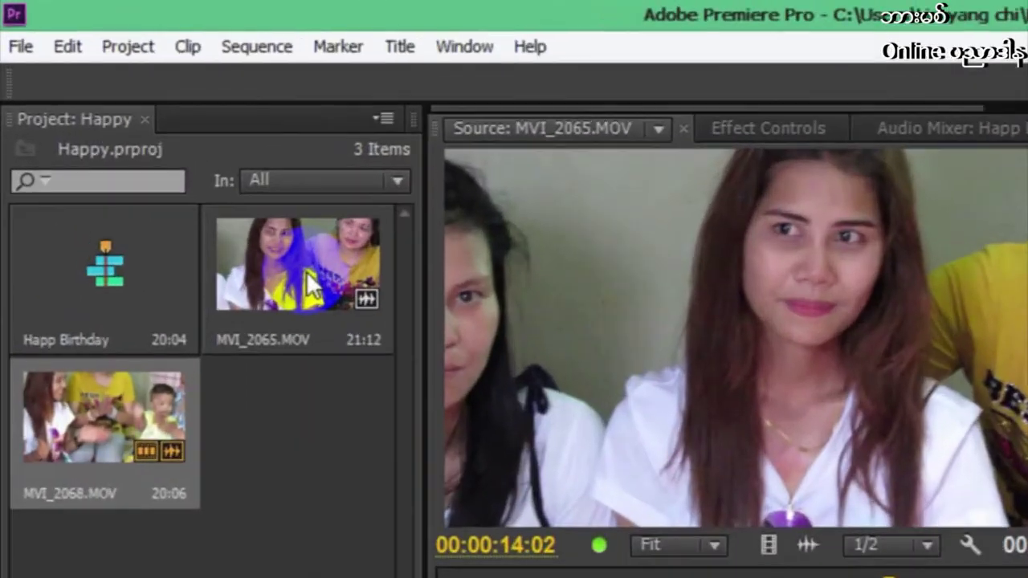
- Drop MVI_2065 onto Video 2, then delete that misplaced clip
mouse_move(381, 361)
left_mouse_down()
mouse_move(868, 510)
mouse_move(888, 537)
left_mouse_up()
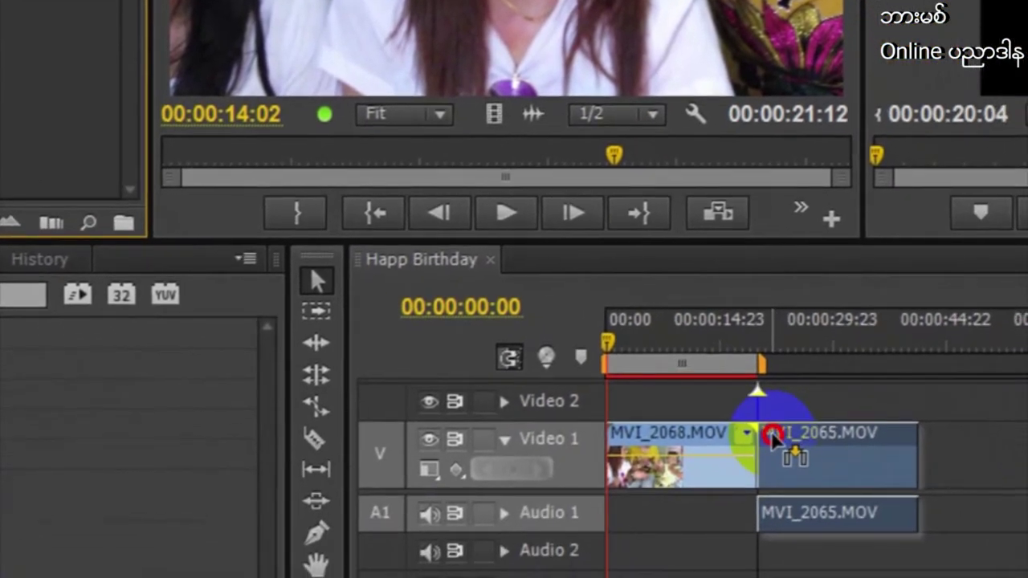
left_click_drag(773, 438, 777, 436)
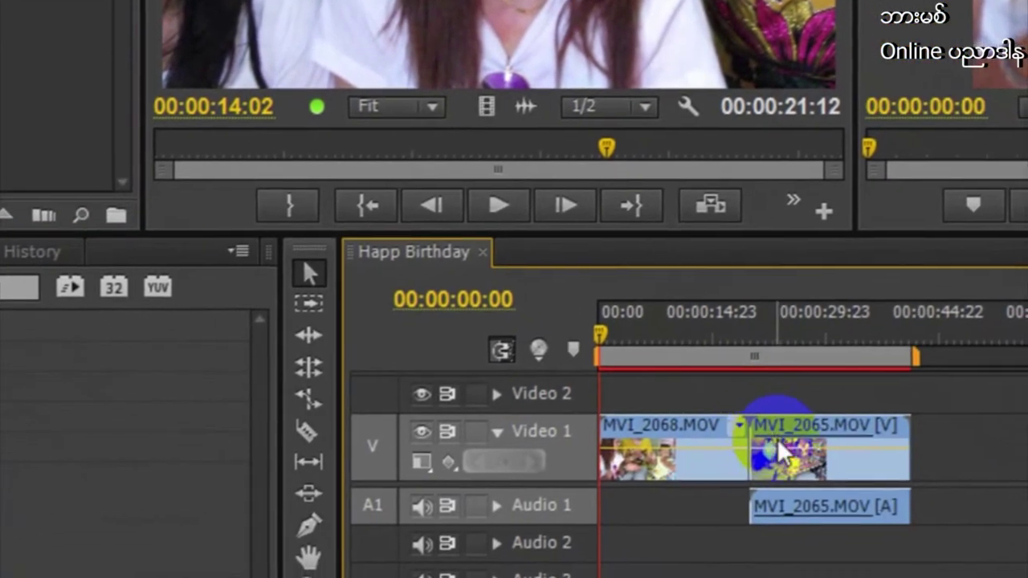
left_click(801, 517)
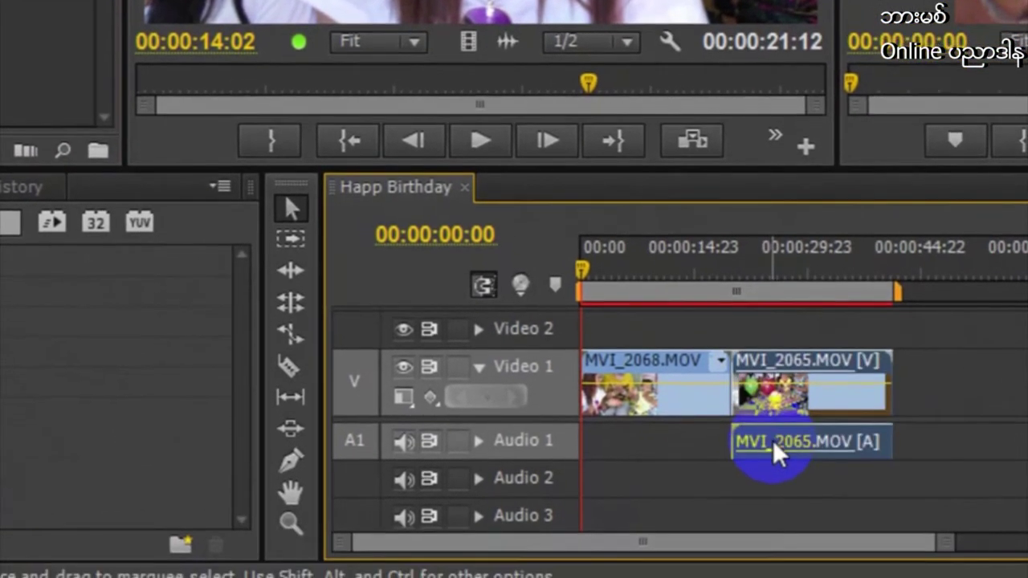
left_click(776, 438)
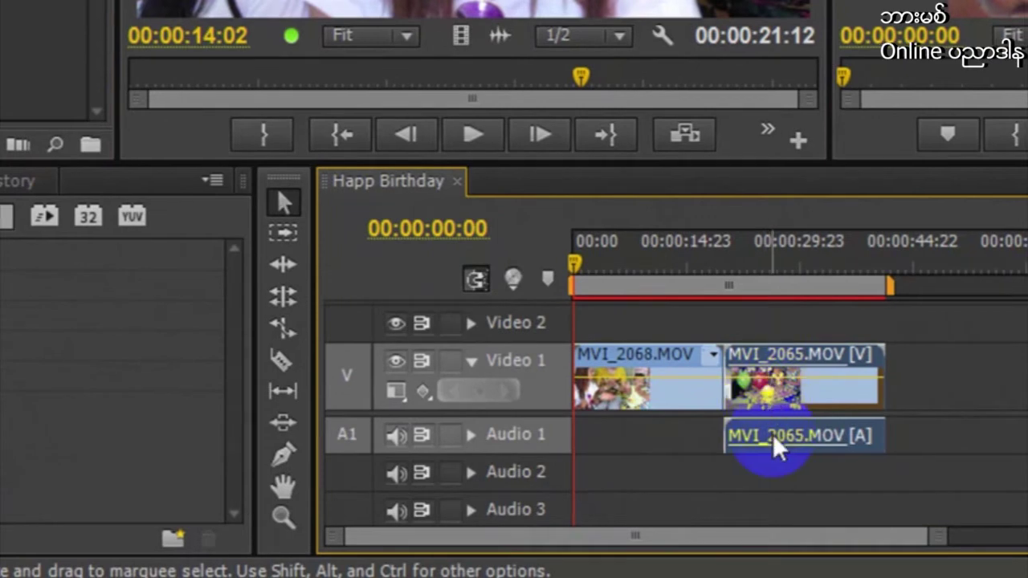
key("Delete")
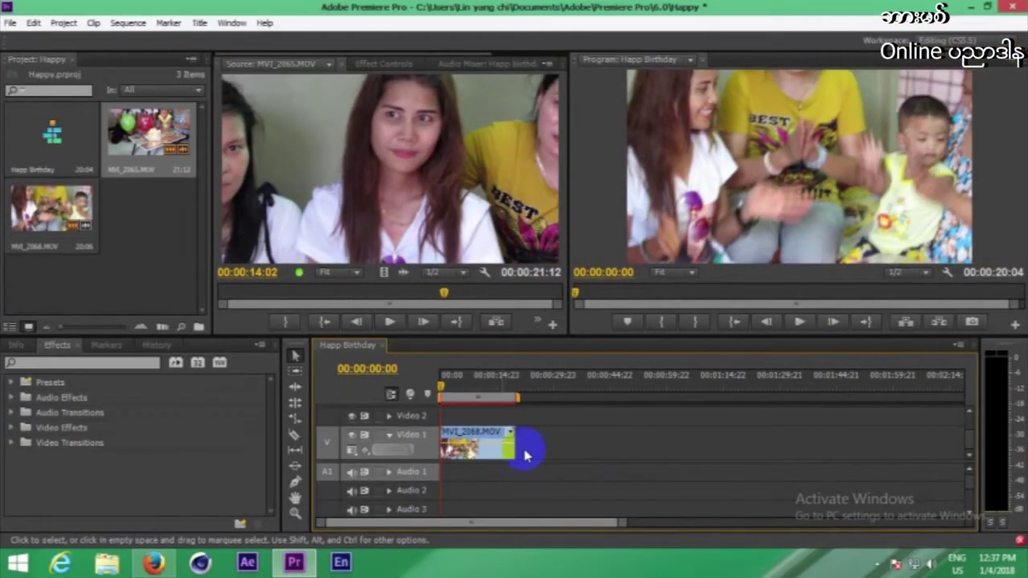
- Place MVI_2065 after MVI_2068, unlink it, and delete its Audio 1 clip
left_click(126, 136)
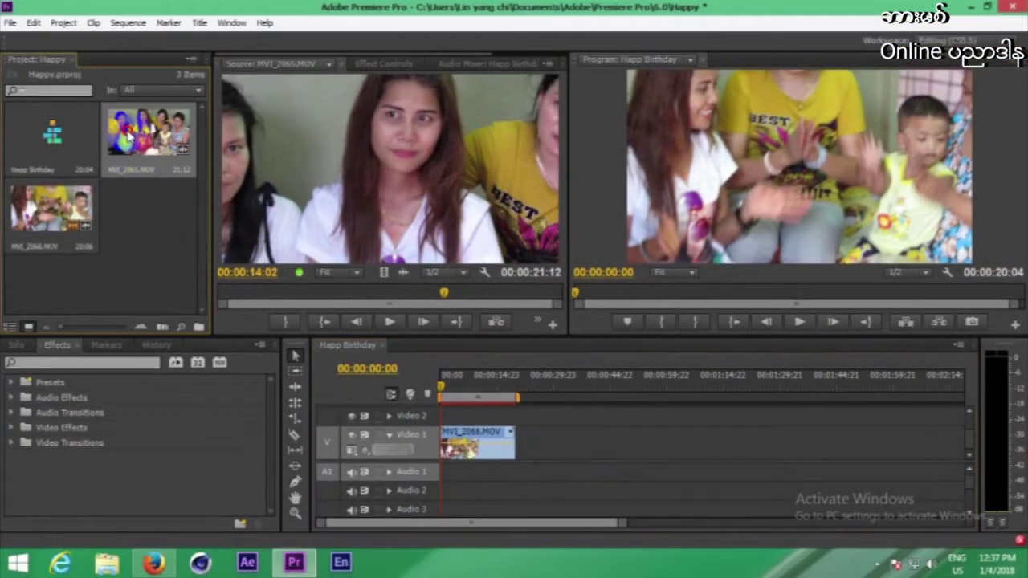
left_click_drag(127, 137, 514, 449)
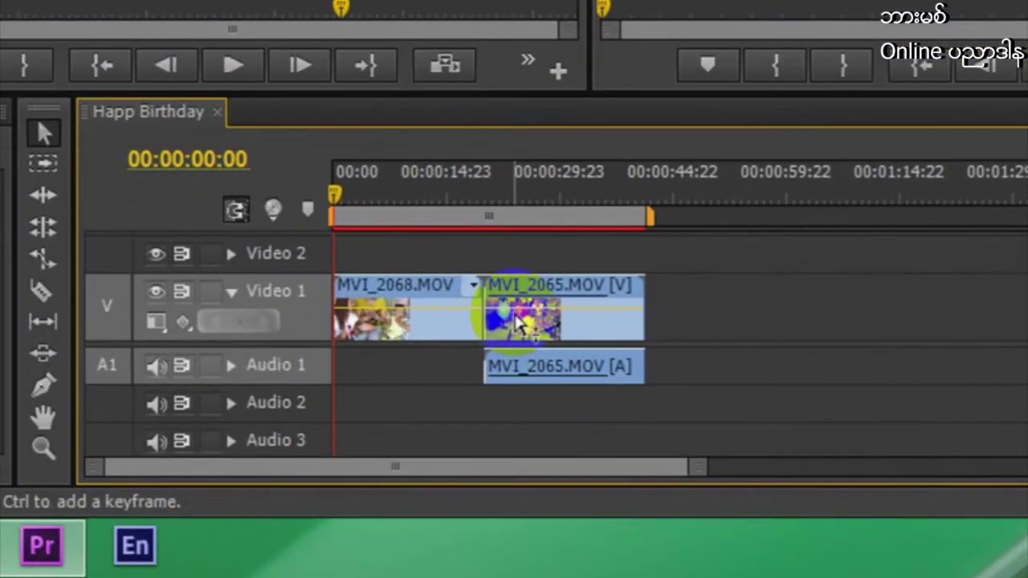
right_click(521, 440)
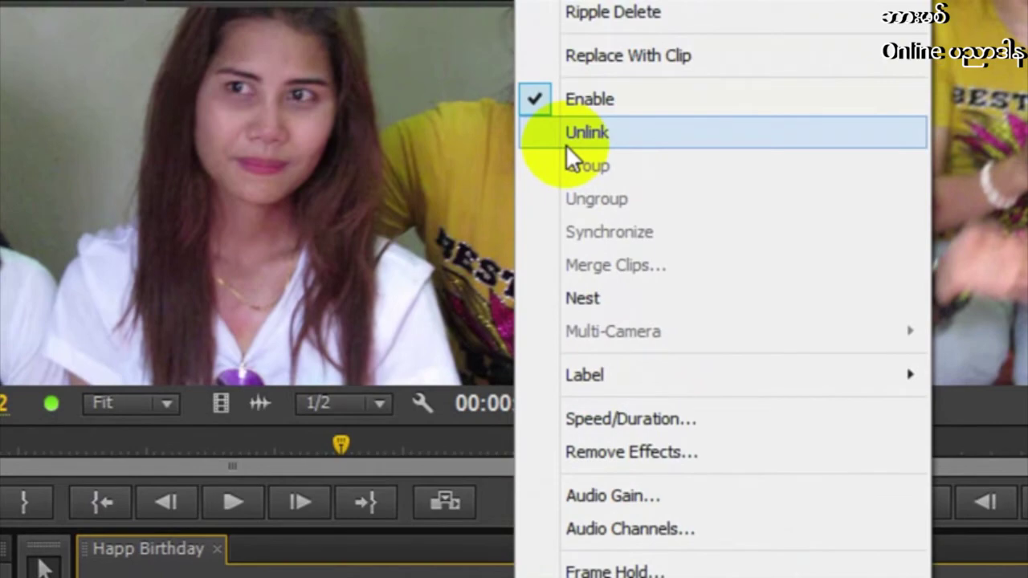
left_click(566, 144)
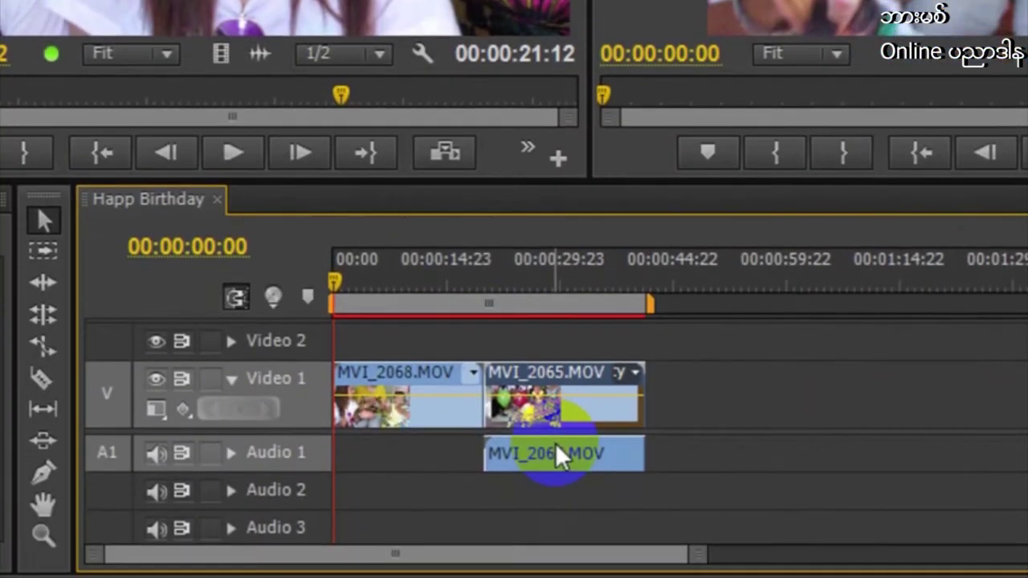
left_click(555, 484)
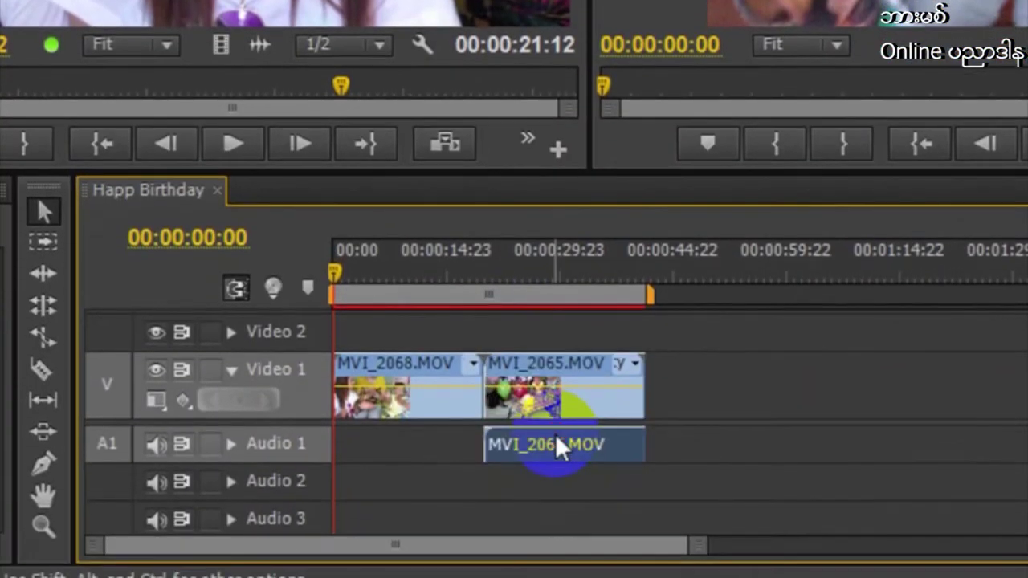
key("Delete")
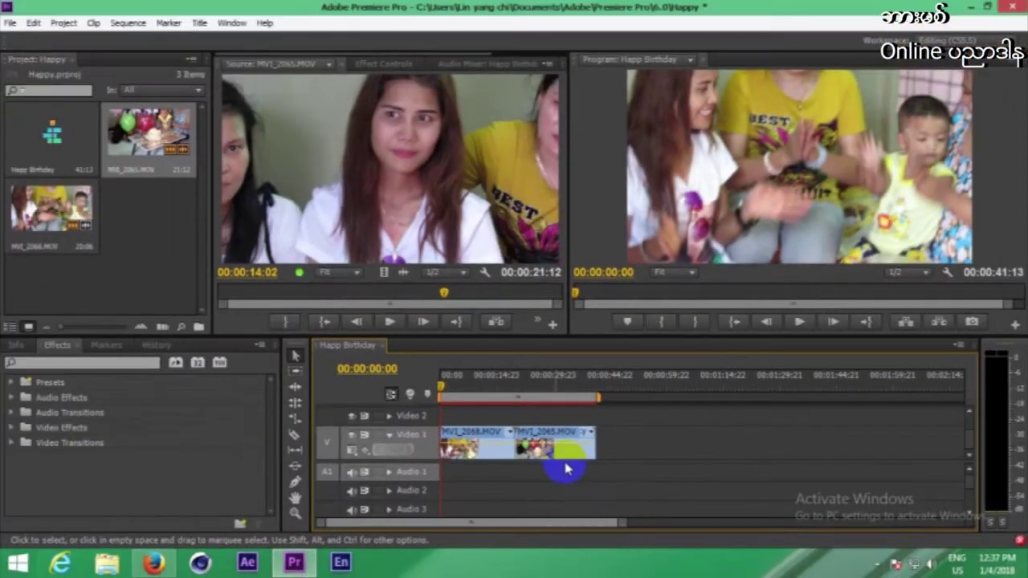
left_click_drag(534, 446, 532, 443)
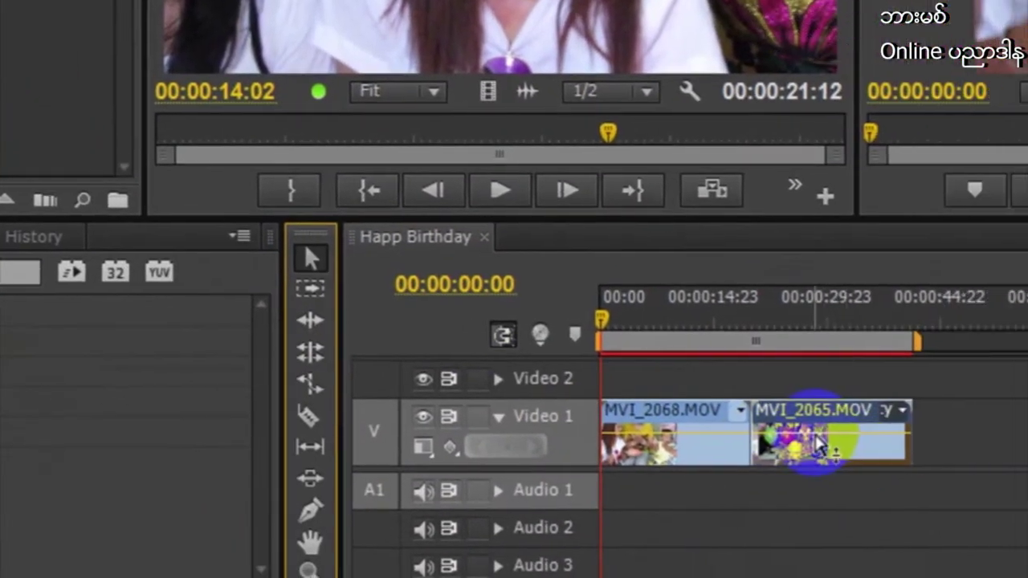
left_click_drag(819, 442, 882, 416)
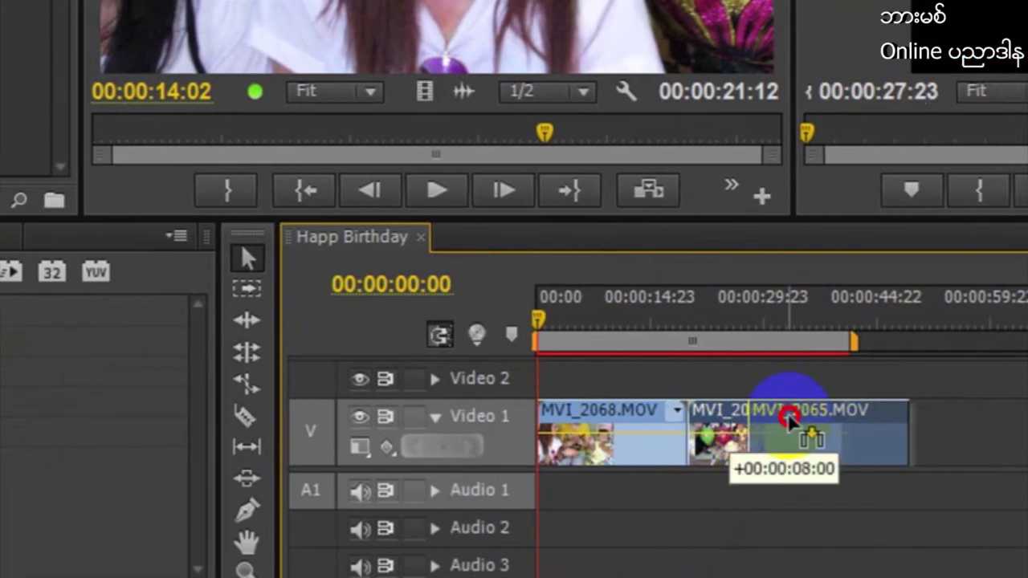
mouse_move(791, 416)
left_mouse_down()
mouse_move(806, 414)
mouse_move(554, 414)
left_mouse_up()
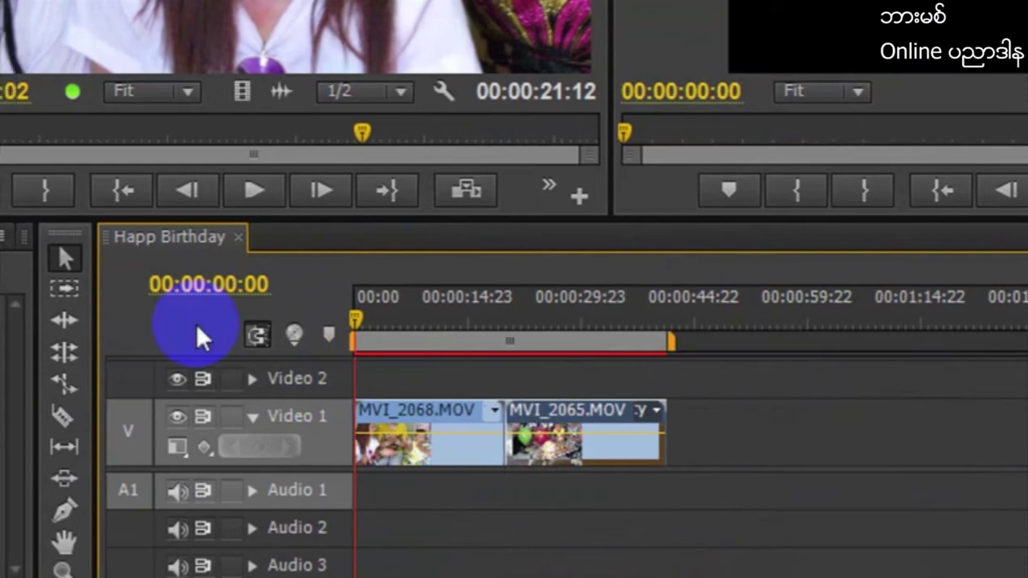
mouse_move(696, 418)
left_mouse_down()
mouse_move(771, 416)
mouse_move(763, 424)
left_mouse_up()
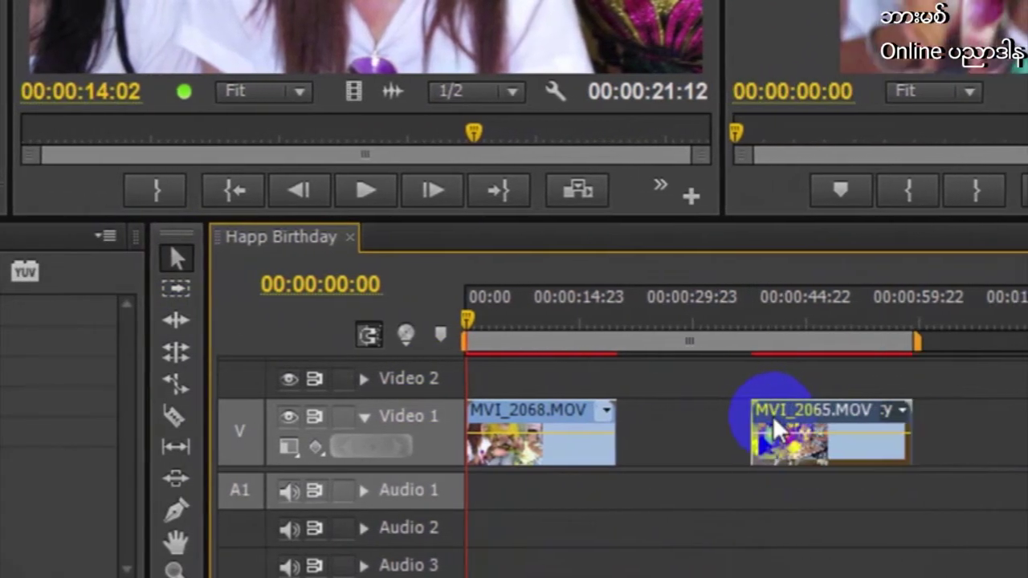
left_click_drag(763, 424, 647, 426)
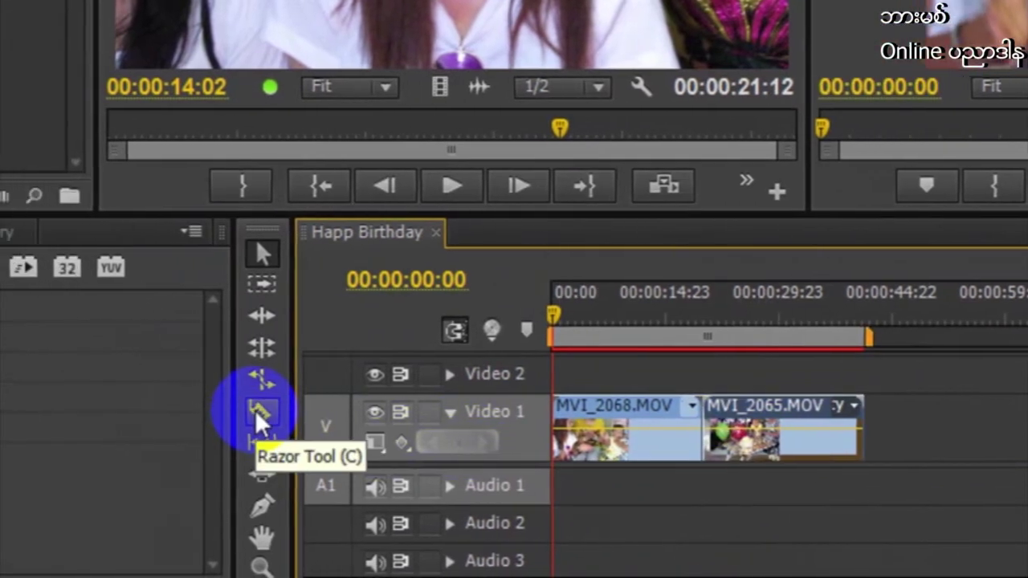
left_click(258, 415)
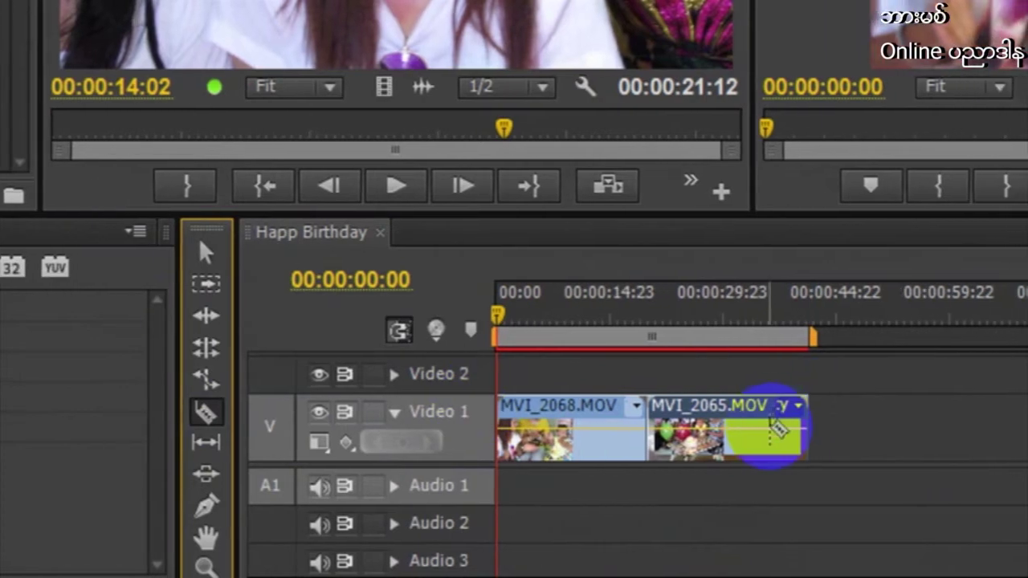
left_click(760, 430)
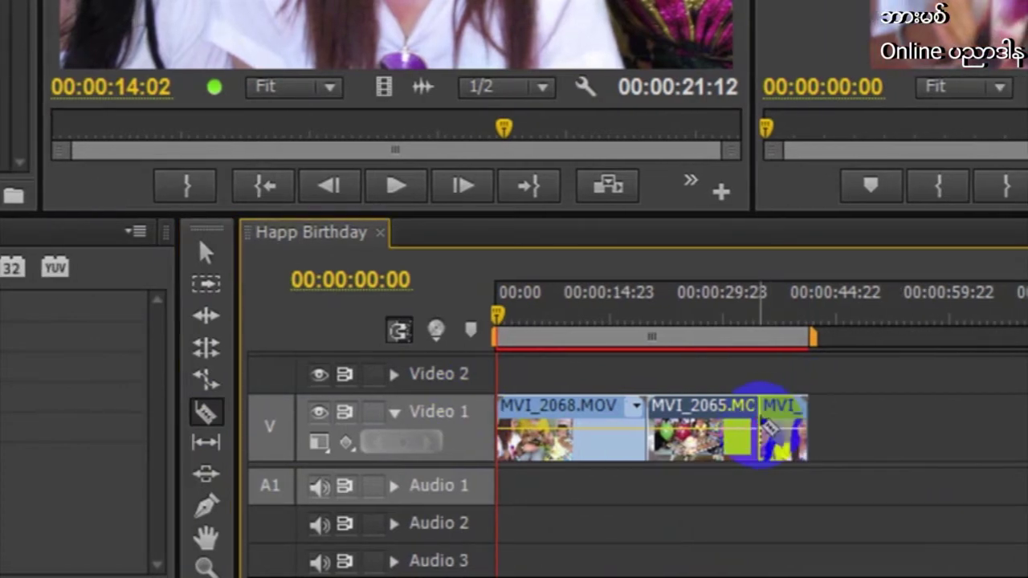
left_click(225, 253)
mouse_move(827, 429)
left_mouse_down()
mouse_move(731, 413)
mouse_move(773, 418)
left_mouse_up()
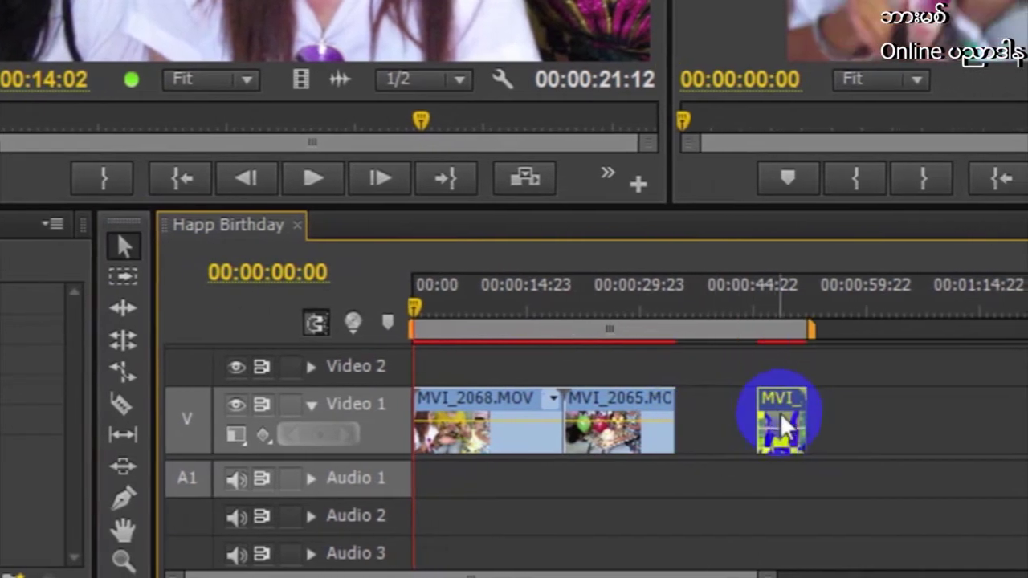
mouse_move(772, 410)
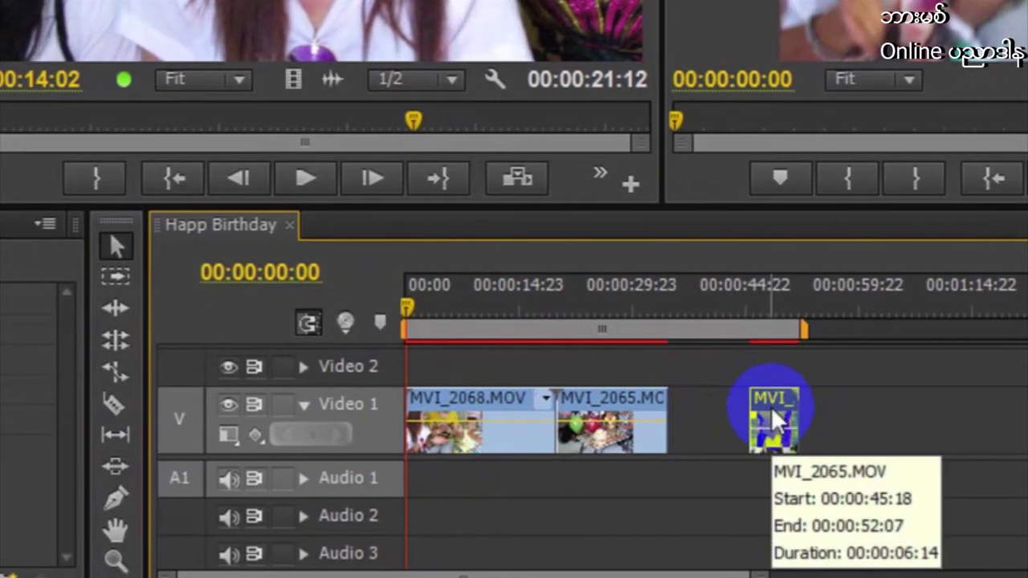
key("ctrl+z")
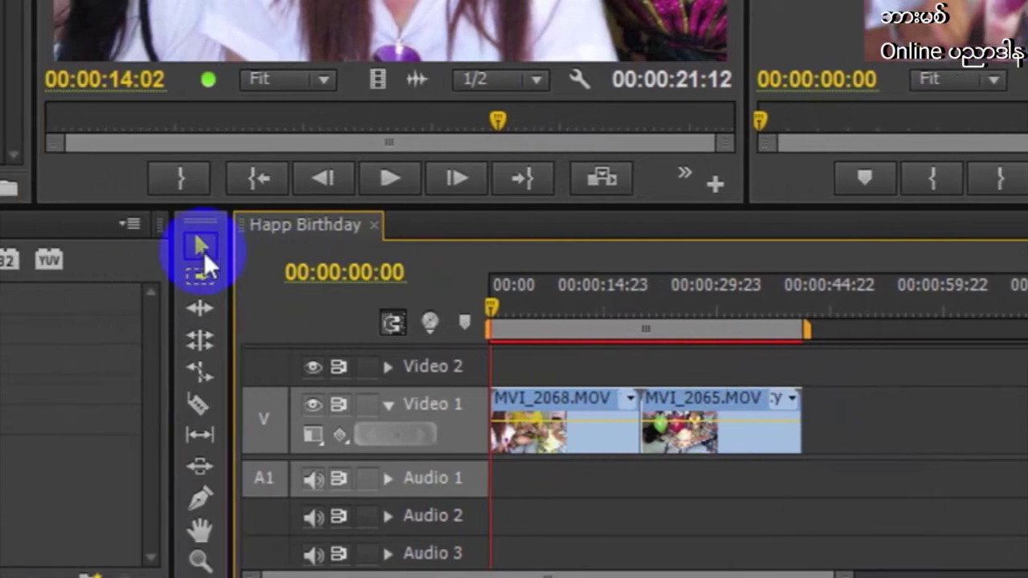
left_click(122, 247)
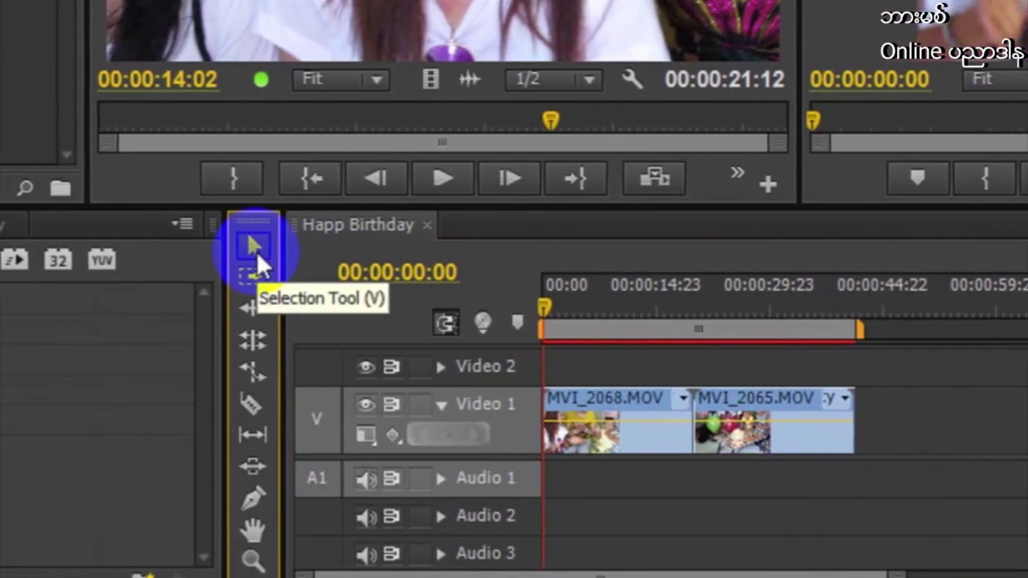
- Use the Zoom tool to zoom in on MVI_2068, then zoom out so the clips fit the timeline
left_click(259, 401)
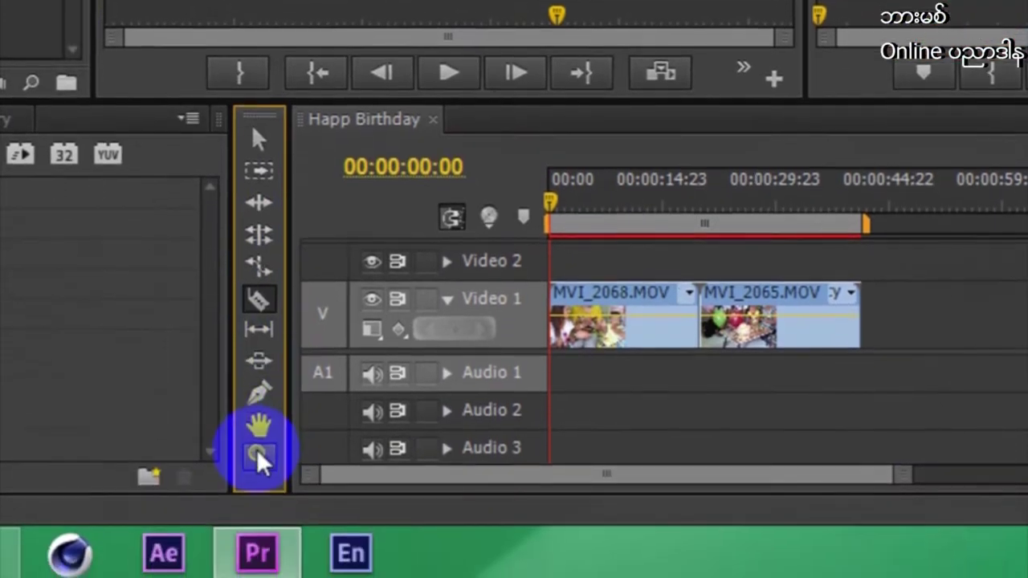
left_click(258, 561)
left_click(789, 299)
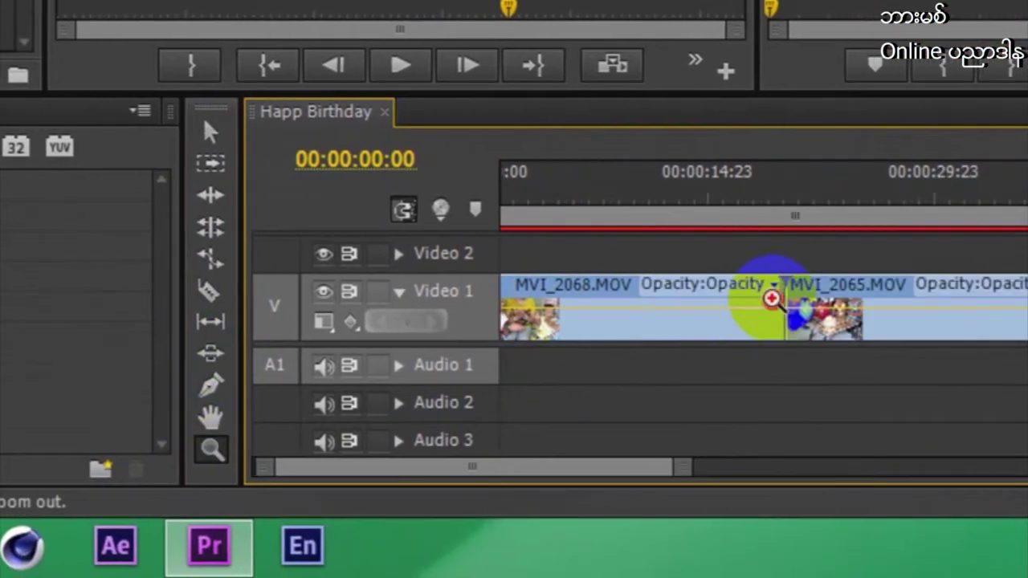
left_click(771, 299)
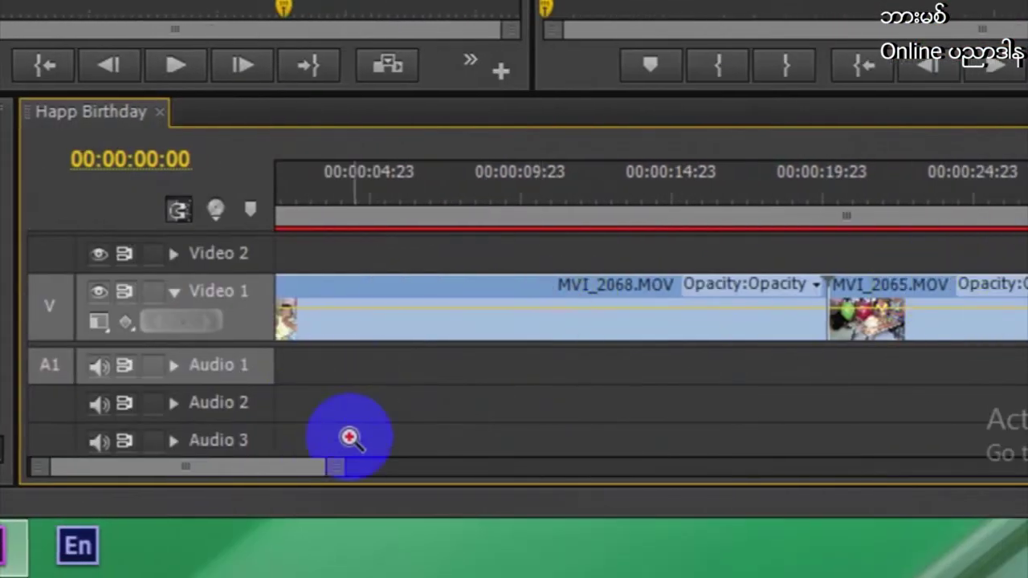
left_click(498, 306)
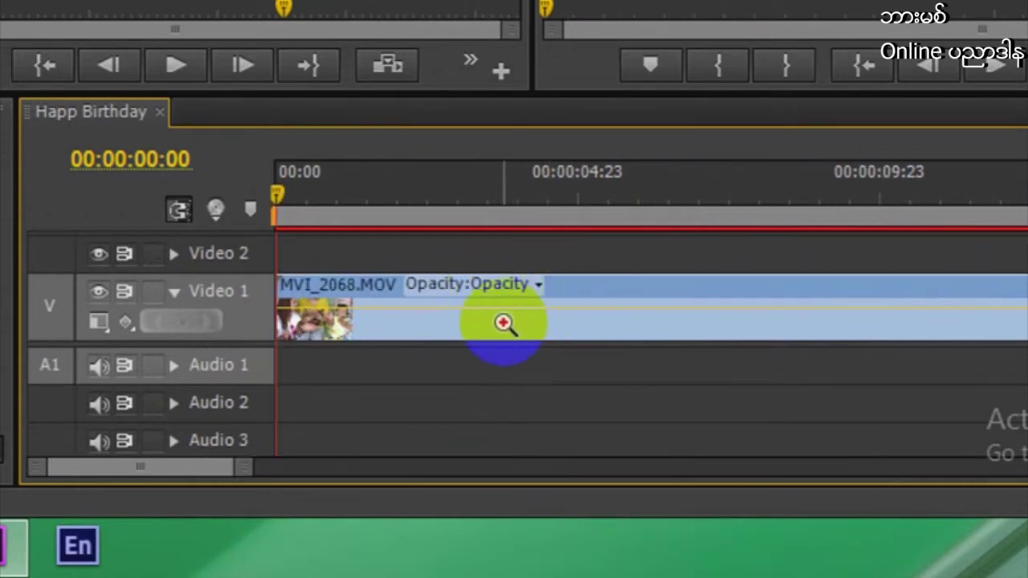
left_click(498, 323, "alt")
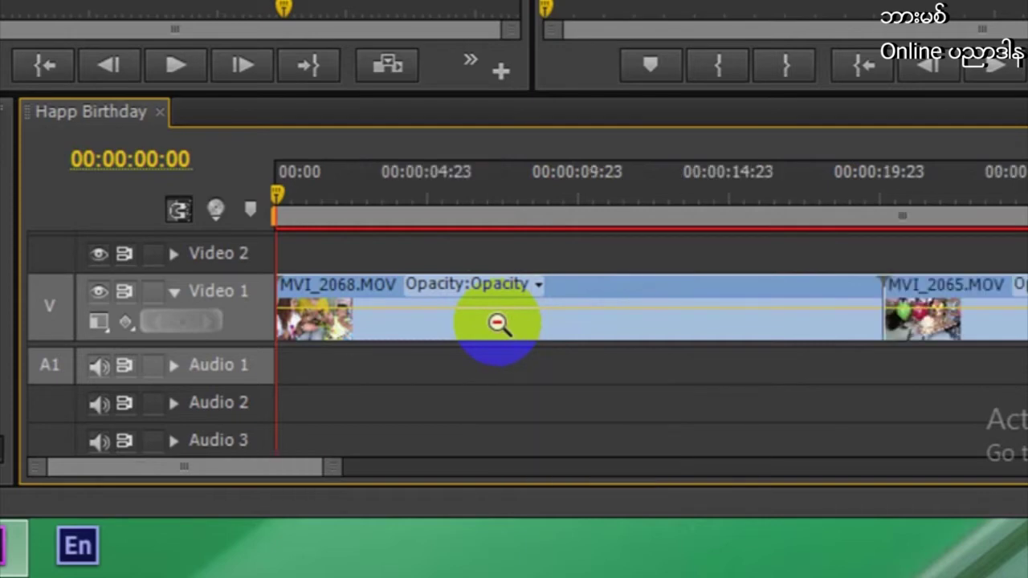
left_click(498, 322, "alt")
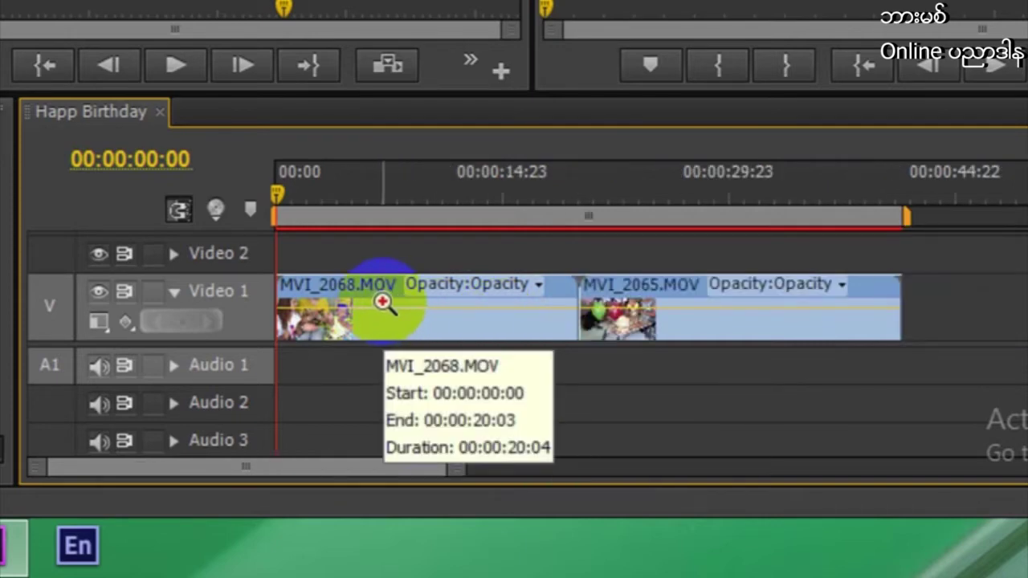
left_click(382, 302, "alt")
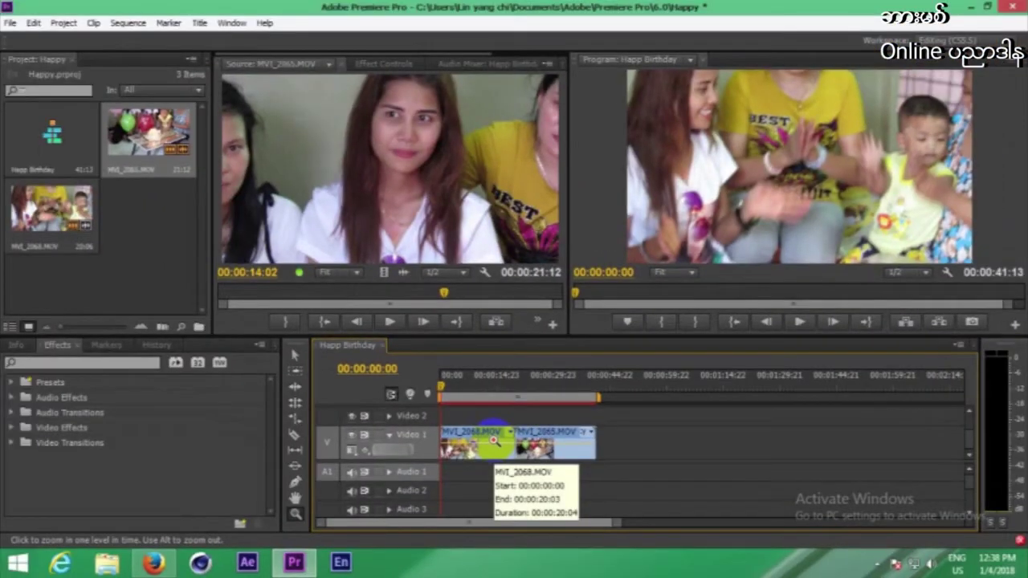
left_click(495, 440, "alt")
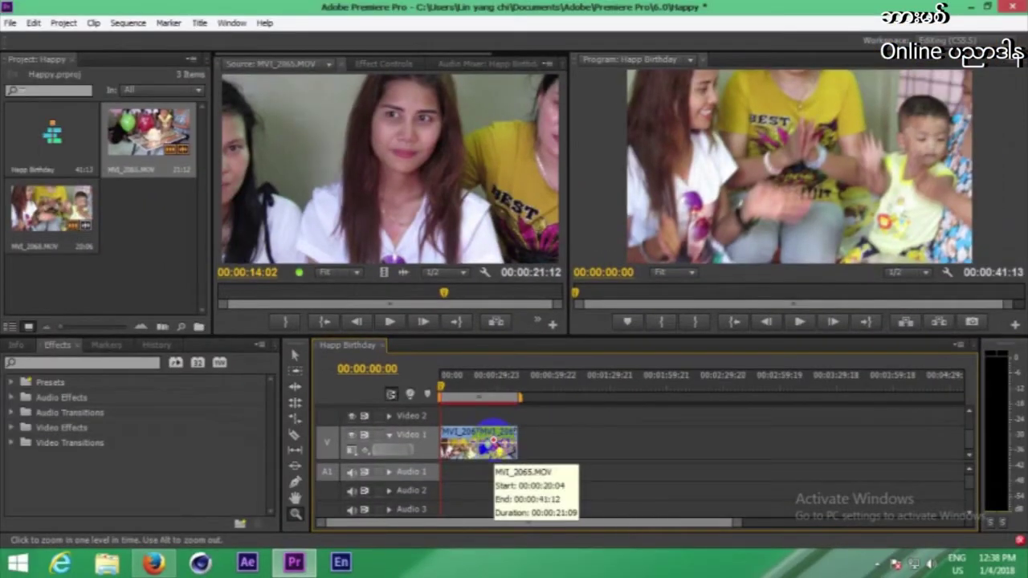
left_click(495, 440)
left_click(495, 441)
left_click(478, 389)
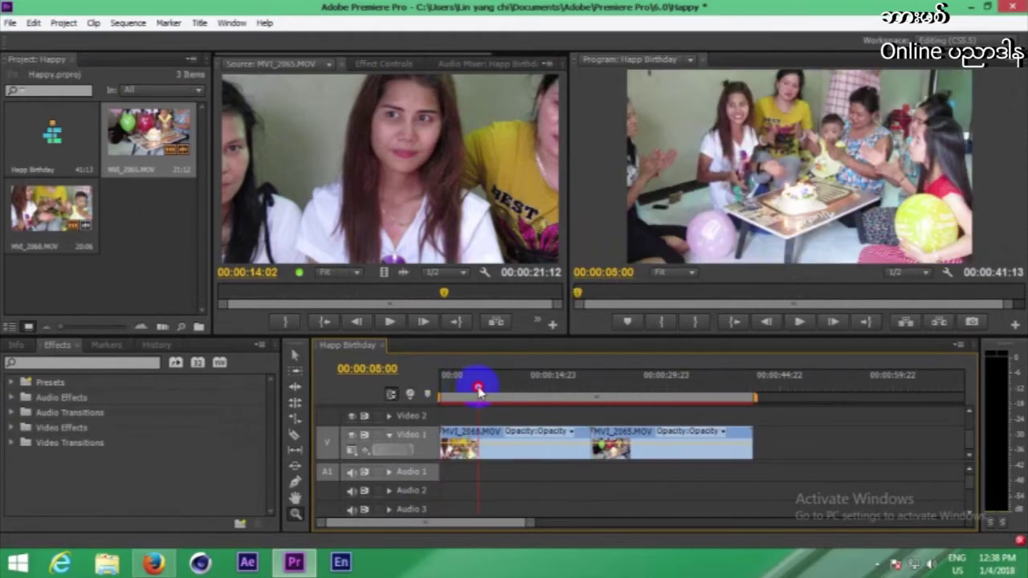
- Move the playhead back to 00:00:02:19
left_click_drag(478, 390, 459, 393)
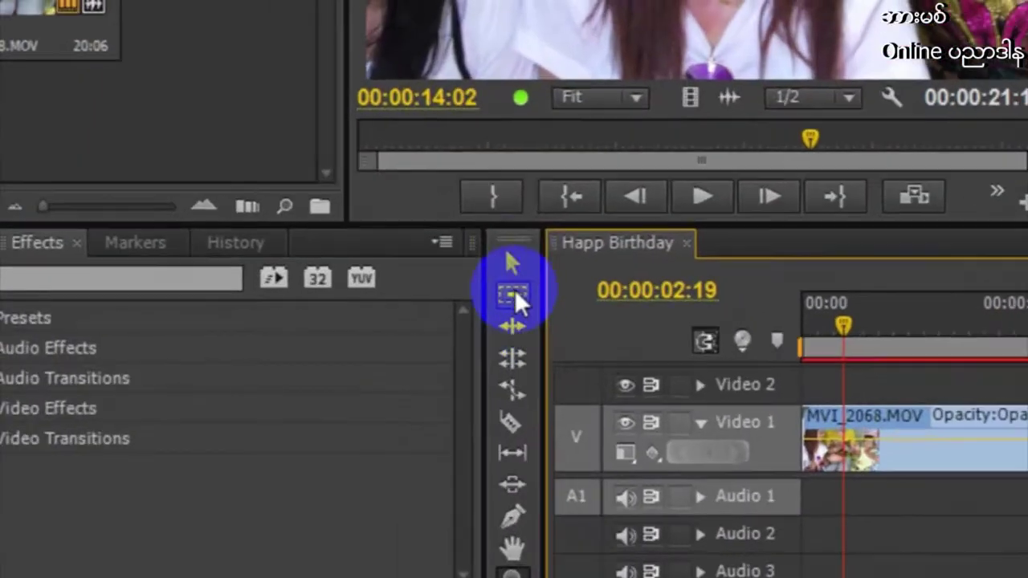
left_click(297, 438)
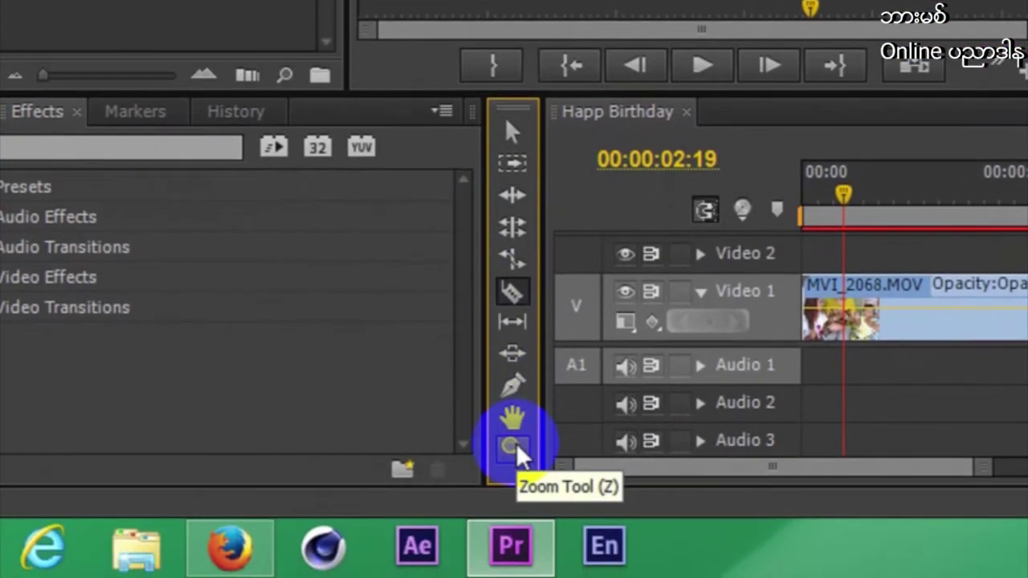
left_click(514, 450)
left_click(521, 426)
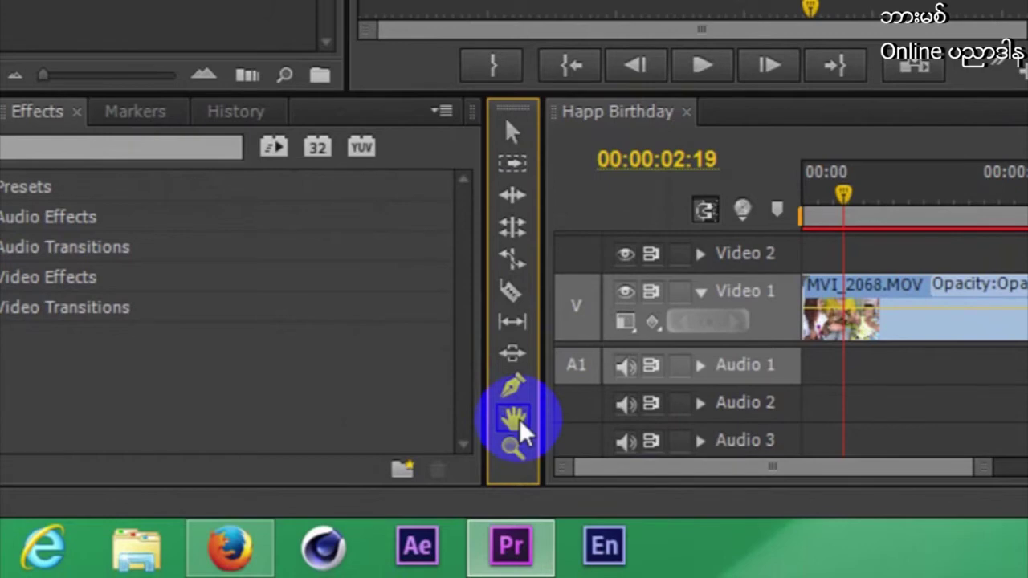
scroll(914, 390, "down", 5)
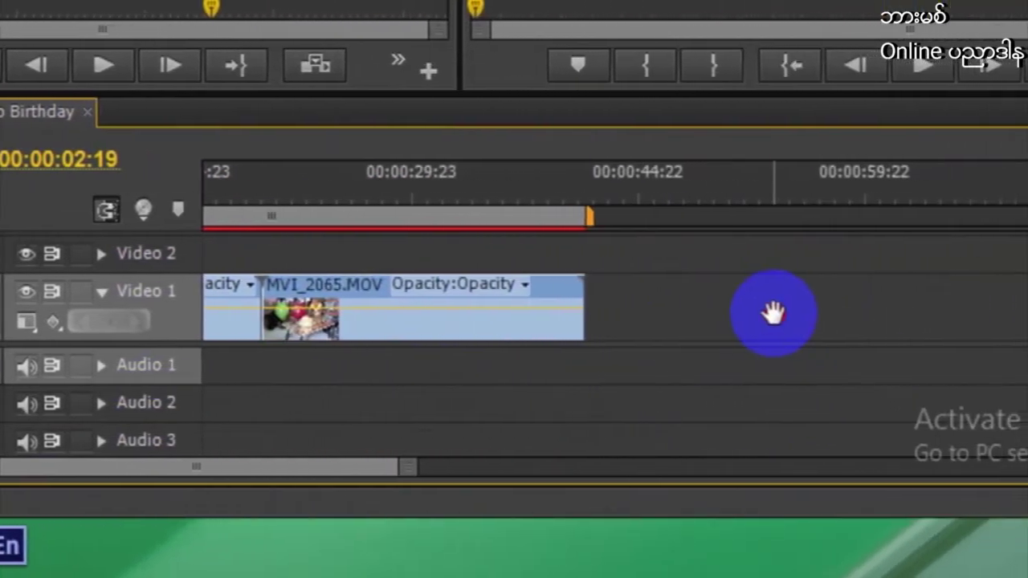
scroll(776, 314, "down", 3)
scroll(783, 310, "down", 3)
scroll(790, 307, "down", 3)
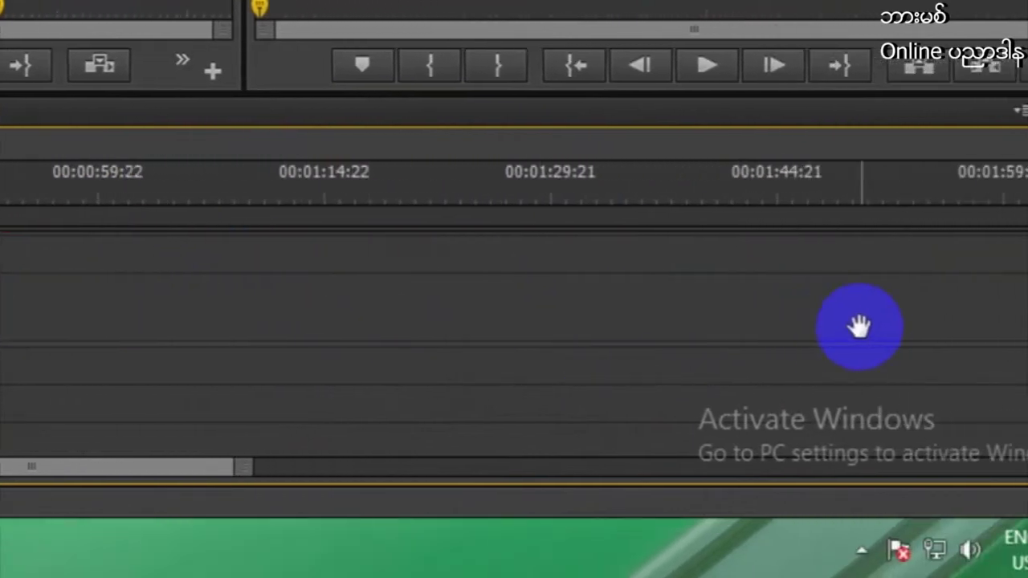
mouse_move(462, 324)
left_mouse_down()
mouse_move(274, 324)
mouse_move(592, 344)
left_mouse_up()
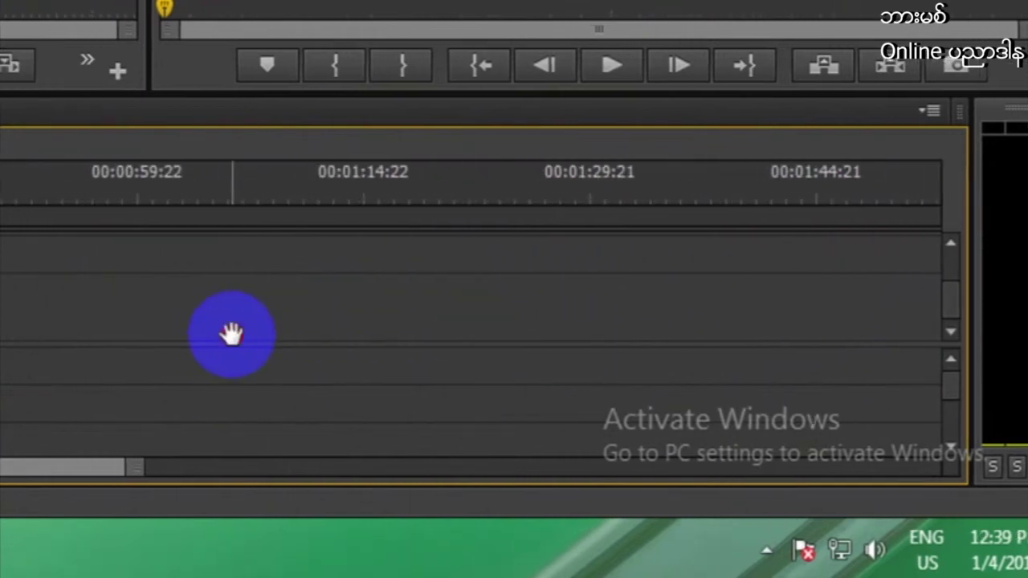
left_click_drag(219, 334, 703, 352)
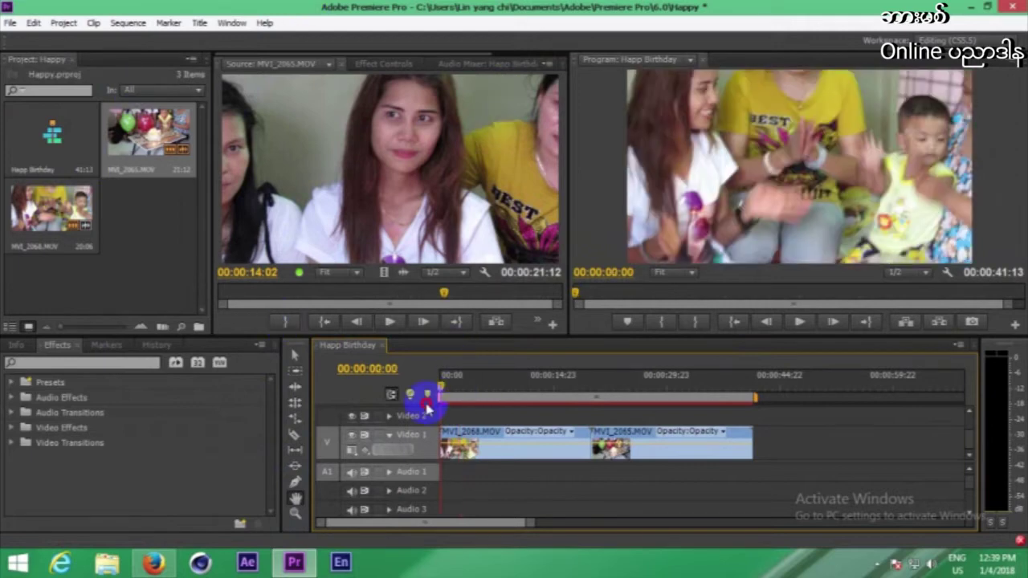
- Select the MVI_2065 clip on Video 1 and delete it
left_click_drag(459, 398, 530, 397)
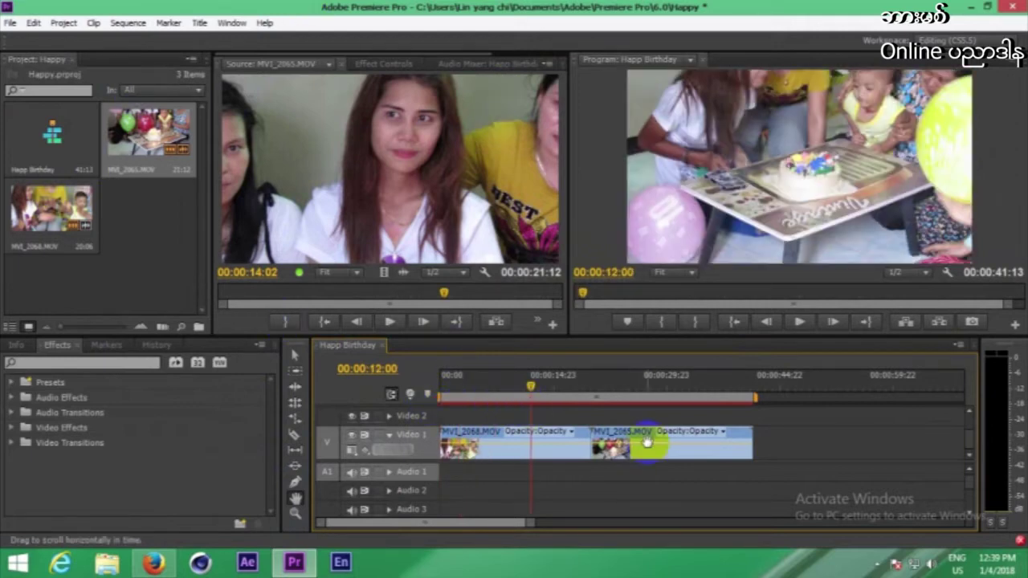
left_click(295, 356)
left_click(615, 454)
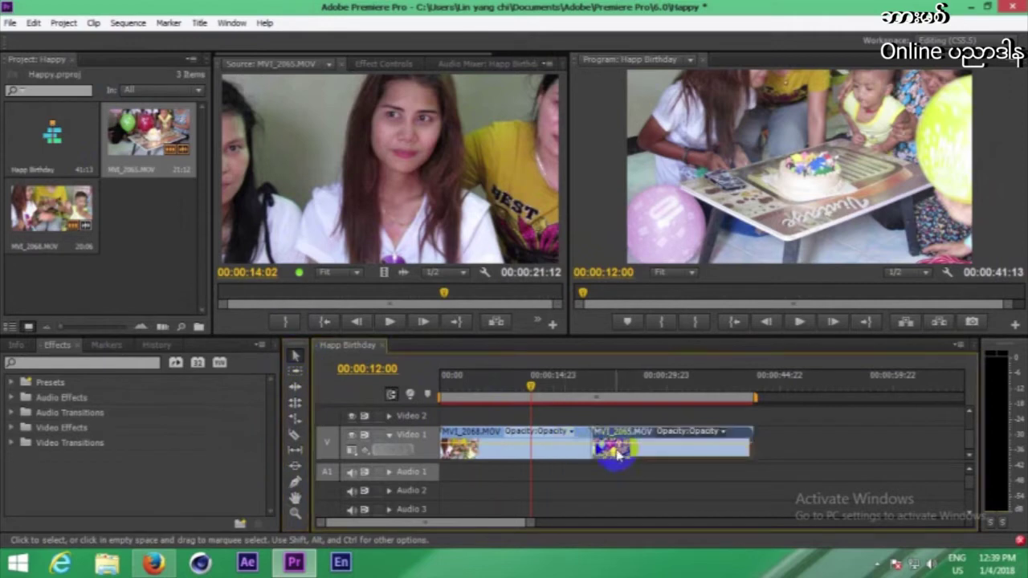
key("Delete")
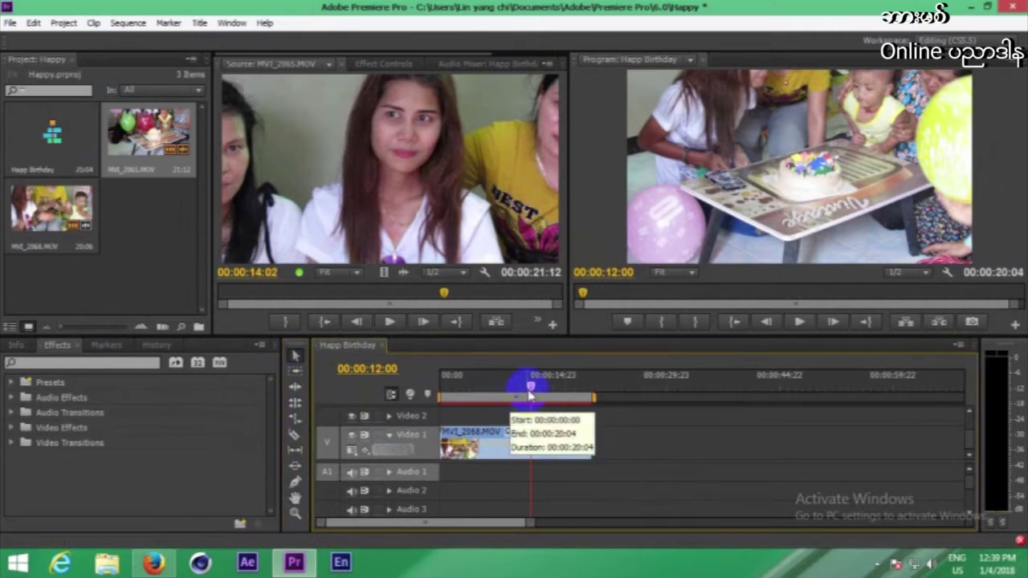
- Scrub through the remaining MVI_2068 clip and return the playhead near its start
left_click_drag(530, 392, 482, 406)
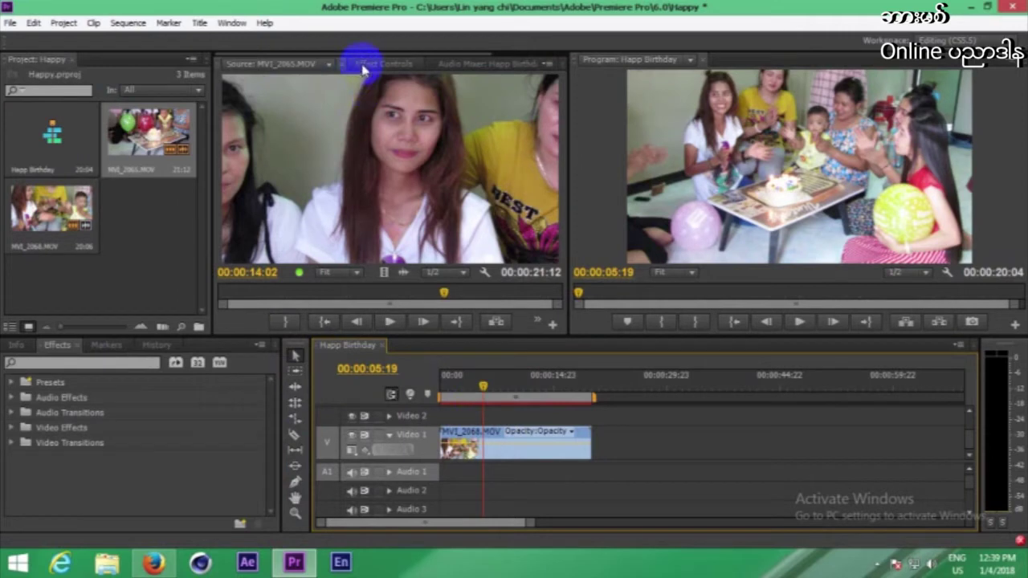
left_click_drag(485, 388, 442, 402)
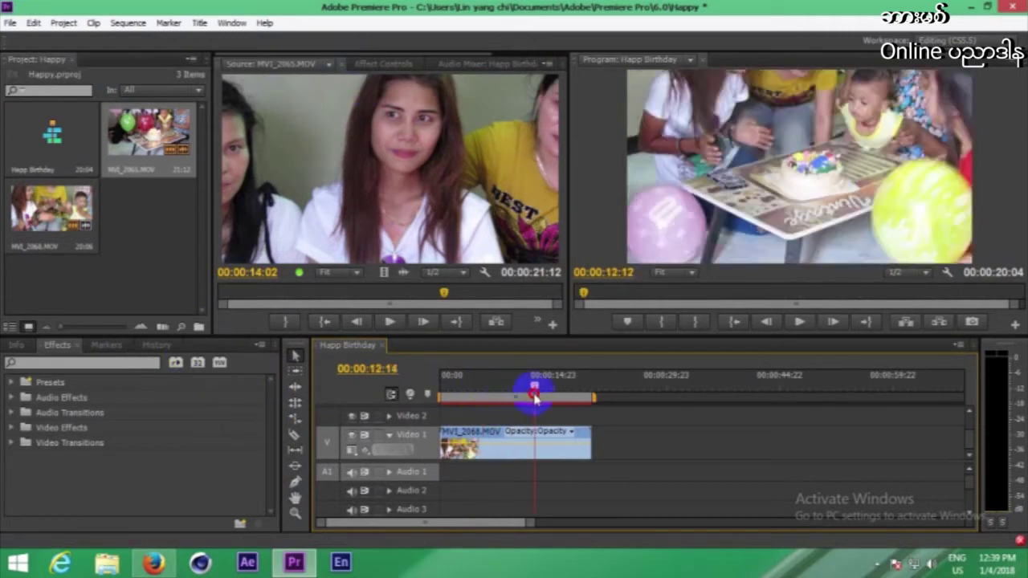
mouse_move(442, 401)
left_mouse_down()
mouse_move(507, 398)
mouse_move(481, 393)
mouse_move(520, 407)
left_mouse_up()
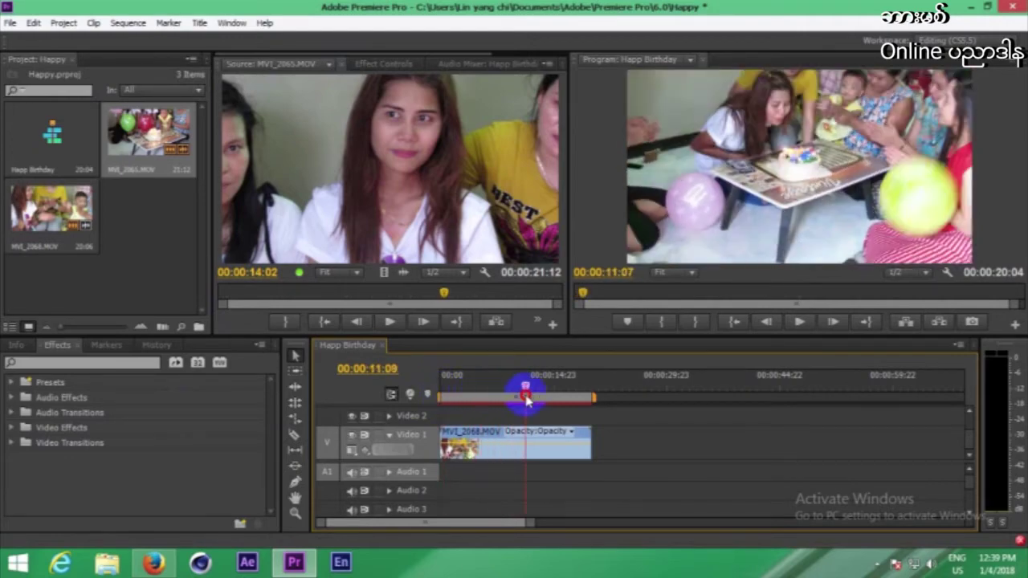
left_click_drag(520, 407, 466, 419)
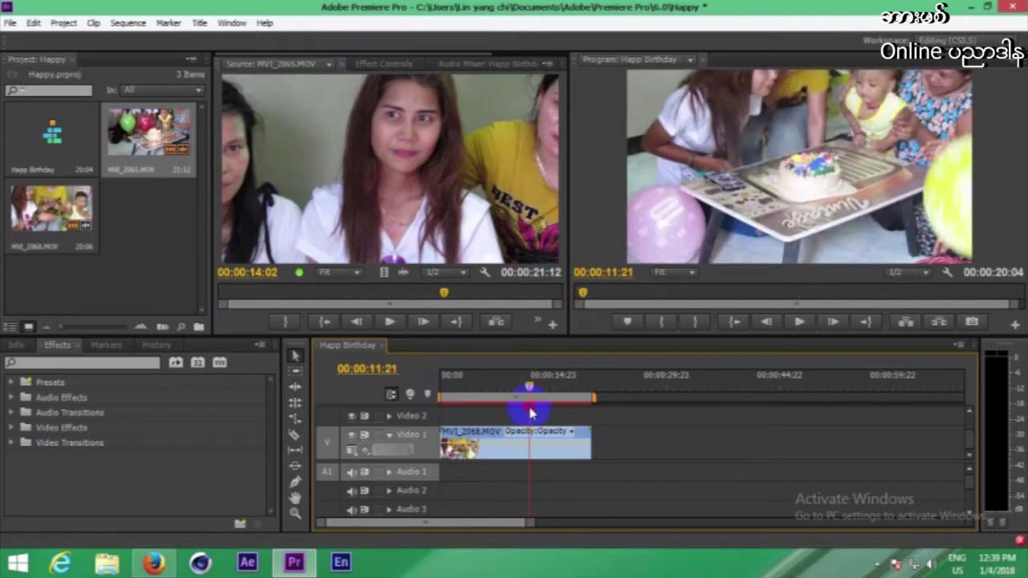
left_click_drag(466, 420, 452, 420)
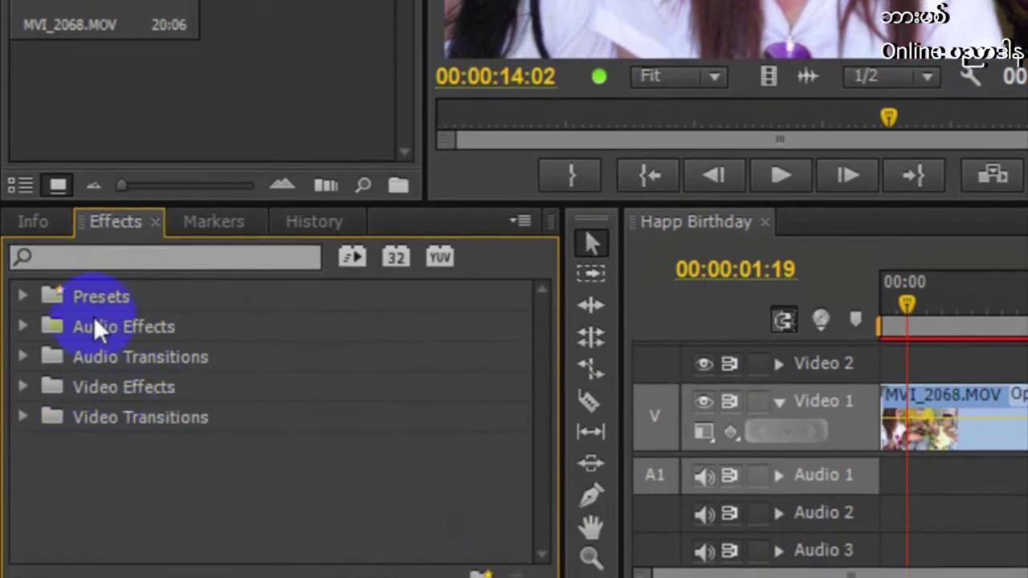
left_click(124, 326)
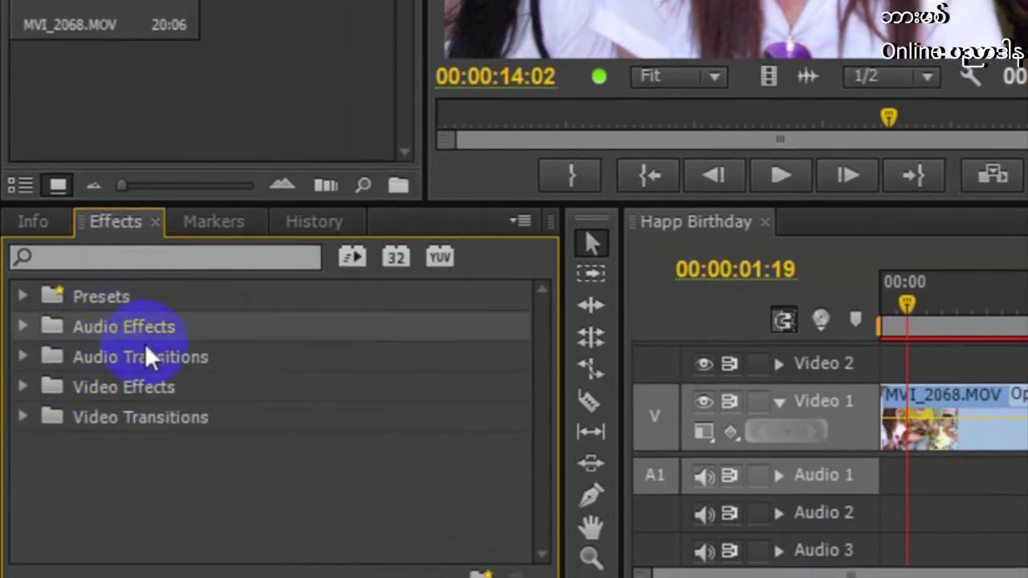
left_click(216, 361)
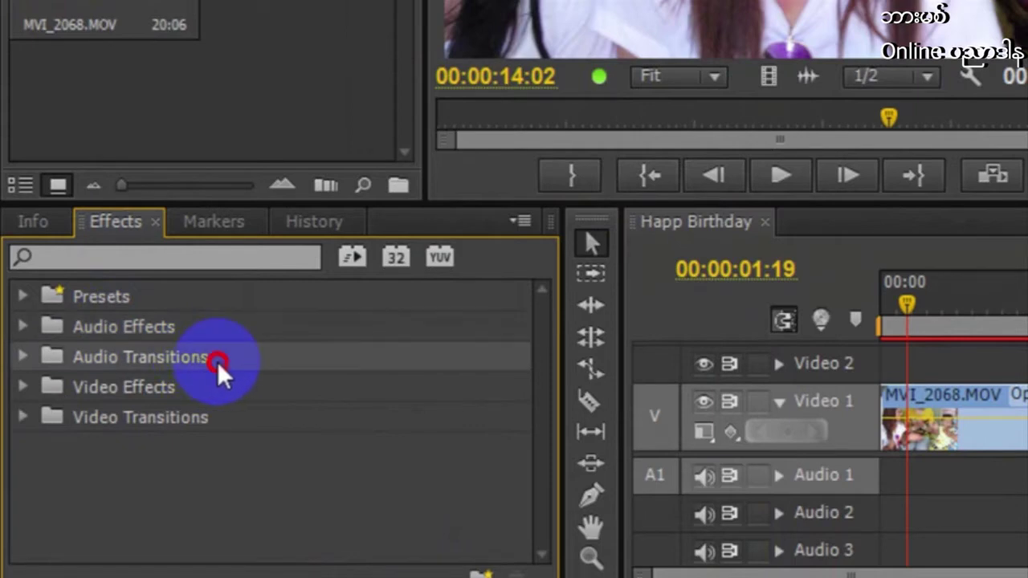
left_click(213, 386)
left_click(215, 414)
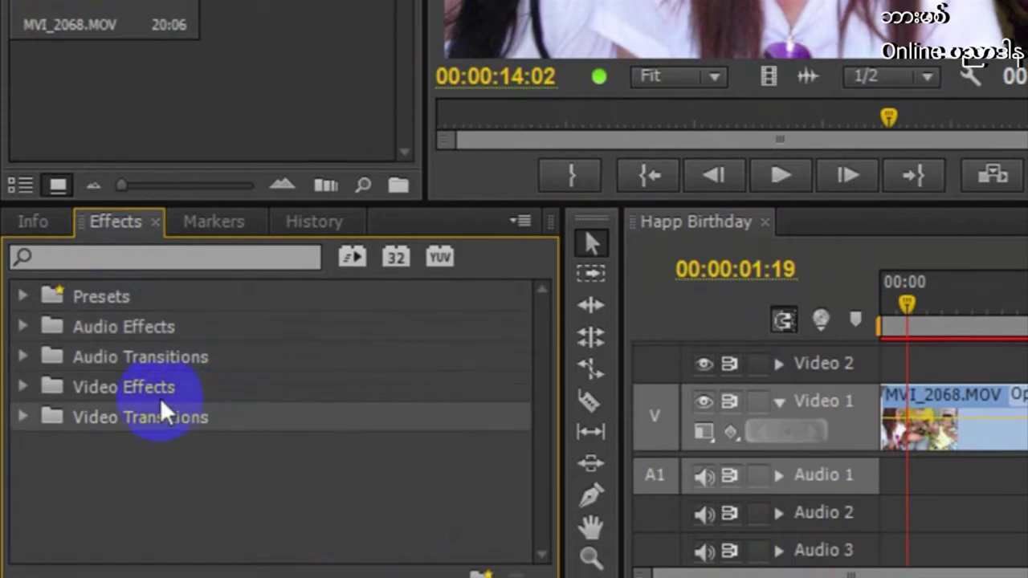
left_click(184, 393)
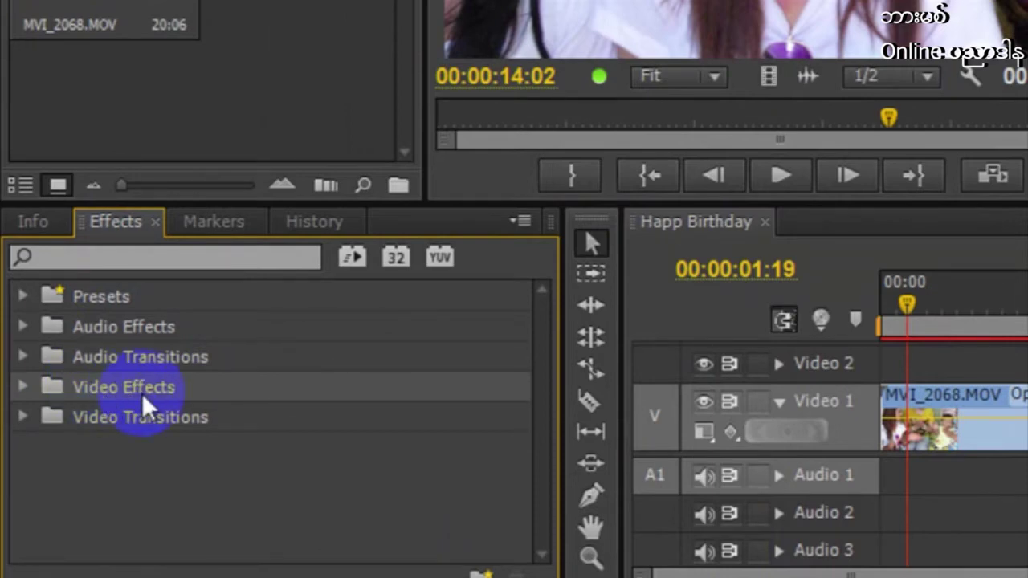
left_click(224, 417)
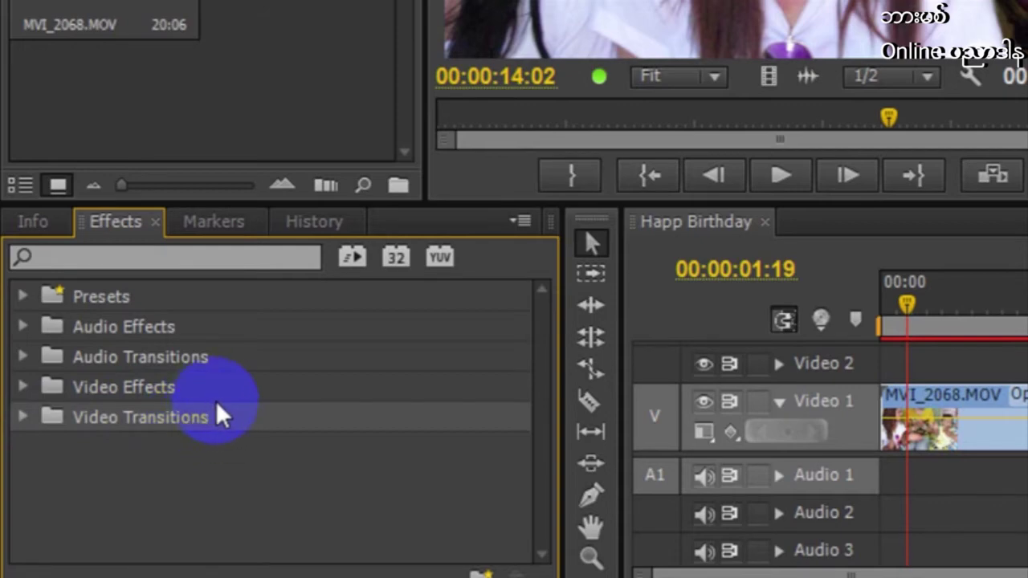
left_click(160, 389)
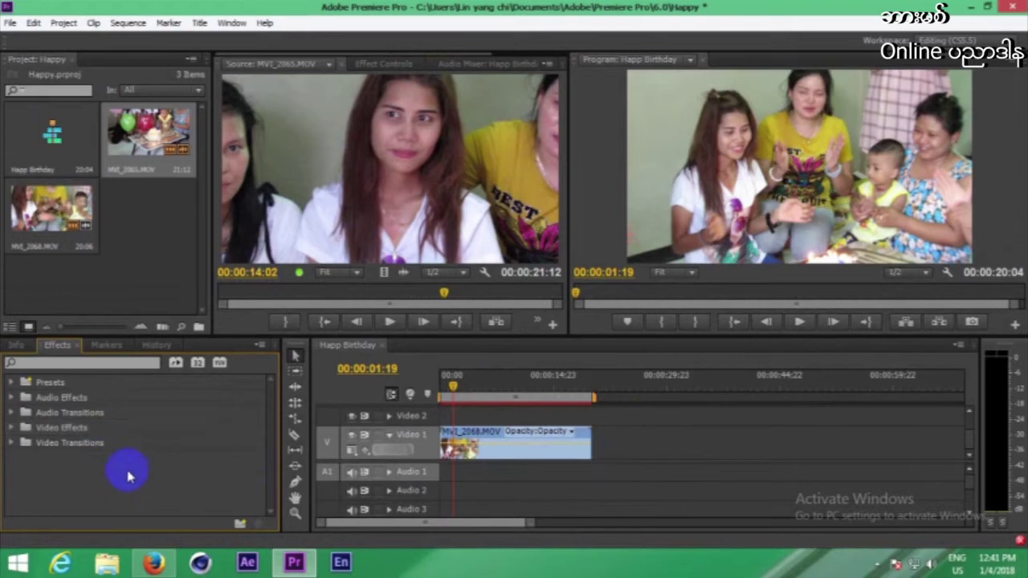
left_click(85, 427)
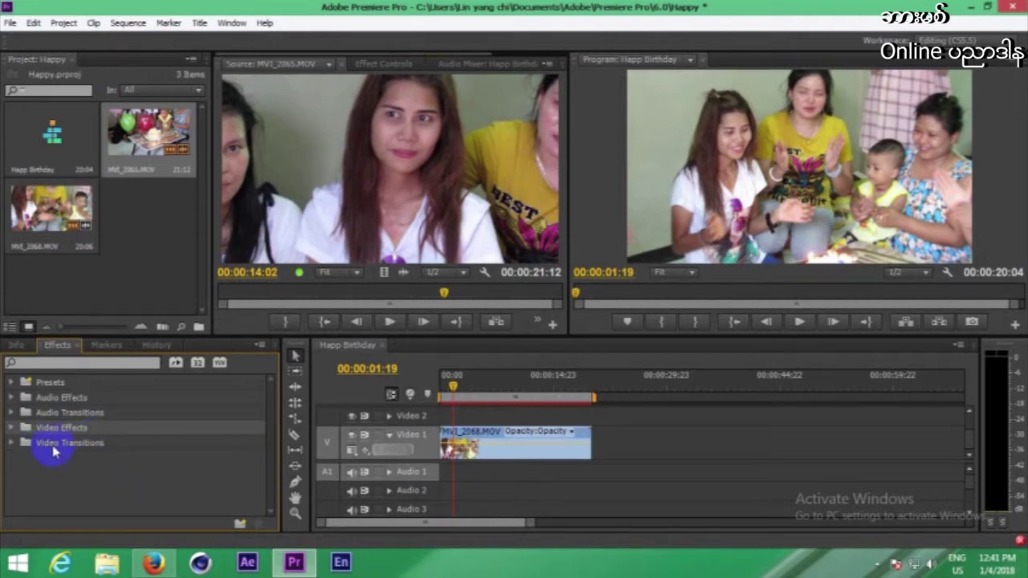
- Scrub the playhead from the sequence start to 00:00:04:21
left_click(452, 389)
left_click_drag(452, 389, 469, 398)
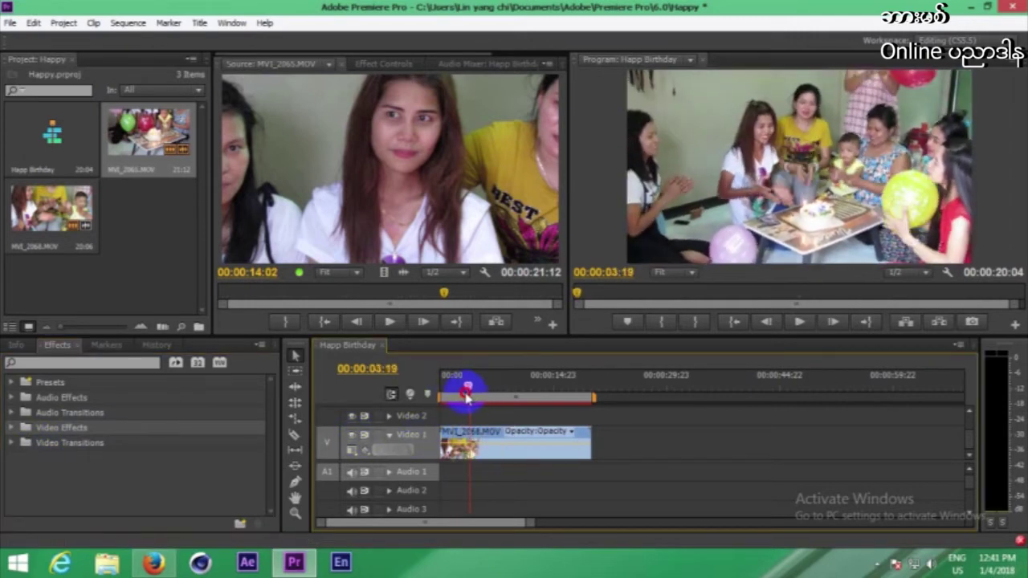
left_click_drag(469, 399, 476, 396)
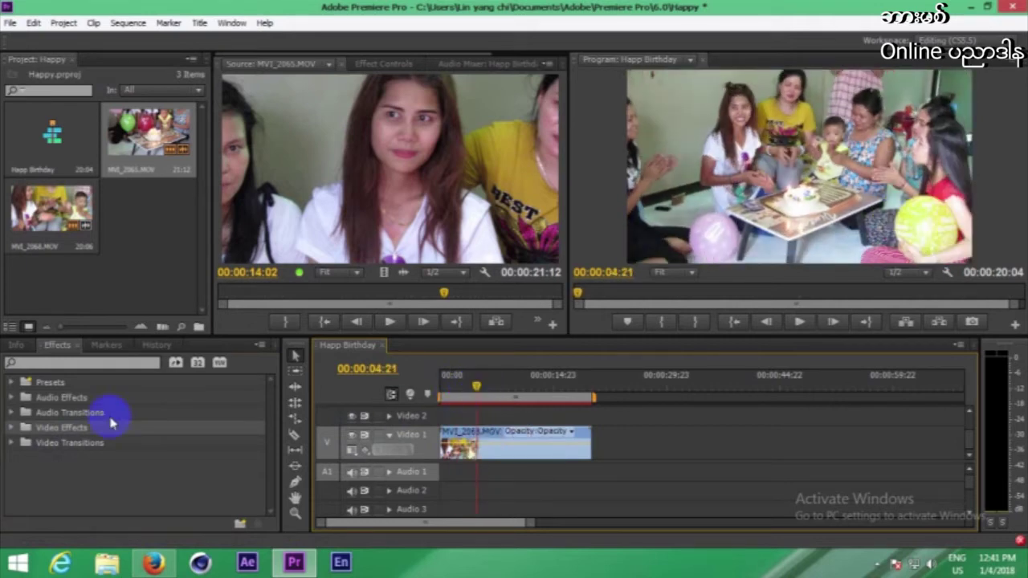
- Expand Video Effects > Color Correction in the Effects panel
left_click(65, 435)
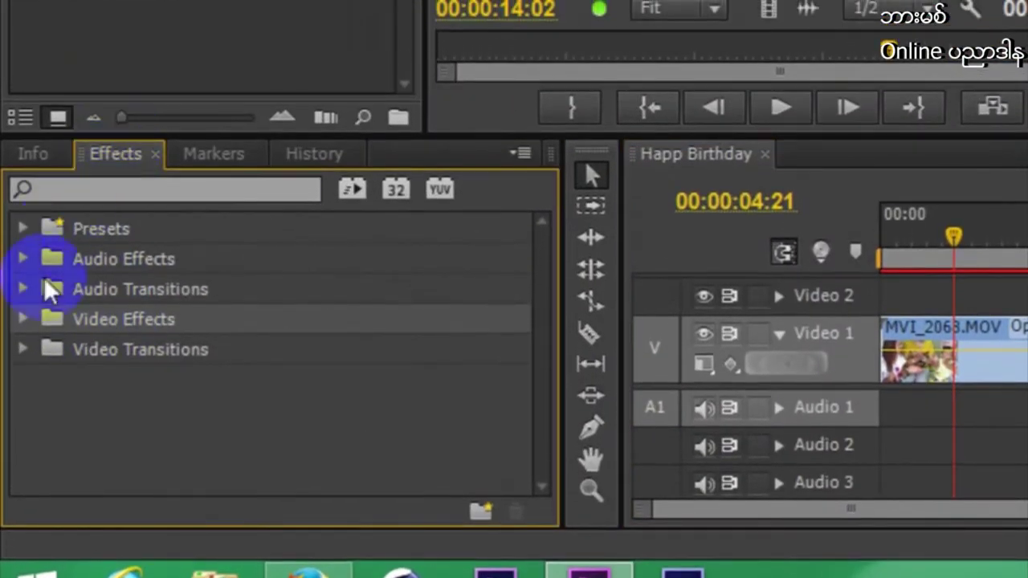
left_click(21, 314)
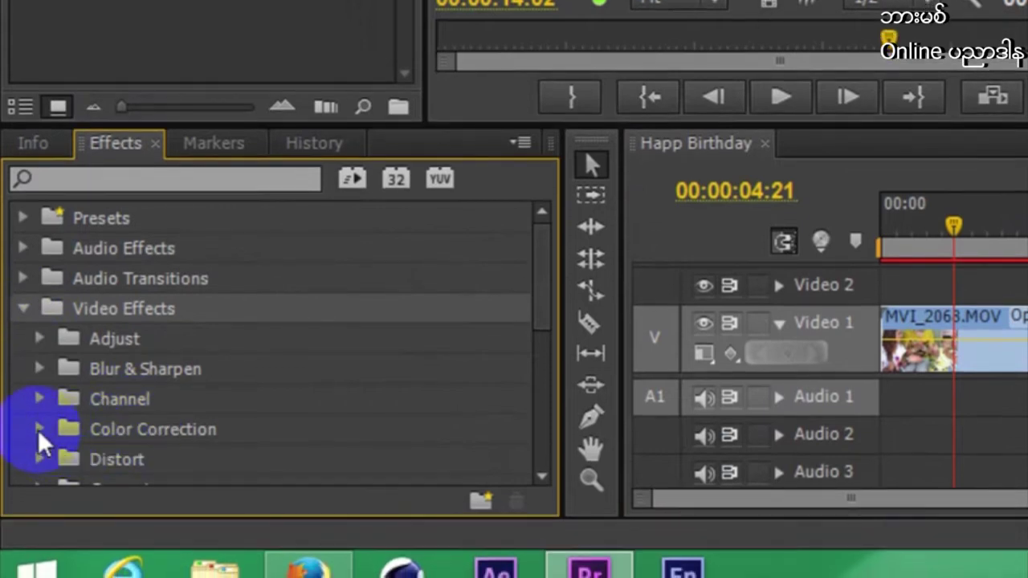
left_click(38, 429)
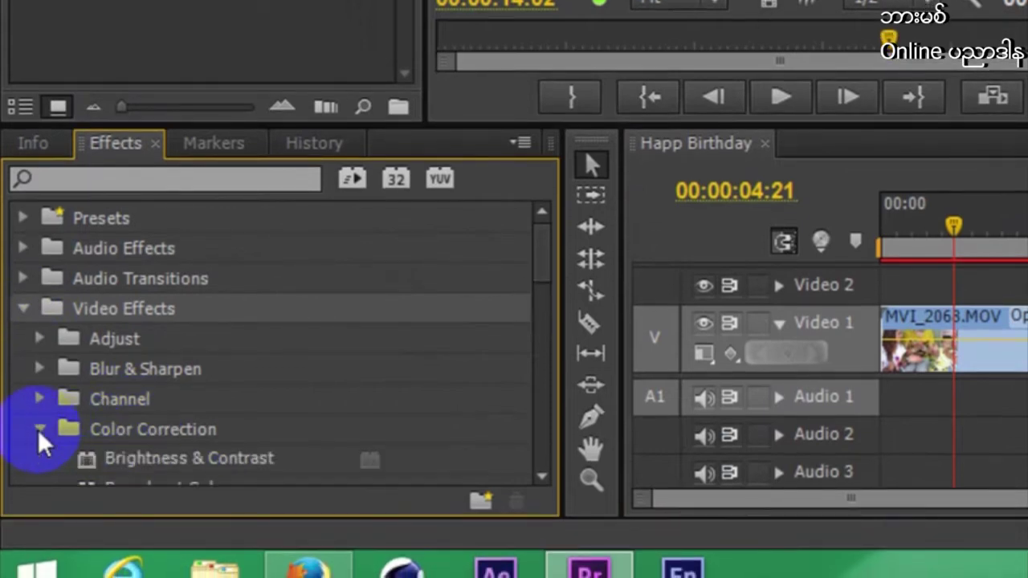
left_click_drag(544, 225, 533, 347)
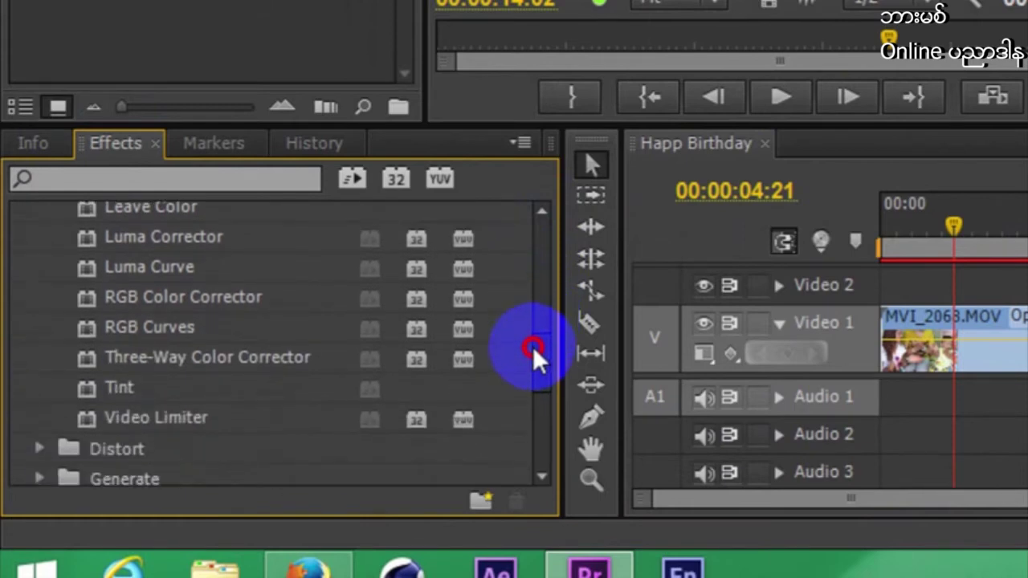
- Drag Three-Way Color Corrector onto the MVI_2068 clip
left_click(171, 328)
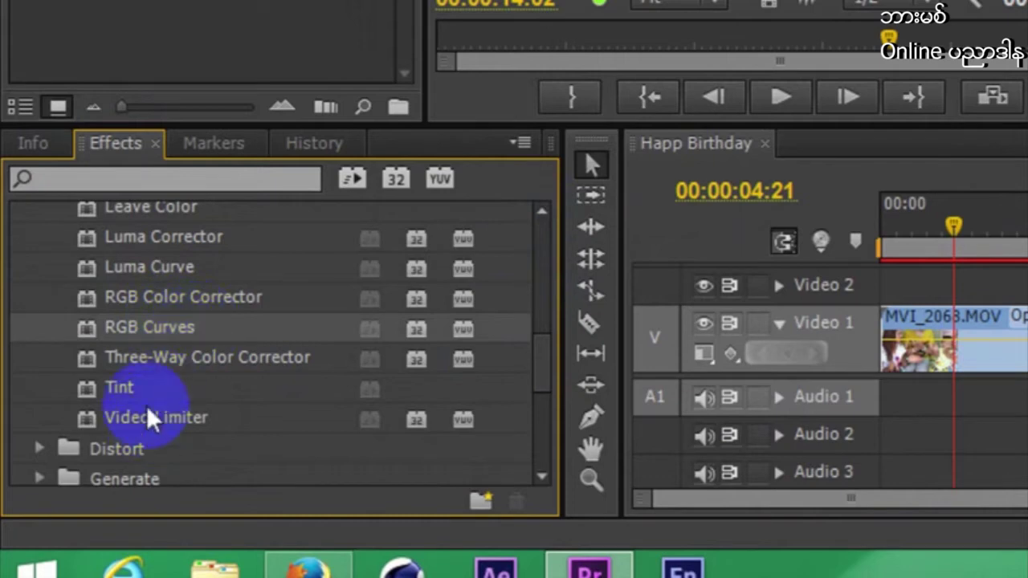
left_click(170, 360)
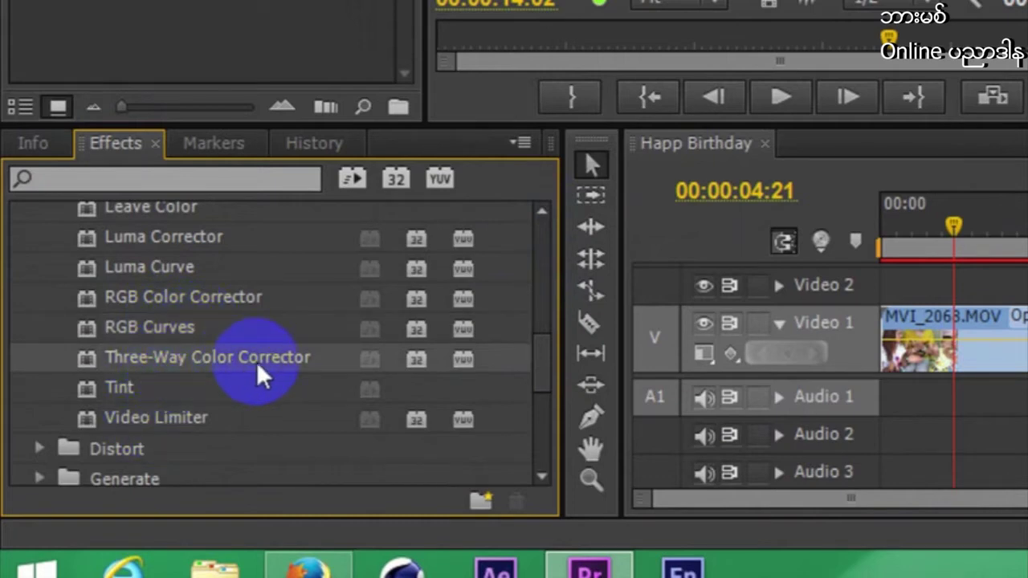
mouse_move(161, 359)
left_mouse_down()
mouse_move(894, 365)
mouse_move(812, 358)
left_mouse_up()
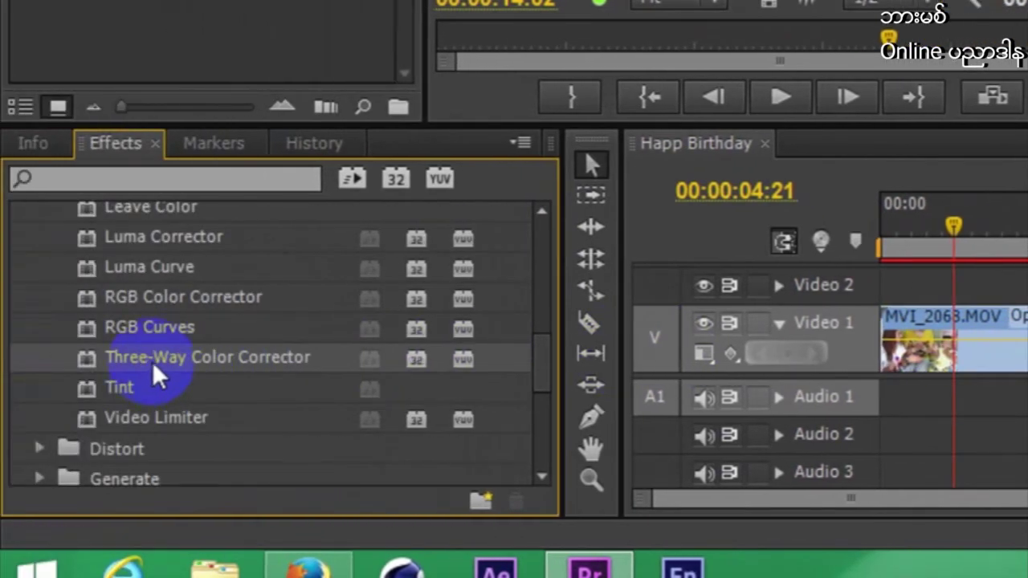
left_click_drag(154, 361, 865, 354)
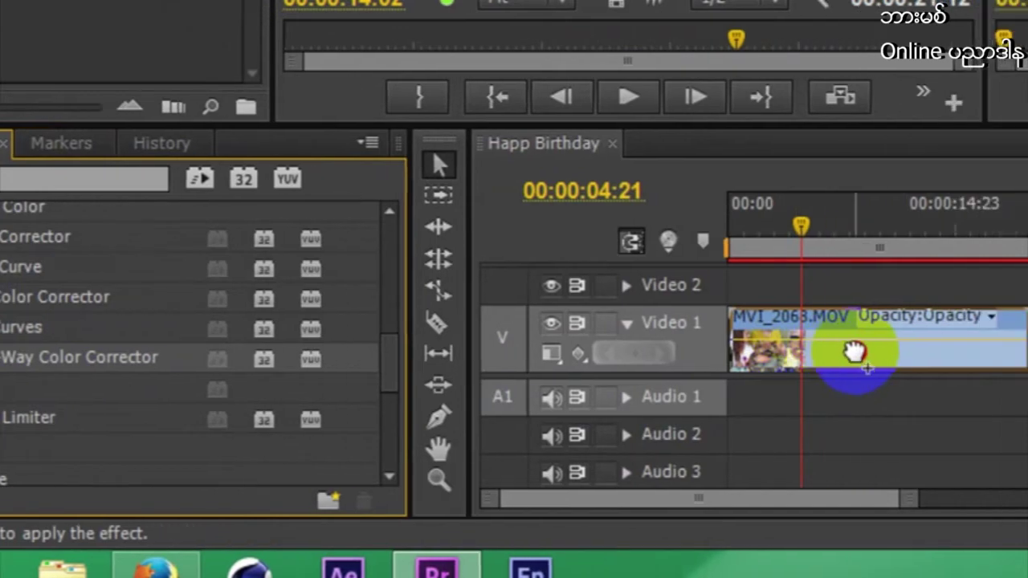
left_click_drag(865, 354, 777, 358)
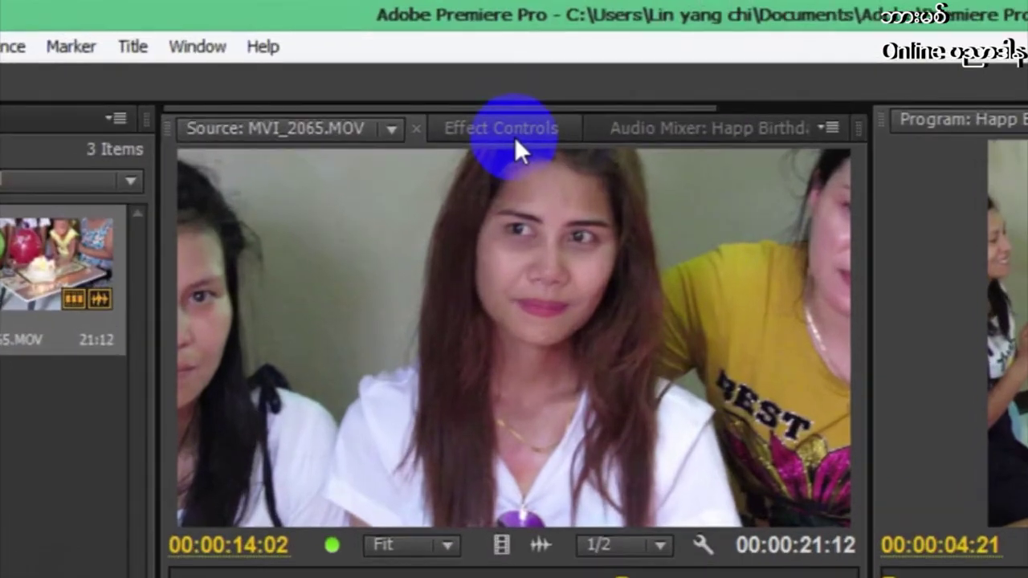
- Open the Three-Way Color Corrector settings and shift the Midtones balance wheel
left_click(516, 142)
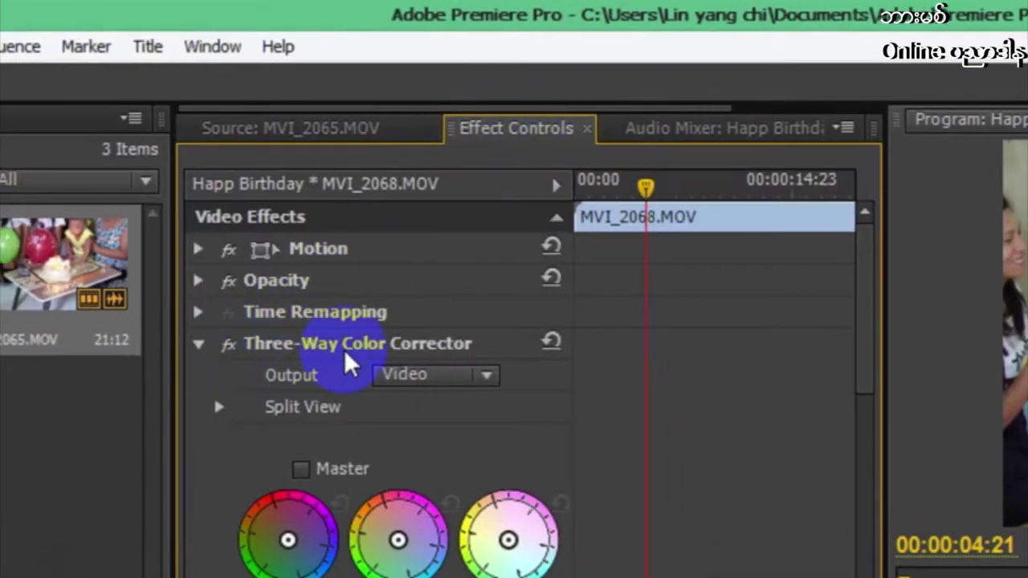
left_click_drag(864, 341, 865, 363)
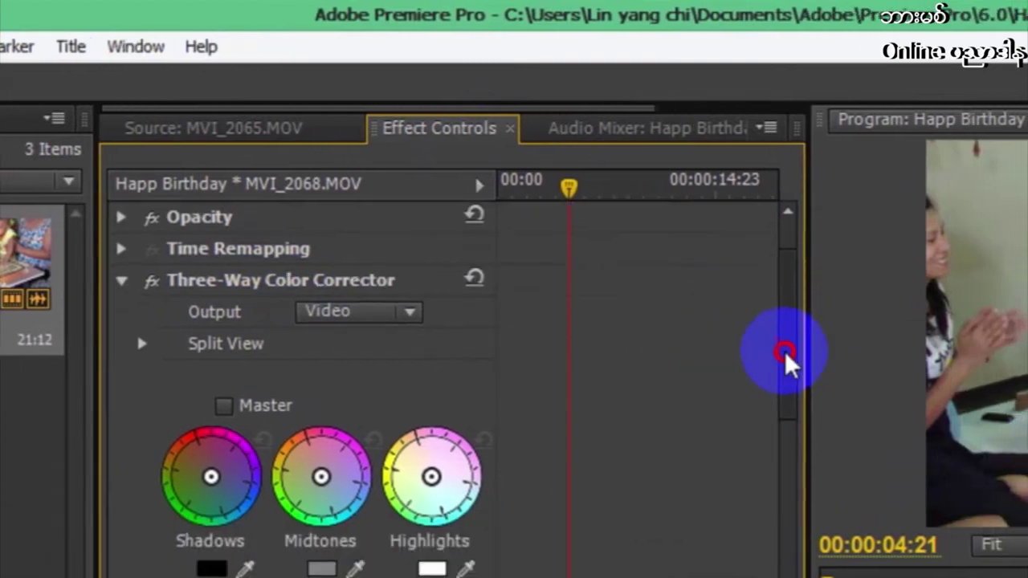
left_click_drag(785, 353, 772, 357)
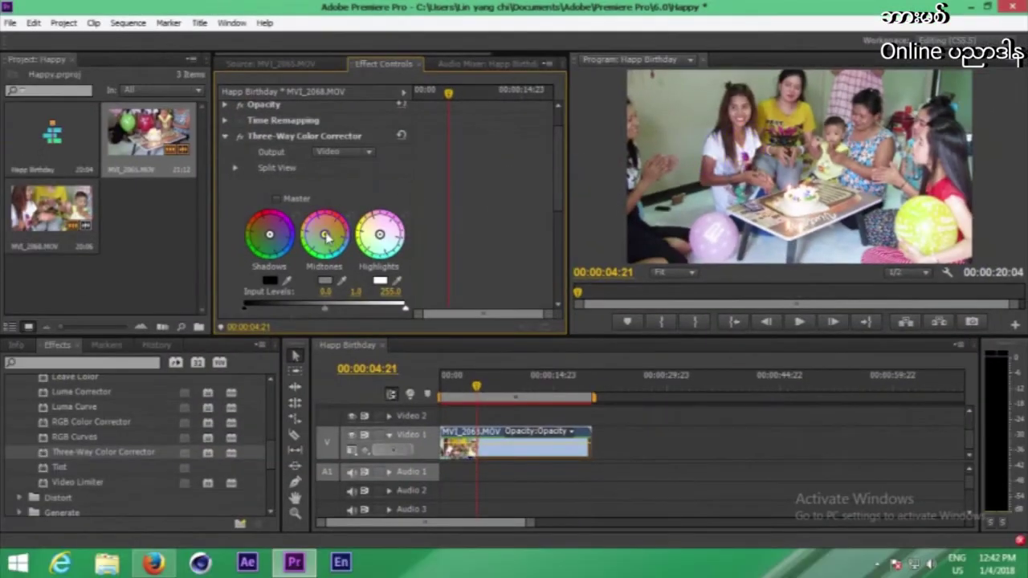
left_click(331, 234)
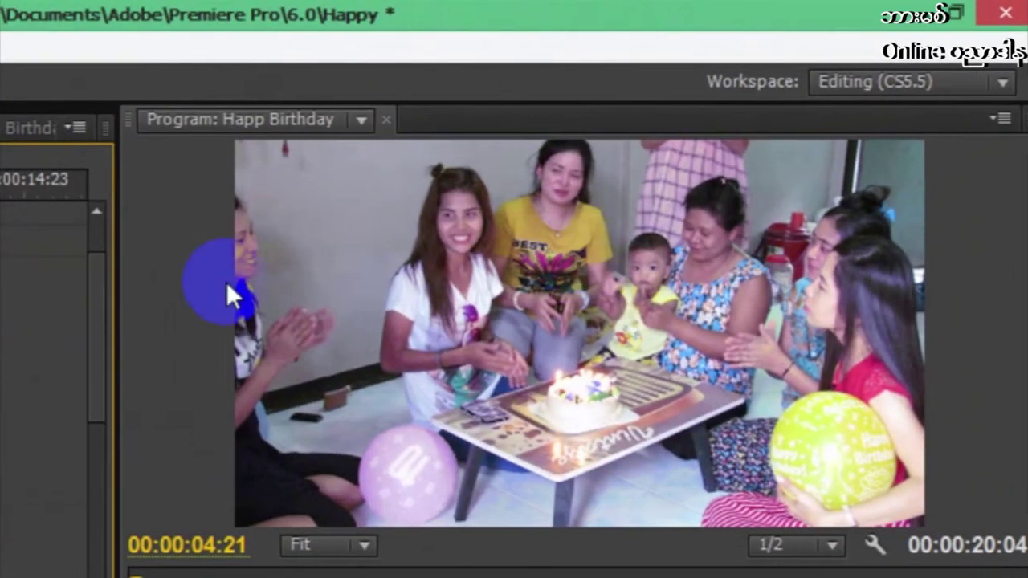
left_click(124, 304)
left_click(239, 136)
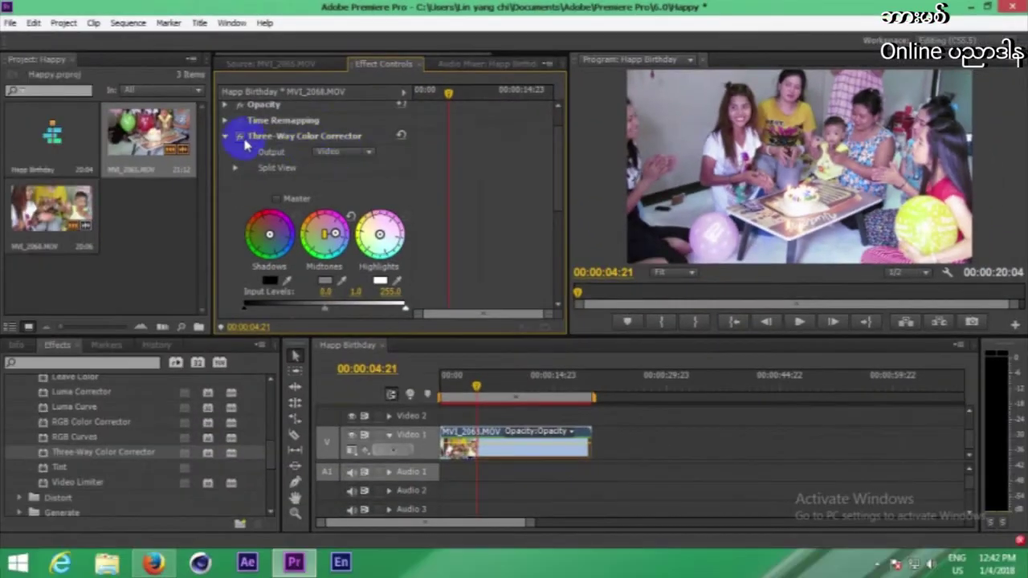
- Compare with the effect off and on, then push the Highlights balance toward red
left_click(240, 137)
left_click(241, 138)
mouse_move(379, 234)
left_mouse_down()
mouse_move(398, 239)
mouse_move(391, 227)
left_mouse_up()
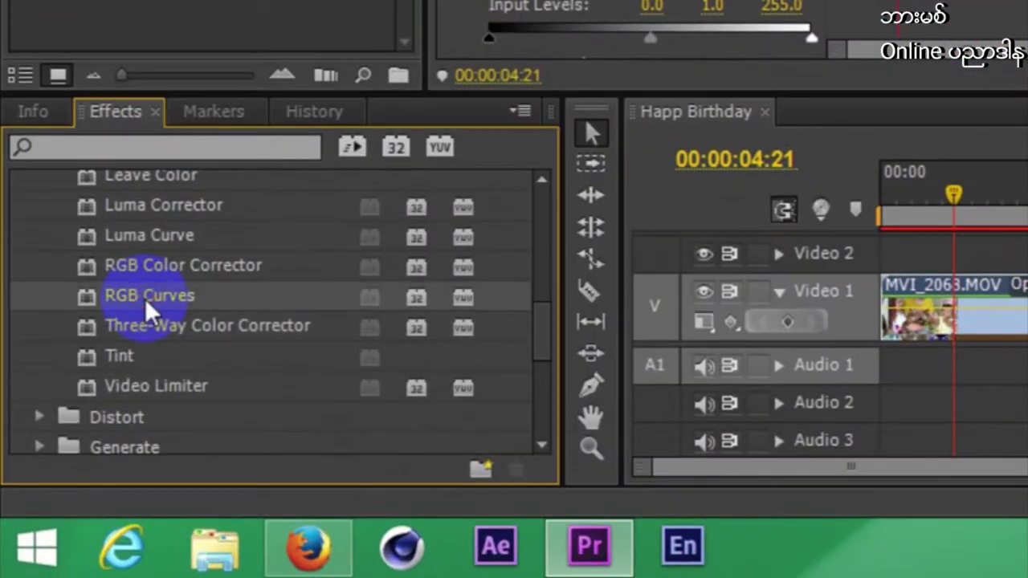
- Apply RGB Curves to MVI_2068 and raise the Master curve to brighten it
mouse_move(145, 298)
left_mouse_down()
mouse_move(791, 305)
mouse_move(774, 314)
left_mouse_up()
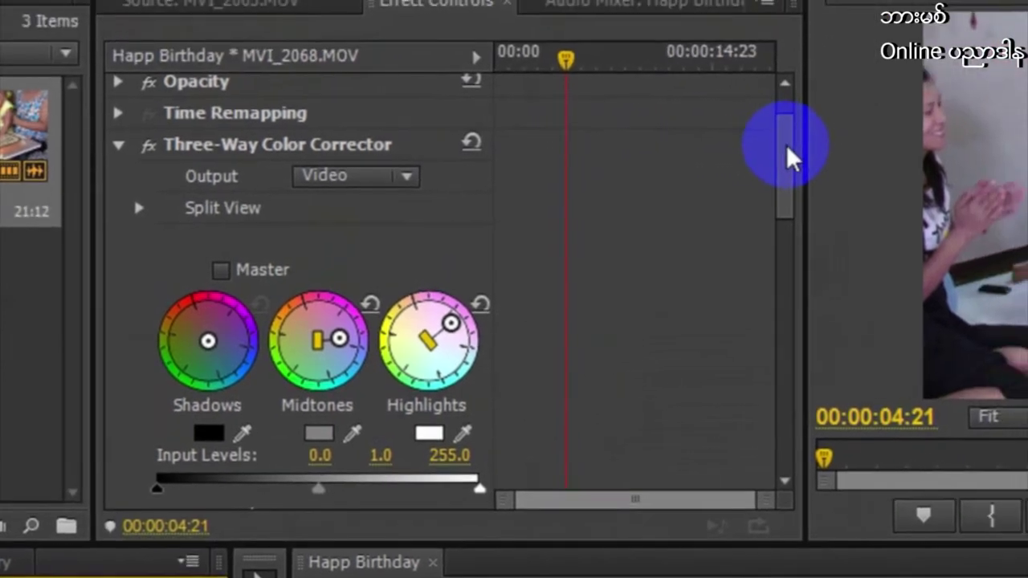
left_click_drag(833, 143, 824, 266)
left_click_drag(765, 297, 757, 358)
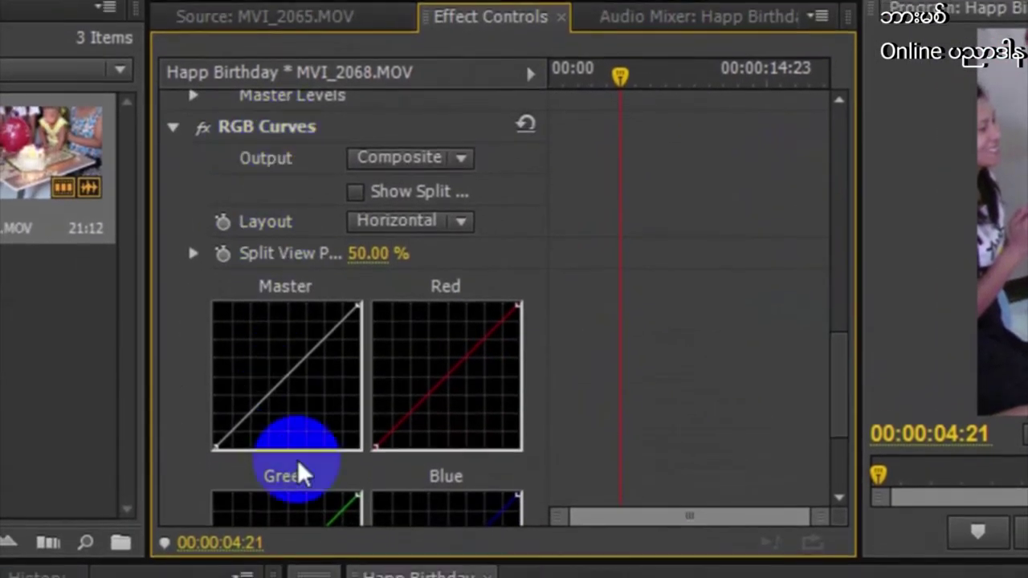
left_click(274, 383)
left_click_drag(274, 383, 262, 363)
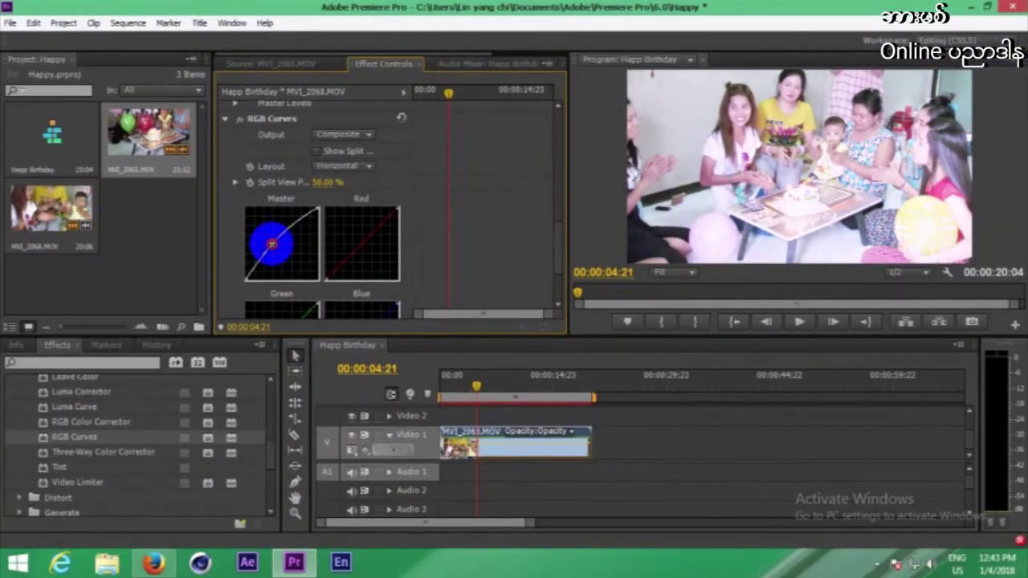
left_click_drag(272, 243, 274, 245)
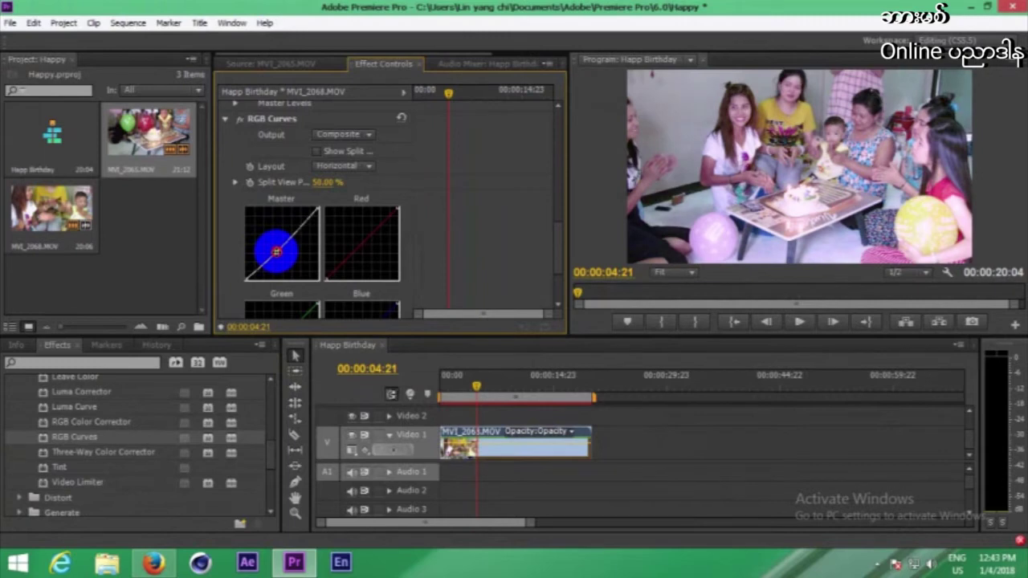
left_click_drag(273, 247, 273, 246)
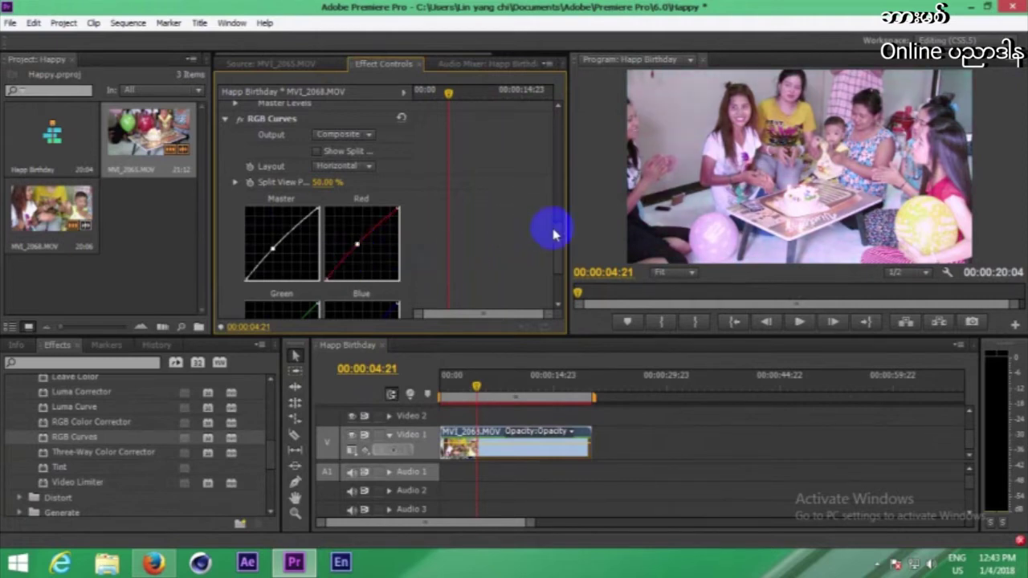
- Bend the Red and Blue curves upward to tint the picture
scroll(554, 235, "down", 4)
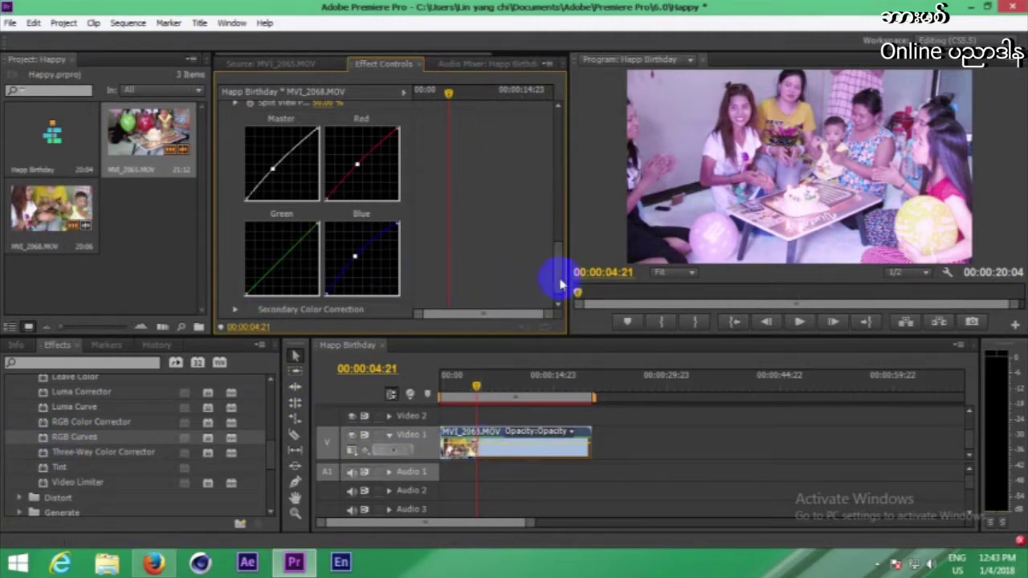
left_click_drag(560, 282, 560, 279)
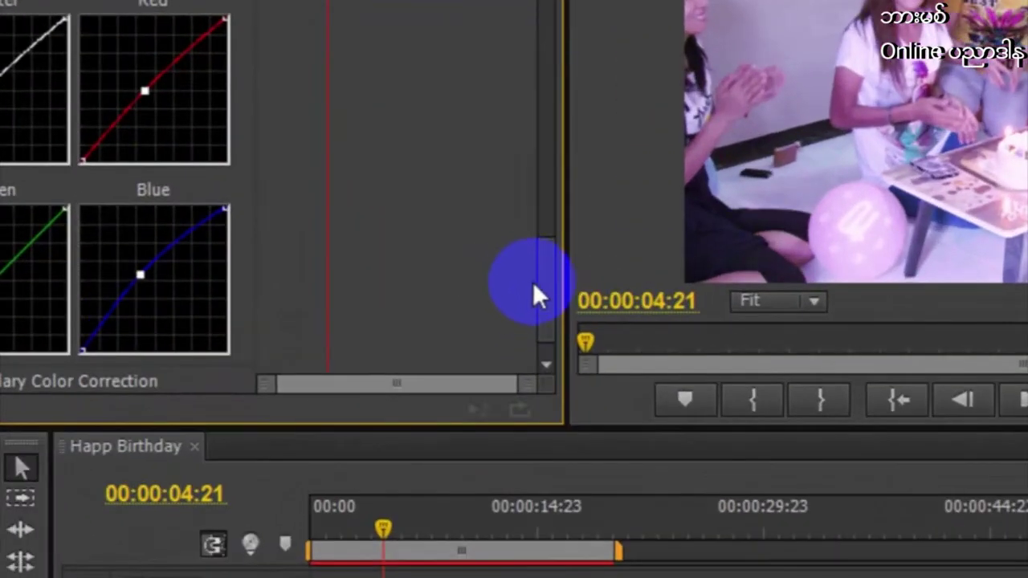
left_click(560, 250)
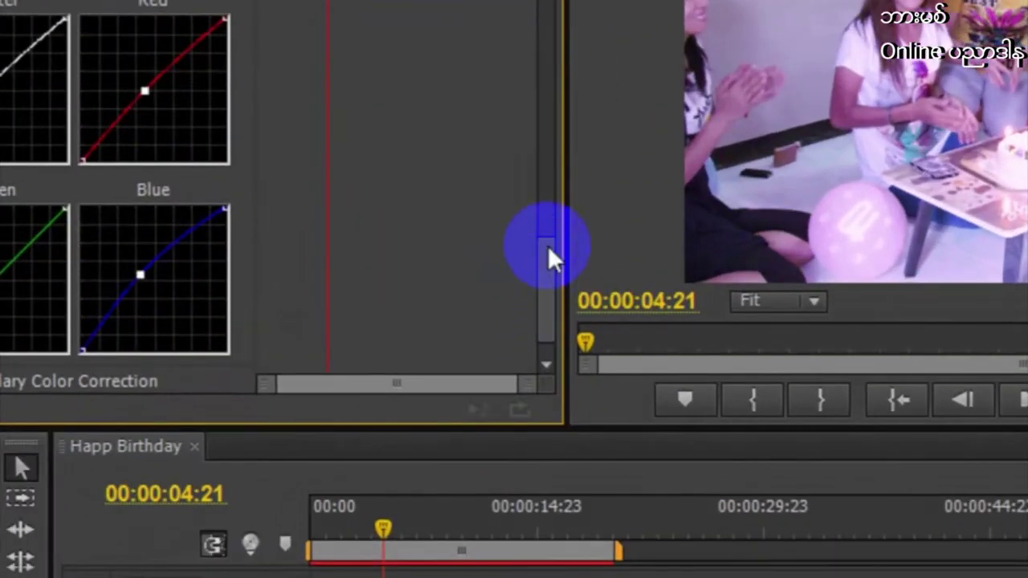
left_click_drag(551, 256, 545, 199)
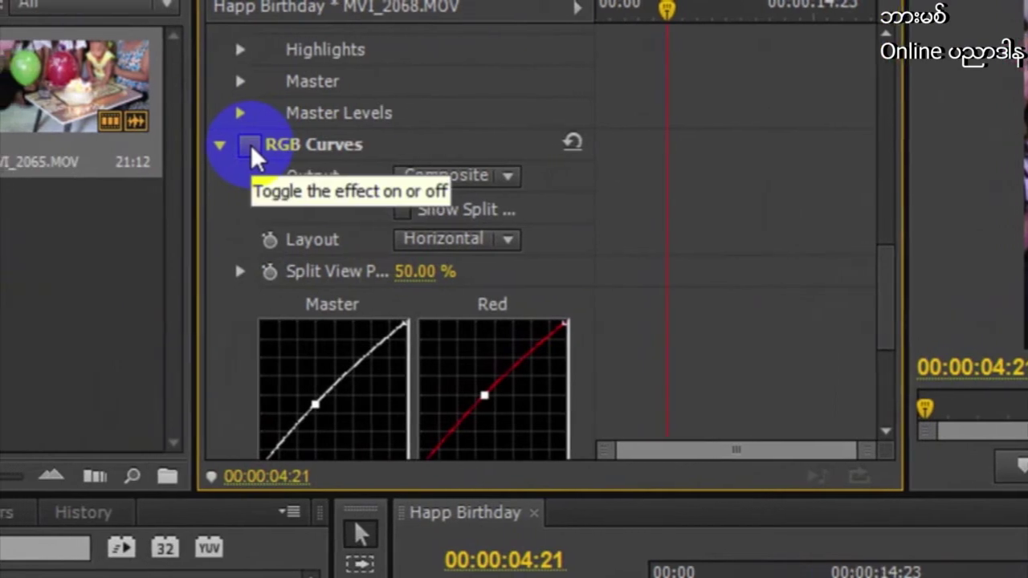
- Collapse the RGB Curves and Three-Way Color Corrector settings in Effect Controls
left_click(219, 147)
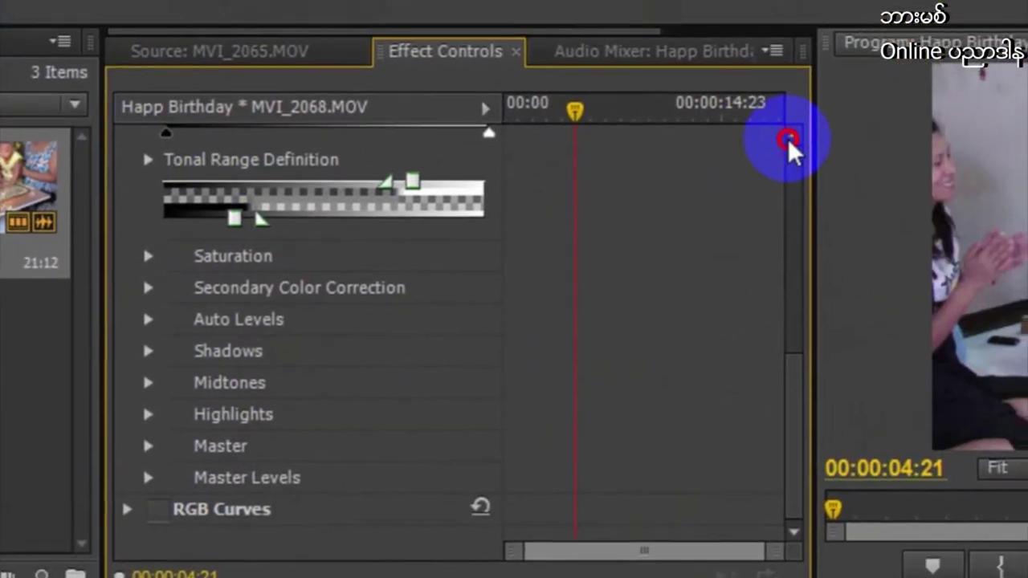
left_click(840, 114)
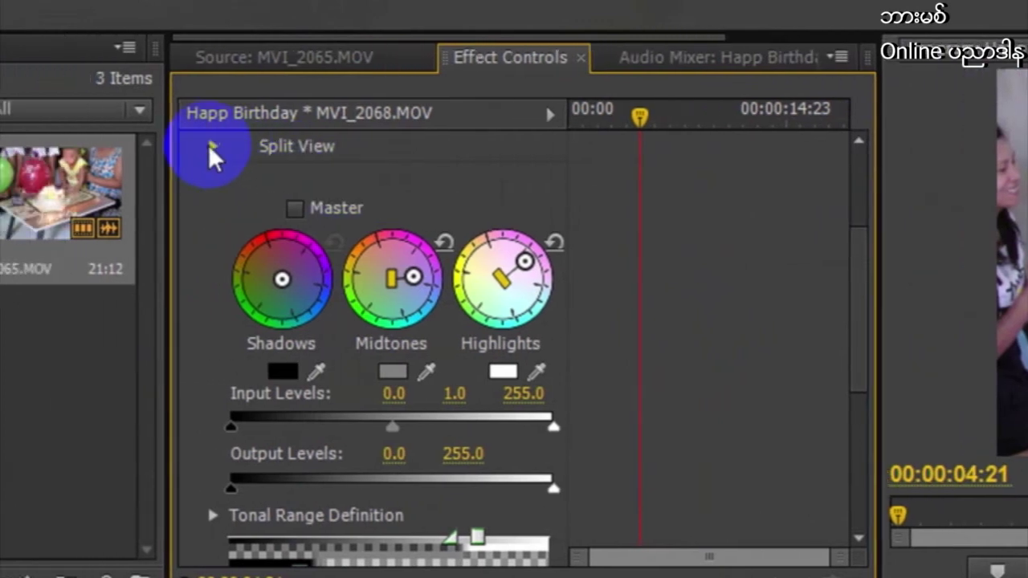
left_click(212, 147)
left_click(212, 147)
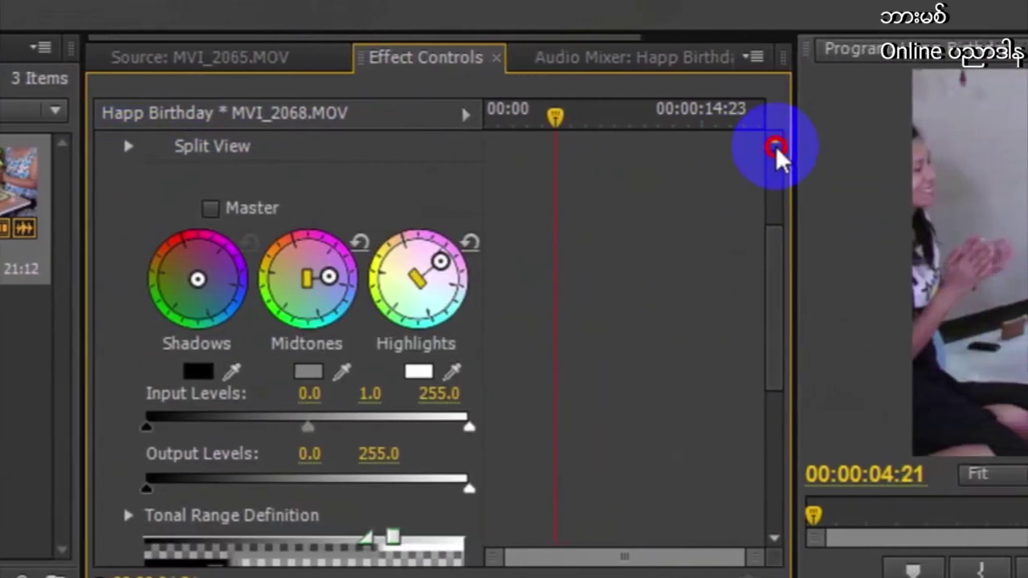
left_click(877, 143)
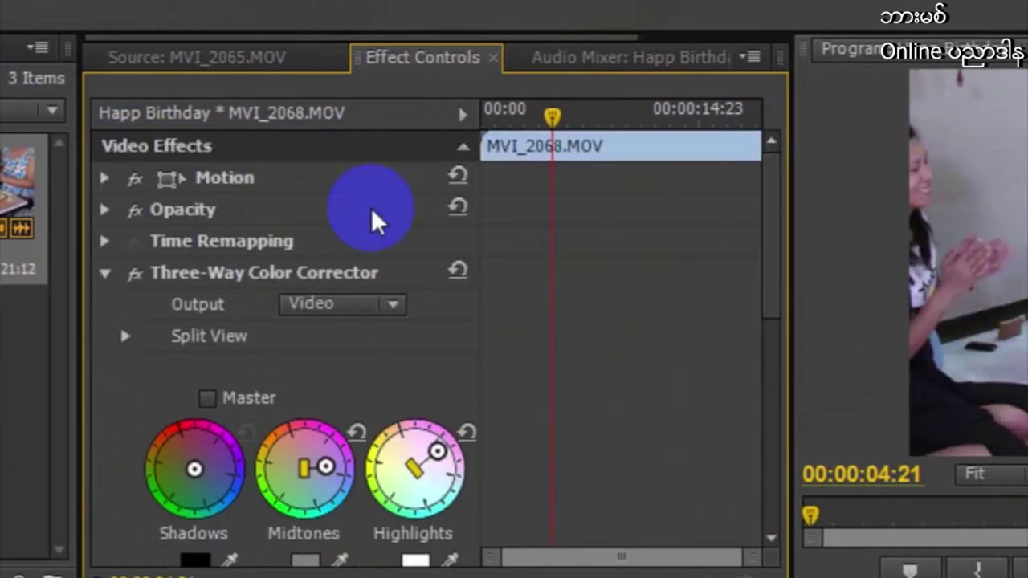
left_click(164, 273)
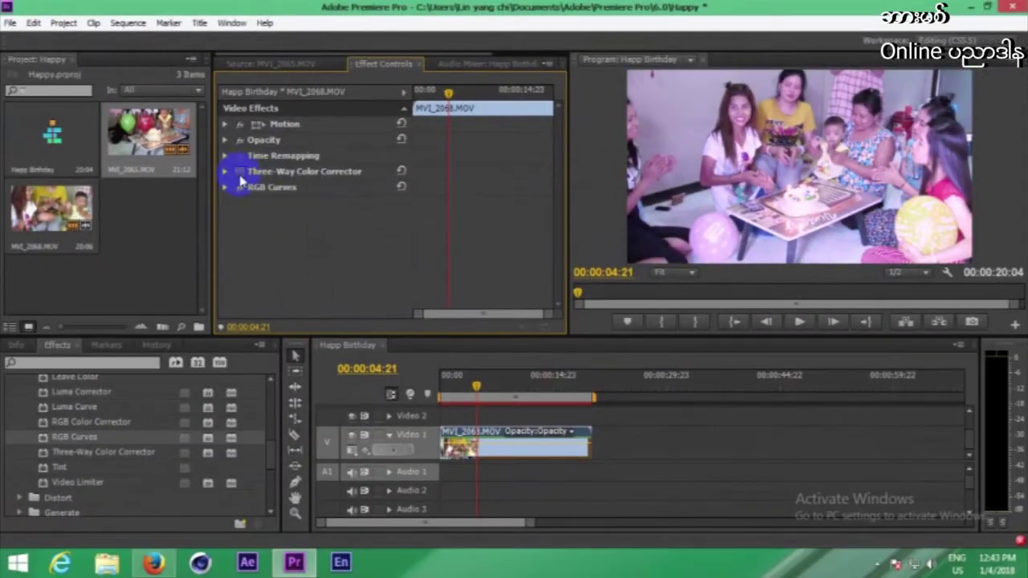
- Toggle RGB Curves off and on twice to compare, leaving it enabled
left_click(241, 187)
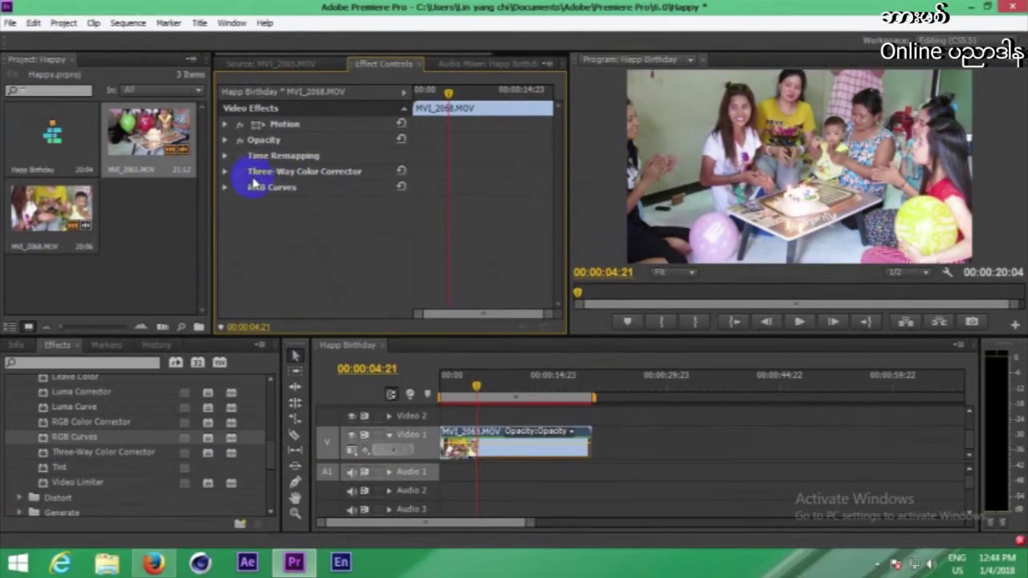
left_click(240, 187)
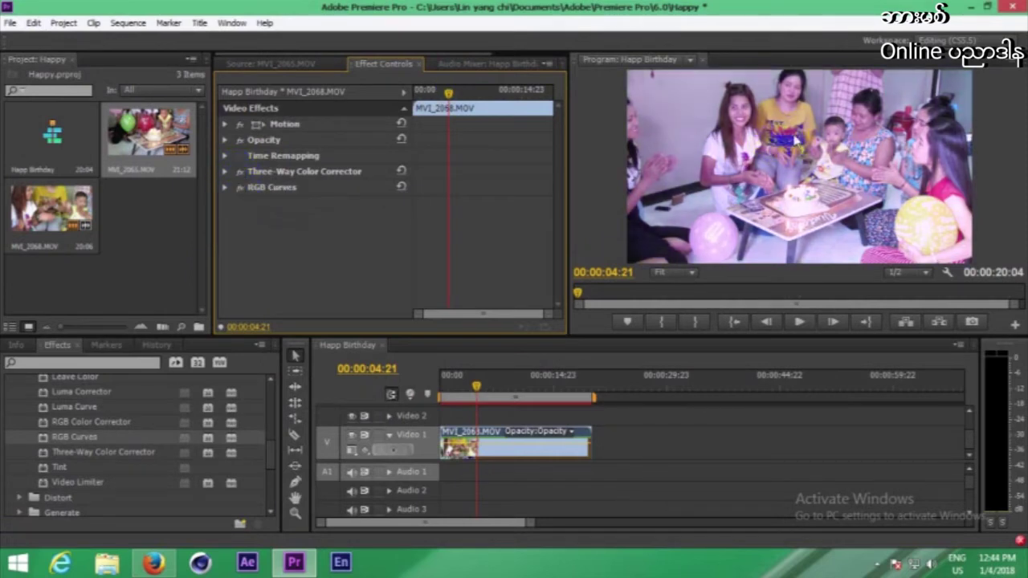
left_click(243, 189)
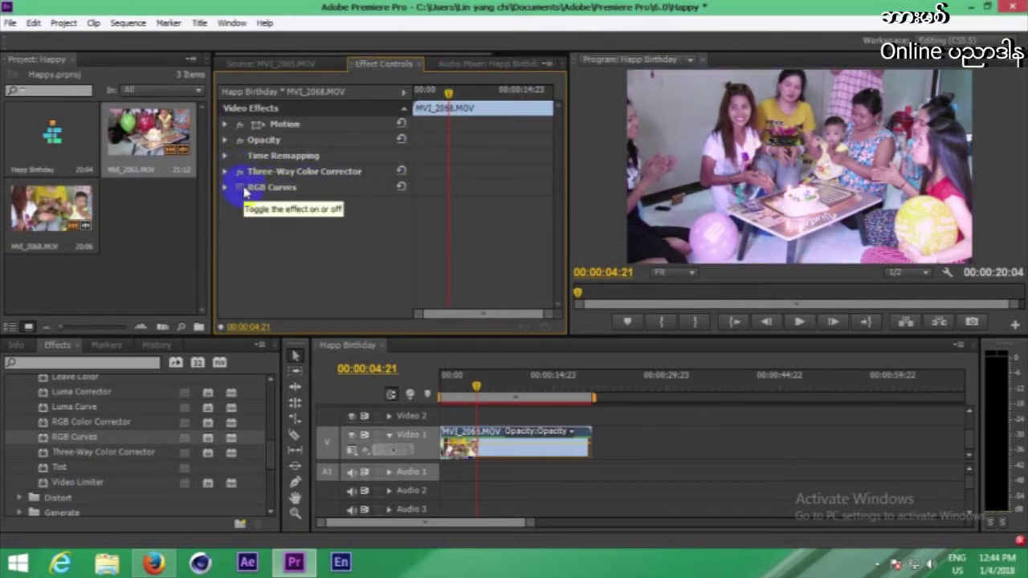
left_click(243, 190)
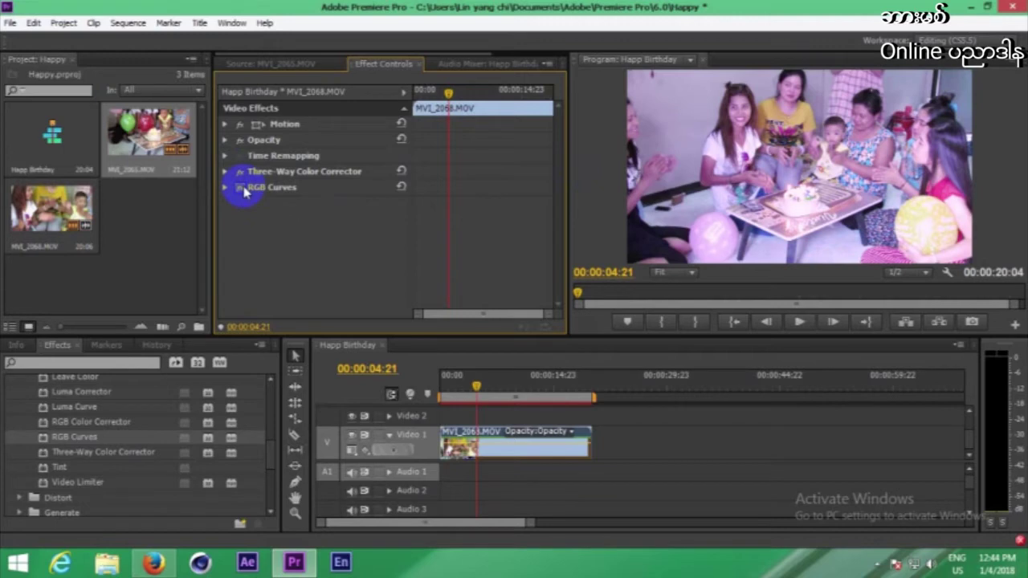
left_click_drag(265, 452, 265, 404)
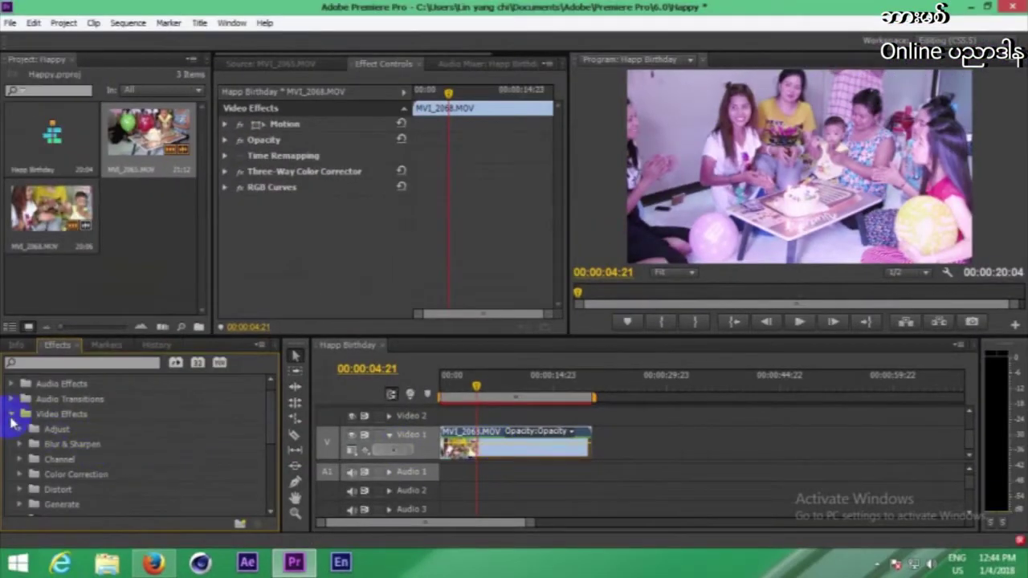
- Collapse Video Effects, browse Video Transitions, then drag MVI_2065 back after MVI_2068
left_click(10, 415)
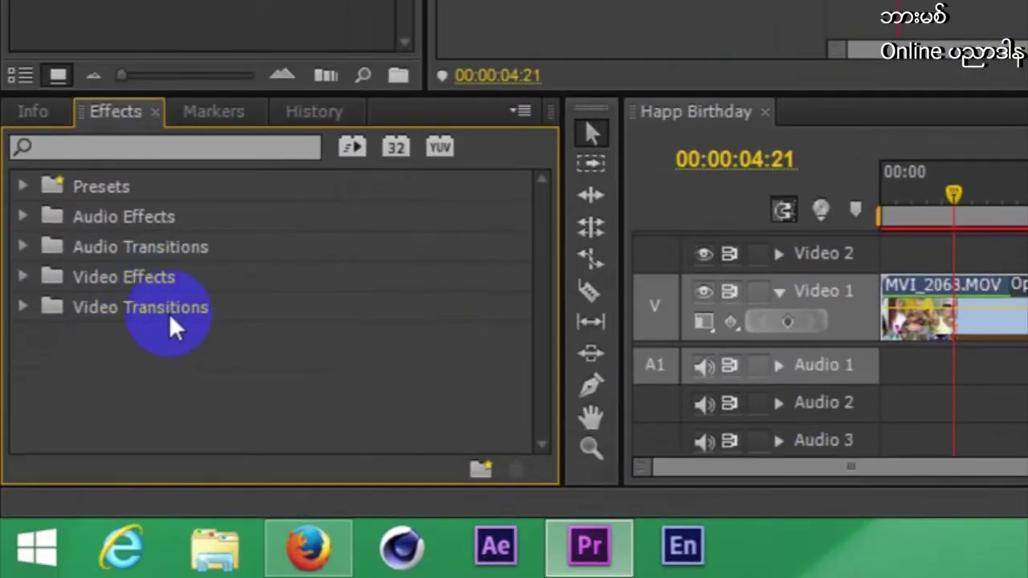
left_click(23, 307)
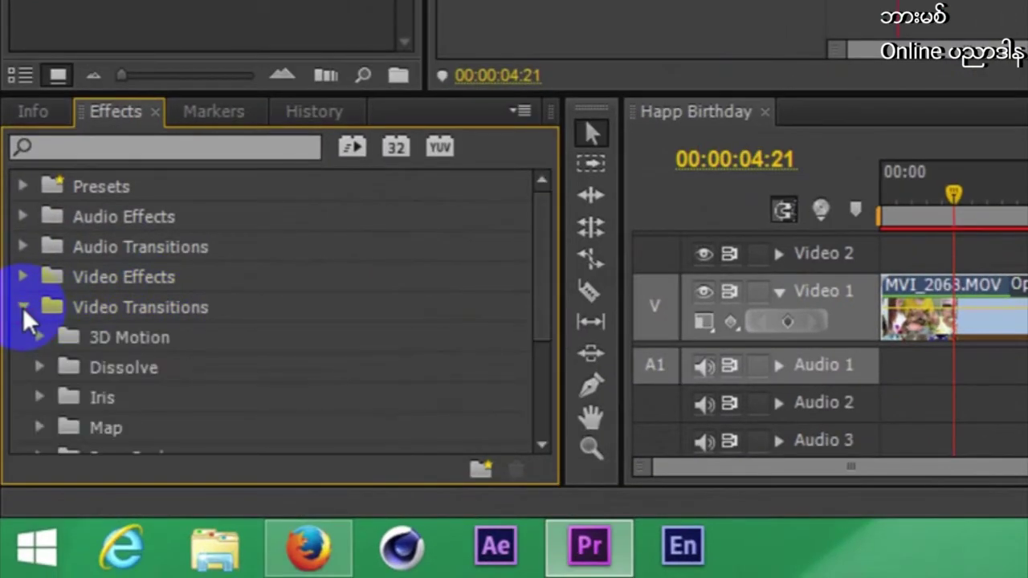
left_click(23, 307)
left_click(23, 307)
left_click(23, 306)
left_click(22, 307)
left_click(22, 306)
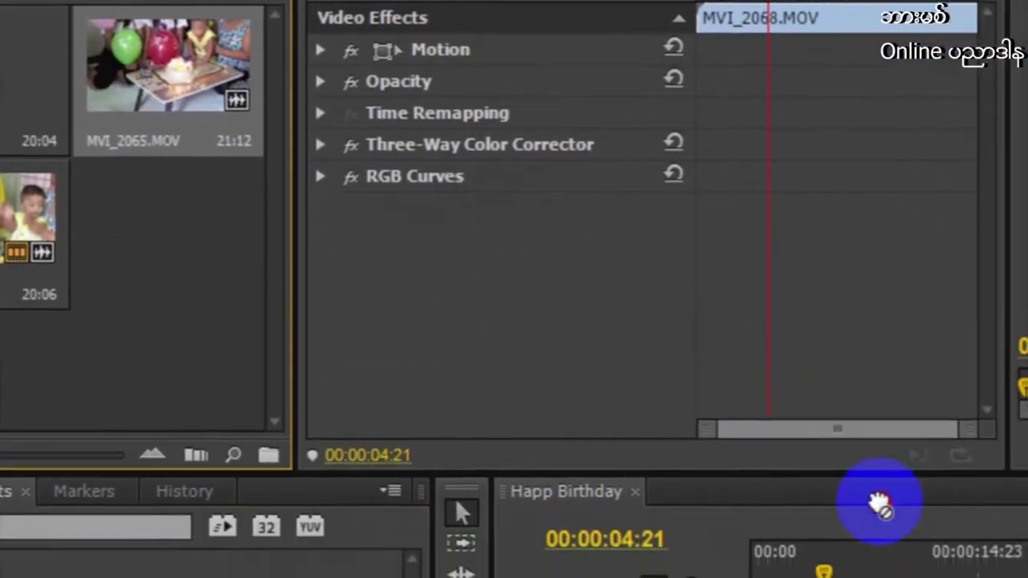
left_click_drag(882, 503, 740, 440)
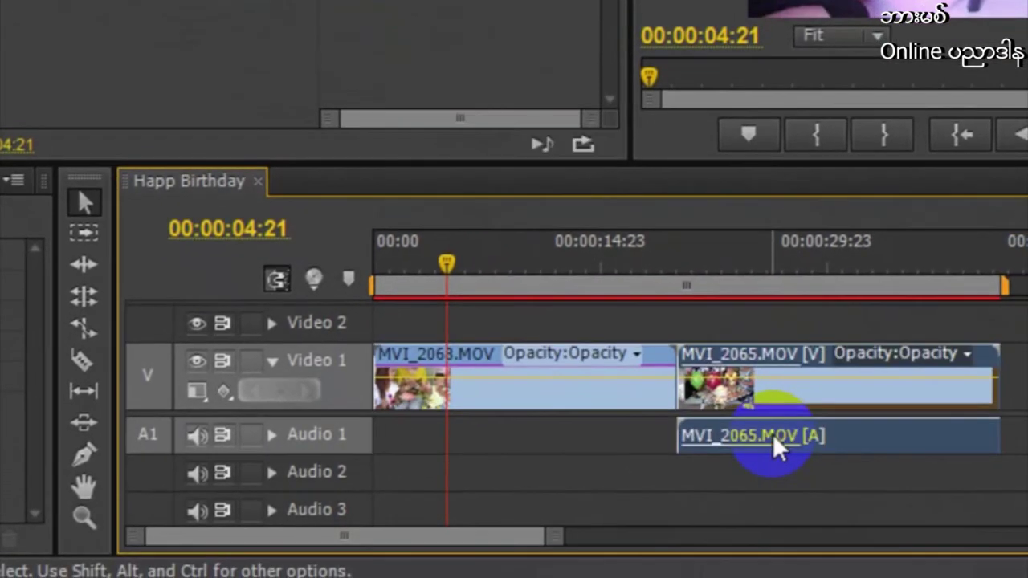
right_click(772, 434)
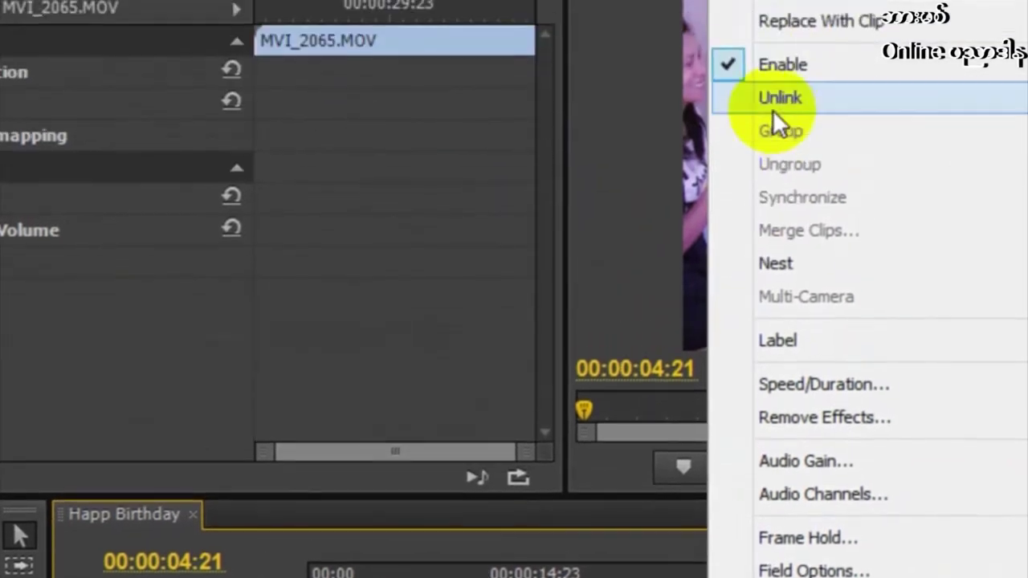
left_click(773, 104)
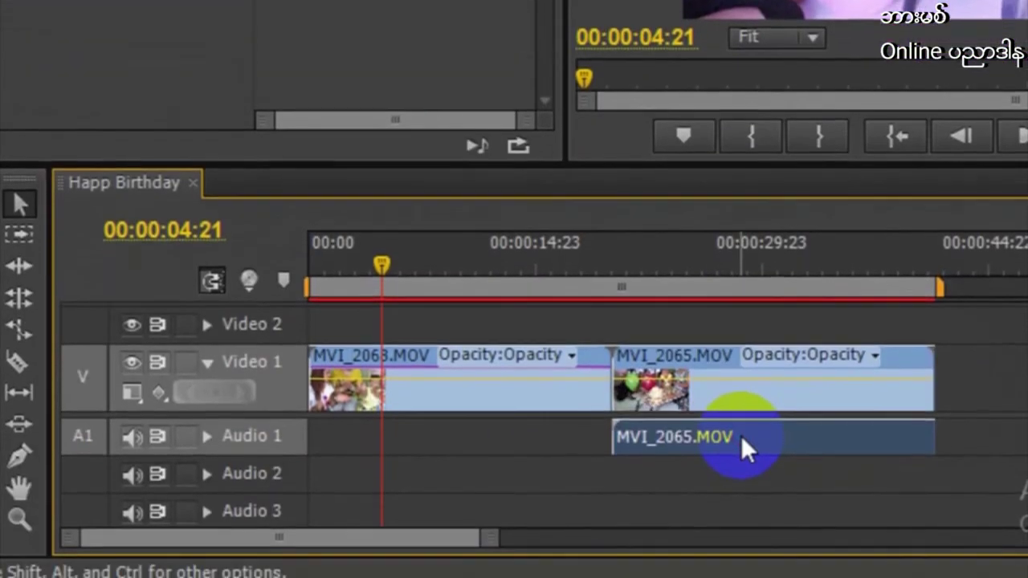
key("Delete")
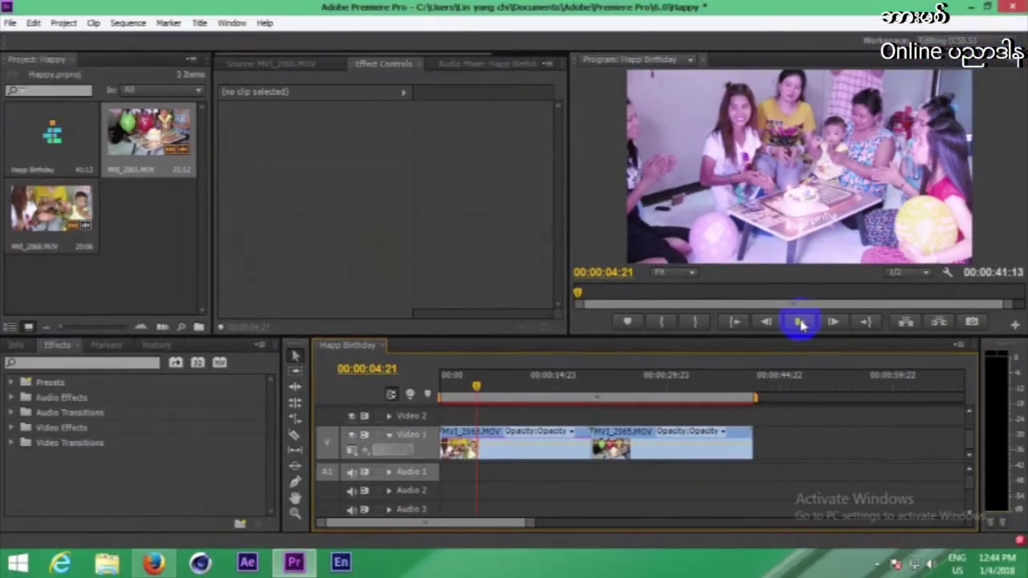
left_click(800, 323)
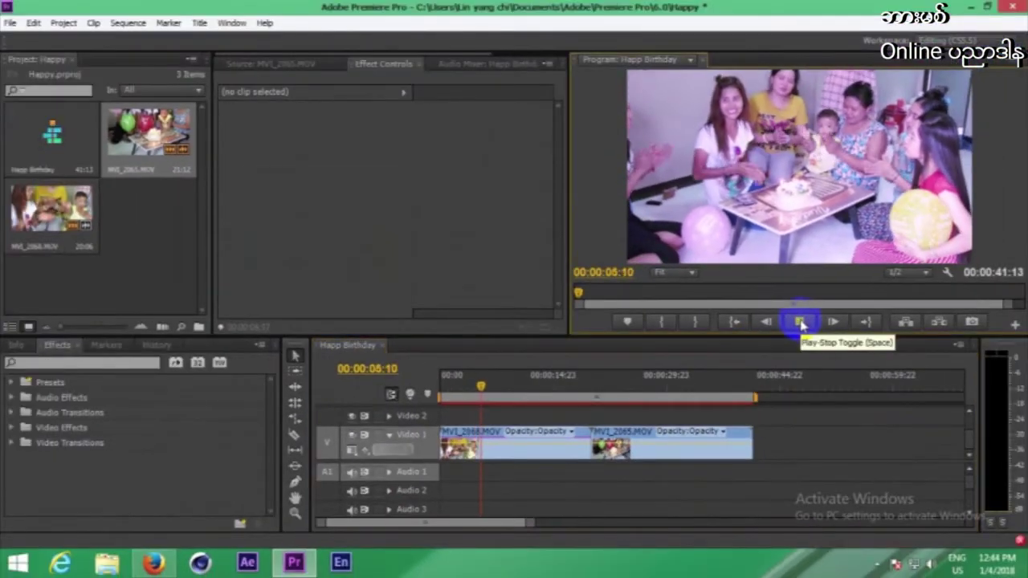
left_click(585, 388)
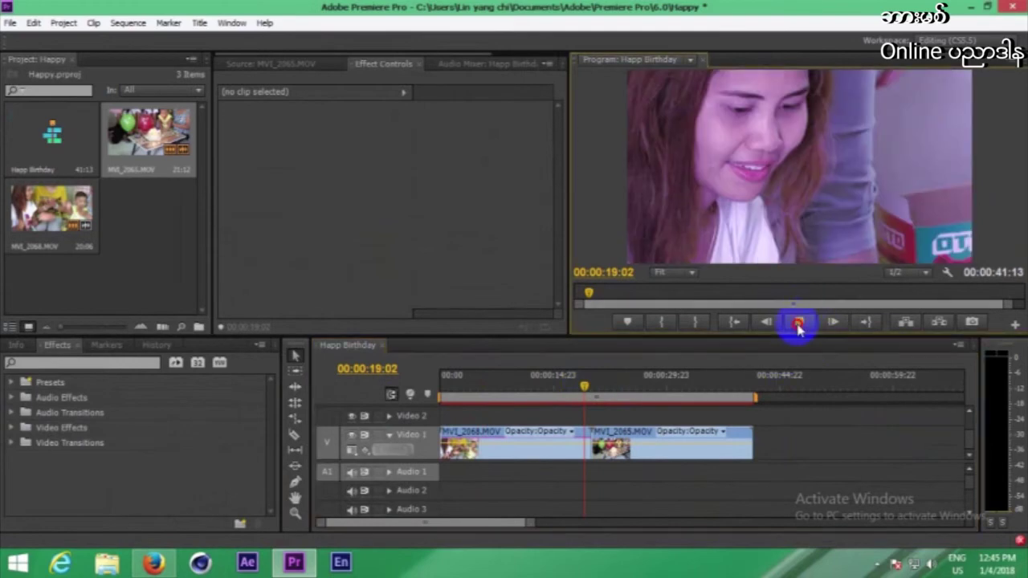
left_click(799, 323)
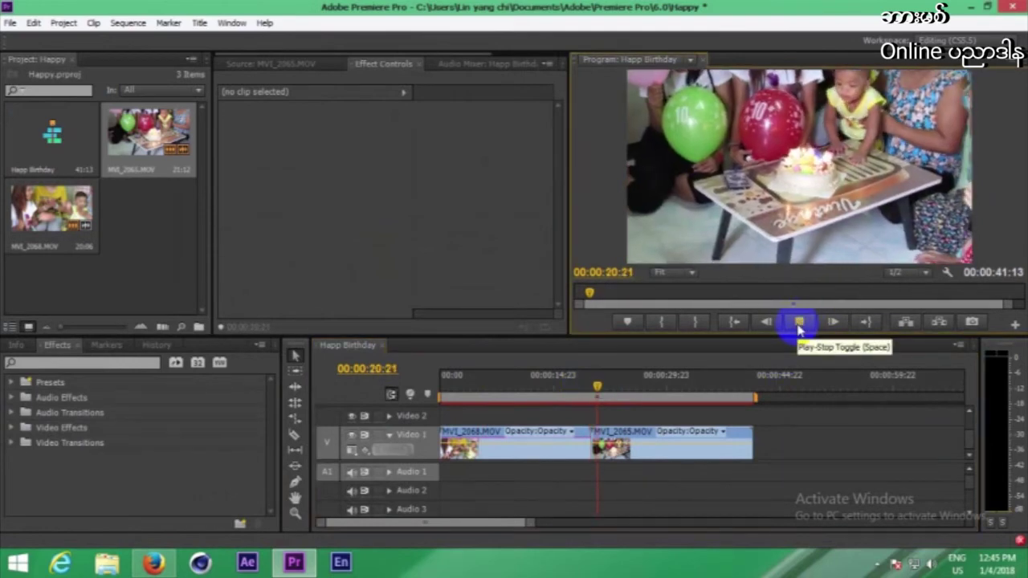
left_click(799, 324)
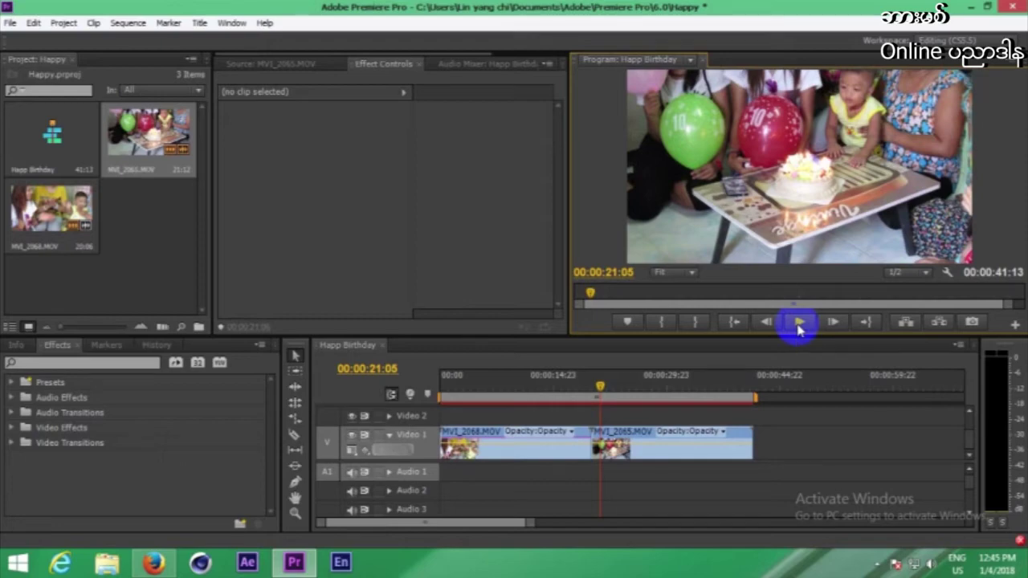
left_click(879, 565)
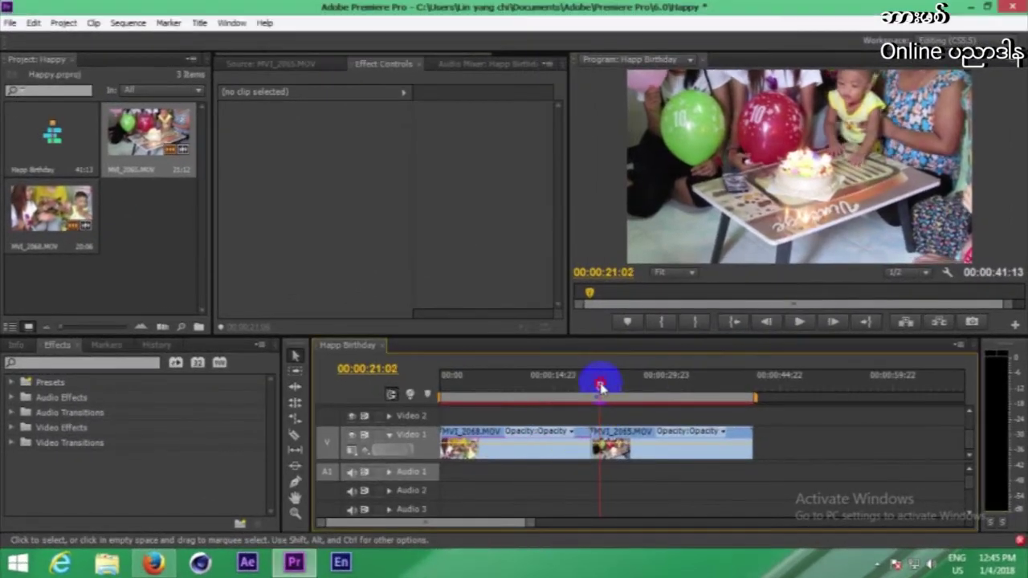
left_click_drag(592, 384, 591, 411)
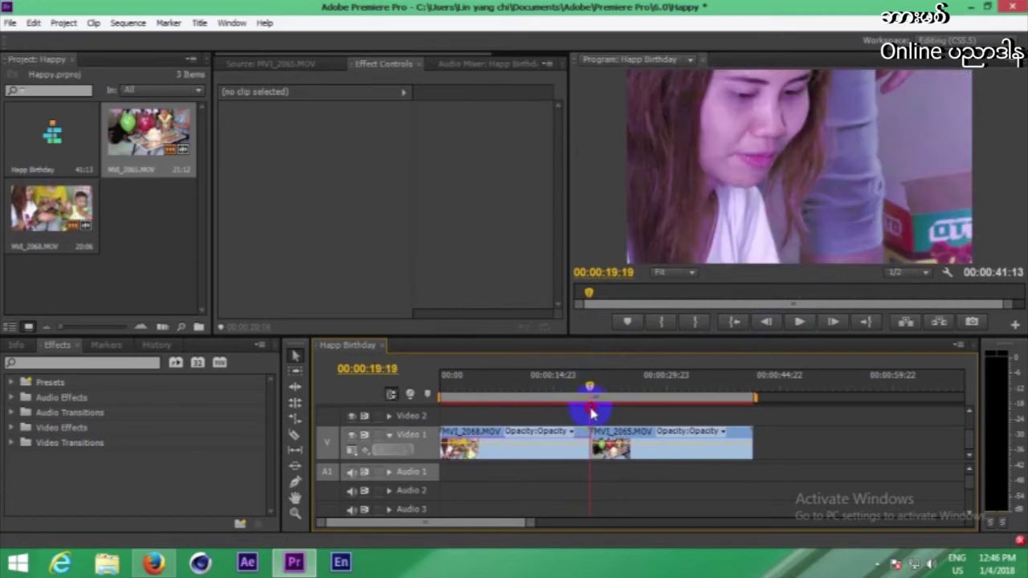
left_click(11, 443)
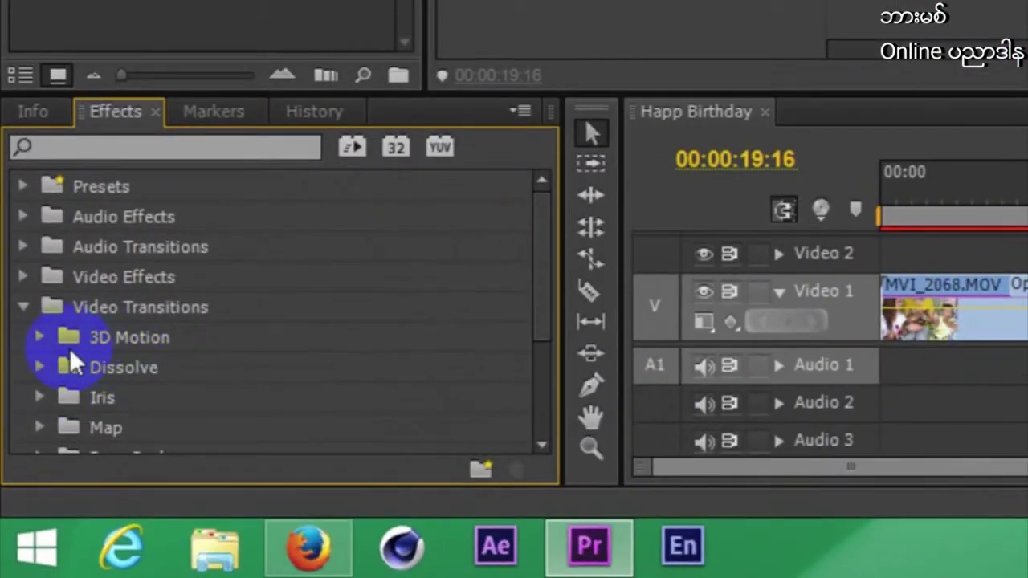
- Drop the 3D Motion Cube Spin transition onto the MVI_2068/MVI_2065 cut, accepting the repeated-frames warning
mouse_move(543, 238)
left_mouse_down()
mouse_move(534, 342)
mouse_move(535, 261)
left_mouse_up()
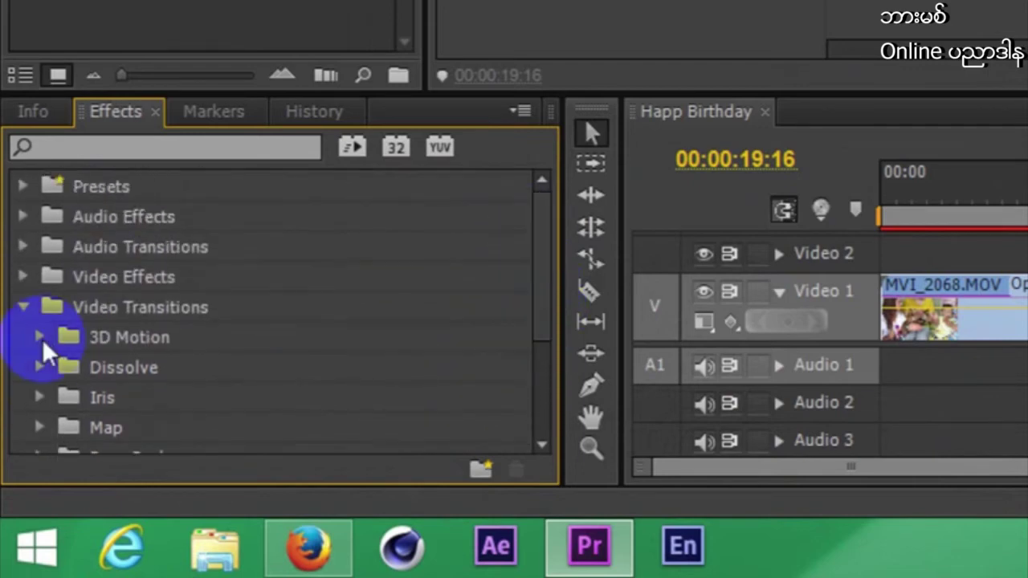
left_click(36, 337)
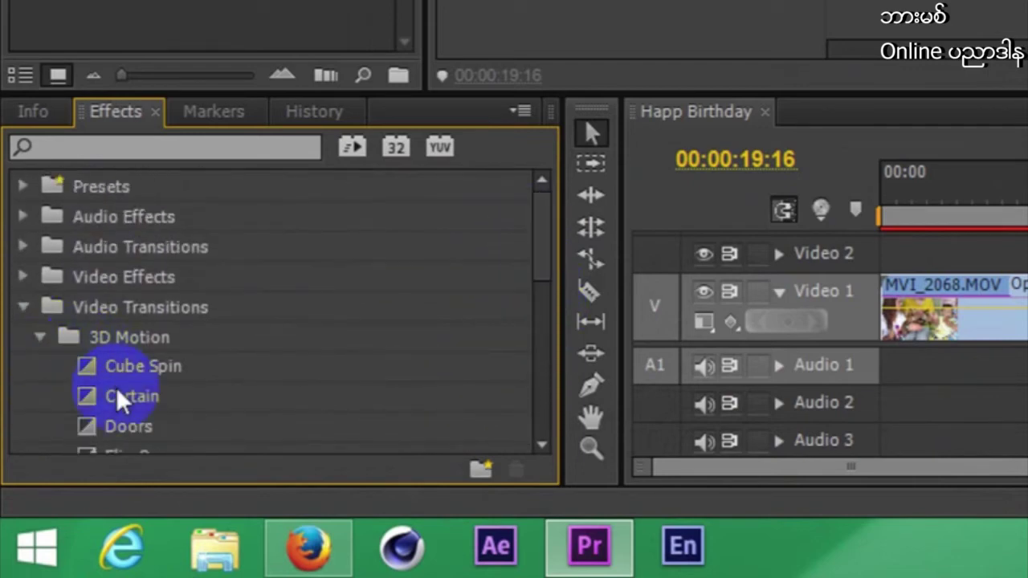
left_click_drag(126, 371, 212, 369)
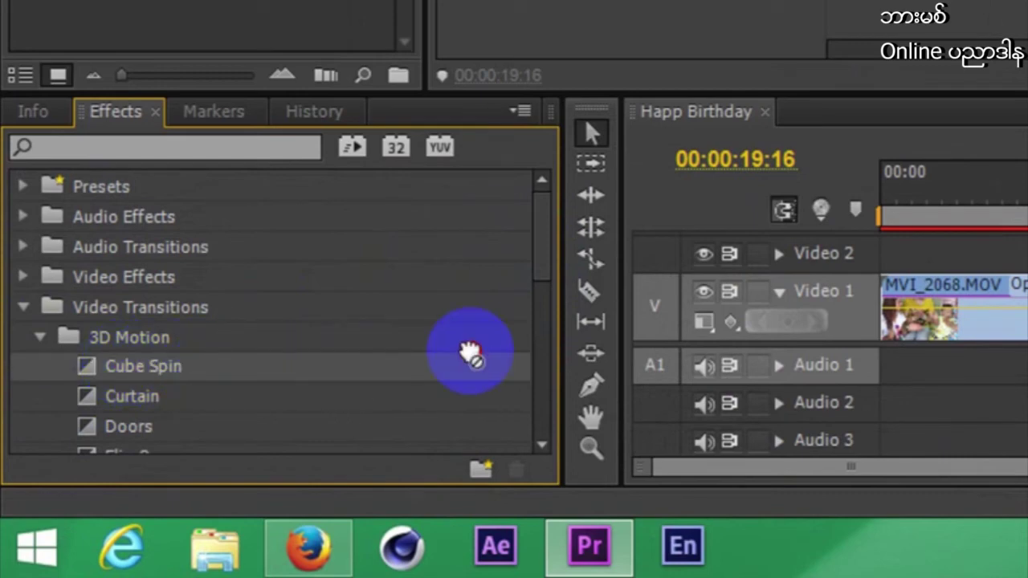
left_click_drag(212, 368, 839, 309)
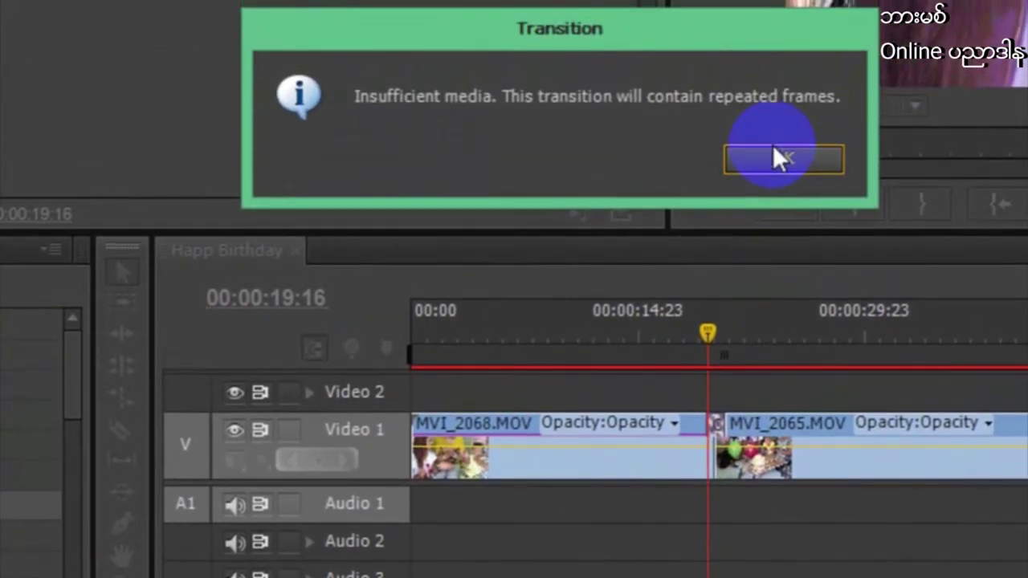
left_click(776, 158)
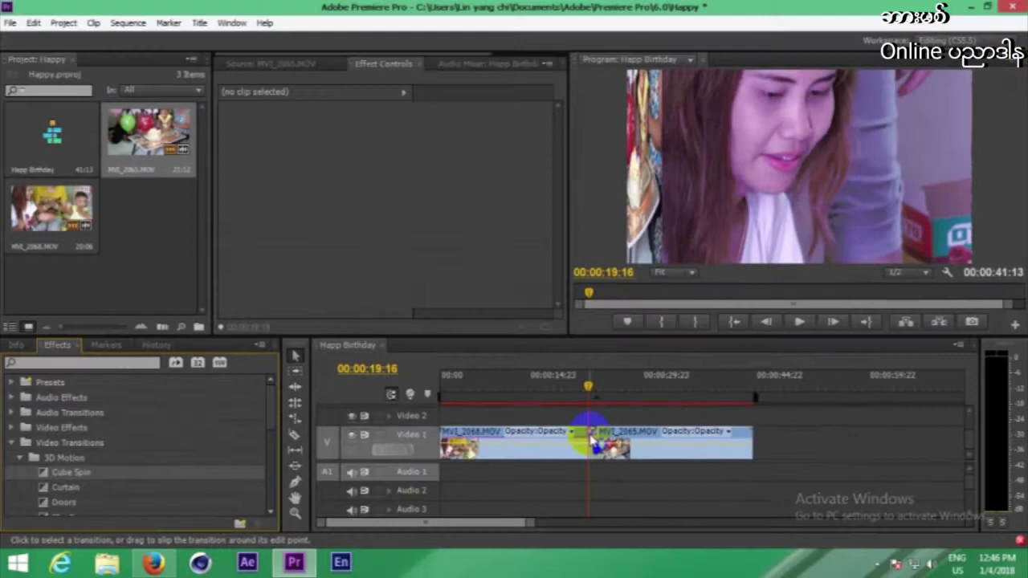
- Play back the Cube Spin transition, view its settings, and return the playhead to 16:21
left_click_drag(590, 380, 580, 379)
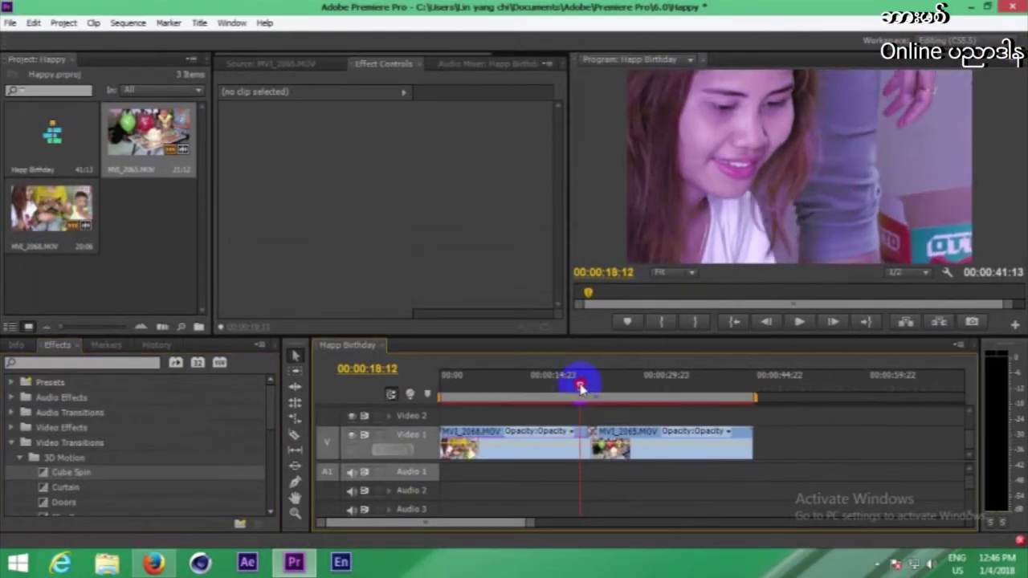
left_click(799, 325)
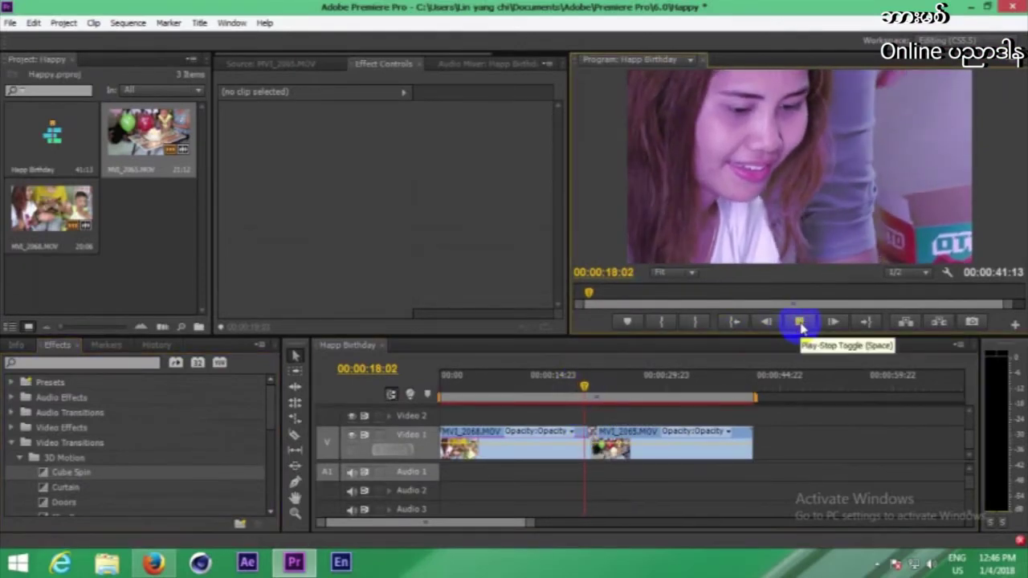
left_click(800, 323)
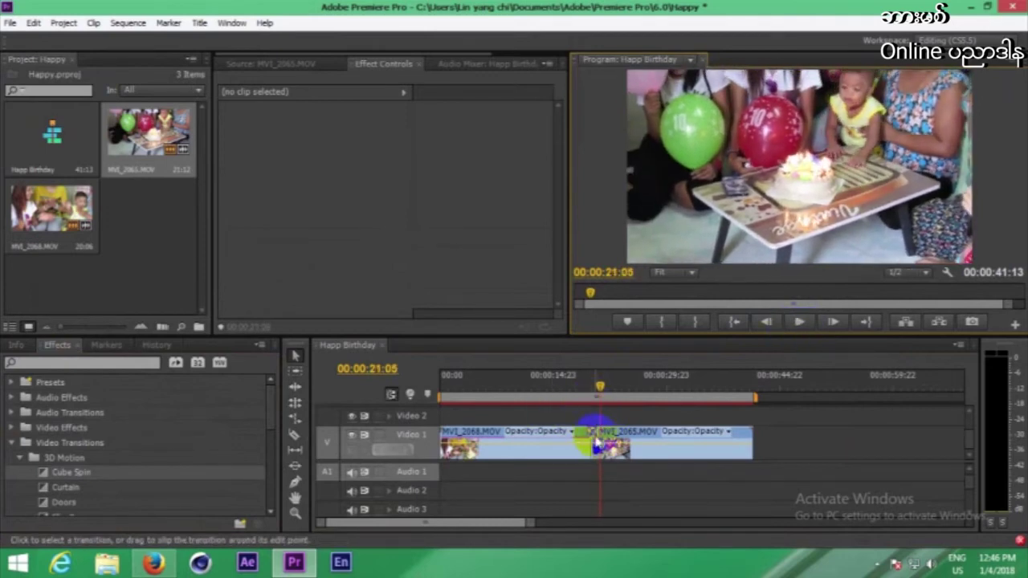
left_click_drag(595, 443, 597, 445)
left_click_drag(593, 391, 590, 407)
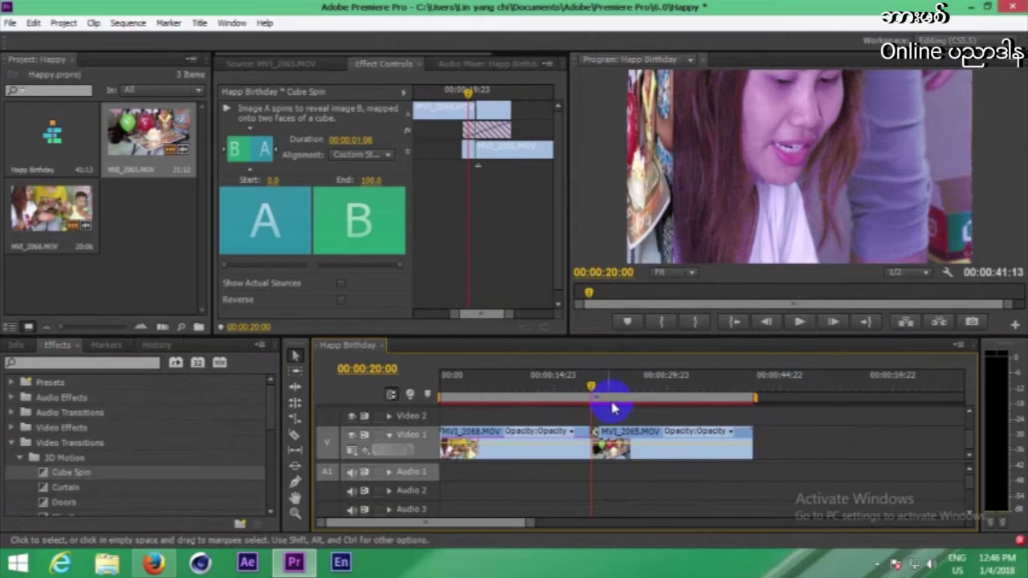
left_click_drag(592, 381, 568, 393)
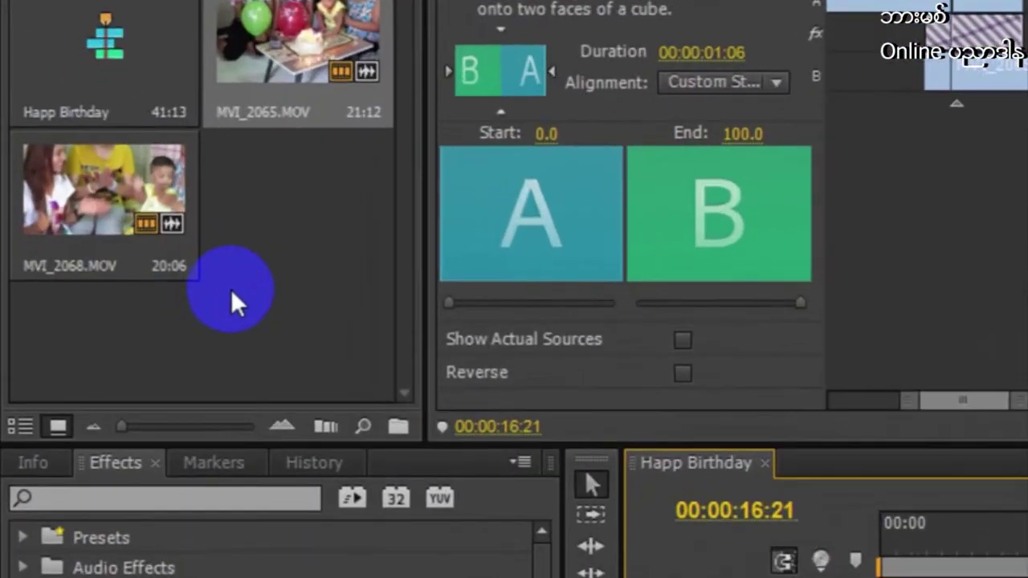
- Choose the clips MVI_2062 and MVI_2067 for import from the Project panel
right_click(230, 294)
left_click(321, 441)
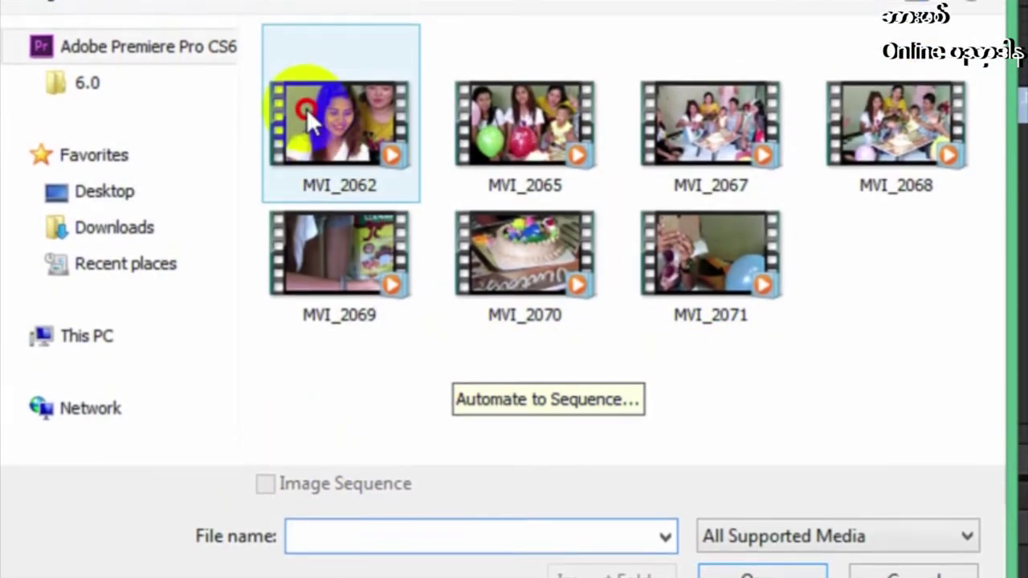
left_click(322, 96)
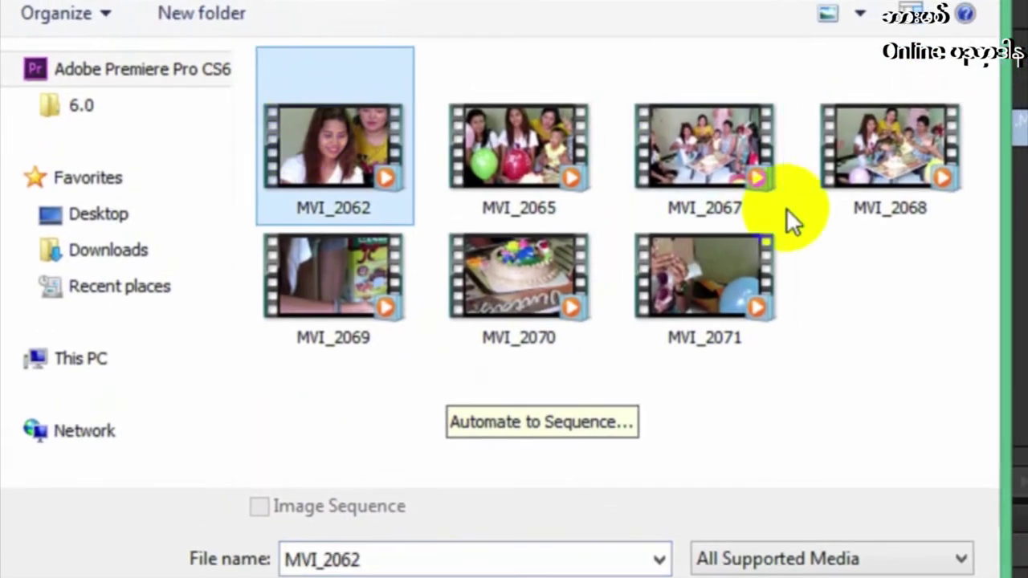
left_click(738, 186, "ctrl")
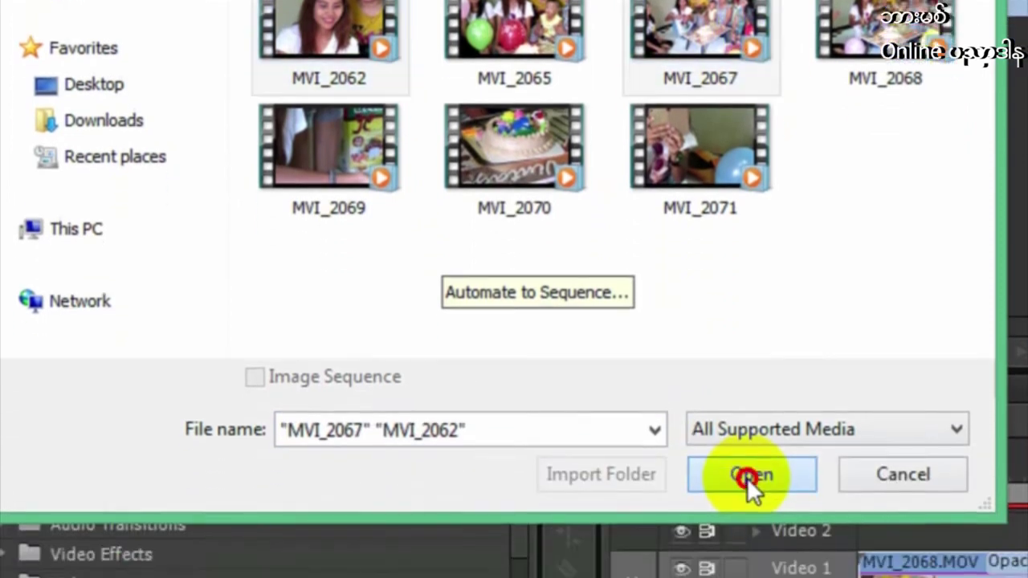
- Import MVI_2062 and MVI_2067, place them after MVI_2065 on Video 1, and trim the final clip slightly
left_click(747, 477)
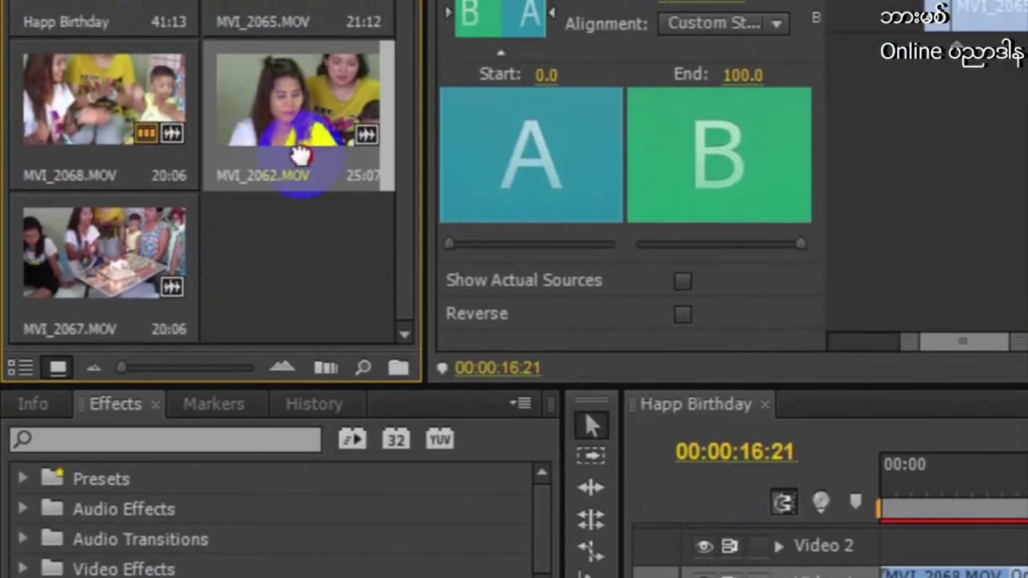
left_click_drag(298, 92, 755, 379)
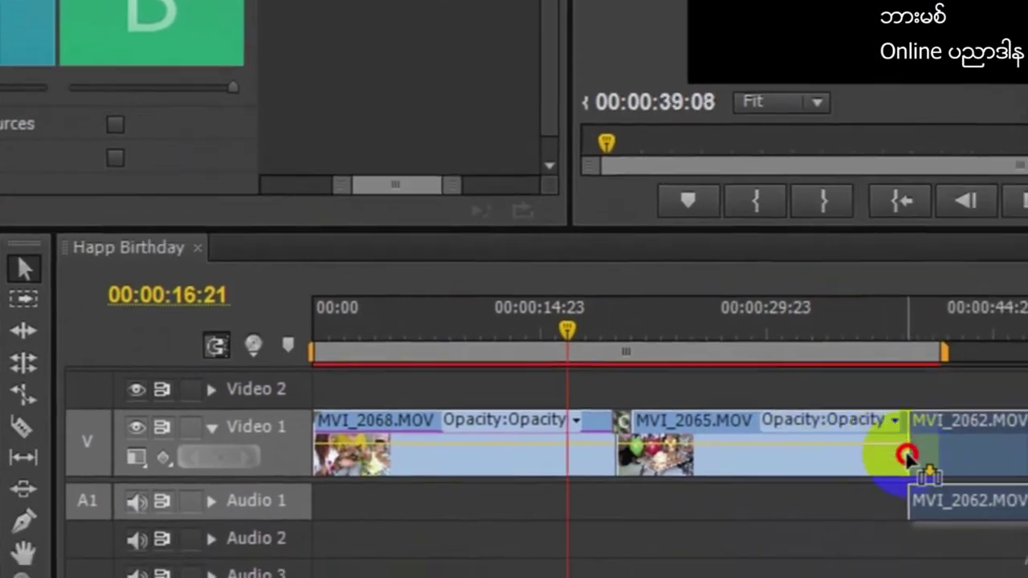
mouse_move(755, 423)
left_mouse_down()
mouse_move(834, 444)
mouse_move(826, 440)
left_mouse_up()
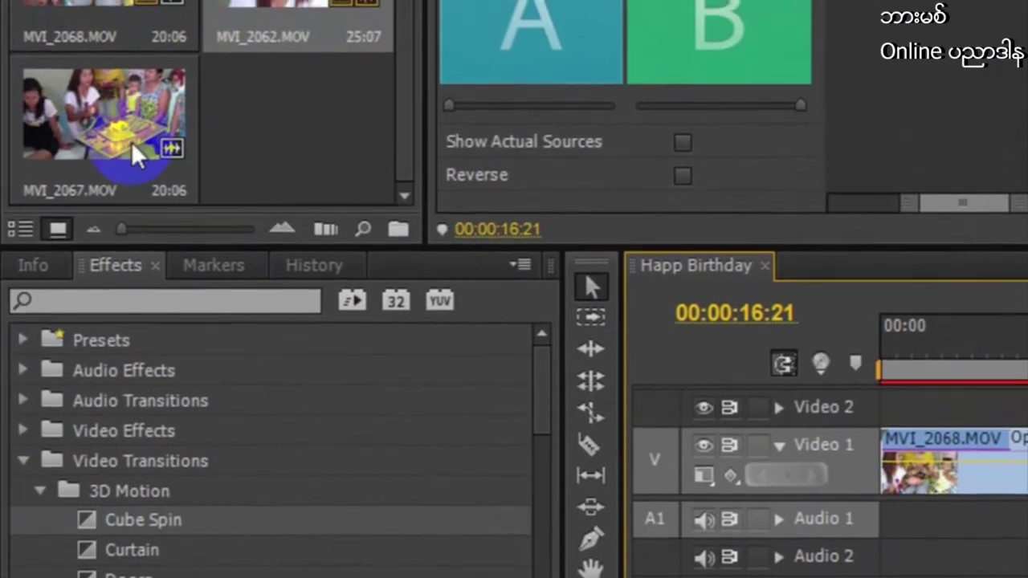
mouse_move(137, 144)
left_mouse_down()
mouse_move(986, 404)
mouse_move(863, 438)
left_mouse_up()
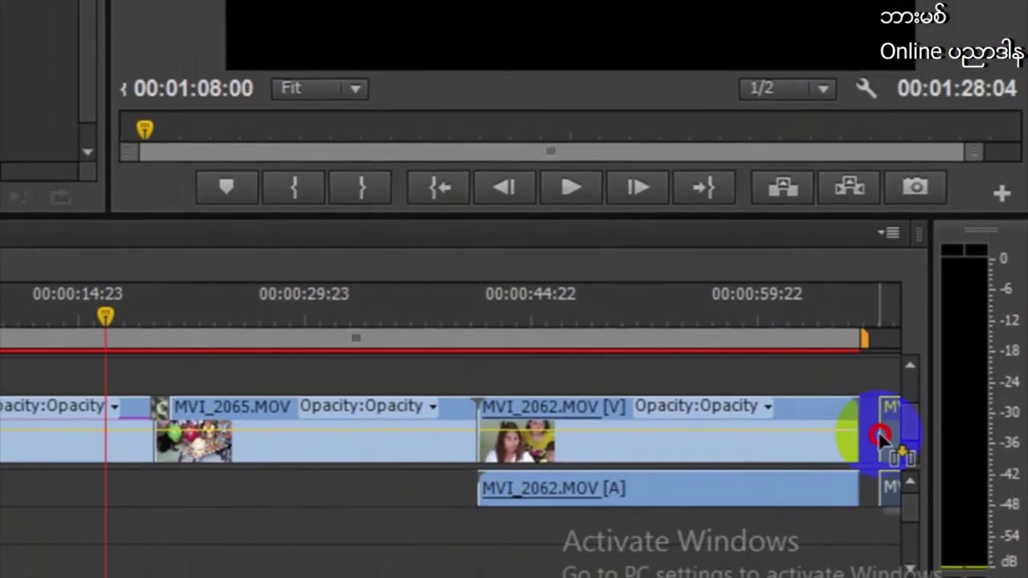
left_click_drag(880, 436, 858, 435)
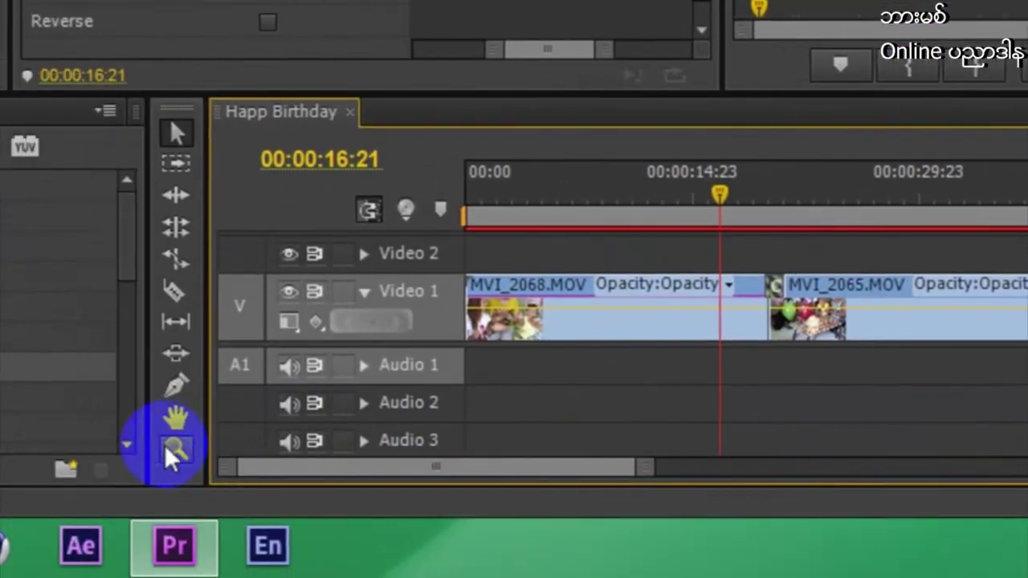
left_click(170, 447)
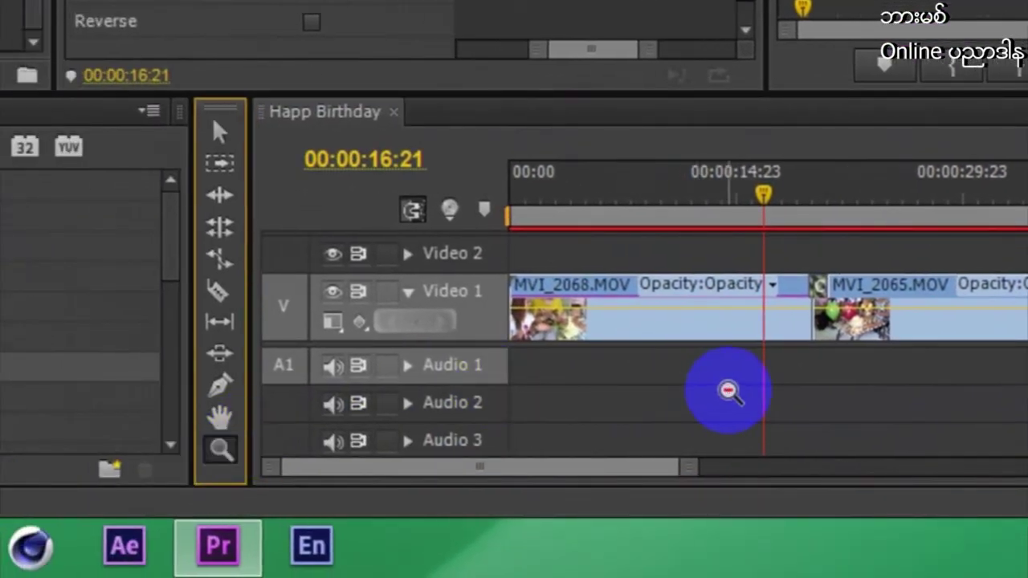
- Zoom out the timeline, then unlink and delete the audio of MVI_2062 and MVI_2067
left_click(722, 392, "alt")
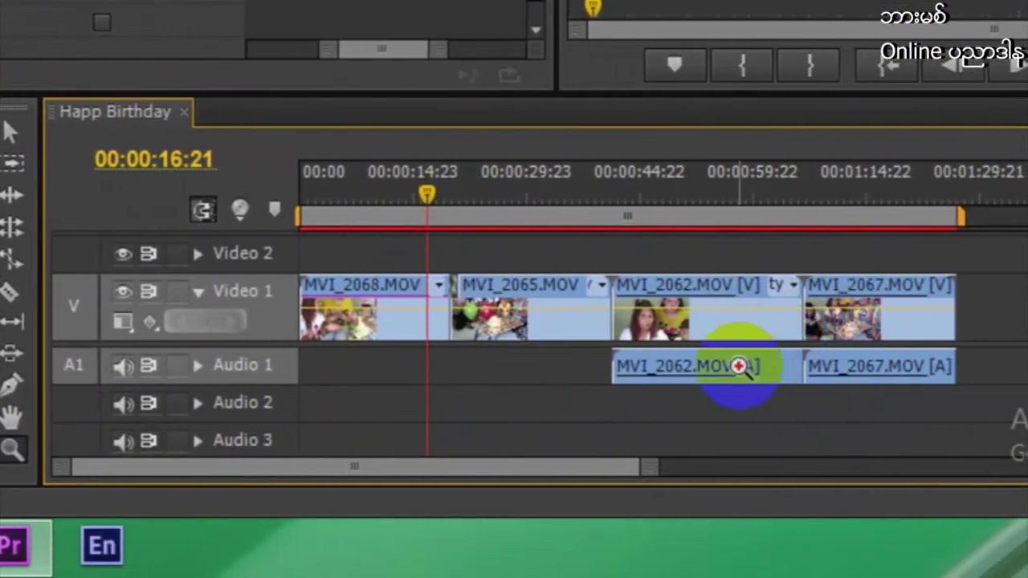
left_click(25, 133)
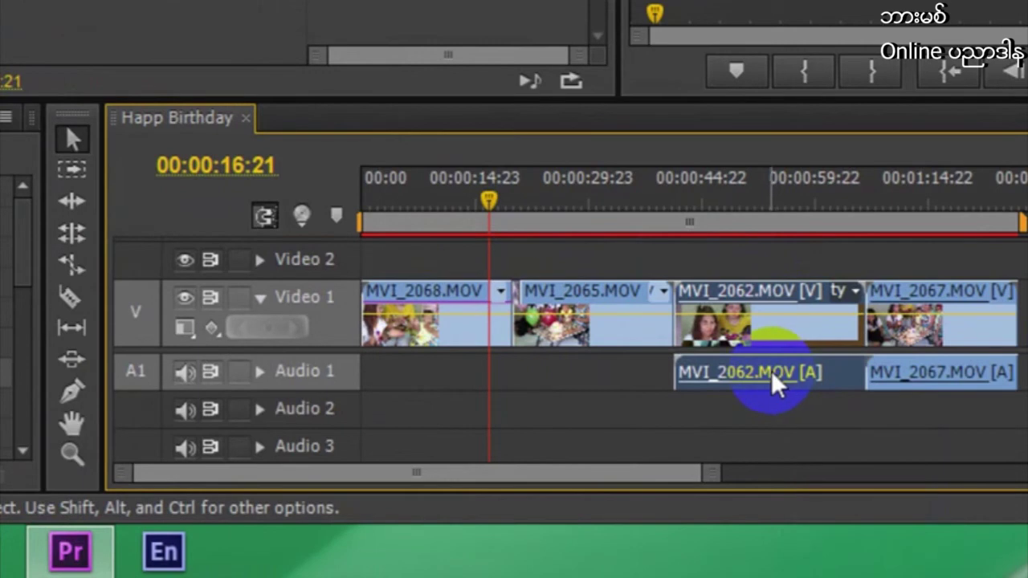
right_click(772, 372)
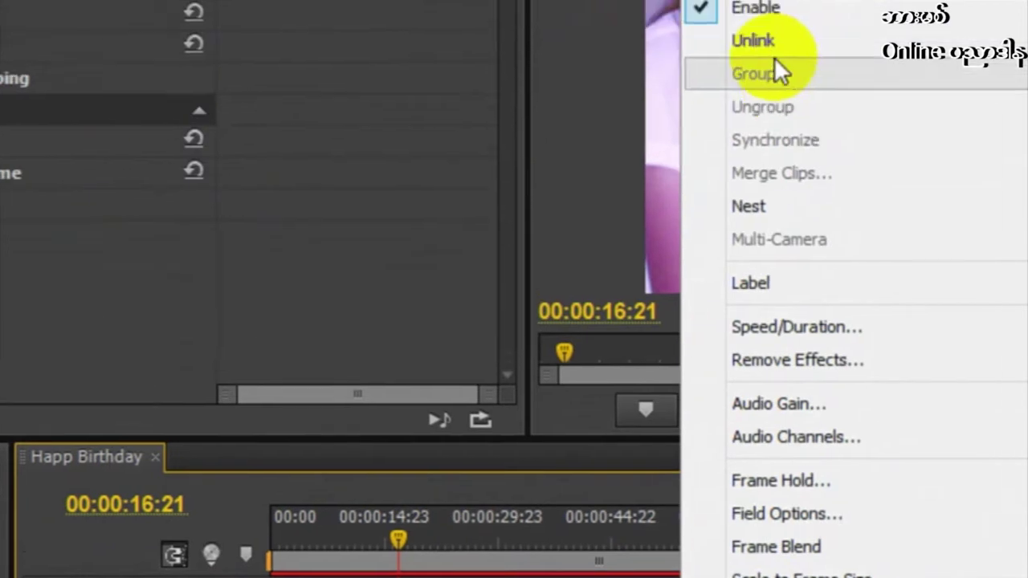
left_click(764, 117)
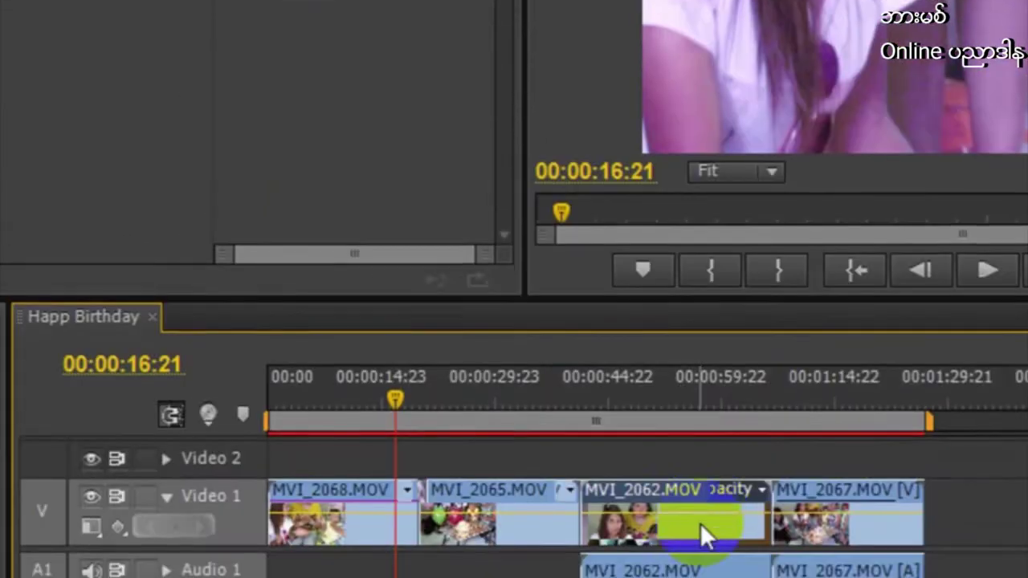
key("Delete")
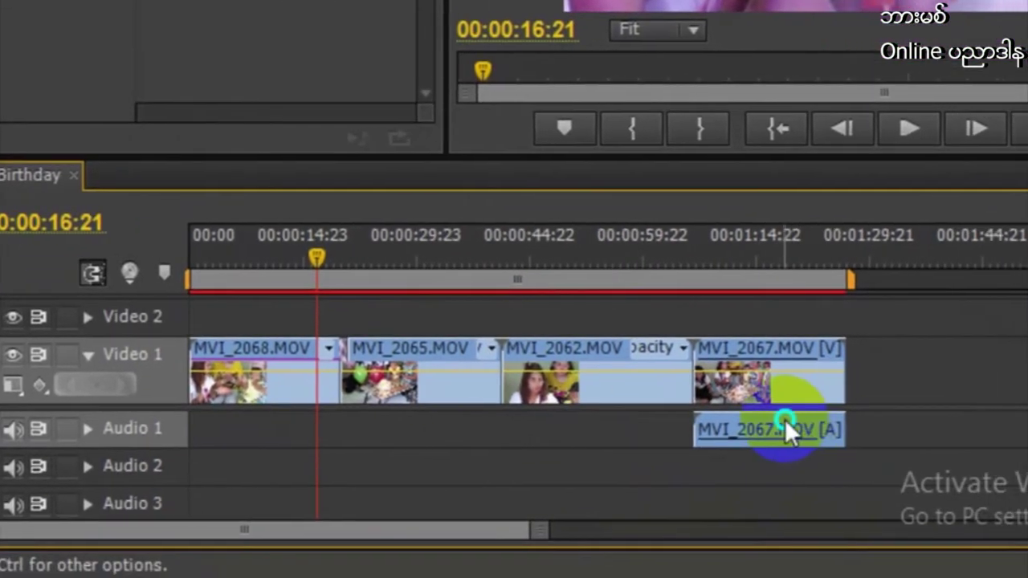
right_click(771, 417)
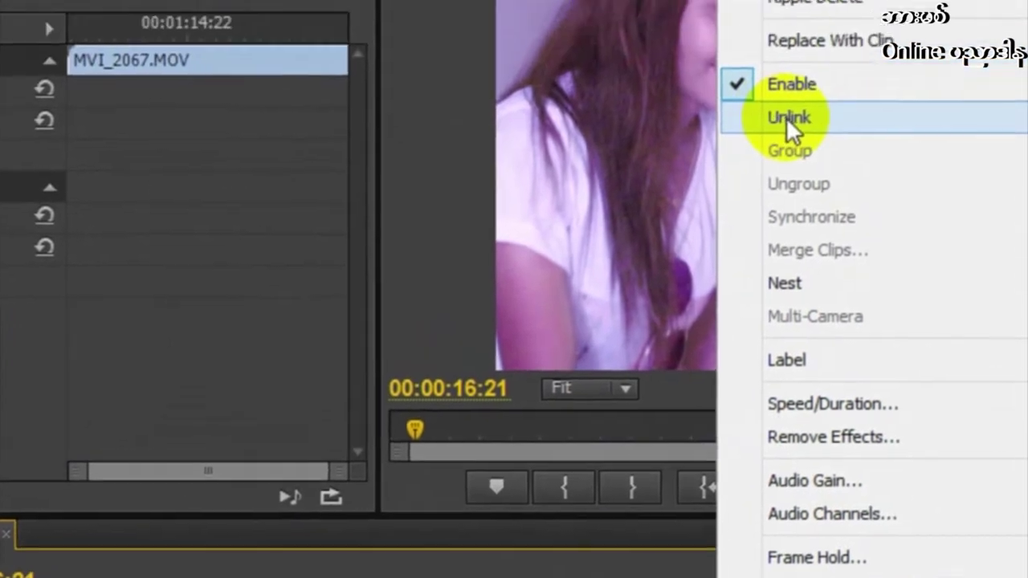
left_click(787, 119)
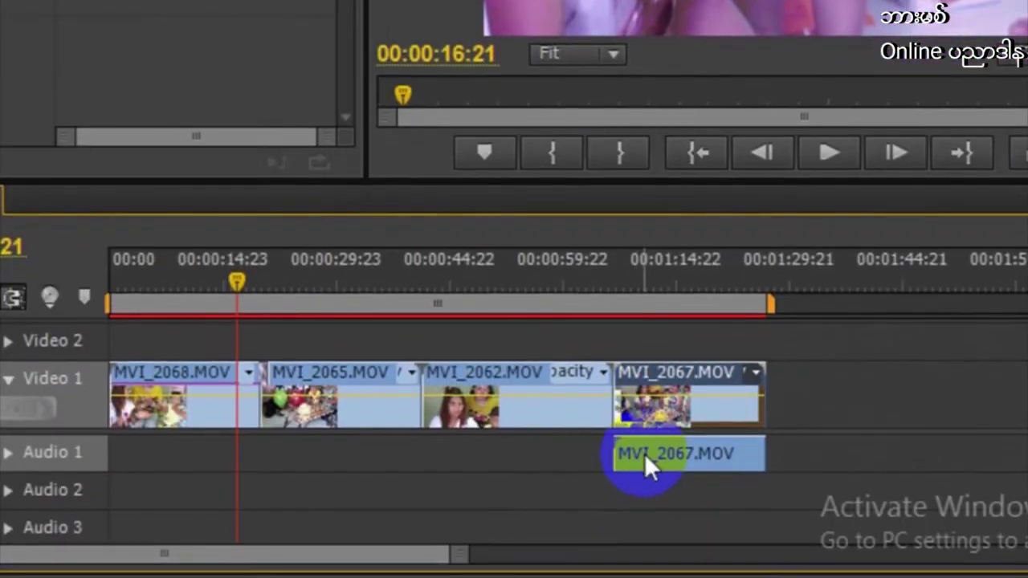
key("Delete")
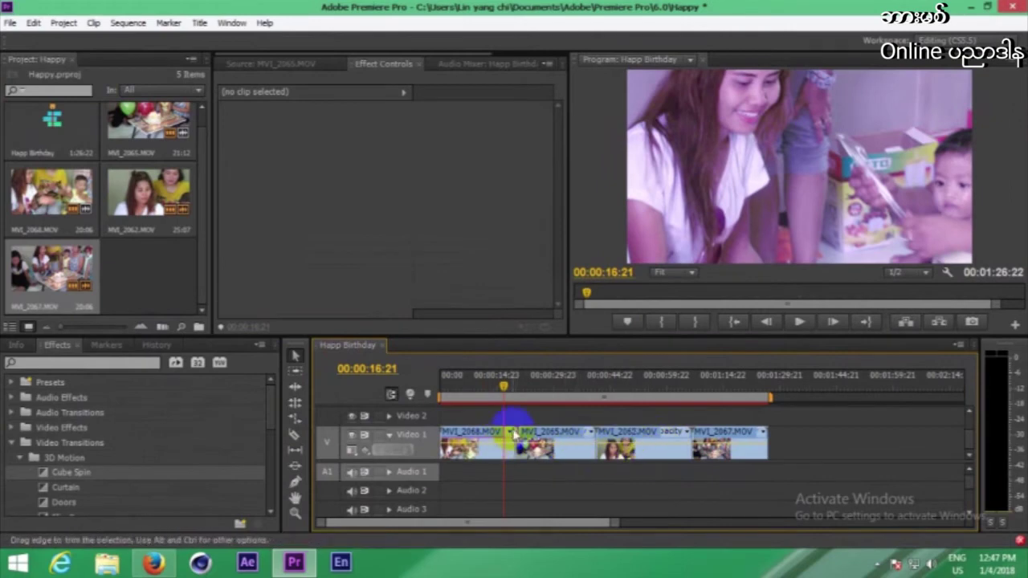
- Park the playhead at 00:00:20:00, the cut between MVI_2065 and MVI_2062
left_click_drag(514, 393, 514, 394)
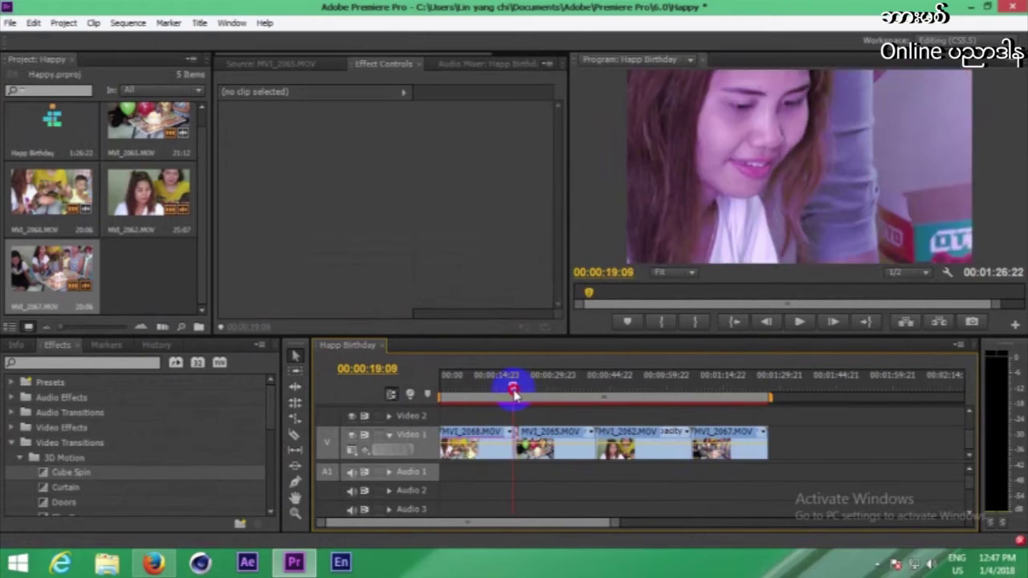
left_click_drag(515, 393, 511, 394)
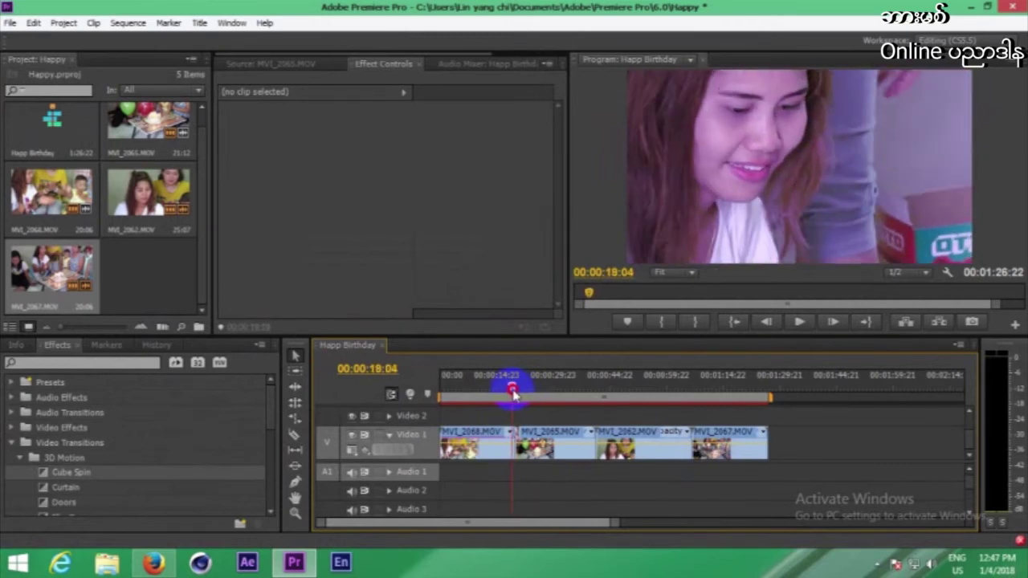
left_click_drag(511, 393, 516, 394)
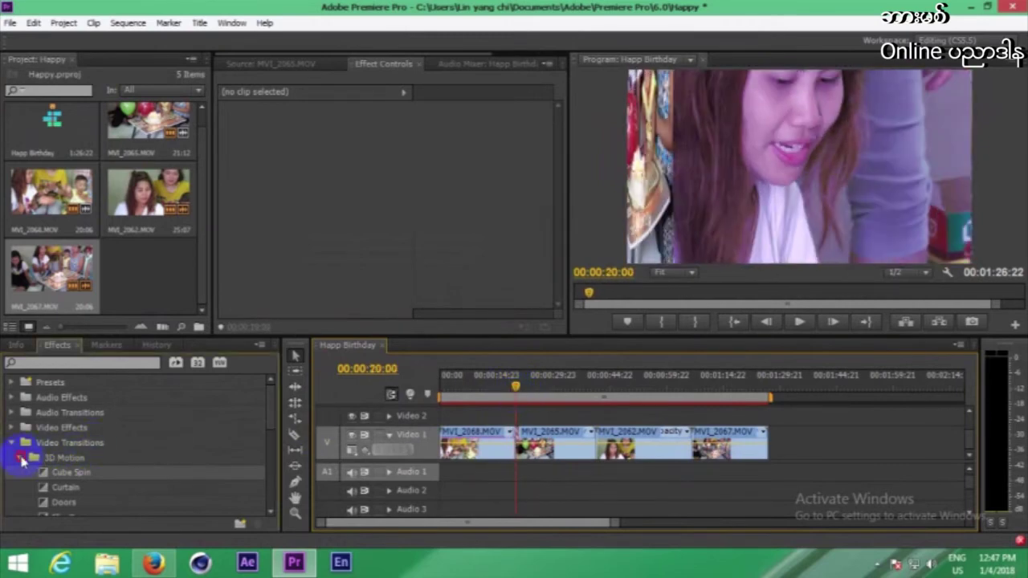
- Drop the Slide group's Band Slide transition onto that cut, dismissing the insufficient-media warning
left_click(22, 459)
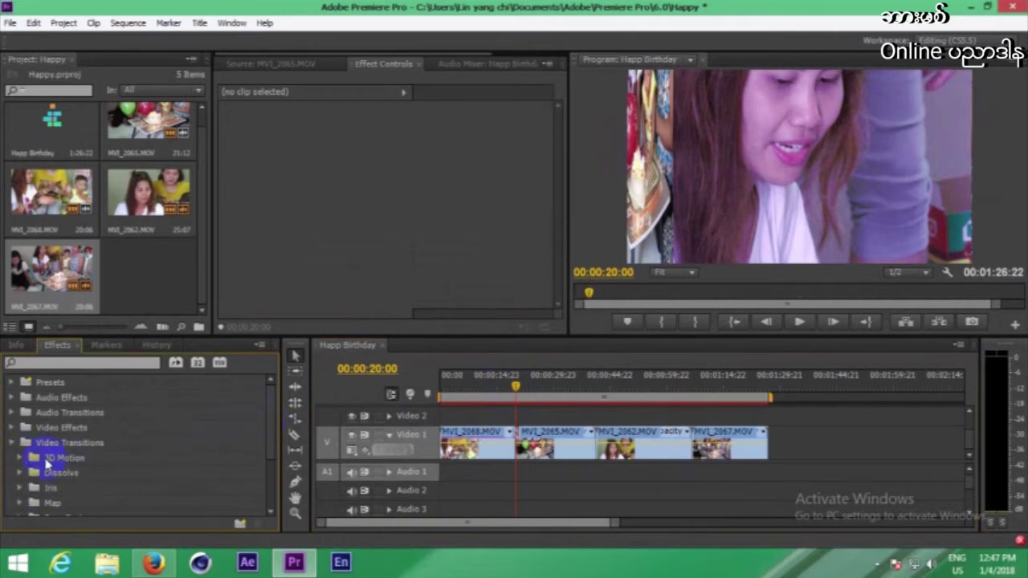
left_click(11, 444)
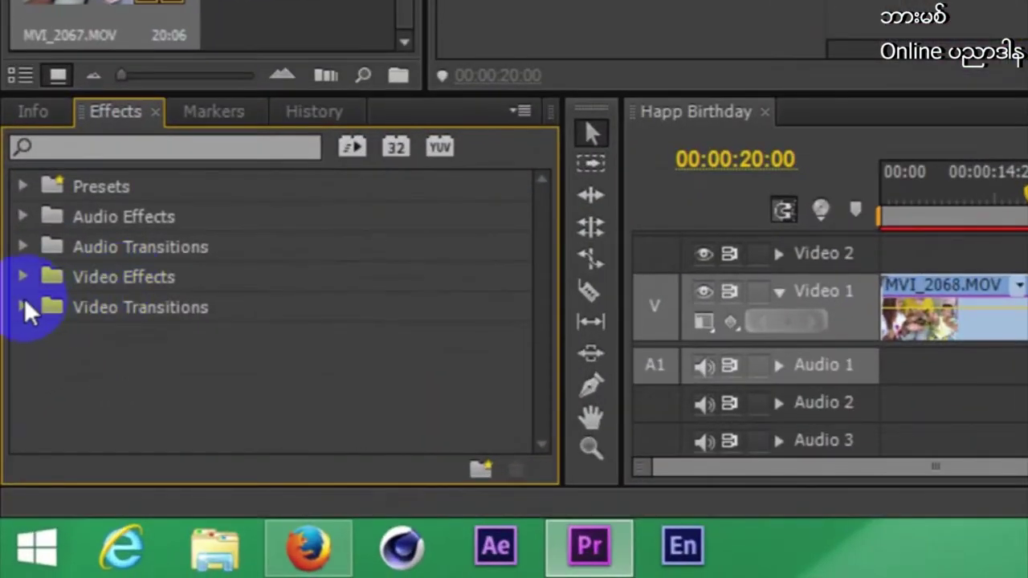
left_click(22, 307)
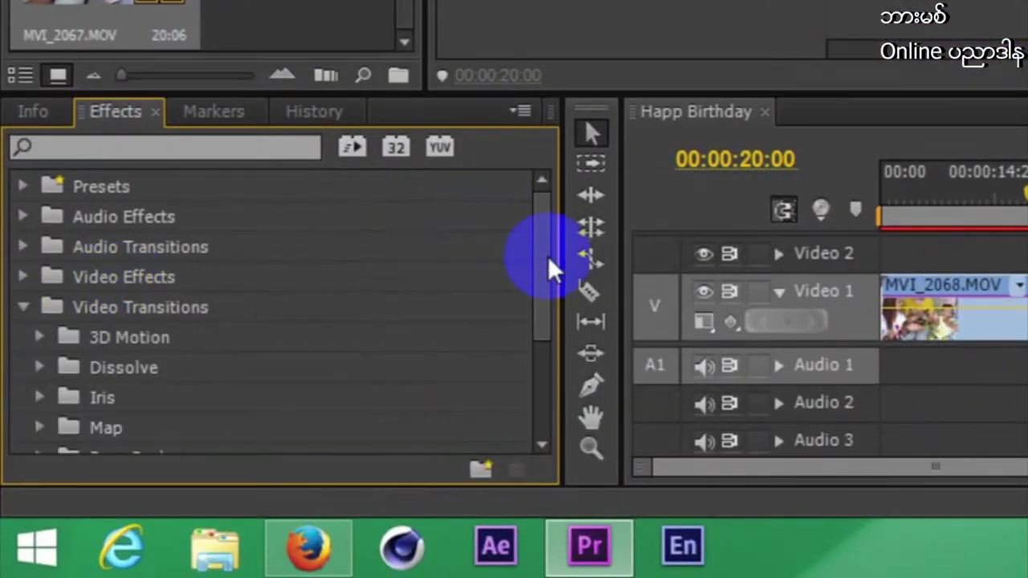
left_click_drag(548, 256, 532, 334)
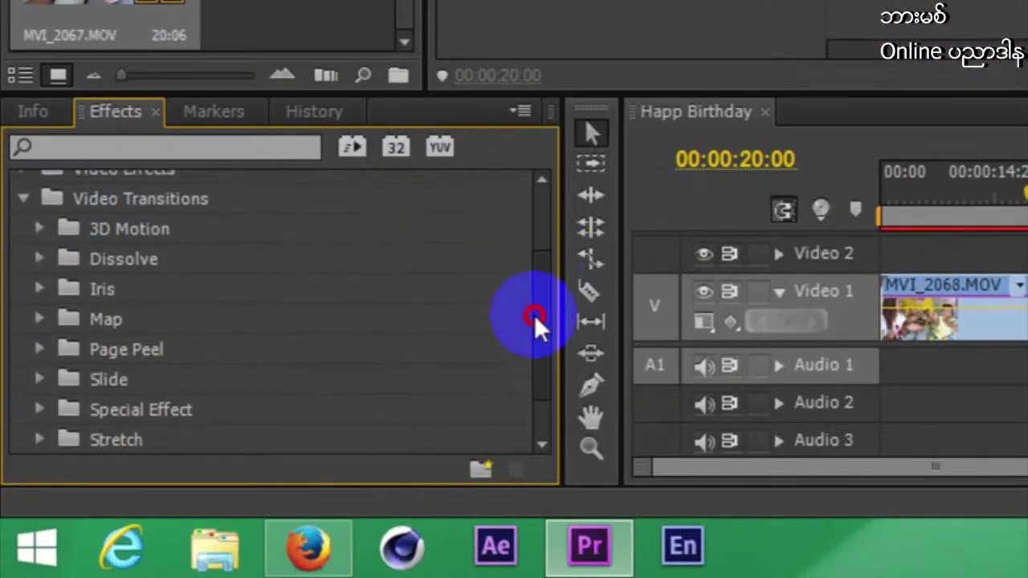
left_click(40, 342)
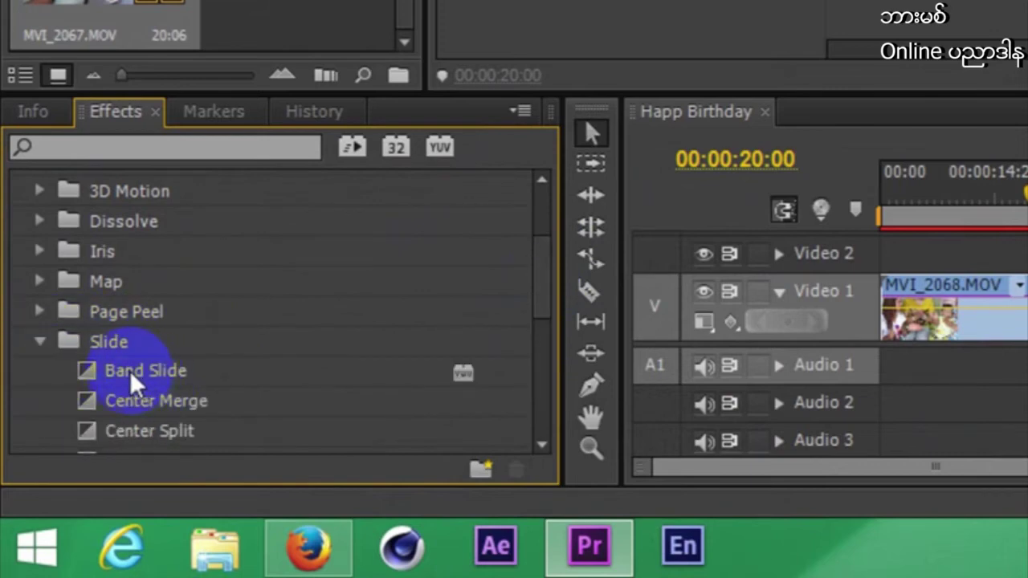
left_click_drag(129, 370, 149, 365)
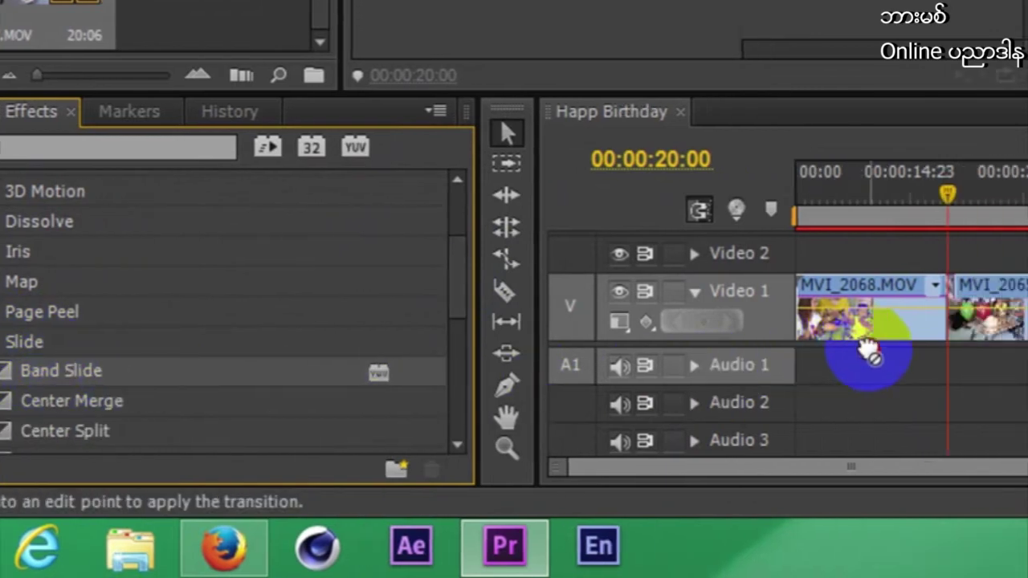
left_click_drag(152, 365, 847, 313)
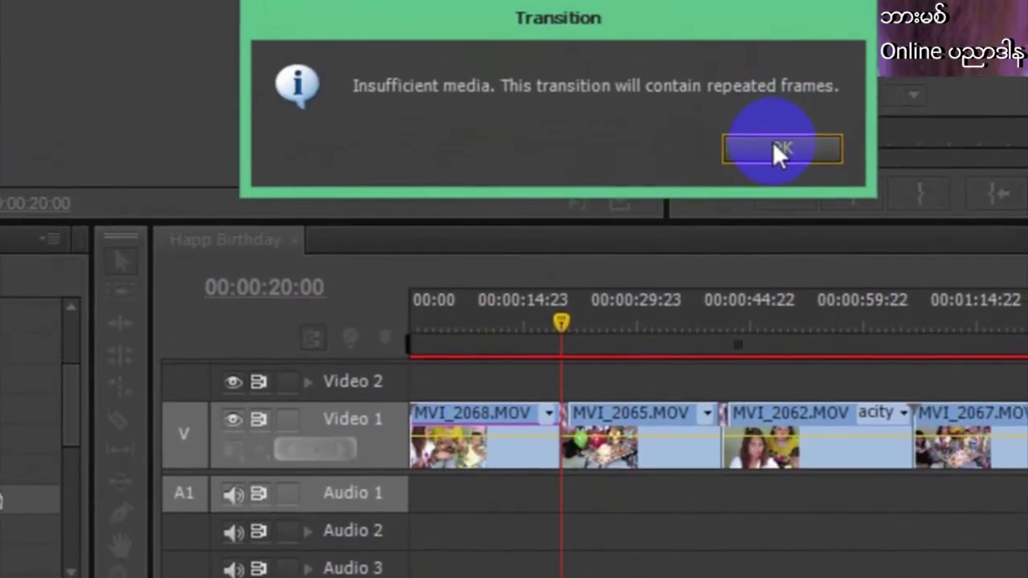
left_click(773, 149)
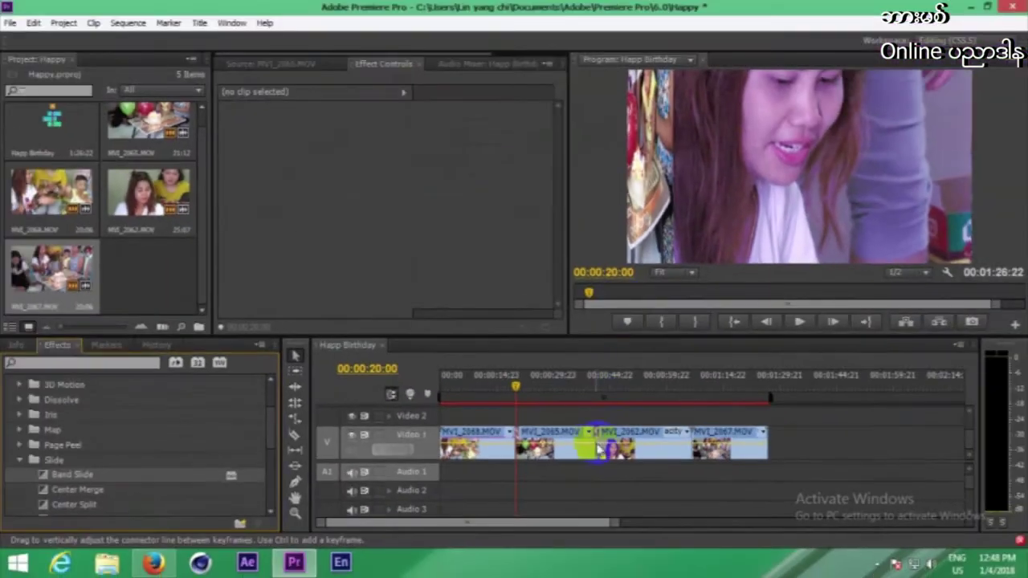
left_click(798, 322)
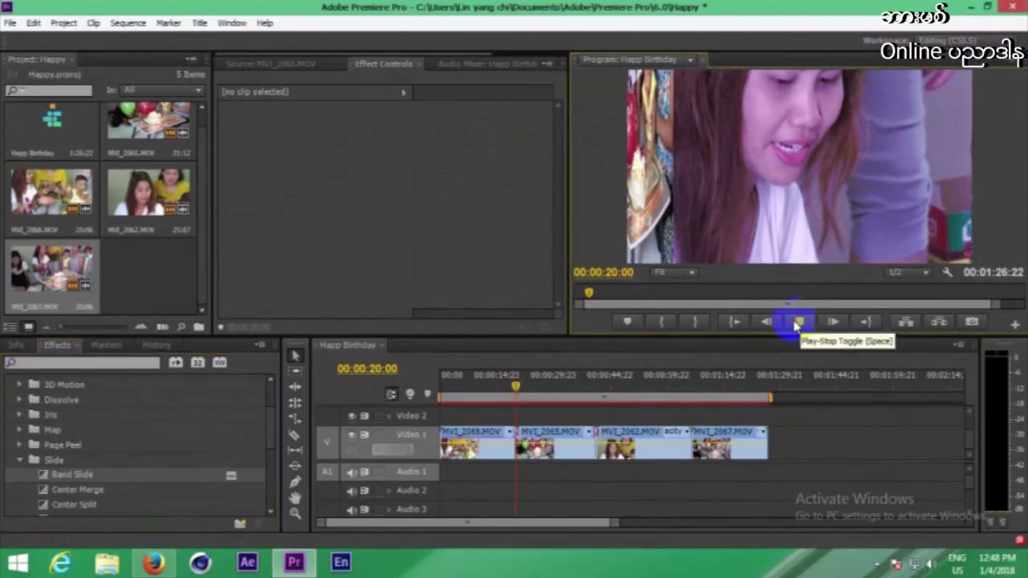
left_click(576, 387)
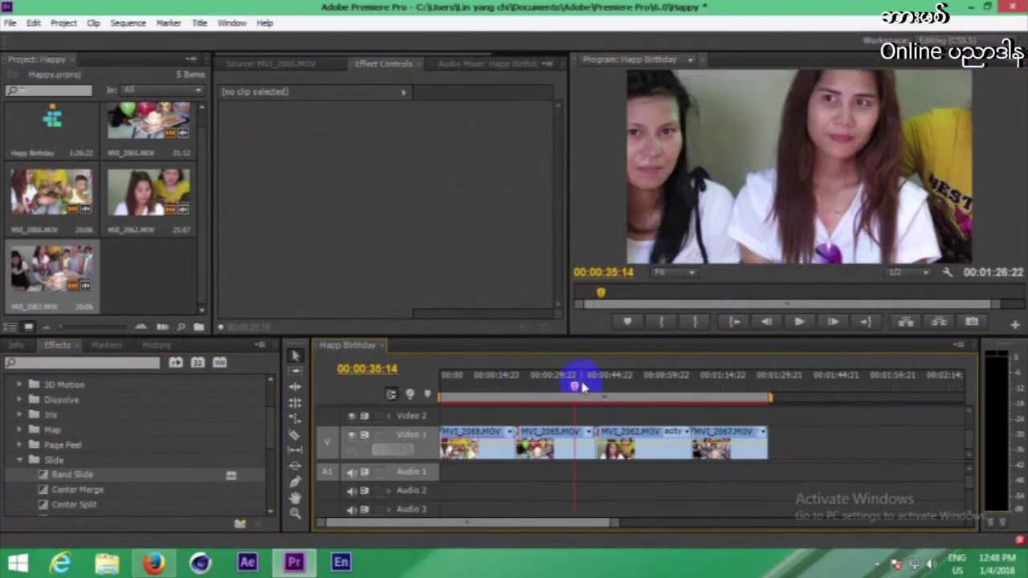
left_click(799, 322)
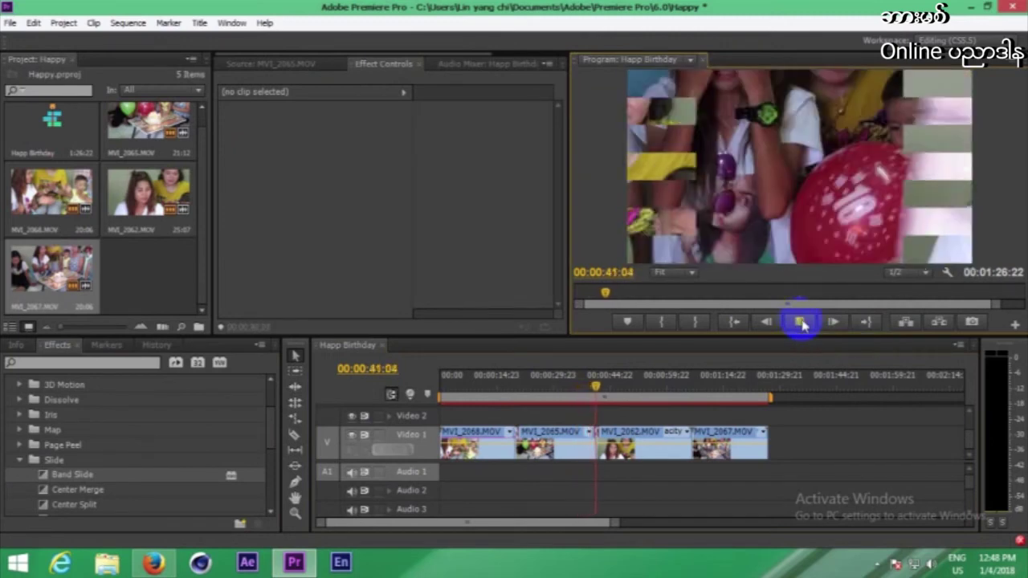
left_click(801, 322)
left_click_drag(617, 389, 598, 391)
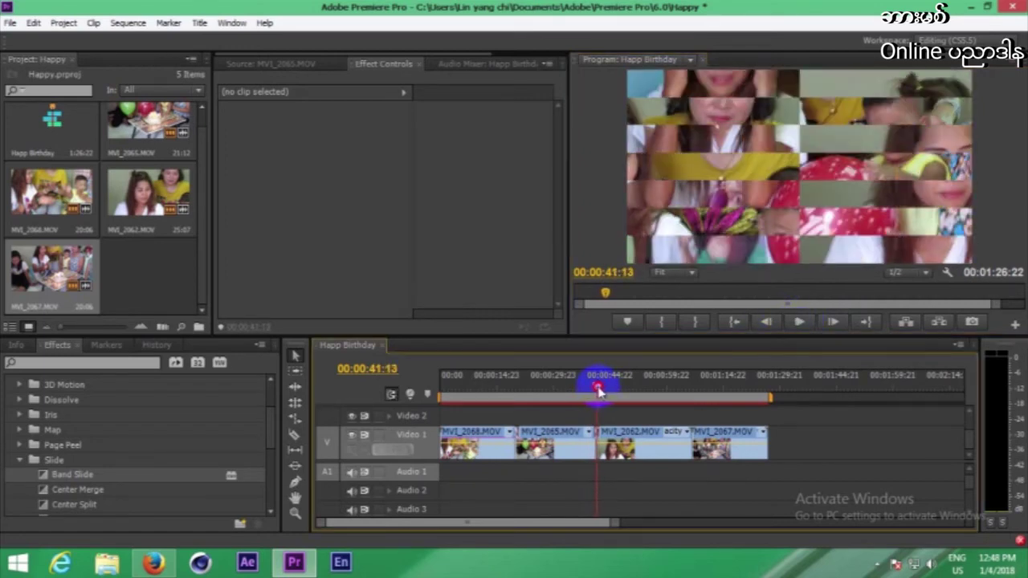
left_click_drag(599, 390, 595, 394)
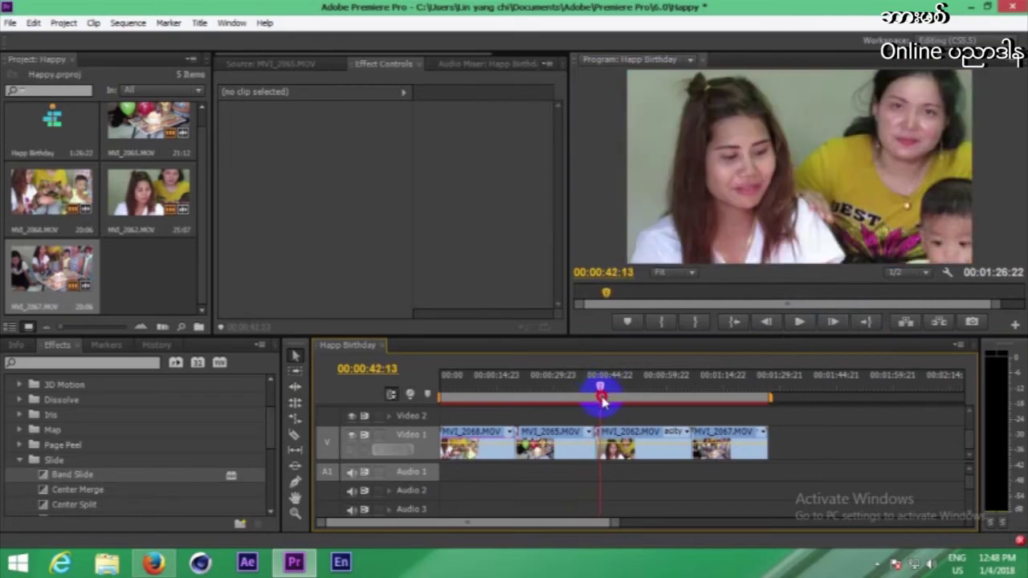
mouse_move(579, 400)
left_mouse_down()
mouse_move(500, 399)
mouse_move(526, 397)
left_mouse_up()
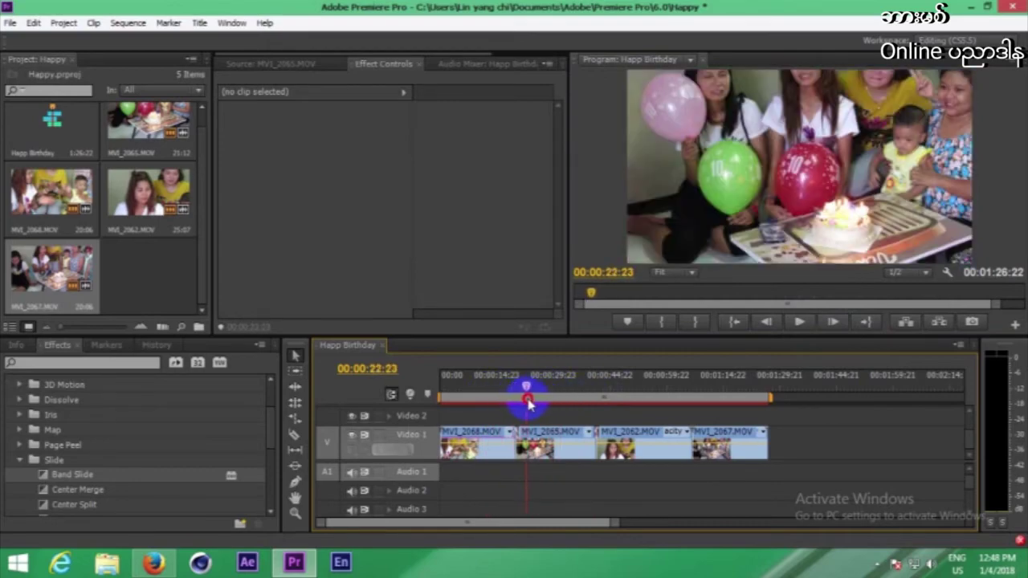
left_click(482, 387)
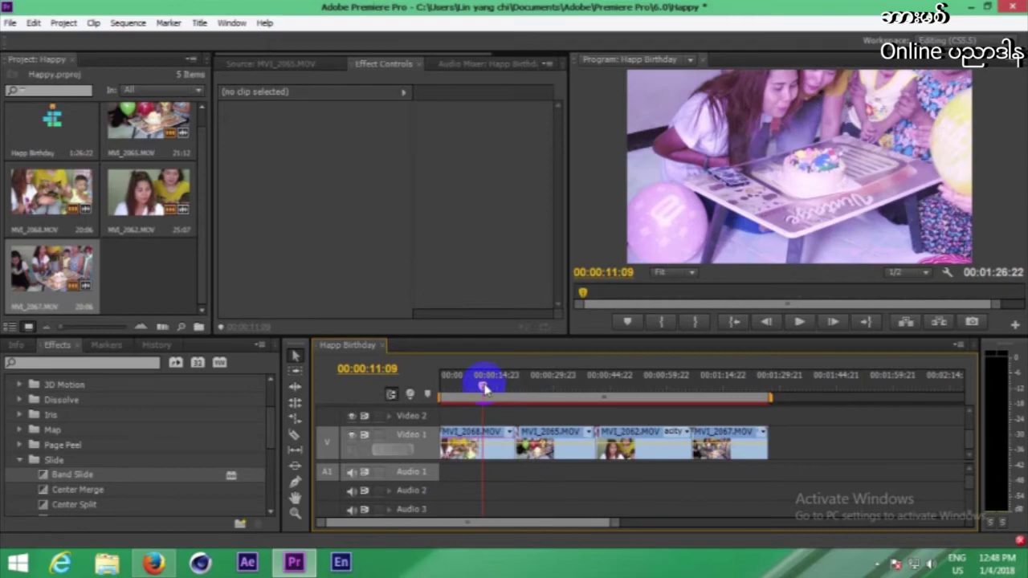
mouse_move(473, 389)
left_mouse_down()
mouse_move(511, 378)
mouse_move(610, 378)
mouse_move(579, 384)
left_mouse_up()
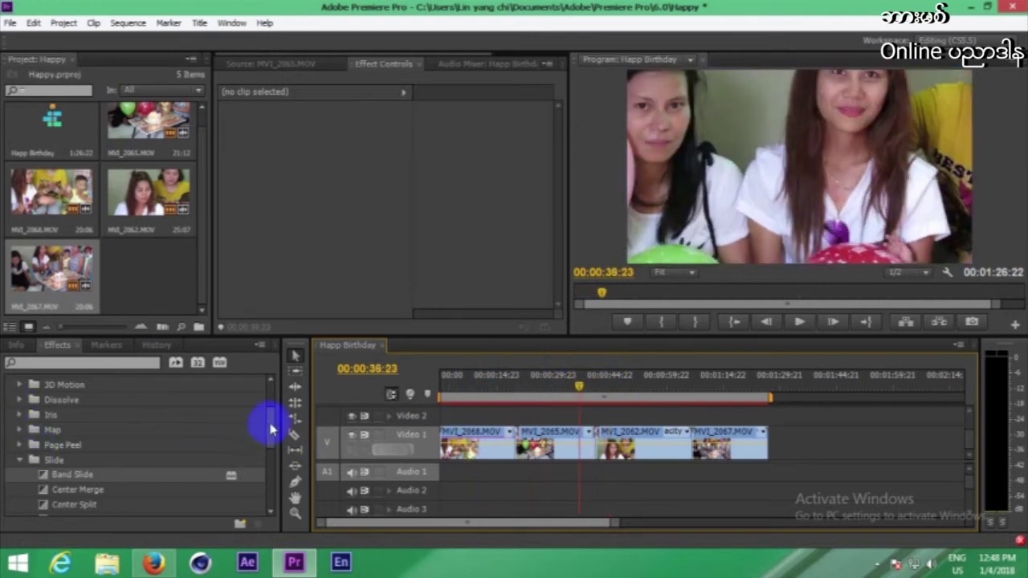
left_click_drag(270, 429, 273, 394)
left_click(15, 444)
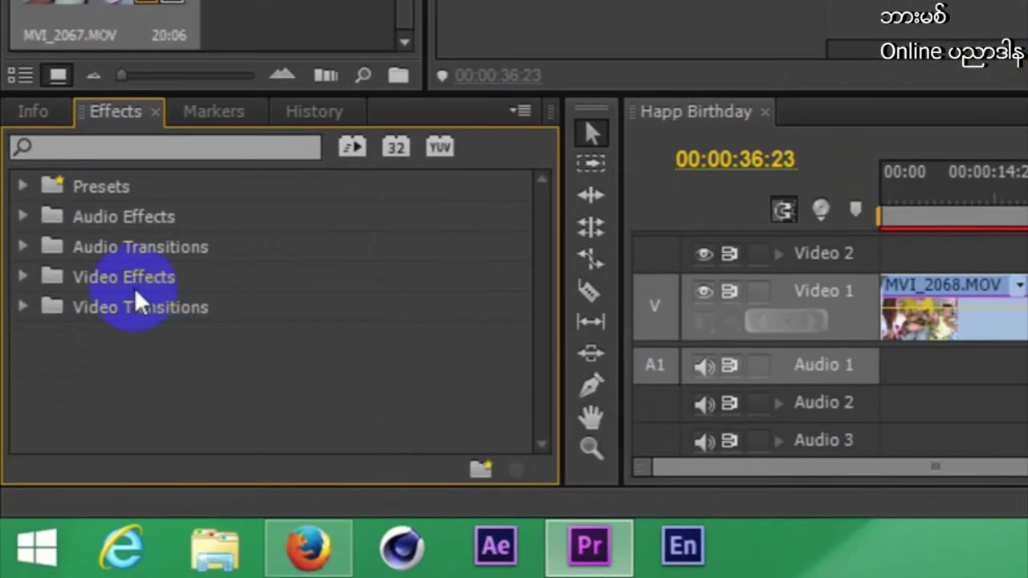
- Collapse the Video Effects folder and select the top-level Video Transitions category in Effects
left_click(141, 284)
left_click(25, 281)
left_click(24, 280)
left_click(172, 307)
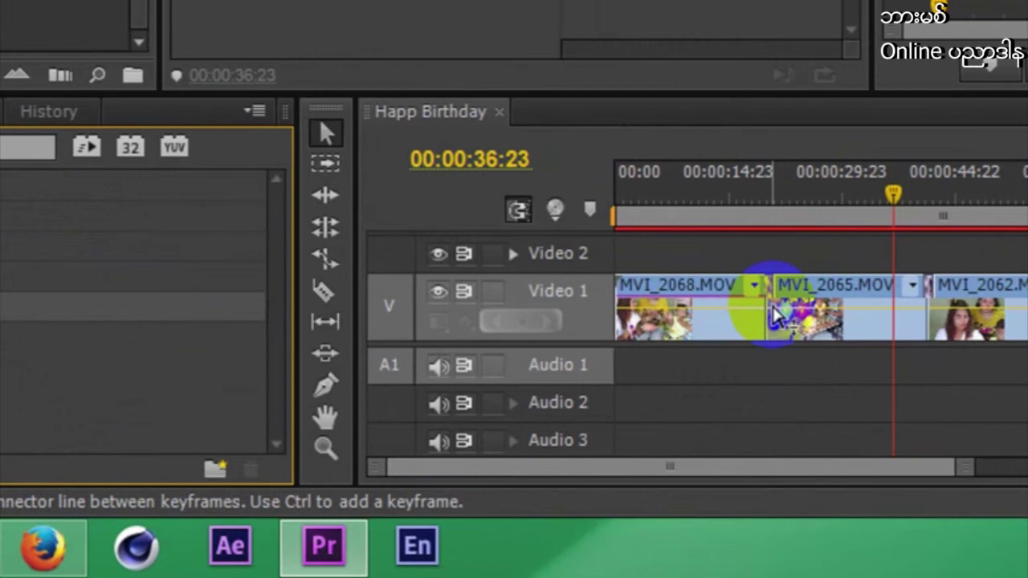
mouse_move(772, 315)
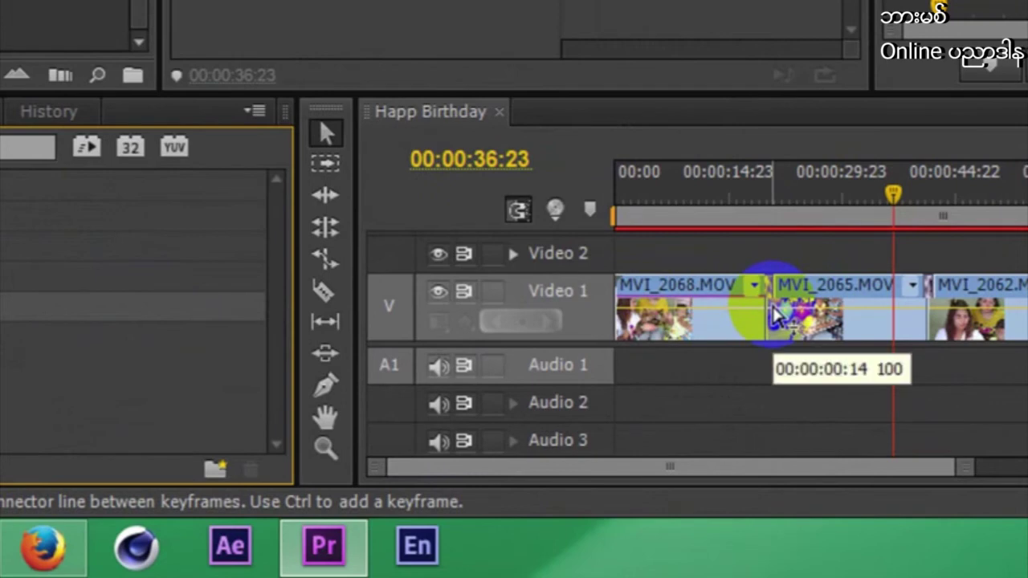
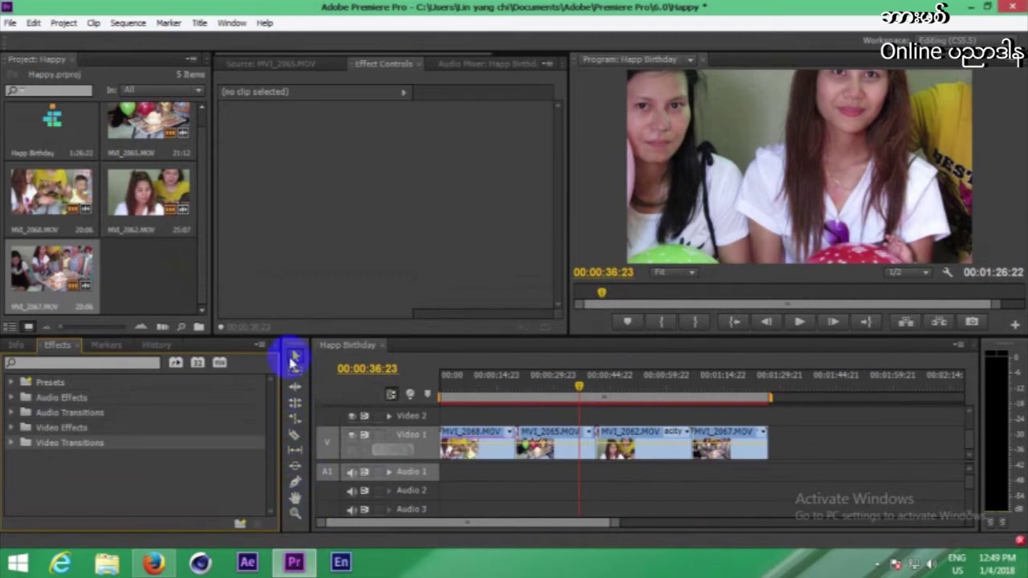
- Select MVI_2068.MOV, show the Video Effects folder, and set the playhead to 00:00:30:18
mouse_move(579, 396)
left_mouse_down()
mouse_move(784, 400)
mouse_move(752, 400)
left_mouse_up()
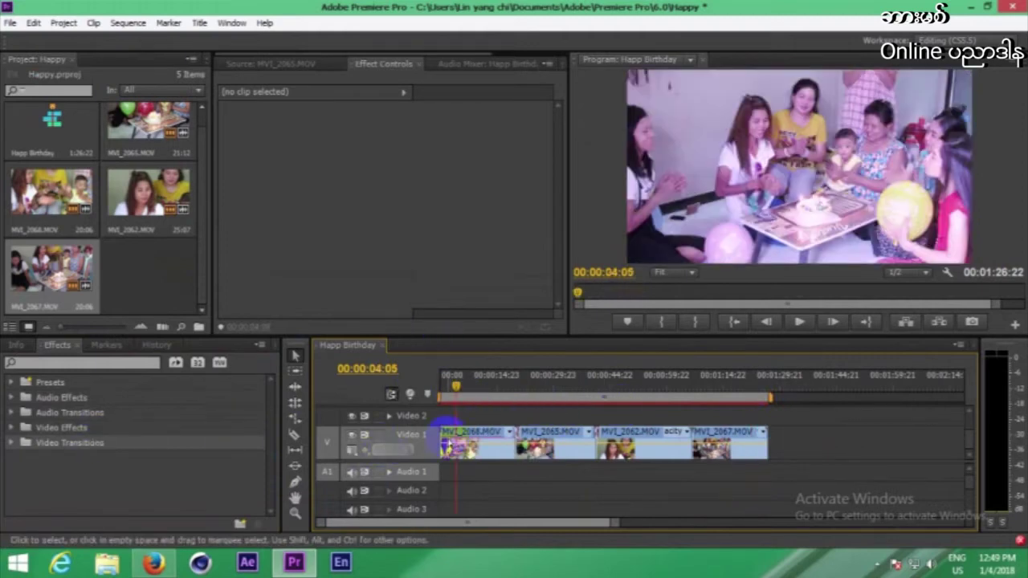
left_click(457, 450)
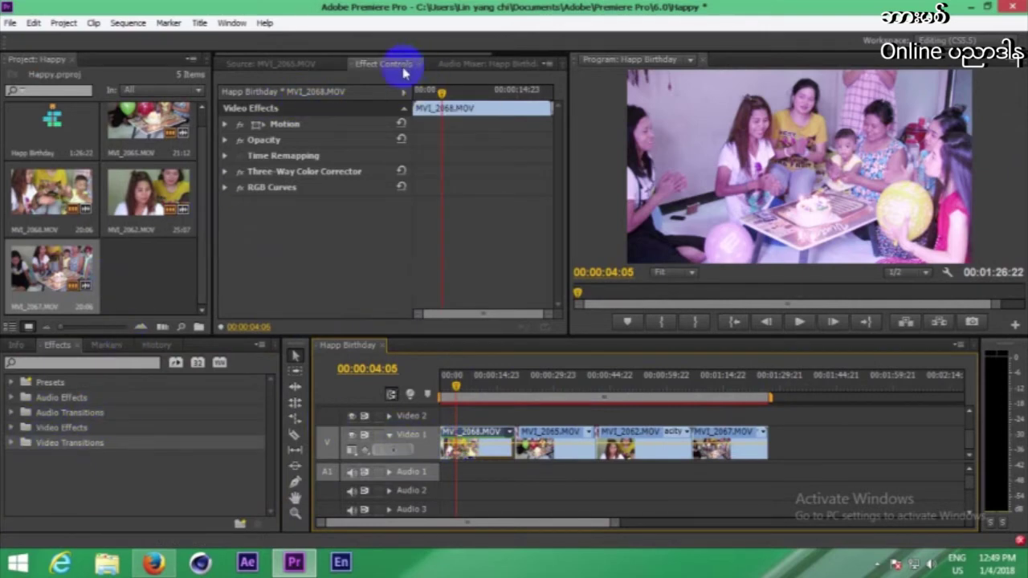
left_click(60, 430)
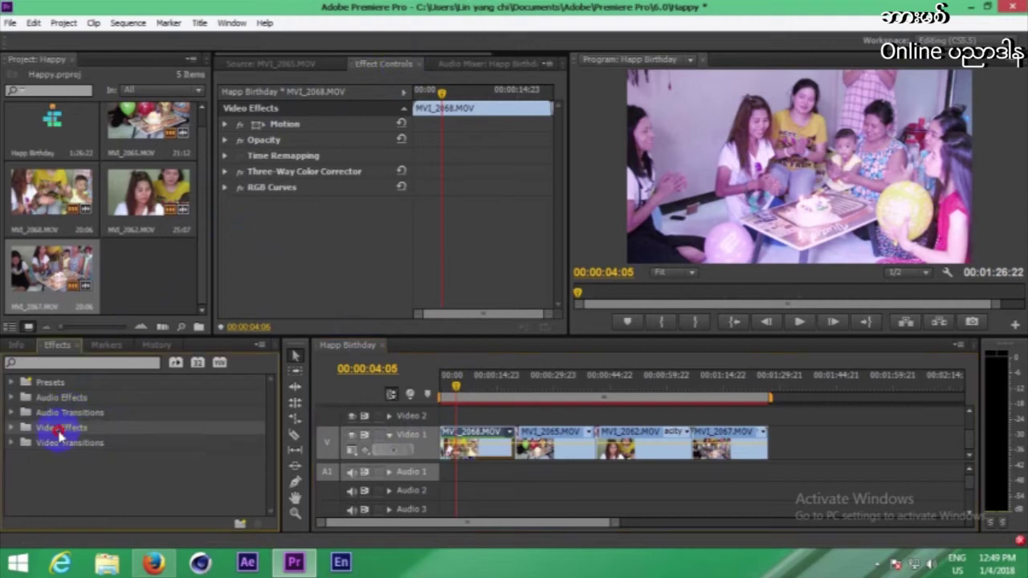
left_click(557, 387)
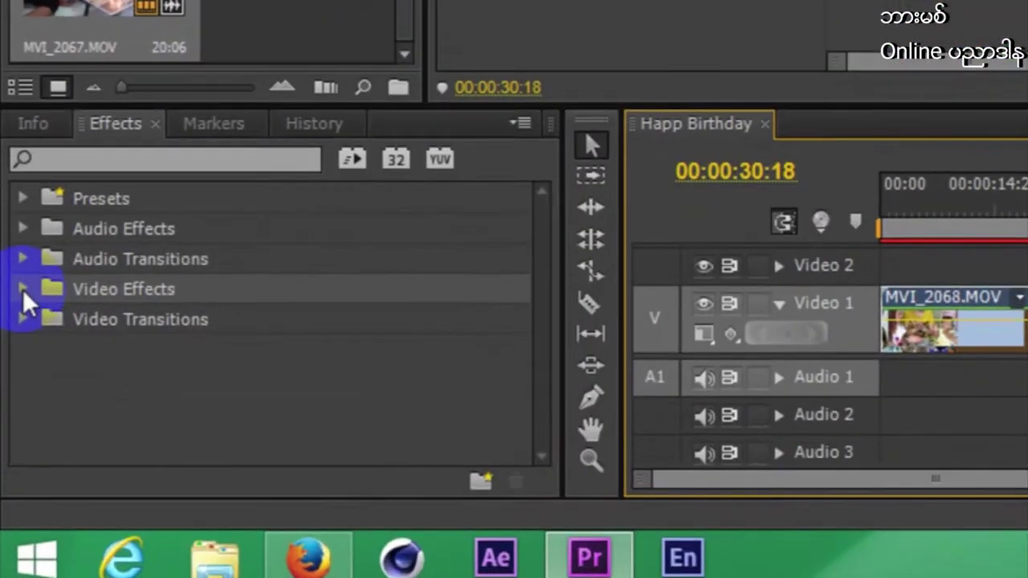
- Try Change Color on the second clip with Hue Transform 106.0, then delete it
left_click(11, 428)
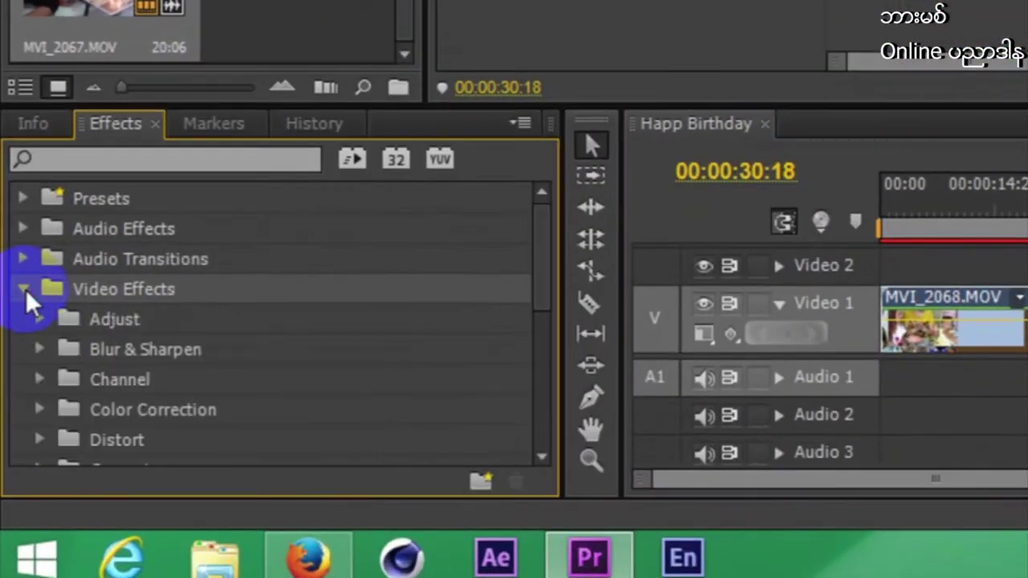
left_click(40, 410)
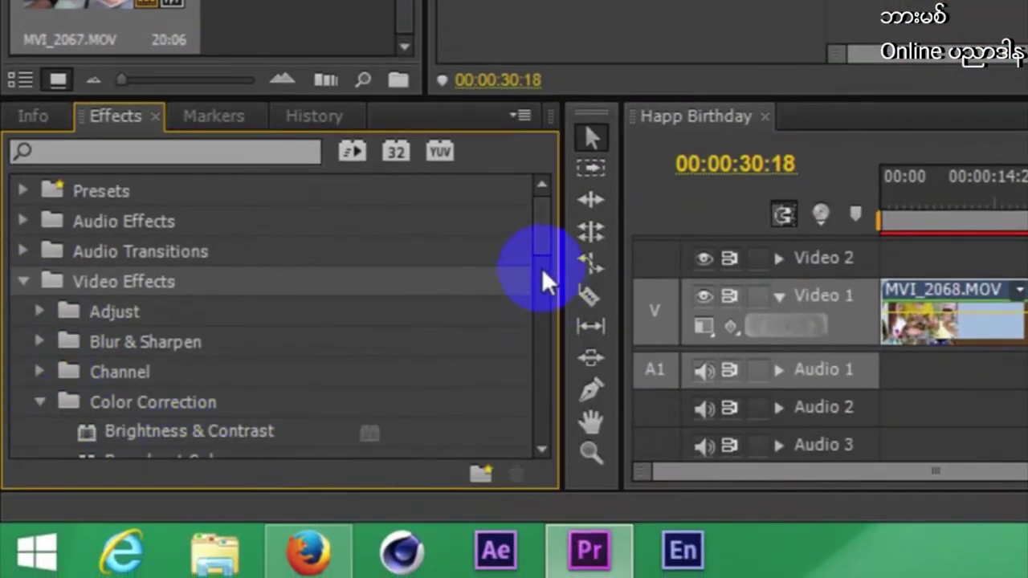
scroll(541, 257, "down", 1)
left_click_drag(156, 400, 935, 325)
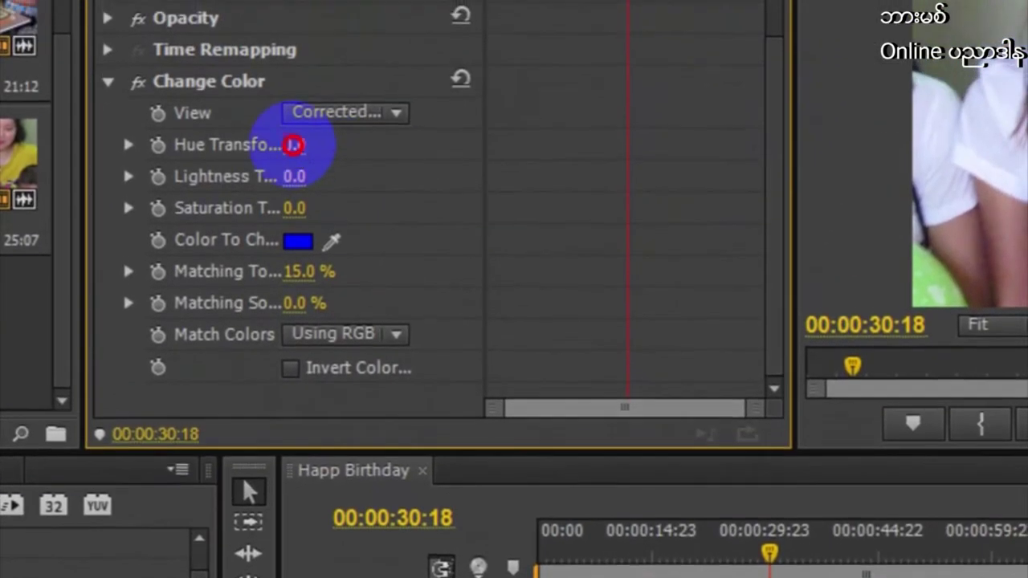
mouse_move(294, 131)
left_mouse_down()
mouse_move(352, 165)
mouse_move(334, 249)
left_mouse_up()
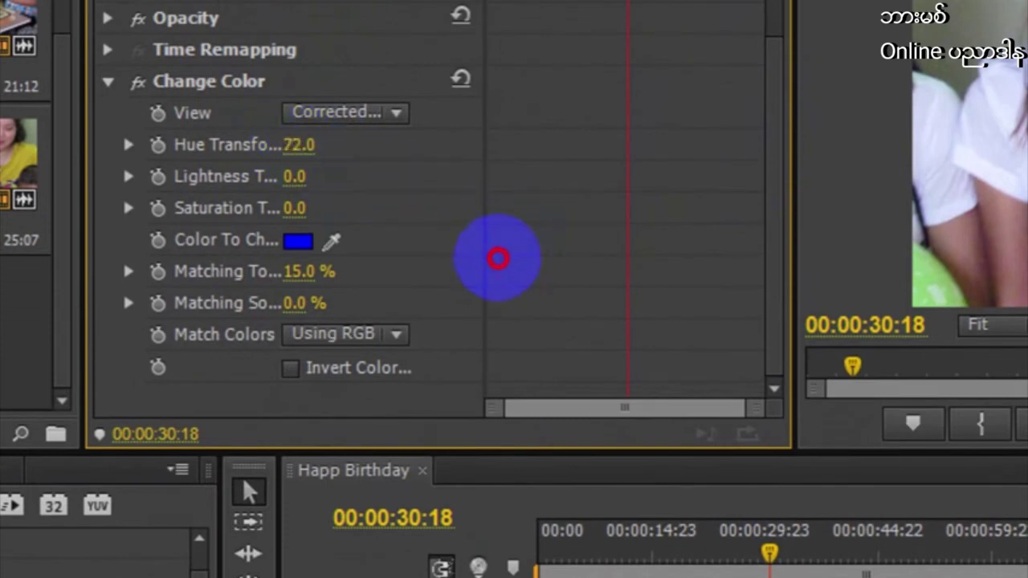
left_click_drag(334, 249, 554, 289)
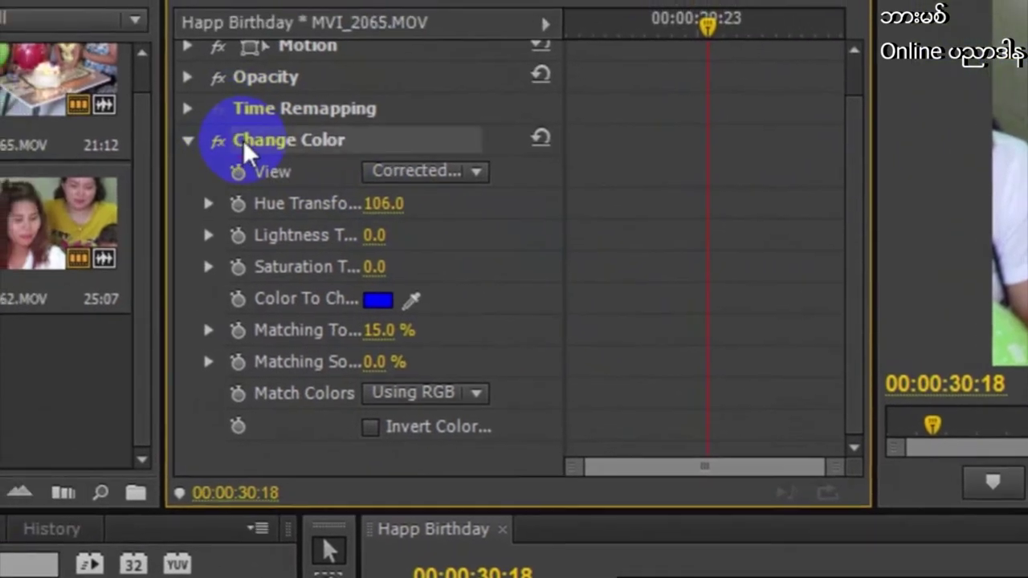
key("Delete")
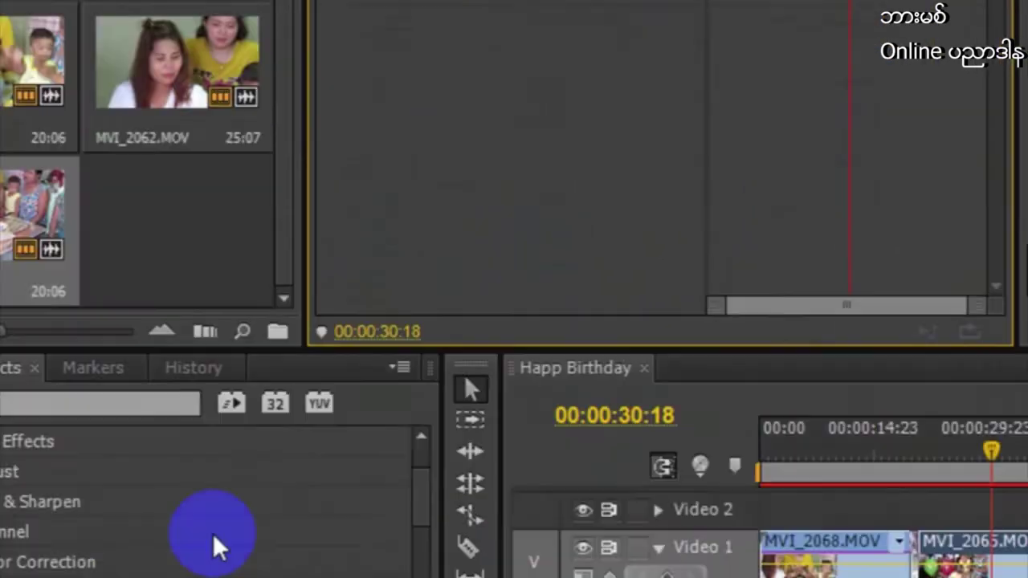
- Apply RGB Curves to MVI_2065.MOV, bow the Master curve upward, and toggle it off to compare
scroll(415, 458, "down", 3)
scroll(290, 463, "down", 2)
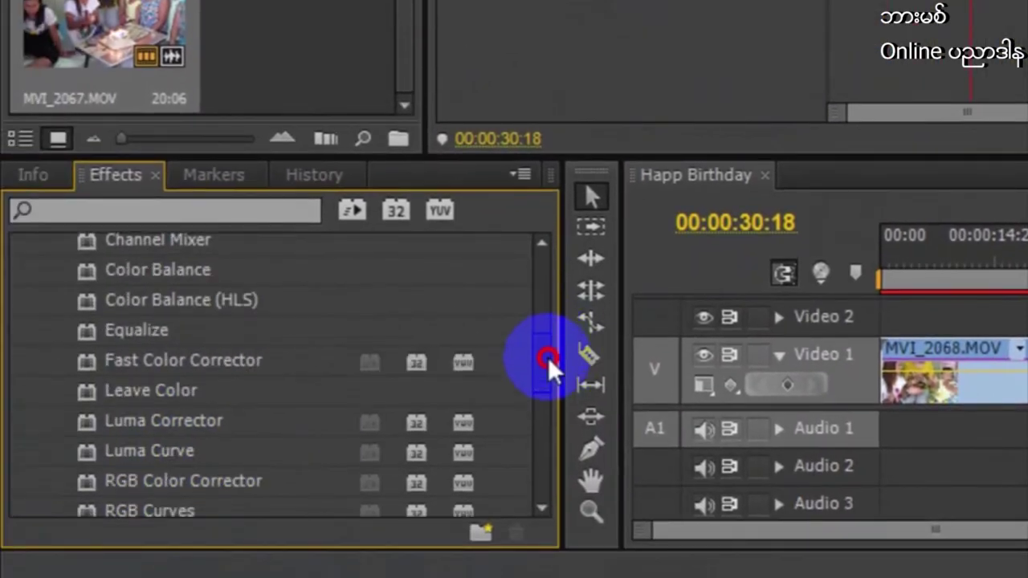
left_click_drag(550, 345, 531, 386)
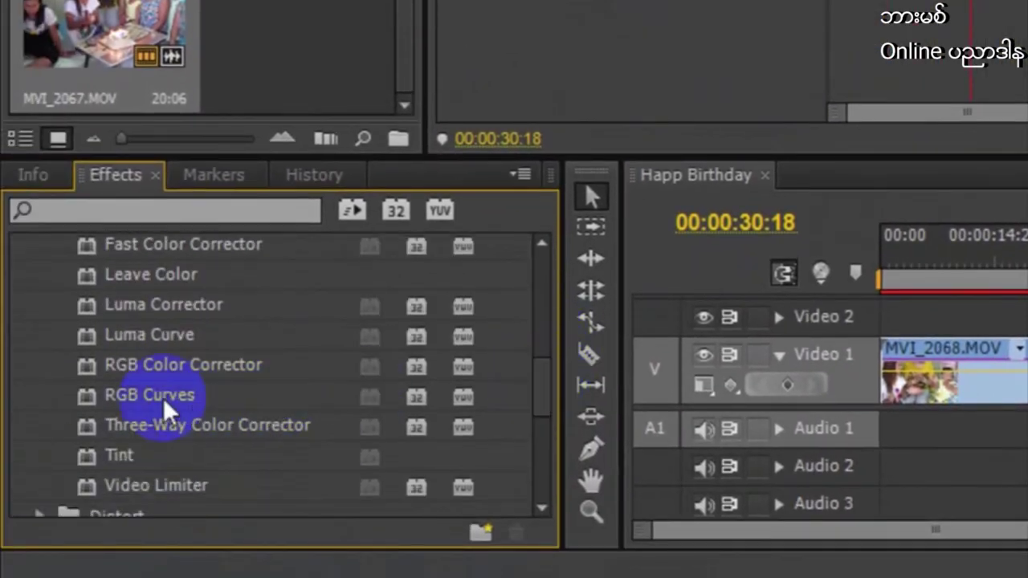
left_click_drag(160, 396, 791, 399)
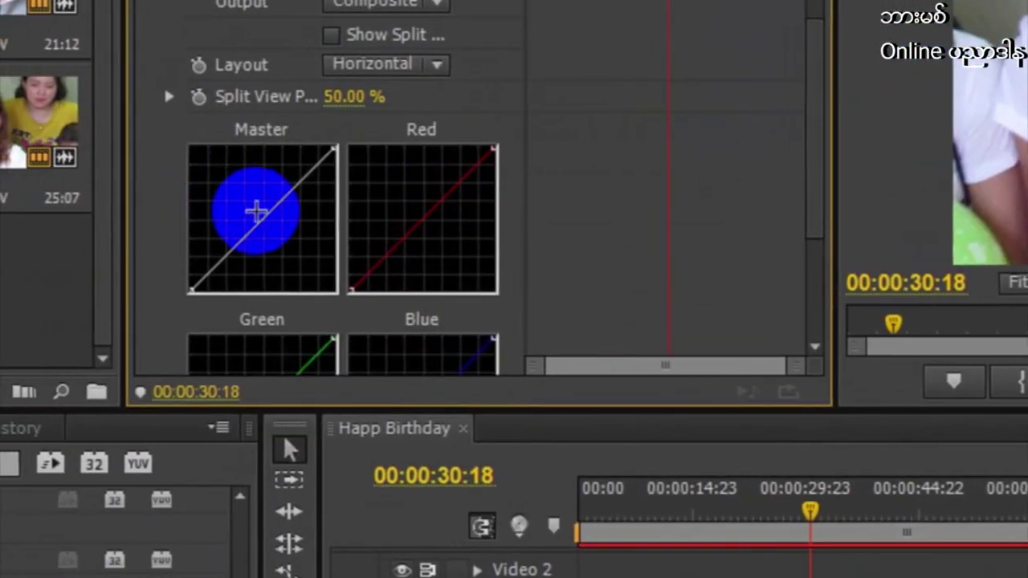
left_click_drag(255, 221, 262, 208)
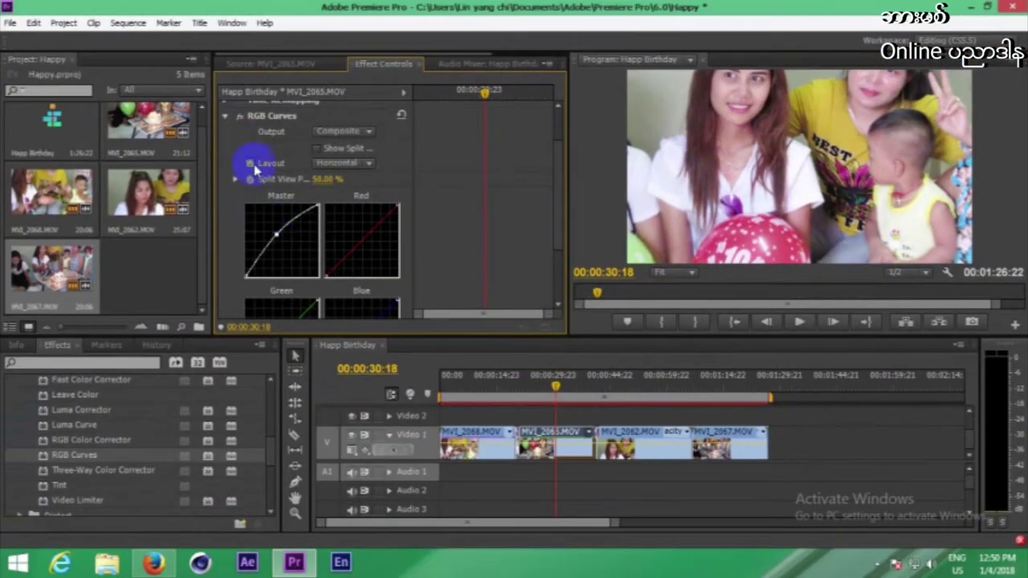
left_click(238, 119)
- Re-enable RGB Curves and zoom the timeline in on the cut between the first two clips
left_click(239, 119)
mouse_move(556, 391)
left_mouse_down()
mouse_move(509, 414)
mouse_move(516, 419)
left_mouse_up()
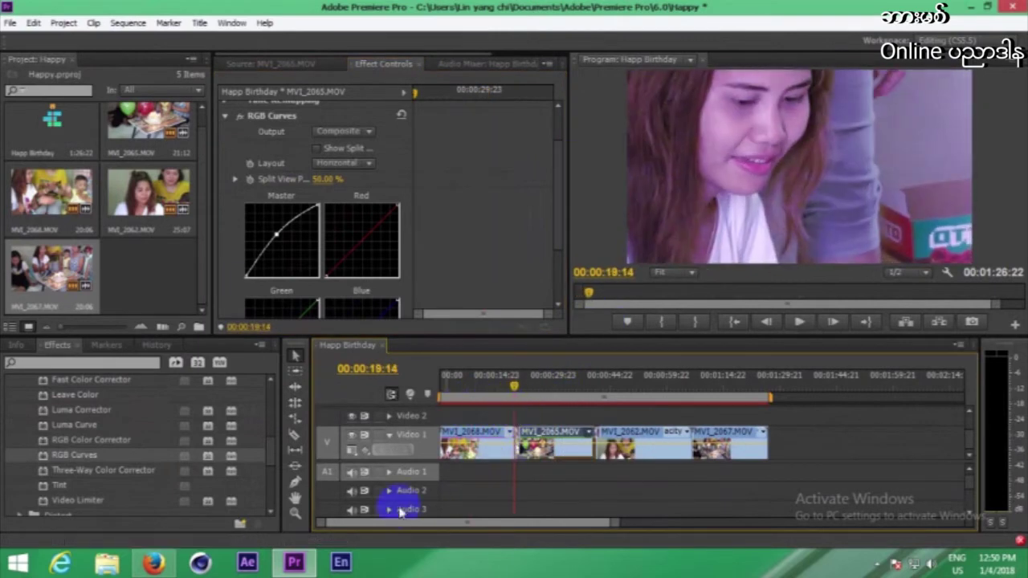
left_click(295, 514)
left_click(575, 468)
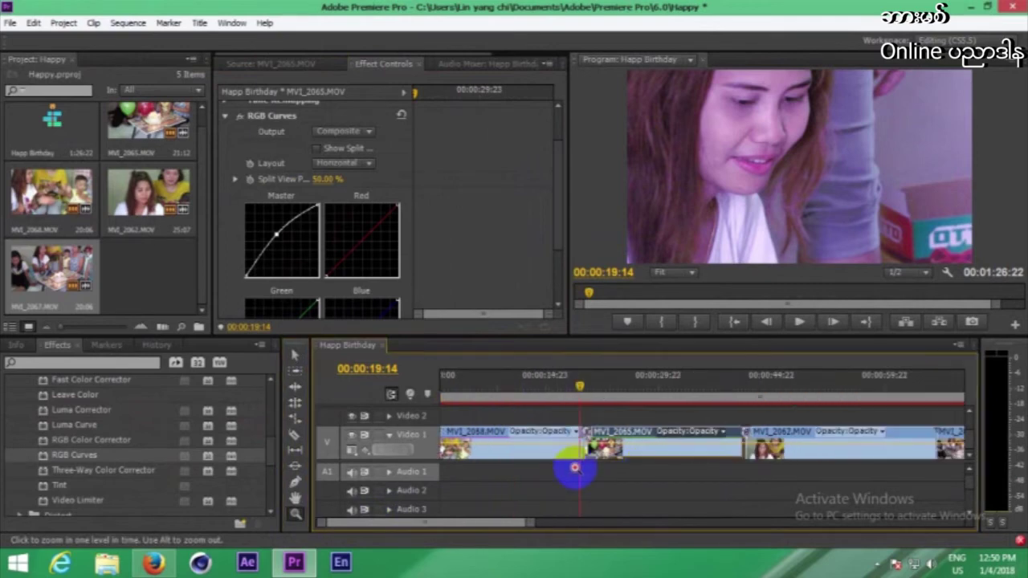
left_click(295, 354)
- Align the 00:00:01:06 Cube Spin transition to start at the cut, then zoom back out
left_click_drag(587, 434, 593, 434)
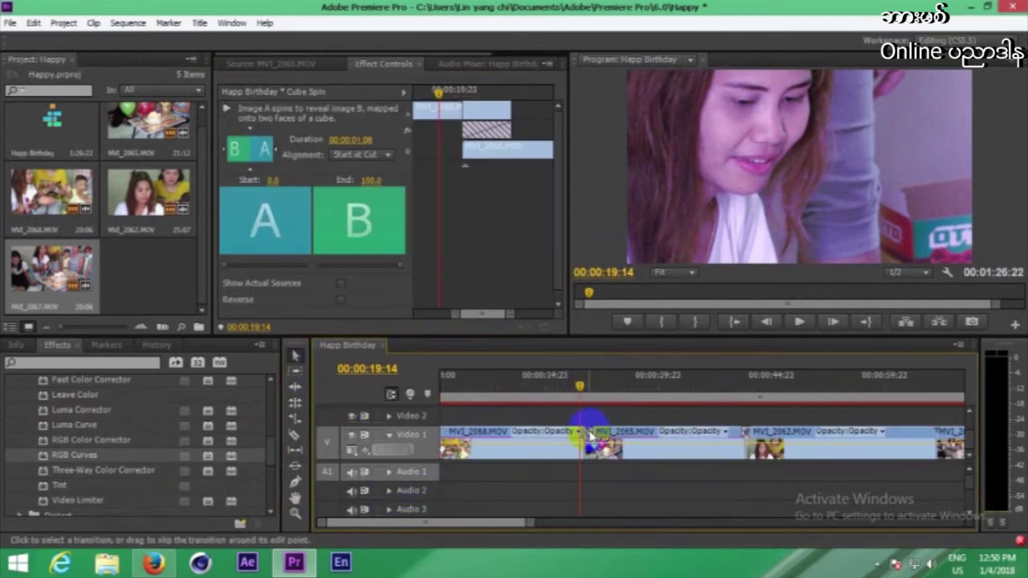
left_click_drag(593, 434, 587, 437)
left_click(587, 435)
left_click(589, 437)
left_click_drag(589, 437, 592, 440)
left_click(295, 513)
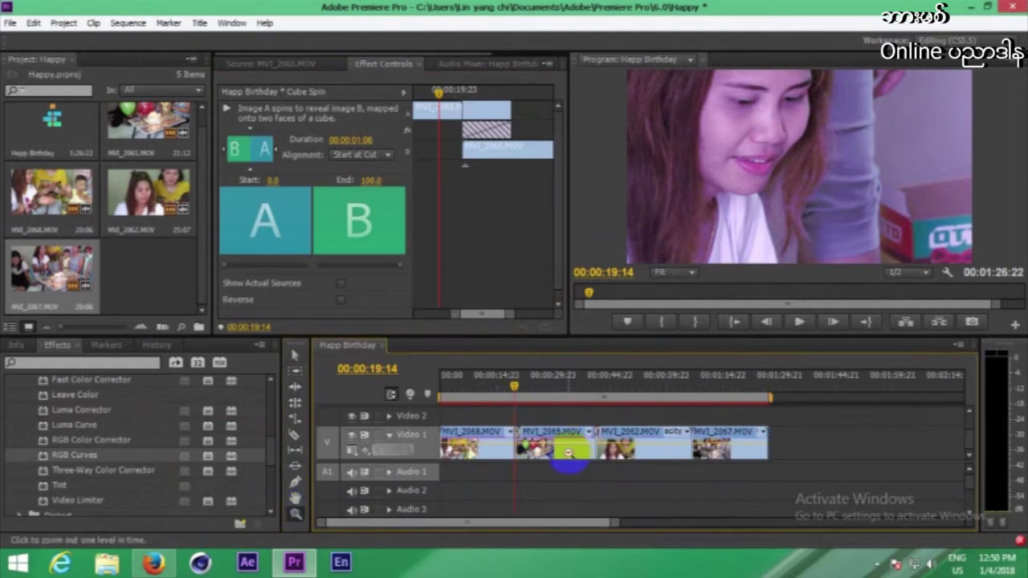
left_click(569, 453)
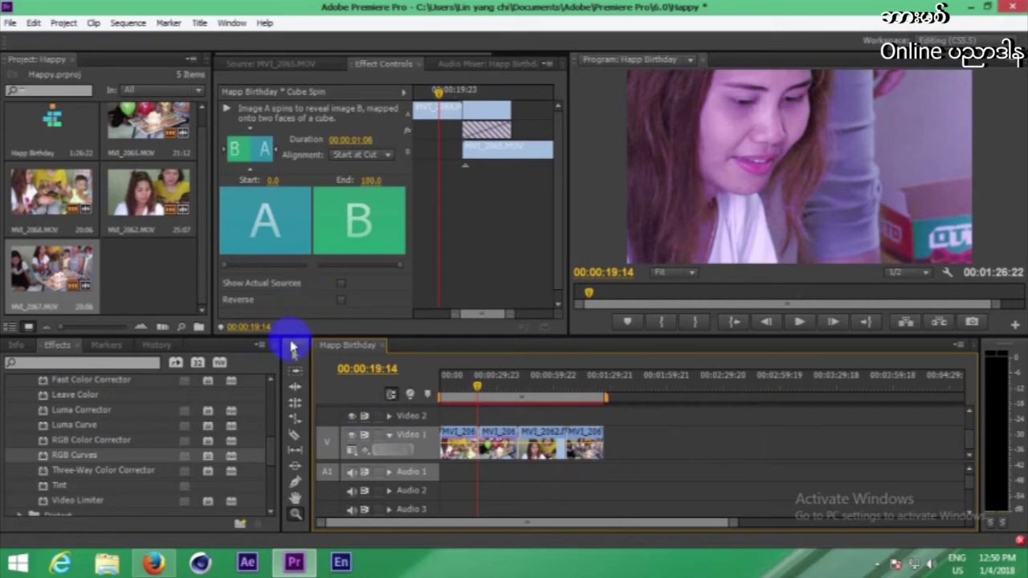
left_click(294, 356)
mouse_move(484, 375)
left_mouse_down()
mouse_move(590, 401)
mouse_move(589, 434)
mouse_move(537, 444)
left_mouse_up()
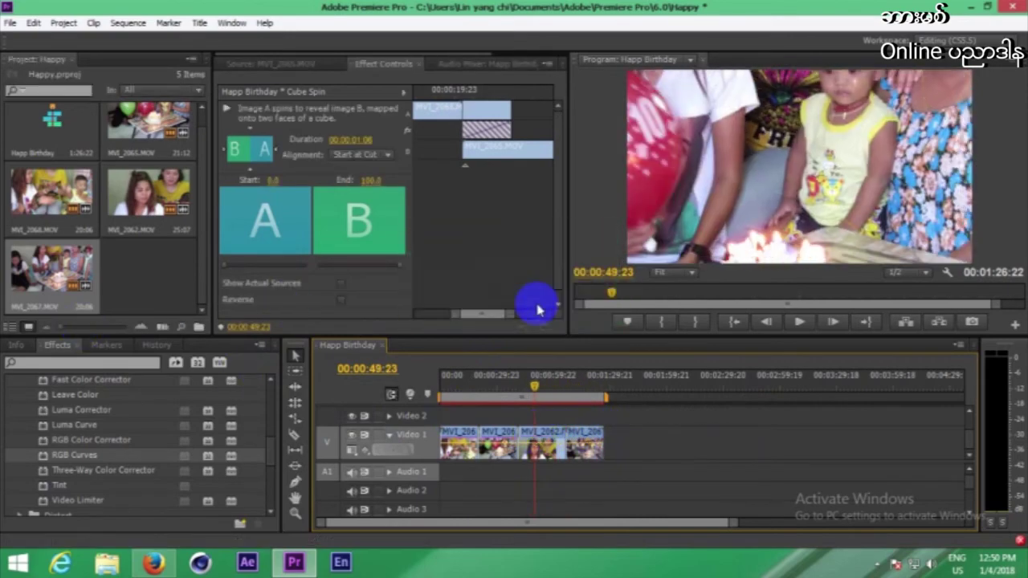
mouse_move(537, 395)
left_mouse_down()
mouse_move(468, 401)
mouse_move(484, 411)
left_mouse_up()
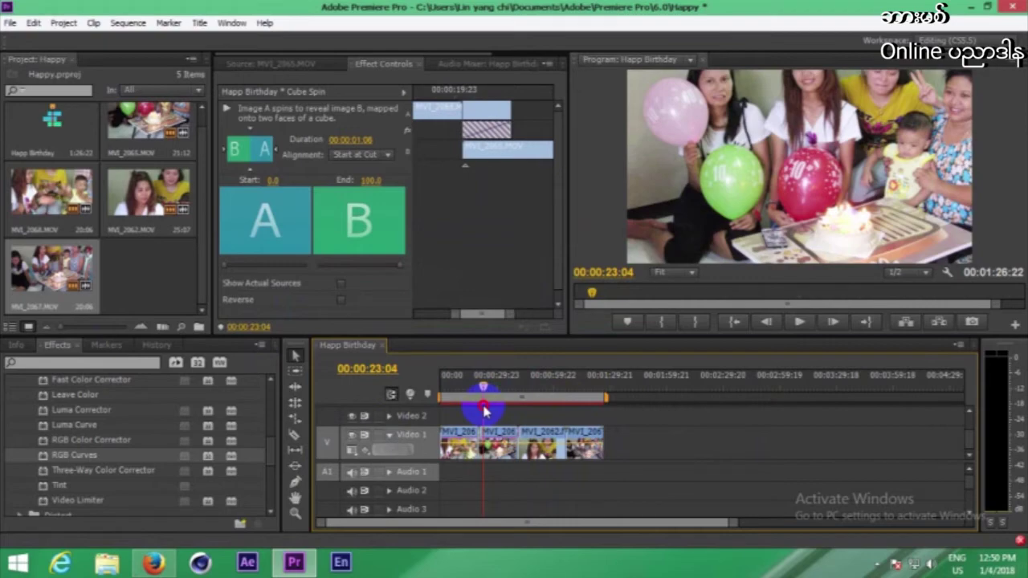
mouse_move(482, 392)
left_mouse_down()
mouse_move(464, 394)
mouse_move(512, 399)
left_mouse_up()
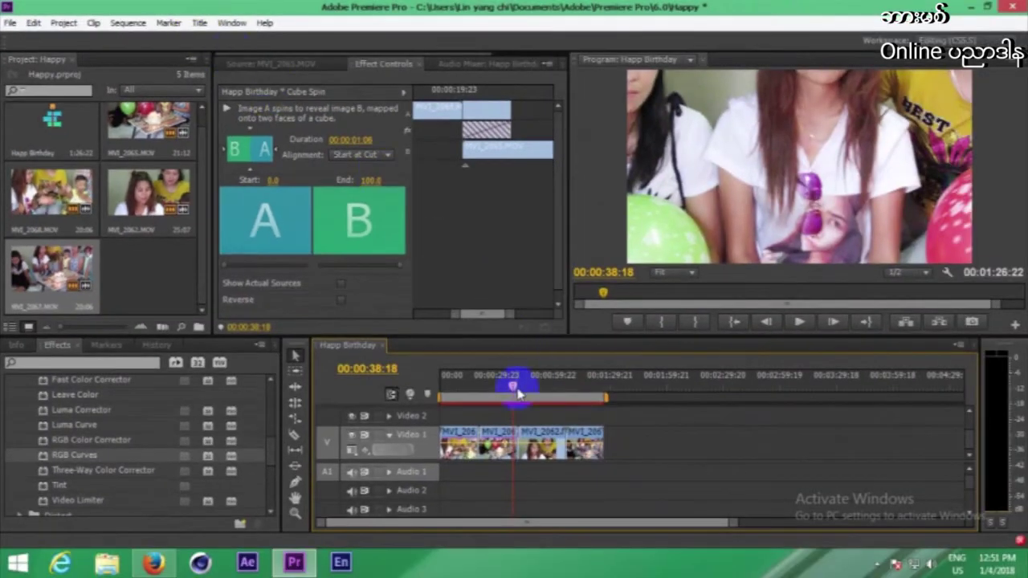
left_click_drag(518, 393, 565, 402)
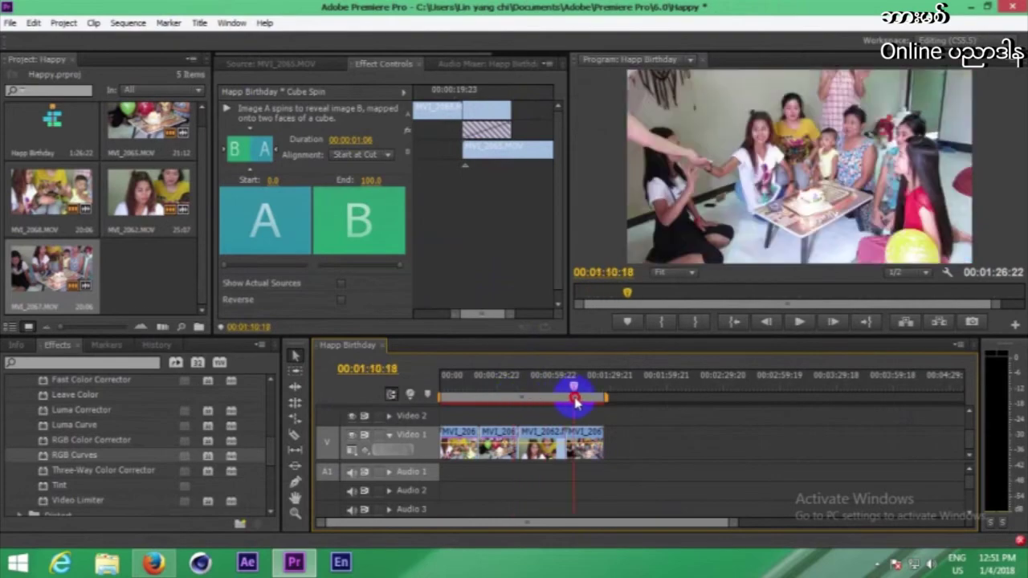
left_click_drag(567, 404, 504, 405)
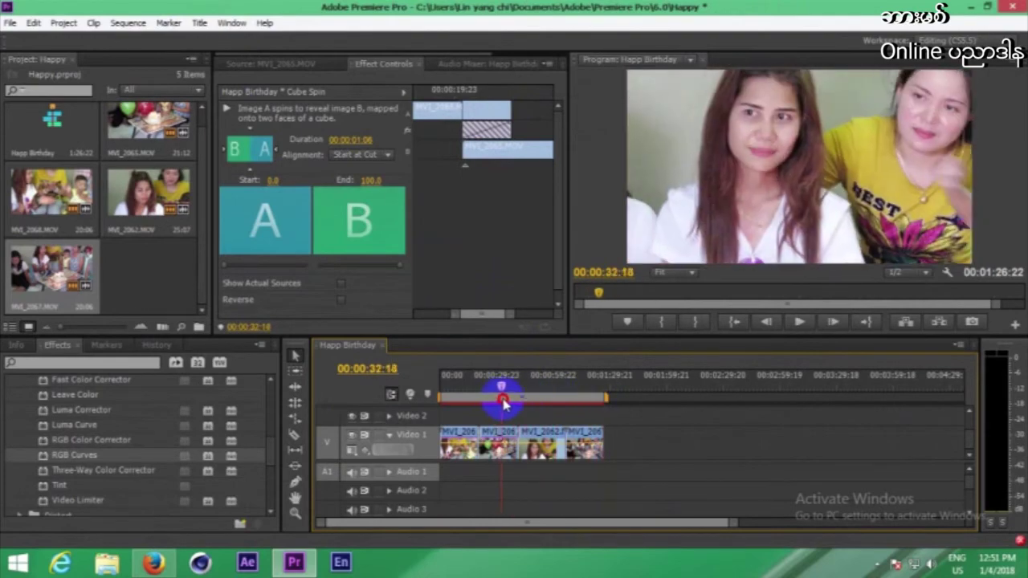
left_click(800, 322)
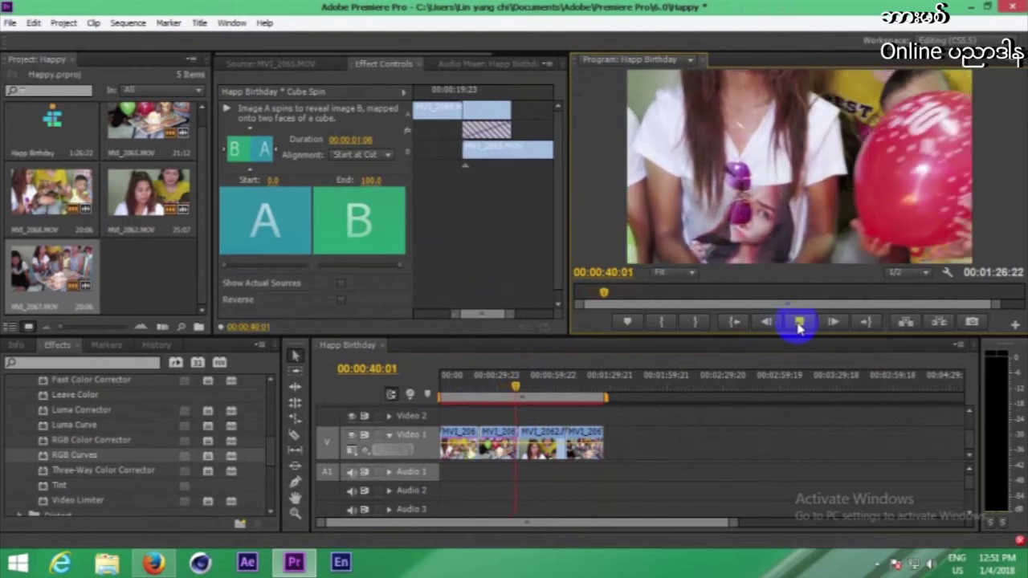
left_click(799, 324)
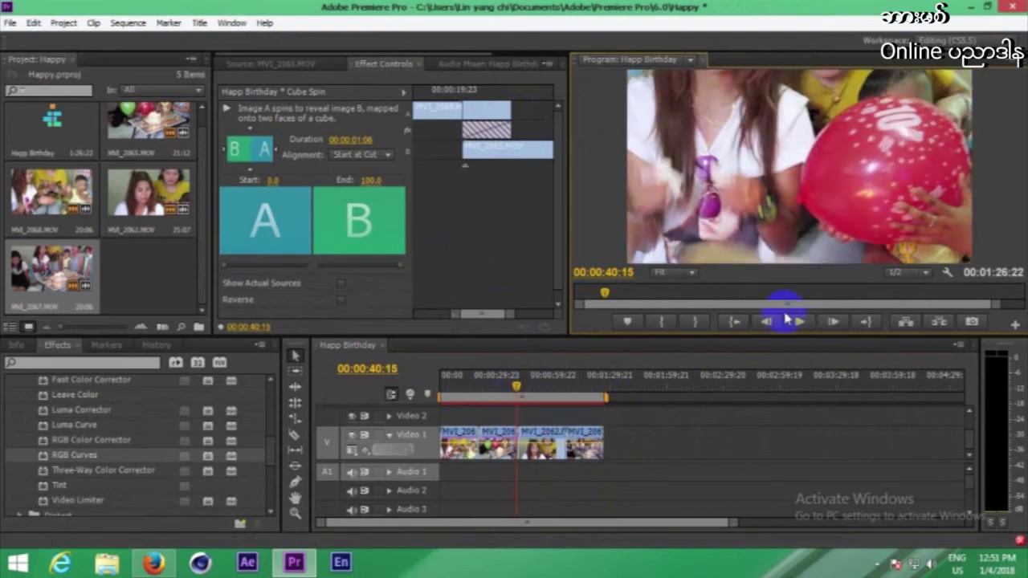
left_click(799, 322)
left_click(803, 324)
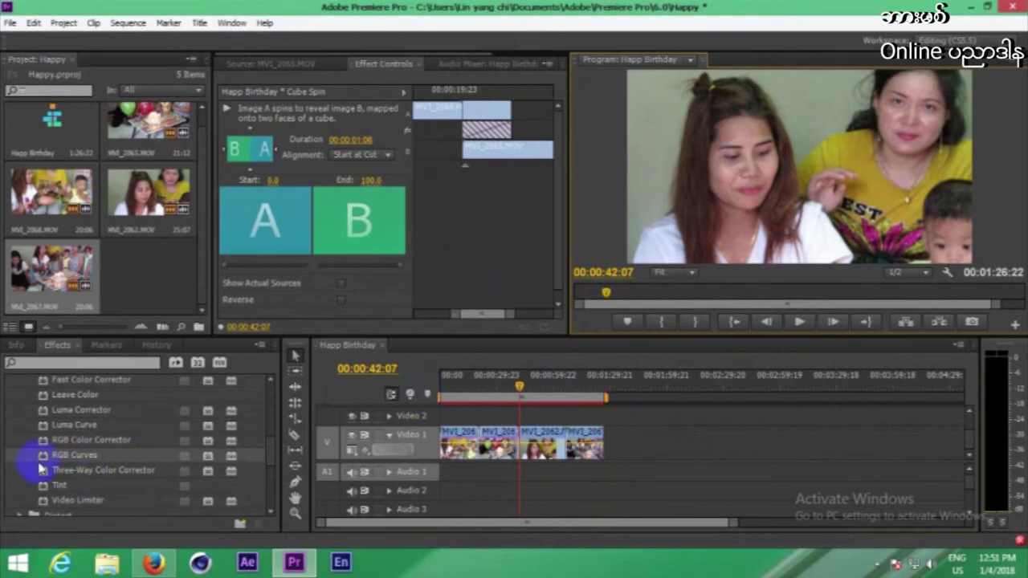
- Collapse Color Correction, select MVI_2068, and zoom the timeline in on the clips
left_click_drag(271, 446, 271, 414)
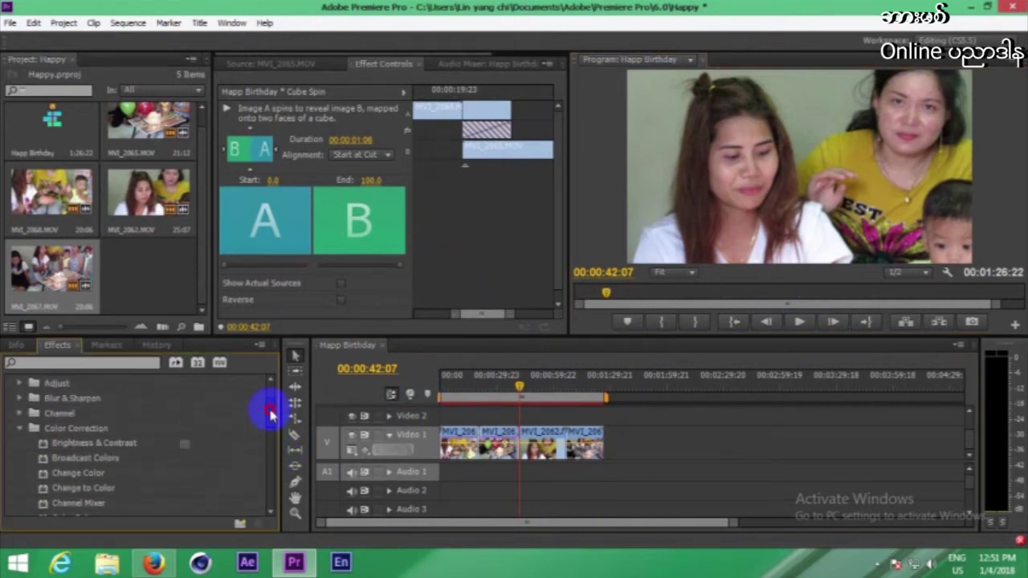
left_click(20, 429)
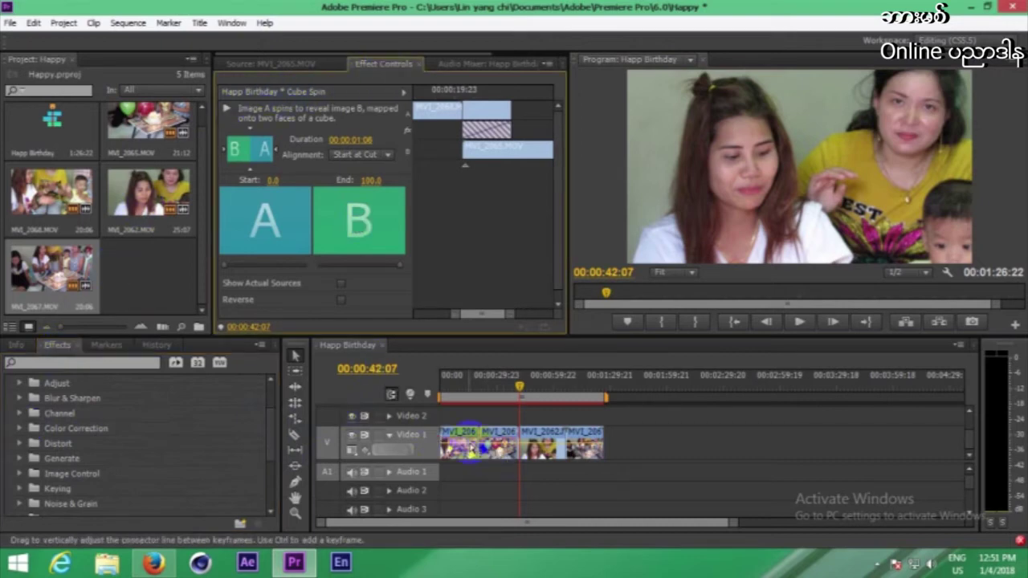
left_click(442, 438)
left_click(457, 441)
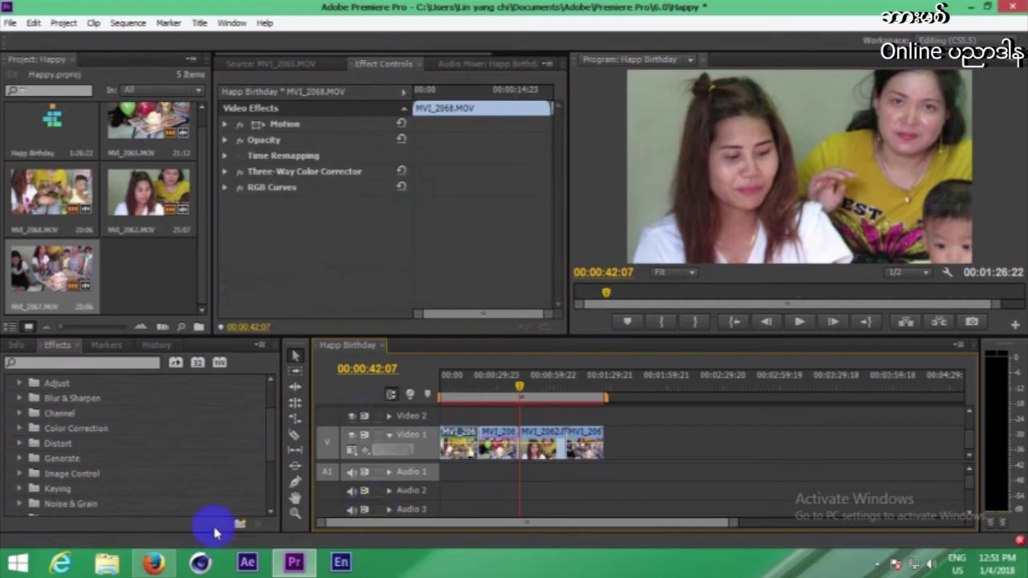
left_click(295, 516)
left_click(549, 472)
left_click(295, 355)
- Delete the other clips following MVI_2068 from Video 1
left_click(524, 438)
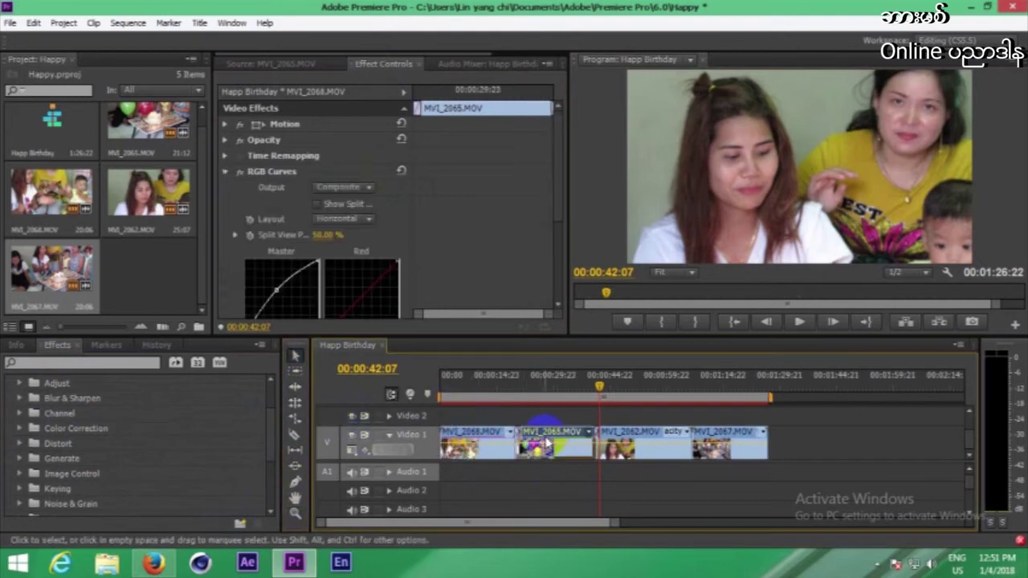
key("Delete")
key("Delete")
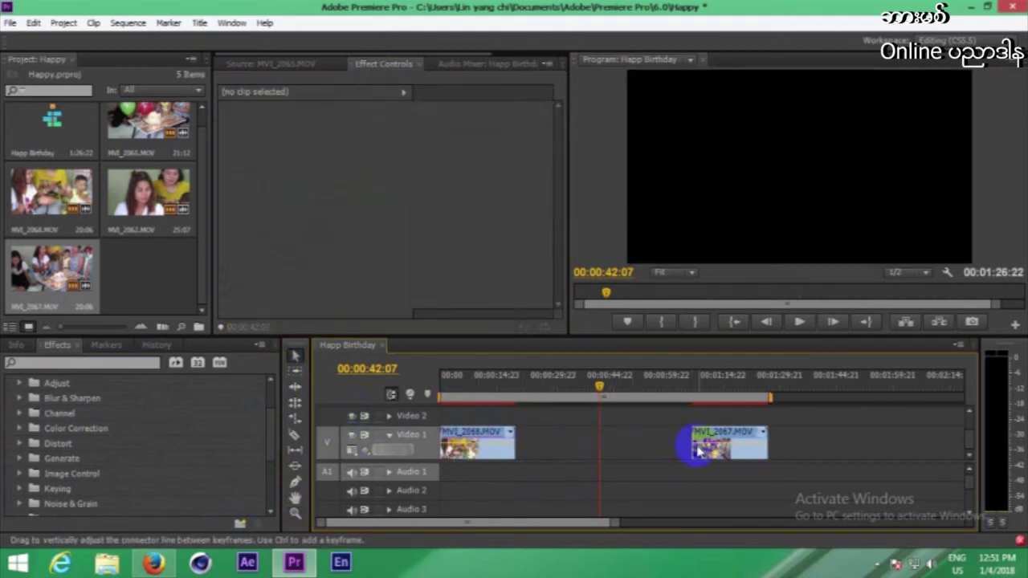
left_click(718, 449)
key("Delete")
- Trim MVI_2068, razor-split it near 00:00:06:19, and delete the second half
left_click(510, 440)
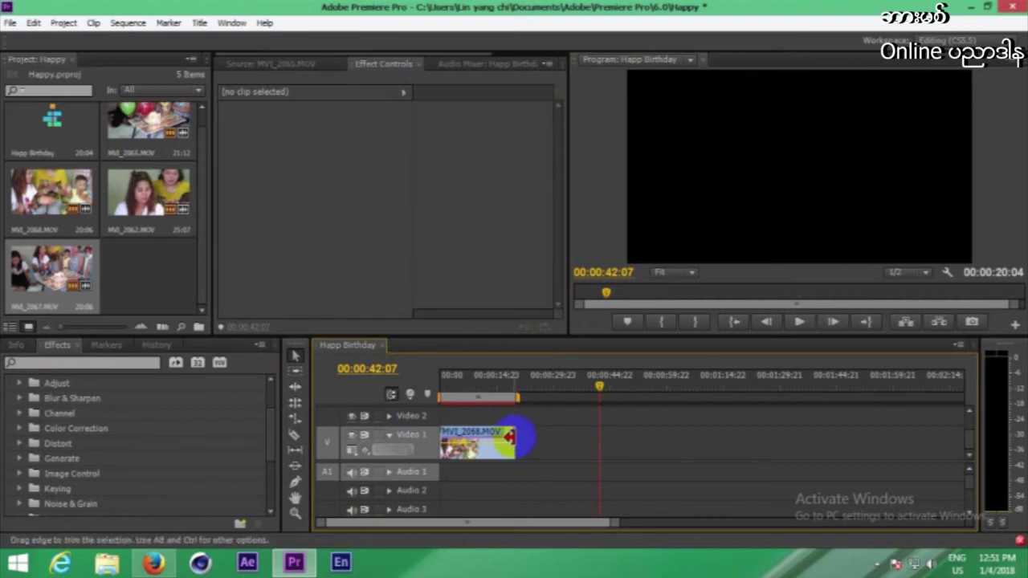
left_click_drag(509, 436, 466, 434)
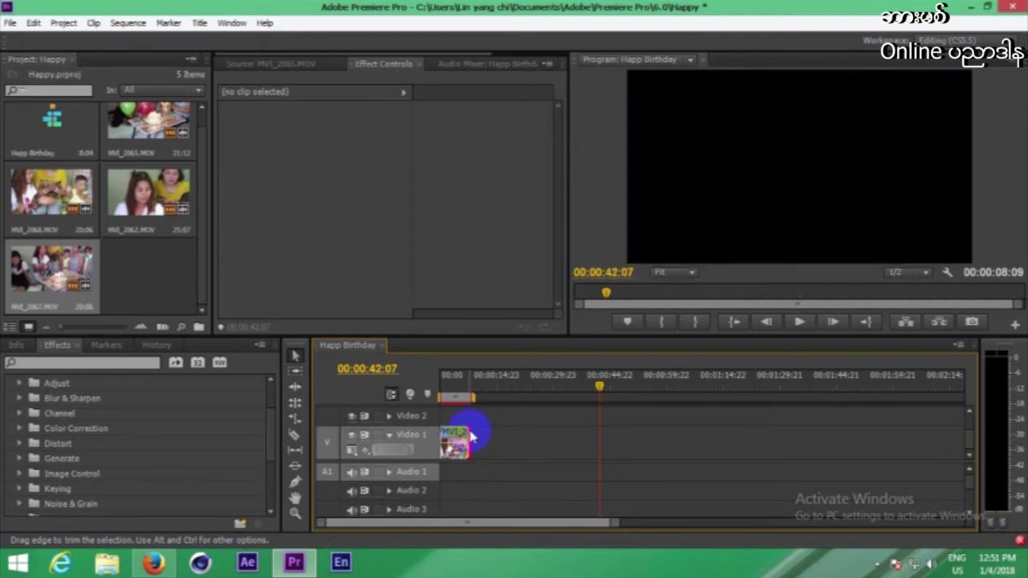
left_click_drag(456, 394, 466, 392)
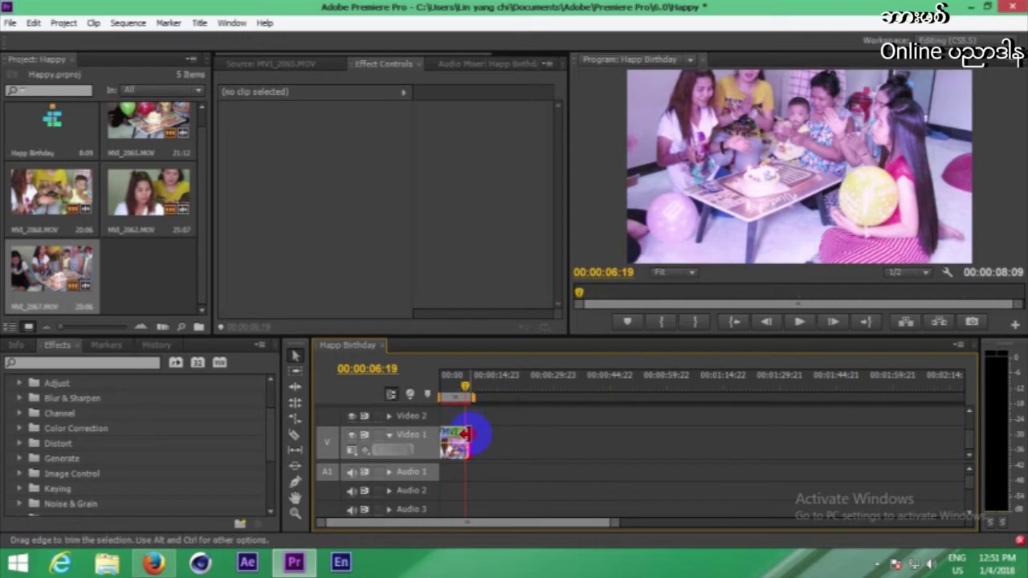
left_click_drag(488, 433, 518, 433)
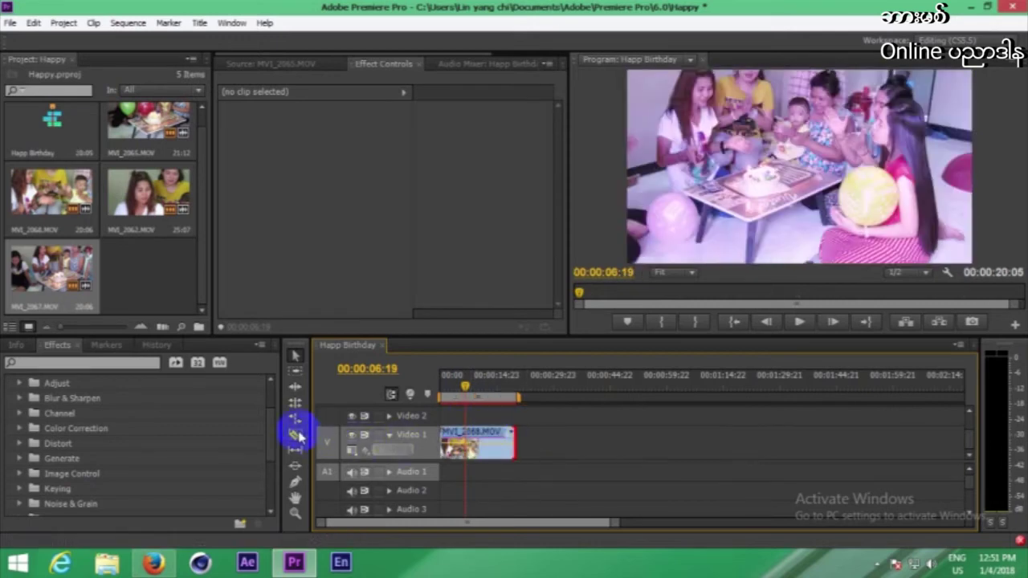
left_click(295, 434)
left_click(489, 442)
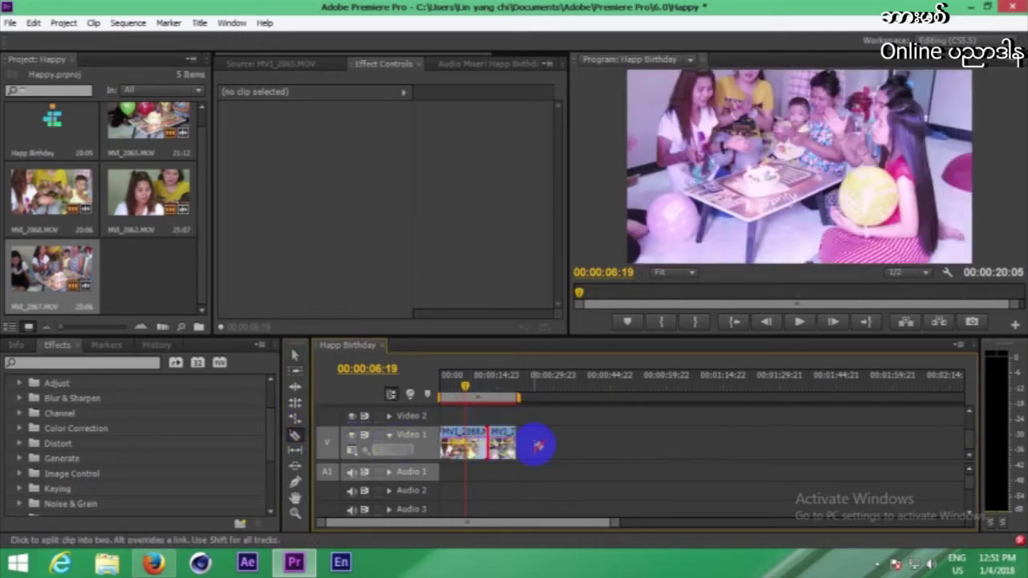
left_click(294, 355)
left_click(504, 442)
key("Delete")
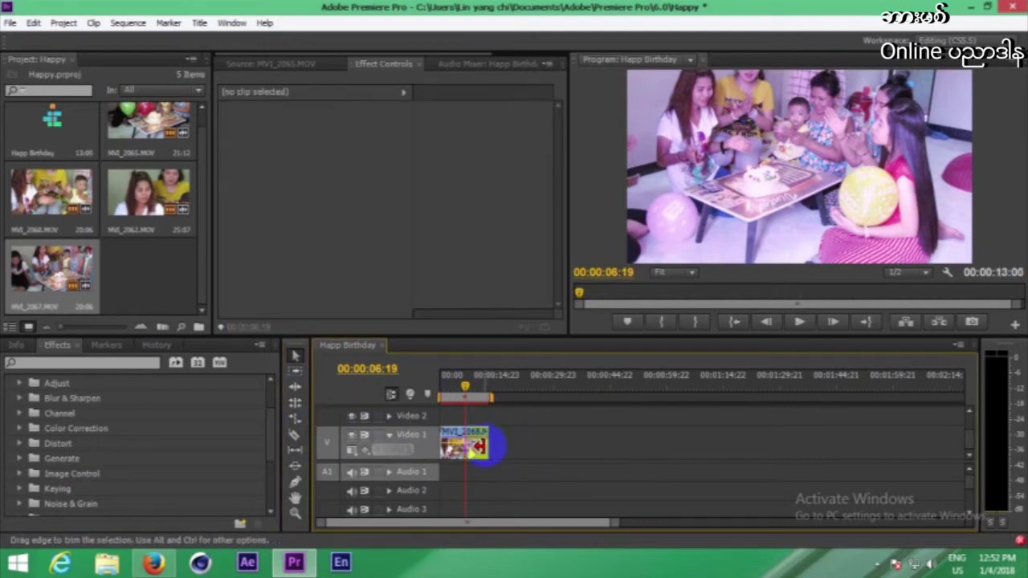
- Extend MVI_2068 back to its full 00:00:20:05 and preview it to 00:00:16:09
left_click_drag(487, 444, 516, 445)
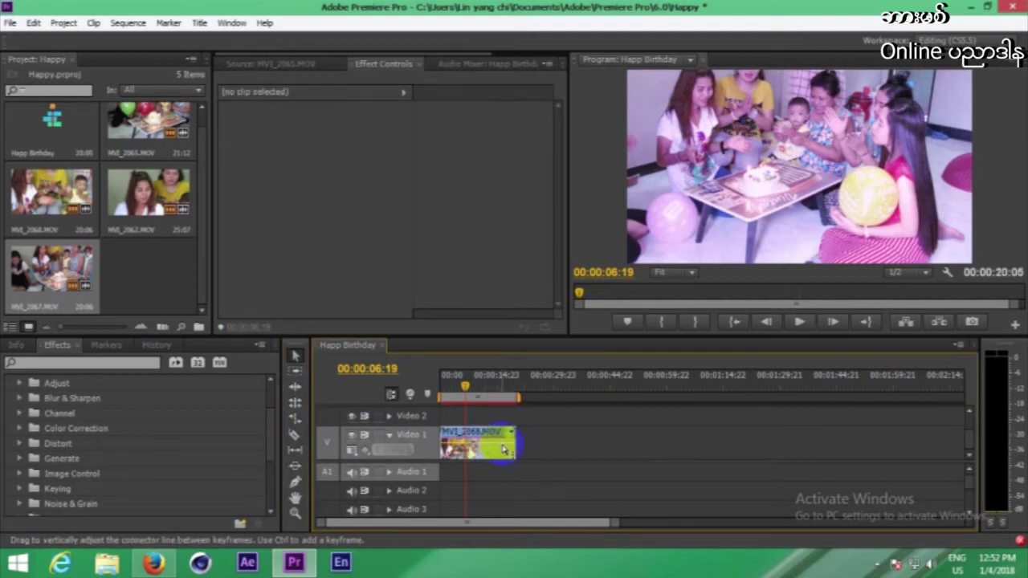
left_click_drag(504, 441, 518, 440)
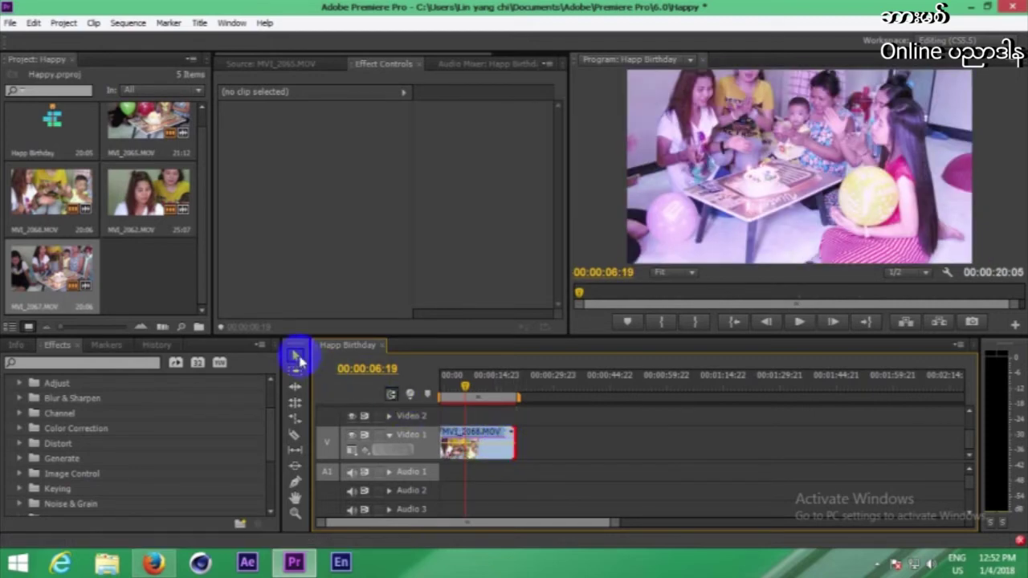
mouse_move(444, 449)
left_mouse_down()
mouse_move(554, 452)
mouse_move(452, 426)
left_mouse_up()
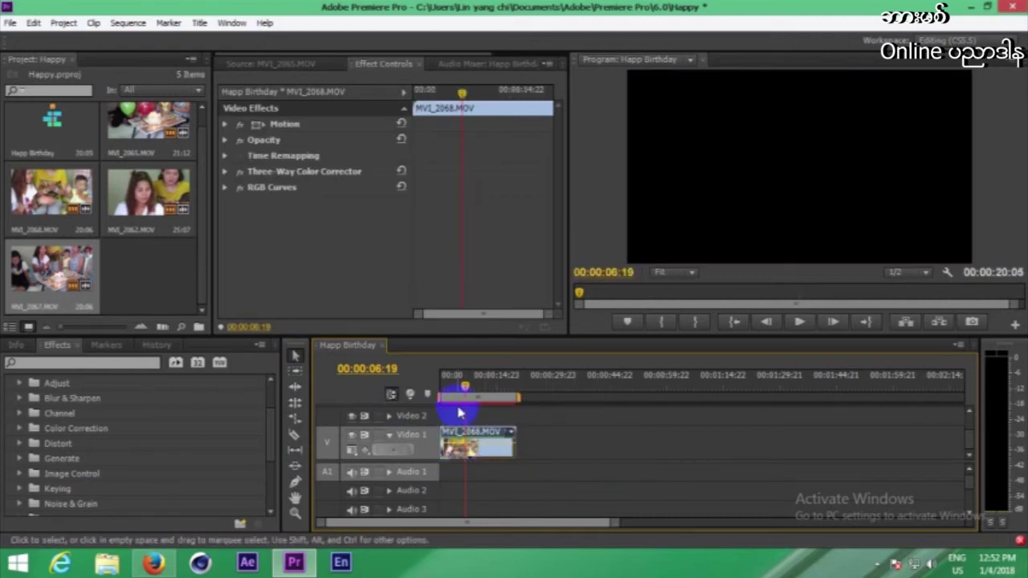
left_click_drag(464, 386, 428, 392)
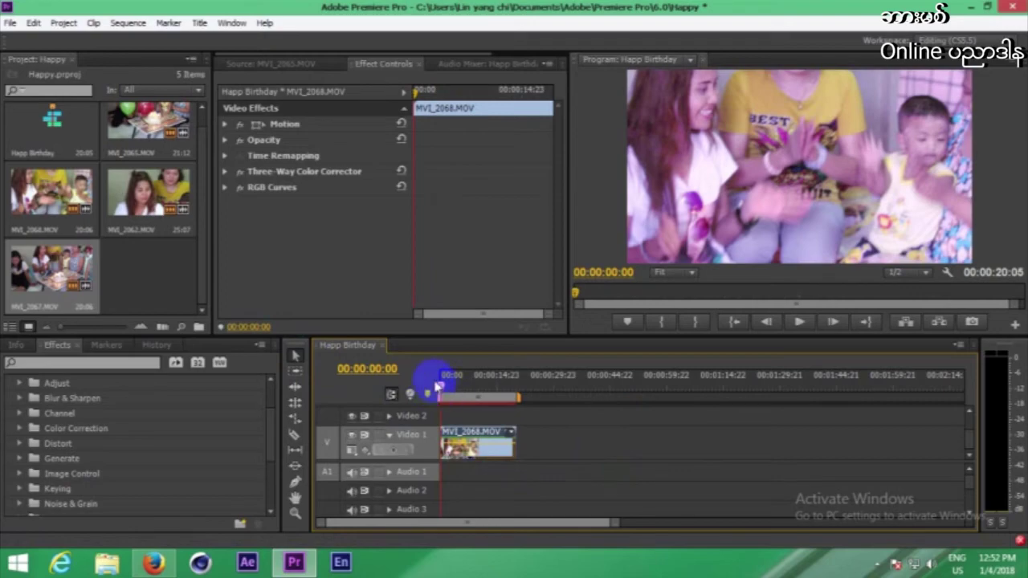
left_click_drag(440, 387, 505, 402)
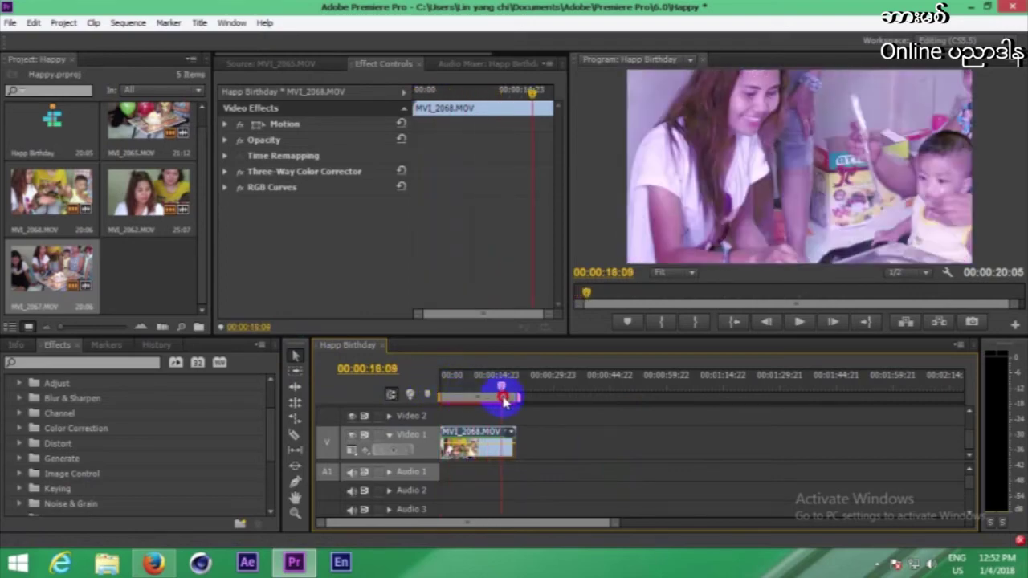
- Add MVI_2065, MVI_2067 and another MVI_2068 after the first clip on Video 1
left_click_drag(504, 402, 486, 406)
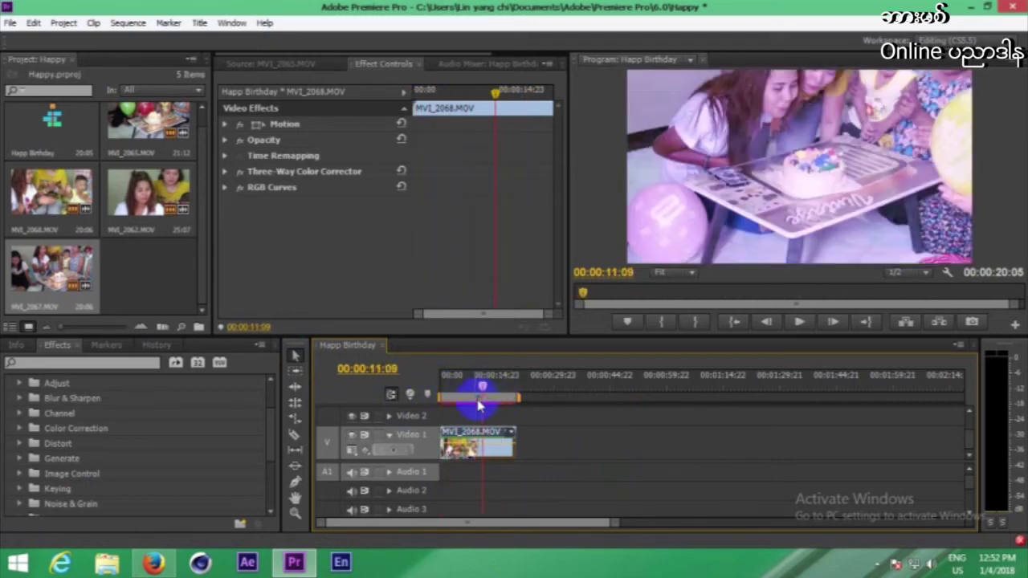
left_click_drag(149, 123, 537, 437)
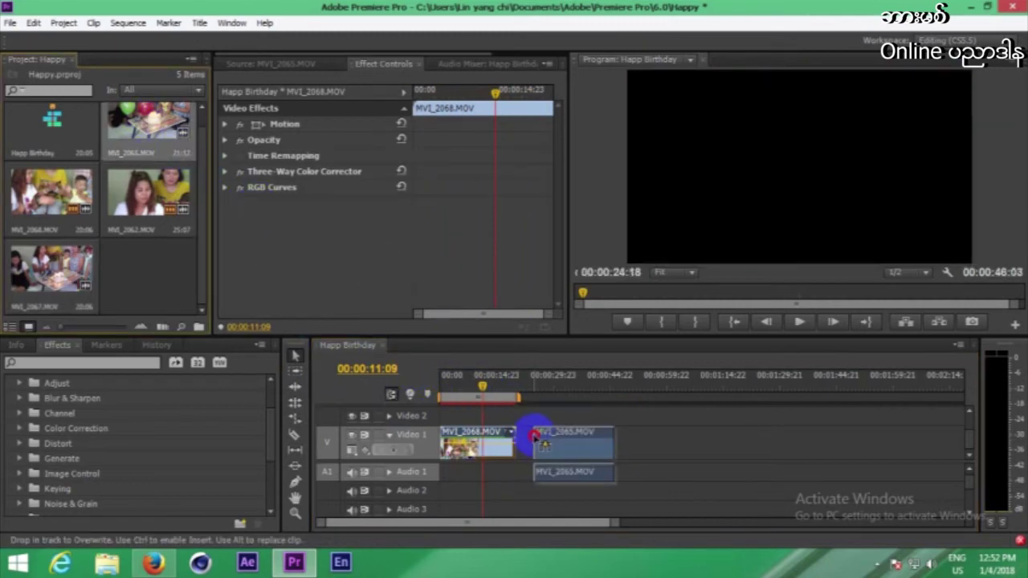
left_click_drag(536, 438, 519, 437)
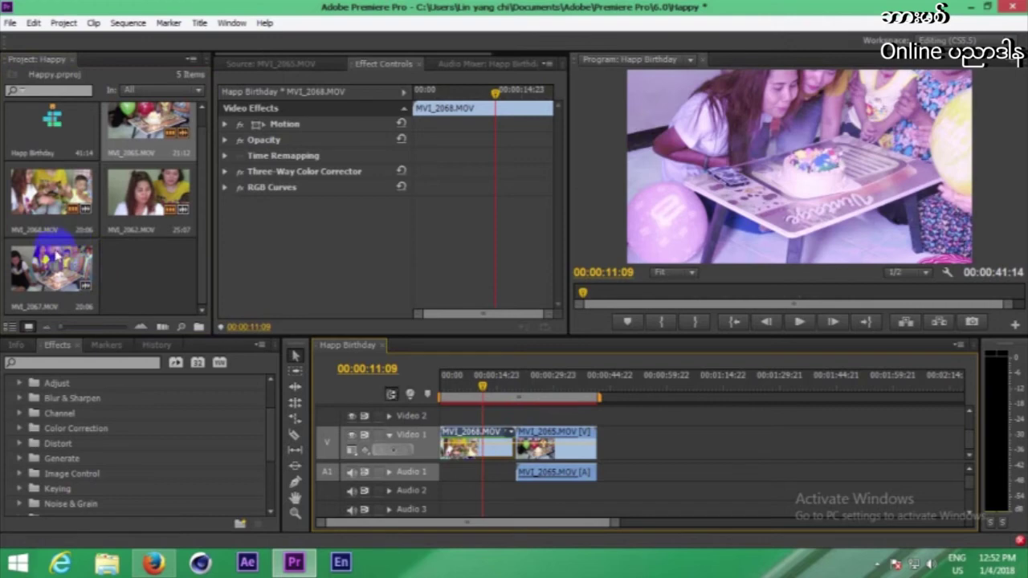
left_click_drag(62, 244, 622, 438)
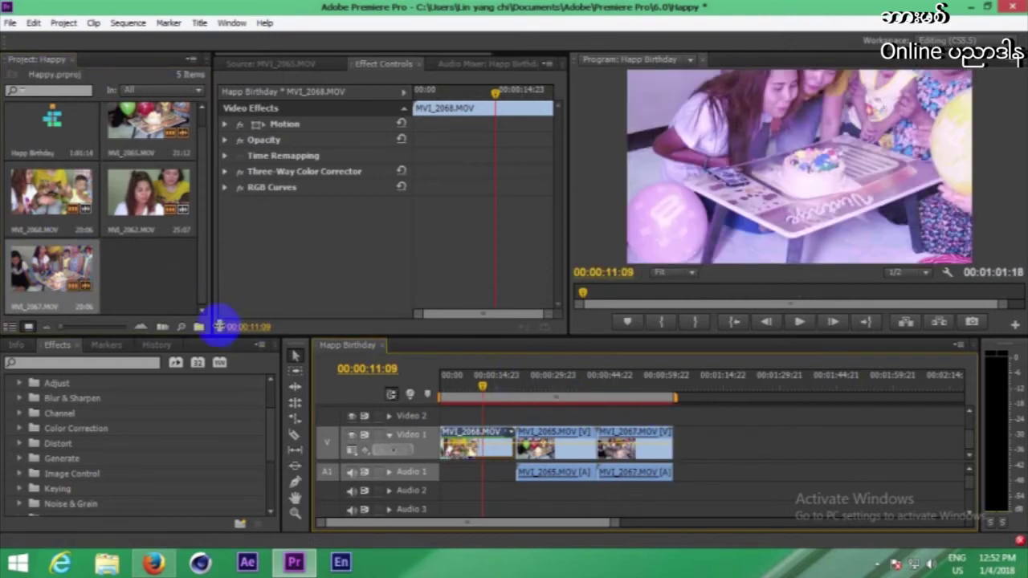
left_click_drag(135, 222, 468, 339)
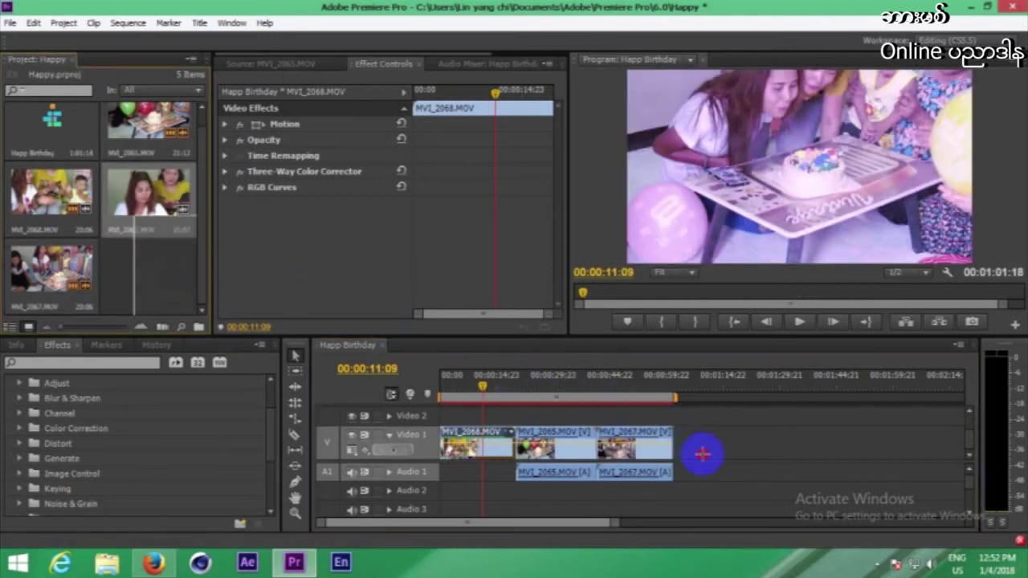
left_click_drag(51, 193, 684, 454)
- Unlink the audio from the MVI_2065, MVI_2067 and second MVI_2068 clips
right_click(573, 475)
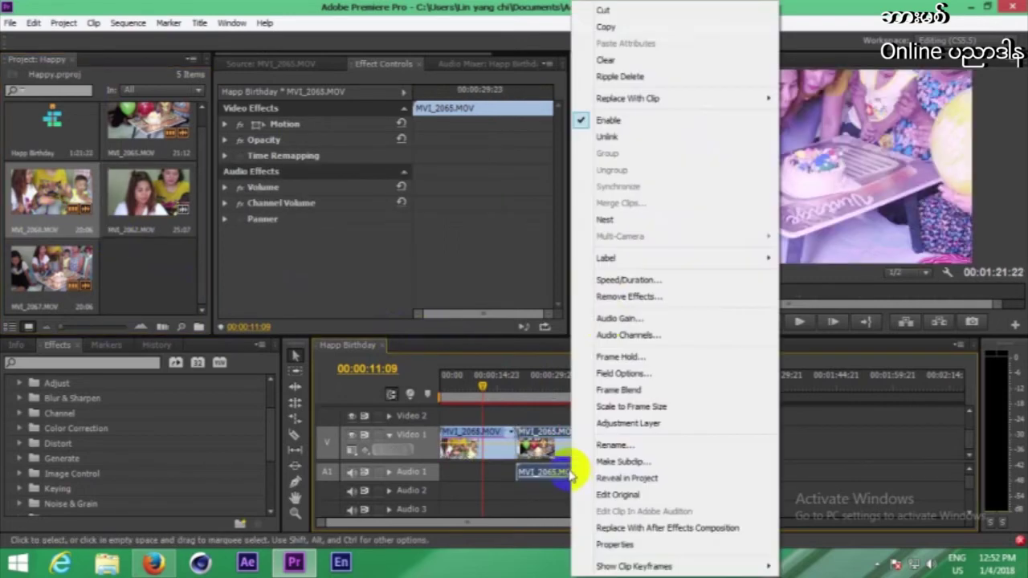
left_click(599, 134)
left_click(622, 476)
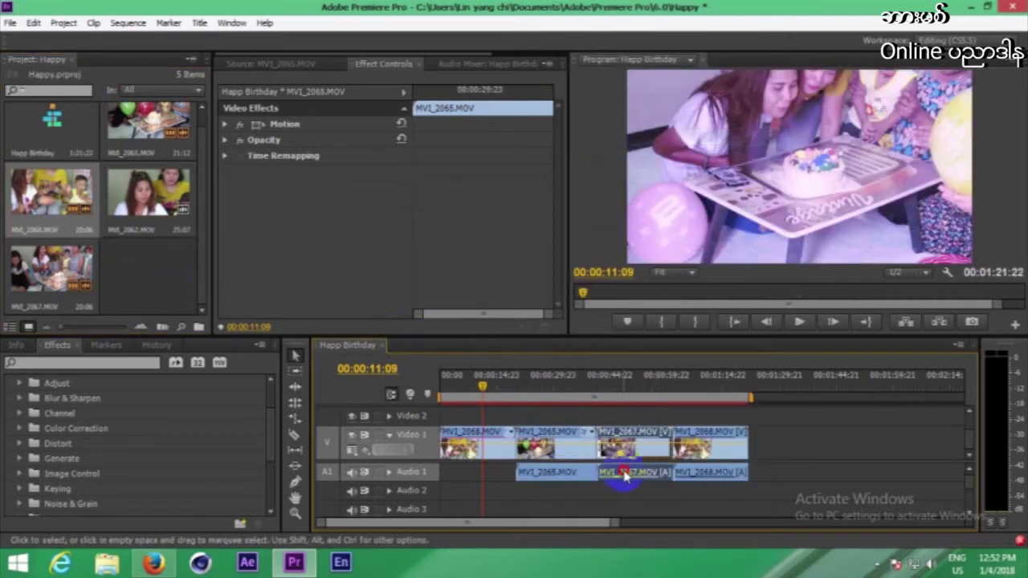
right_click(623, 475)
left_click(656, 138)
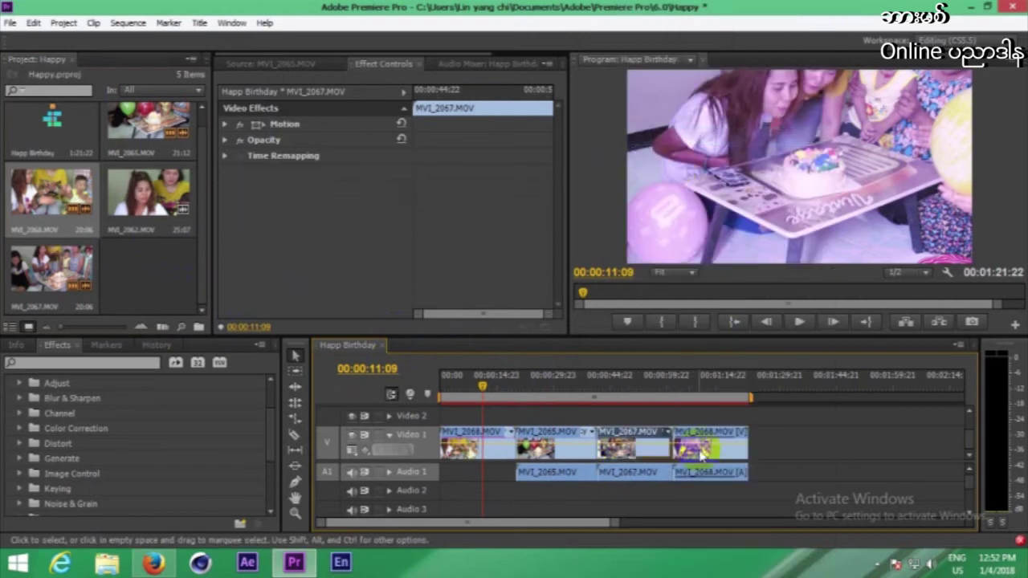
right_click(700, 476)
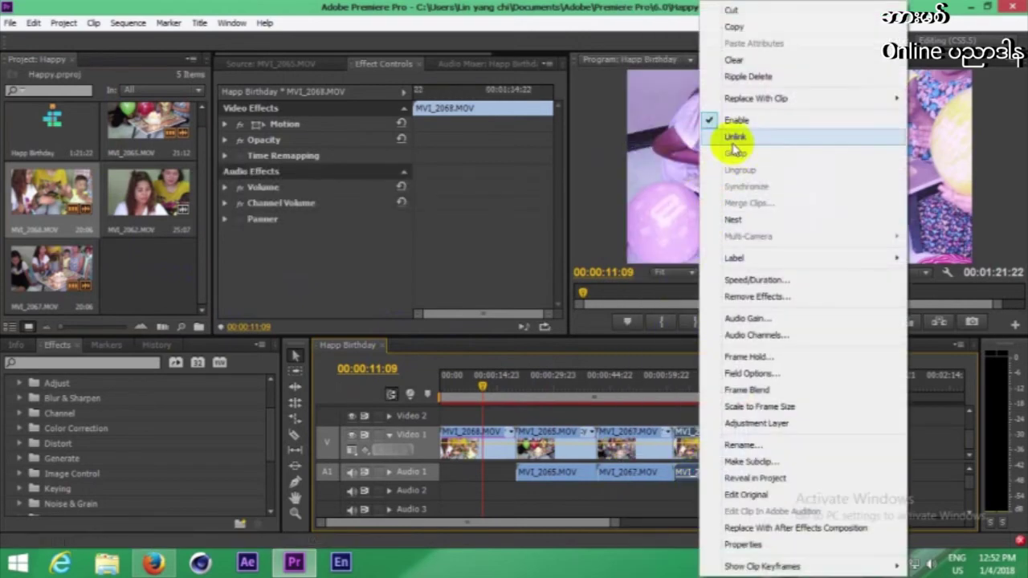
left_click(735, 137)
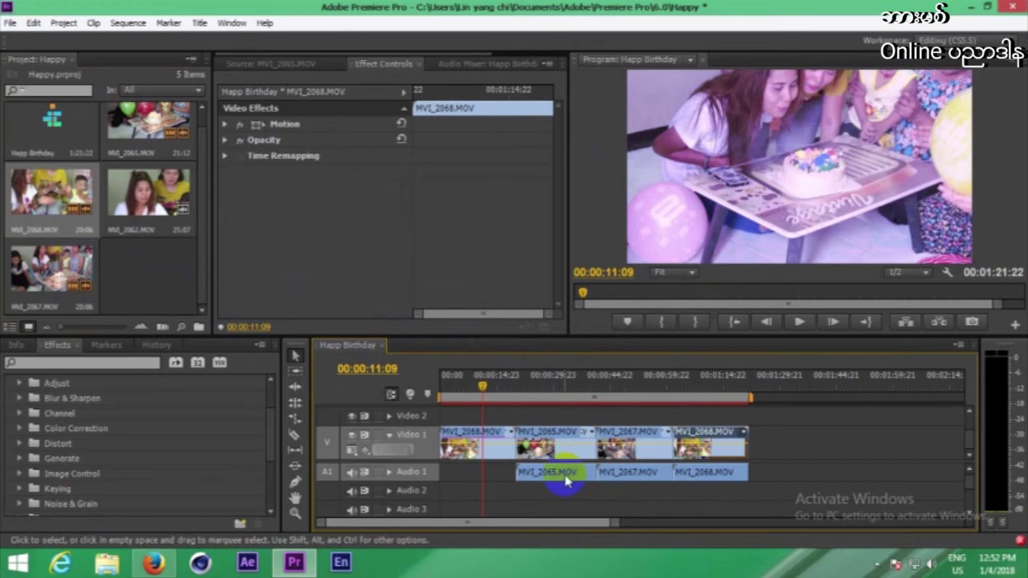
- Delete the three unlinked audio clips and preview the rebuilt sequence
left_click(567, 480)
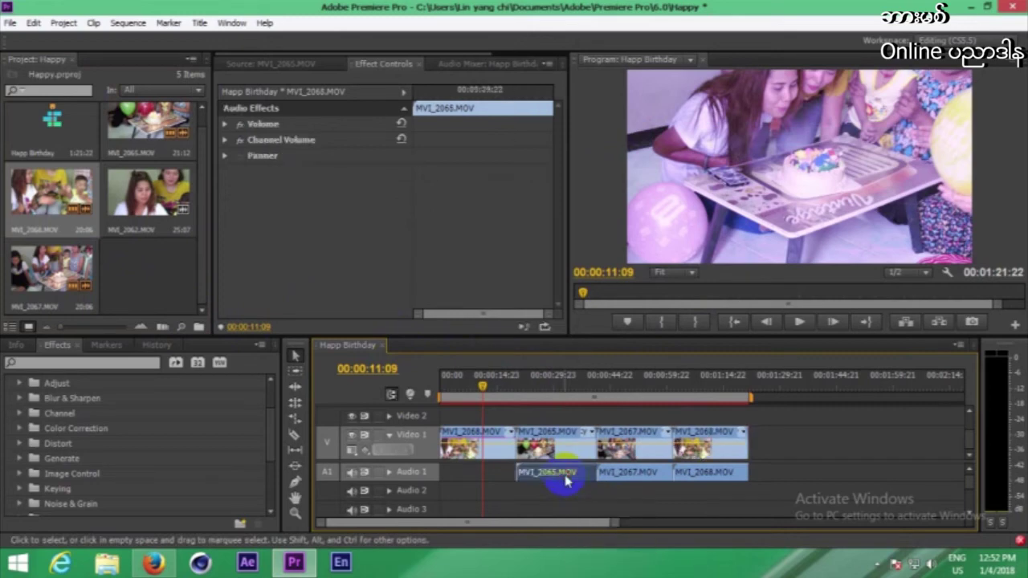
key("Delete")
left_click(608, 475)
key("Delete")
left_click(692, 475)
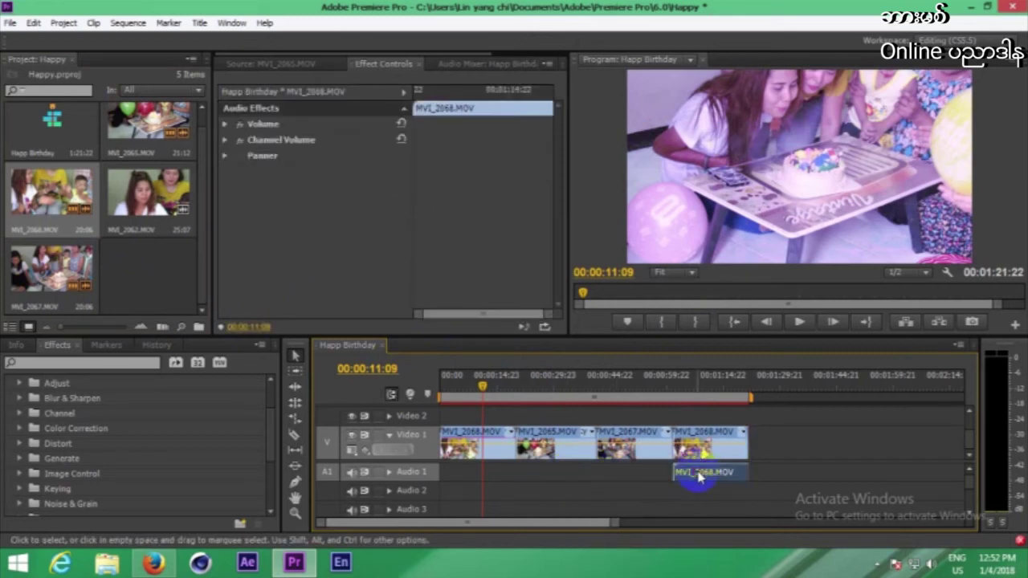
key("Delete")
left_click_drag(482, 386, 454, 416)
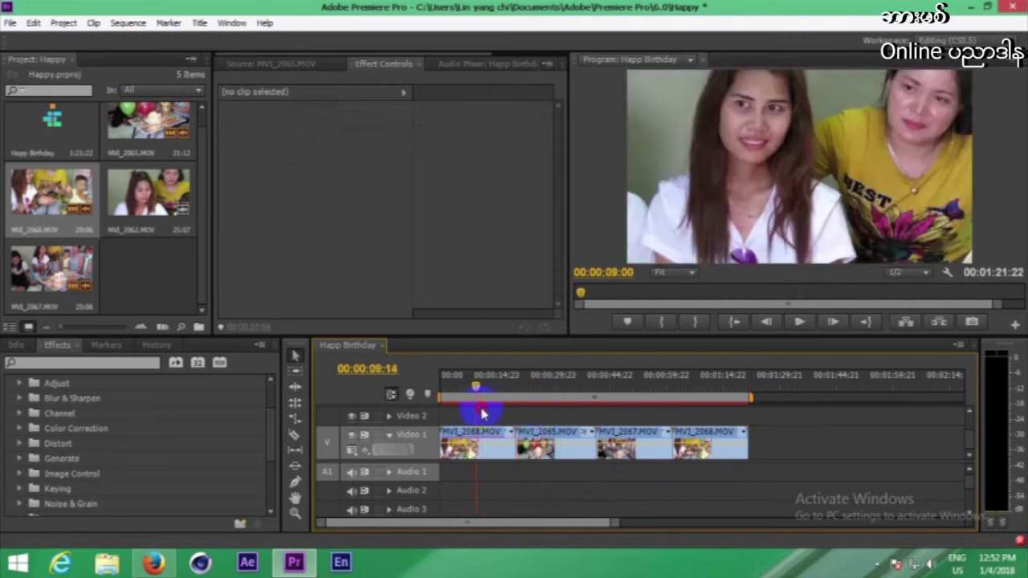
- Drop Additive Dissolve, Cross Dissolve and Dip to Black on the three cuts, accepting media warnings
left_click_drag(271, 428, 272, 399)
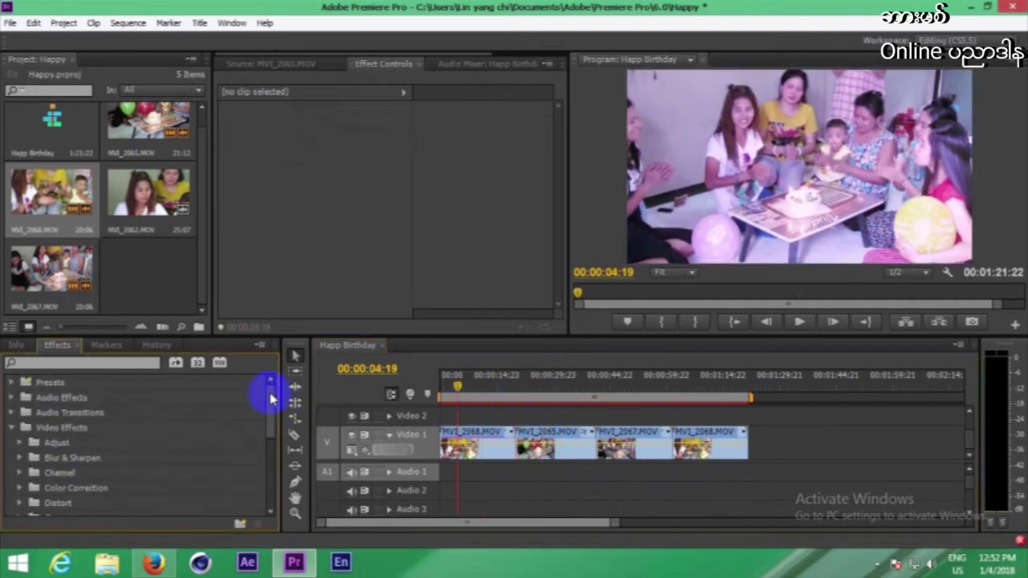
left_click(9, 428)
left_click(11, 442)
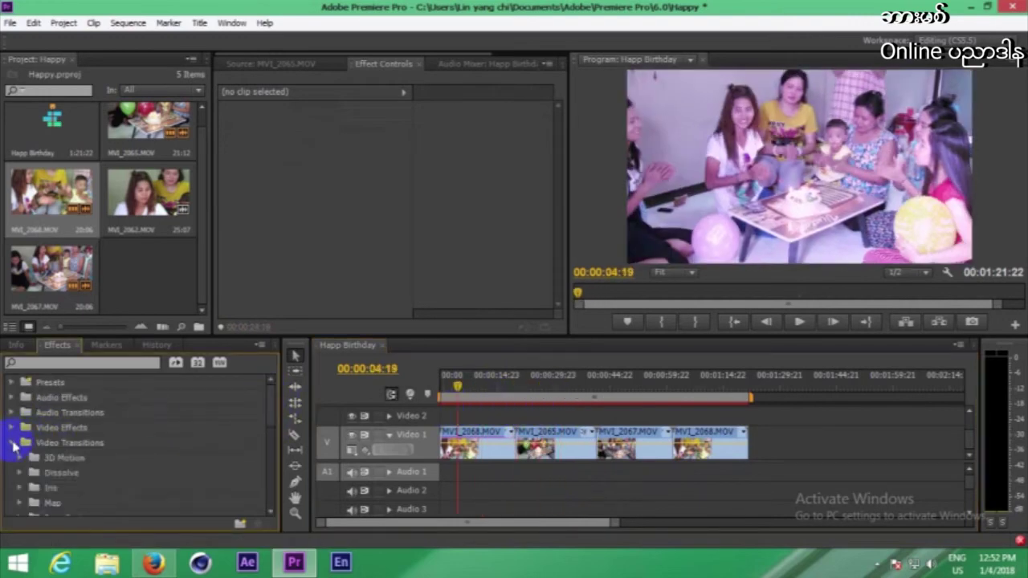
left_click(18, 475)
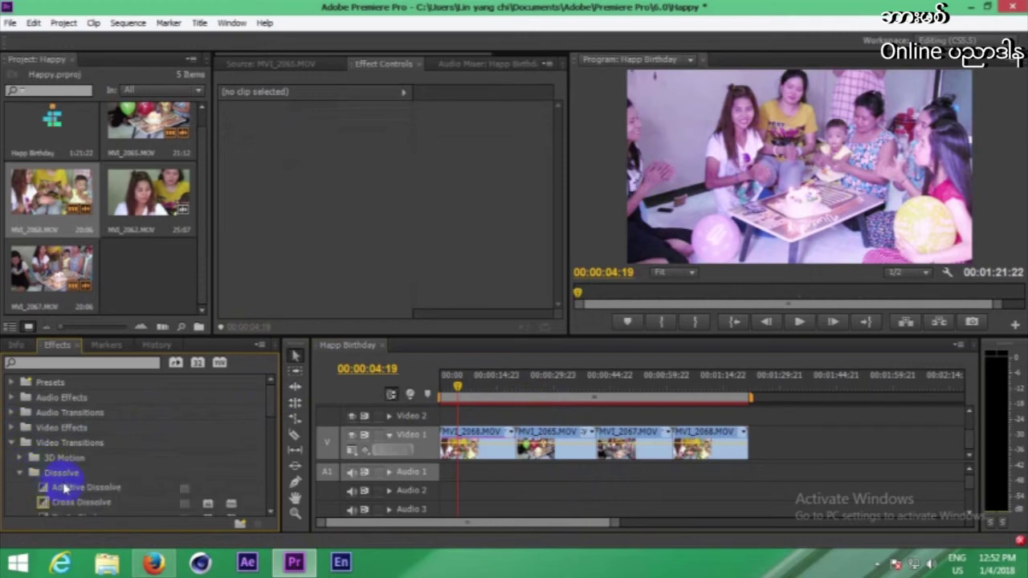
left_click_drag(65, 488, 543, 470)
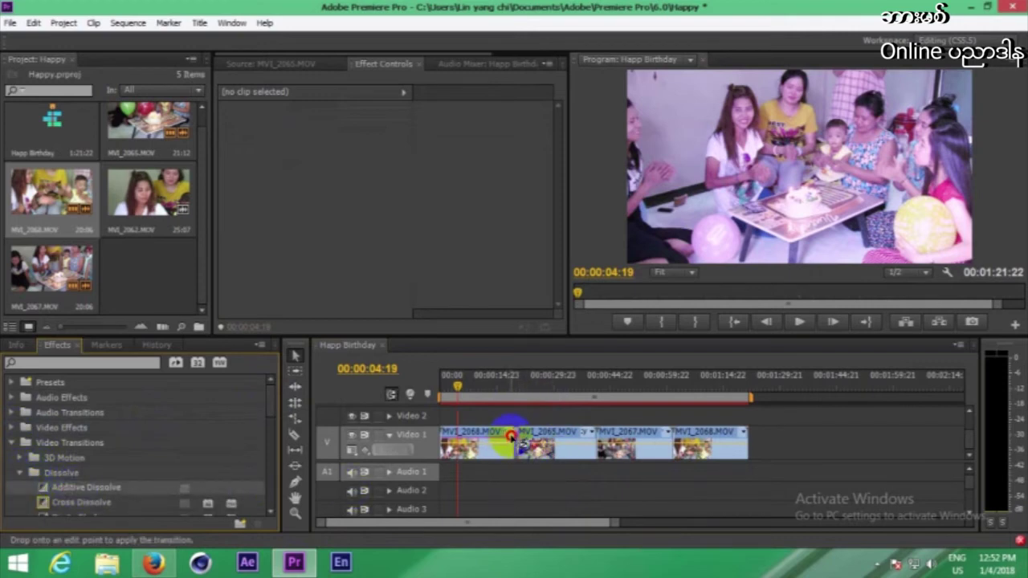
left_click_drag(511, 434, 512, 434)
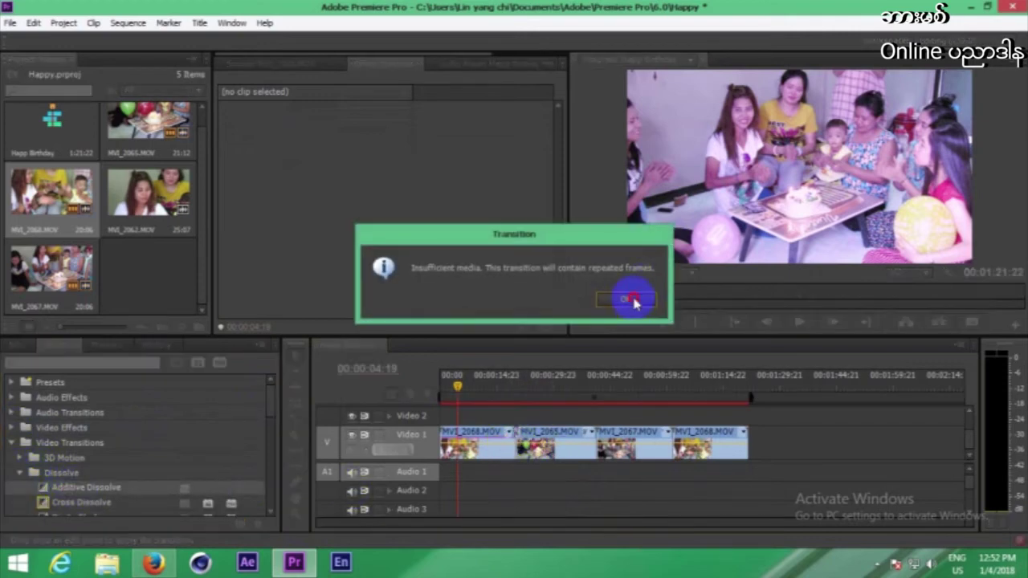
left_click(634, 302)
left_click_drag(66, 506, 594, 455)
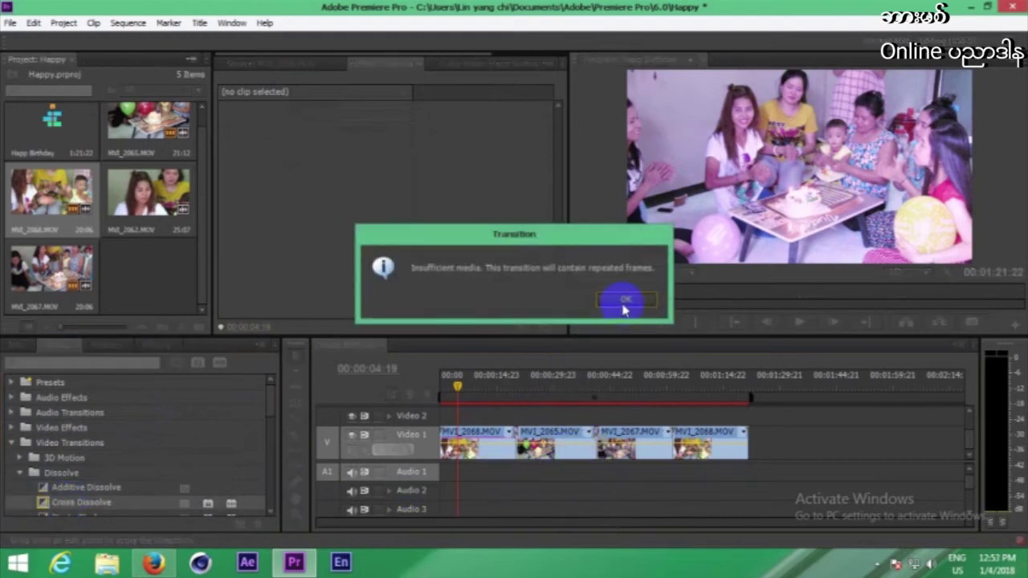
left_click(624, 305)
scroll(270, 410, "down", 3)
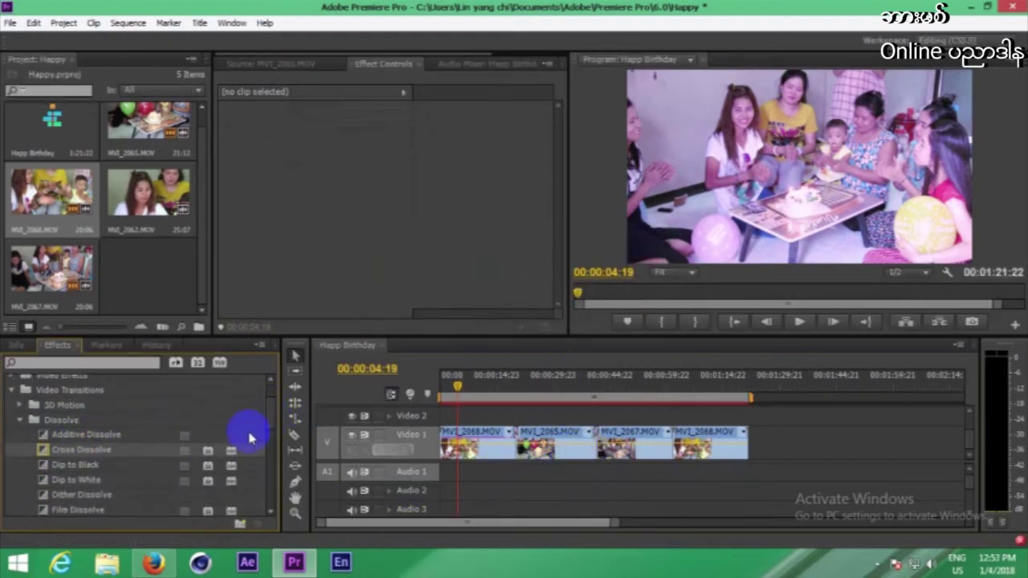
left_click_drag(127, 466, 679, 454)
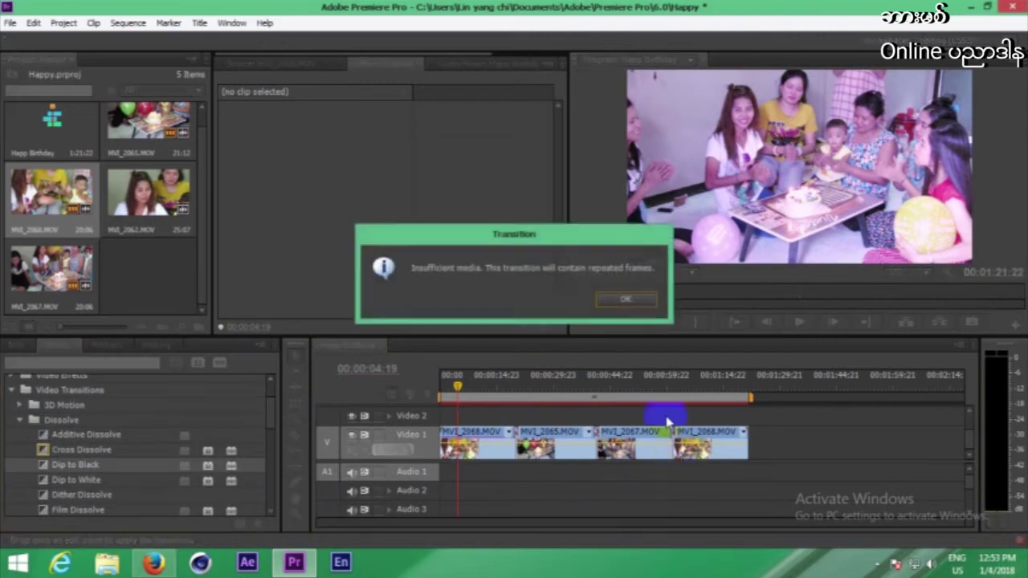
left_click(653, 309)
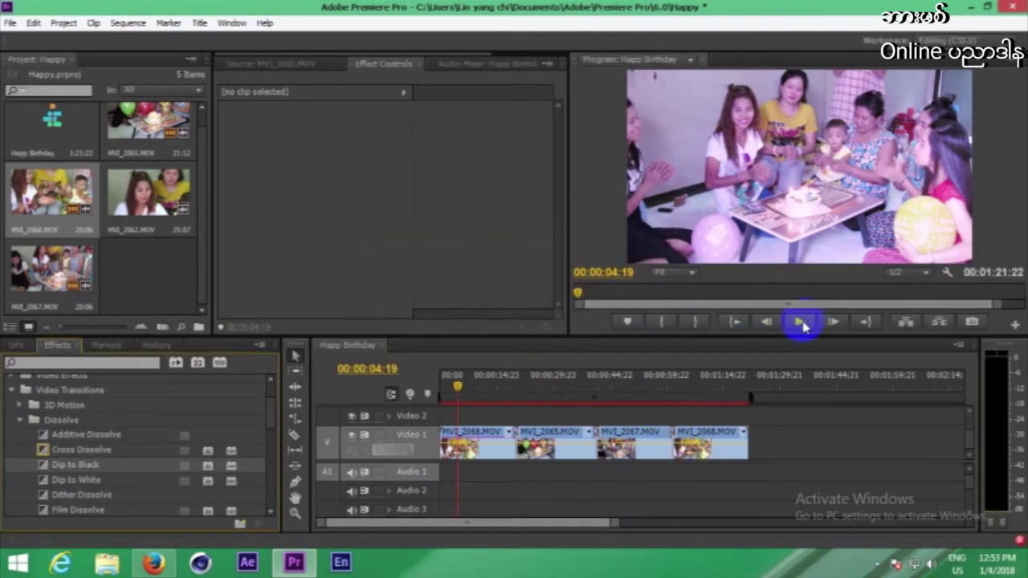
left_click(802, 322)
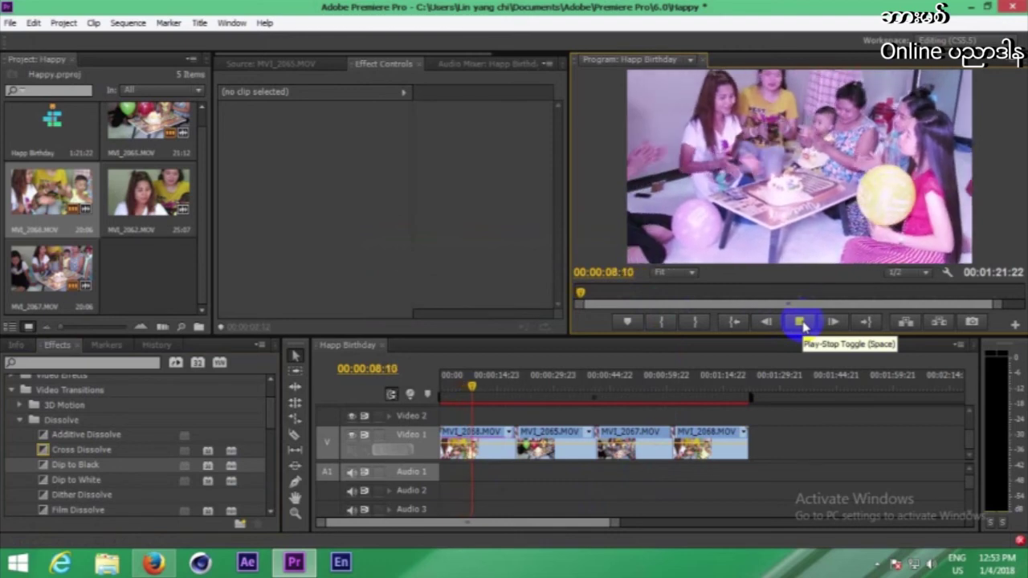
left_click(505, 390)
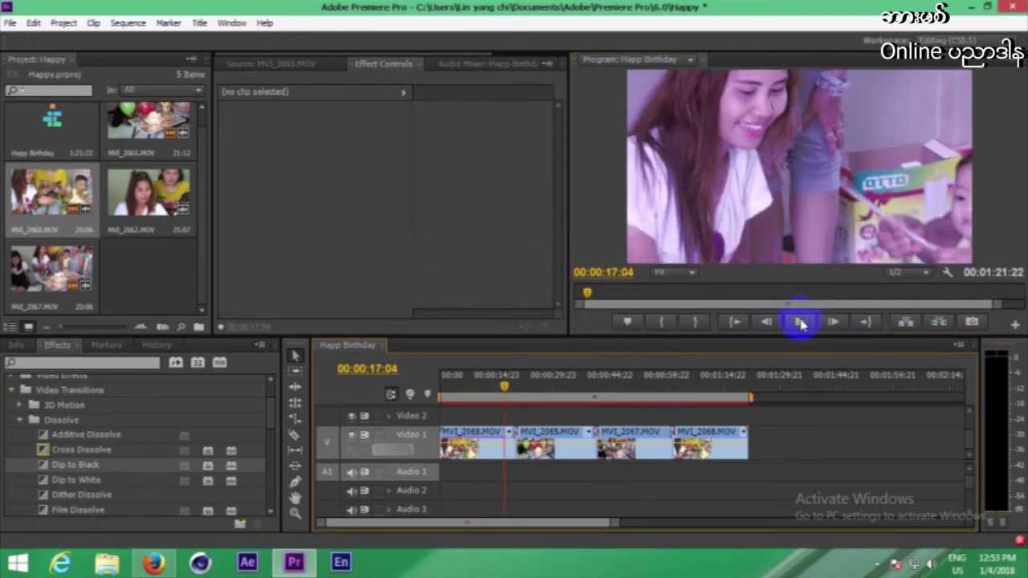
left_click(802, 322)
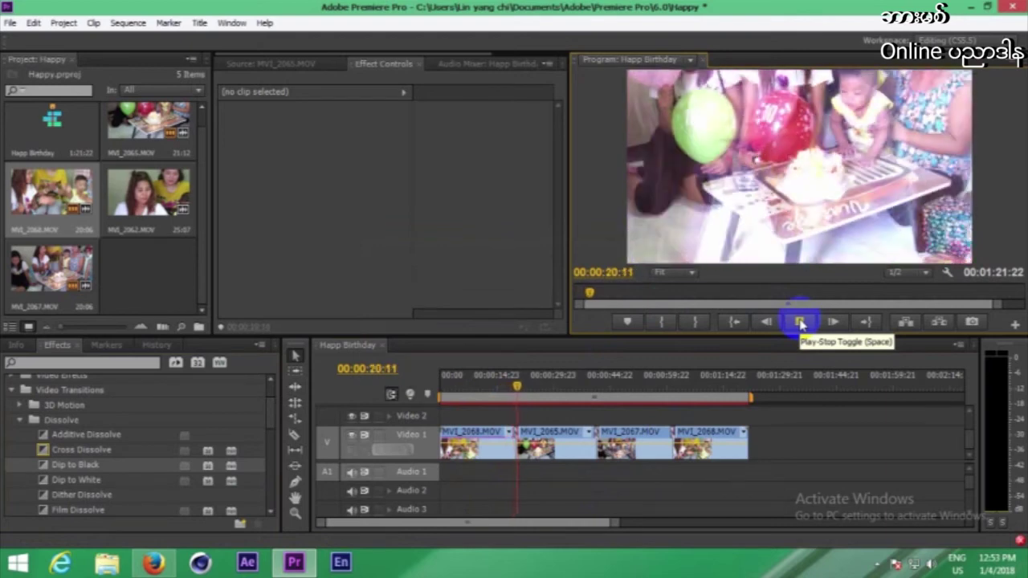
left_click(583, 391)
left_click(799, 322)
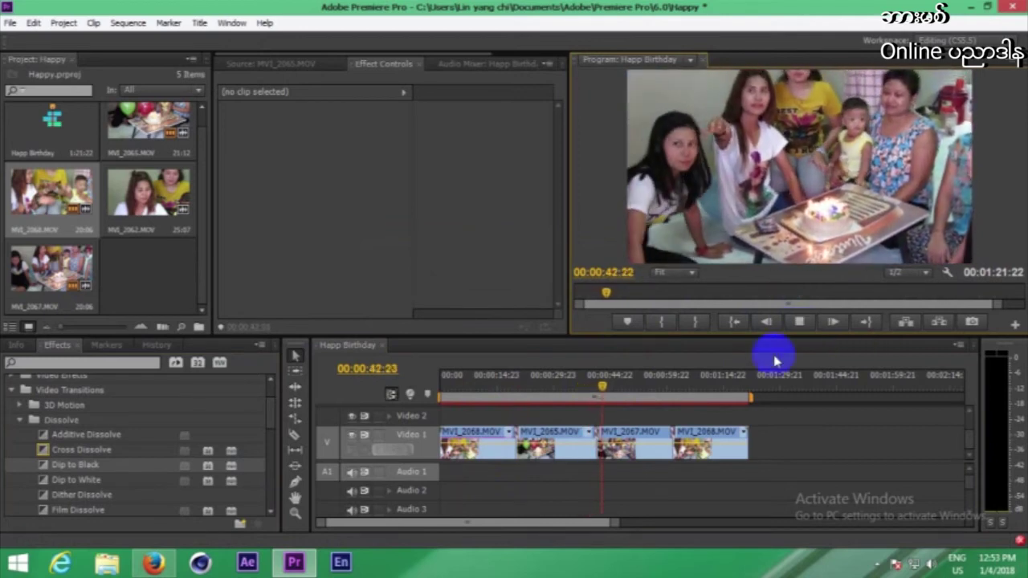
left_click(661, 385)
left_click(793, 323)
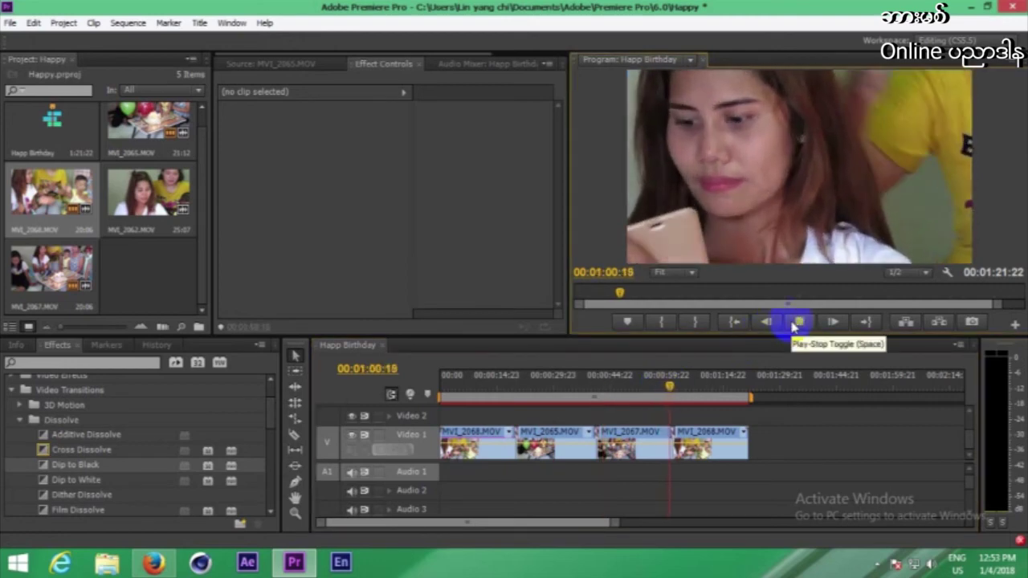
left_click(794, 323)
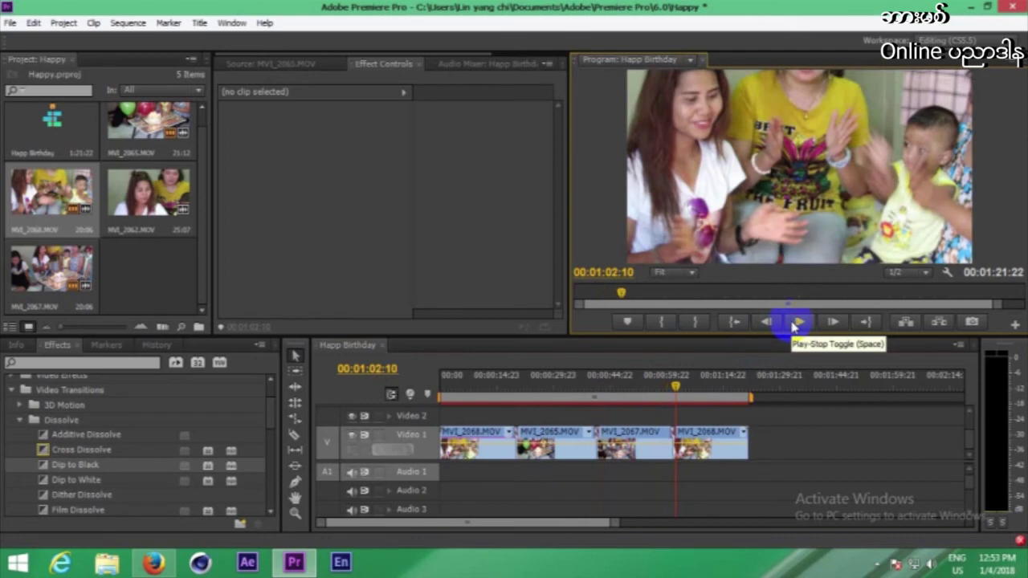
- Inspect the existing Cross Dissolve, Dip to Black and Additive Dissolve transitions' settings
left_click_drag(677, 386, 603, 388)
left_click(596, 434)
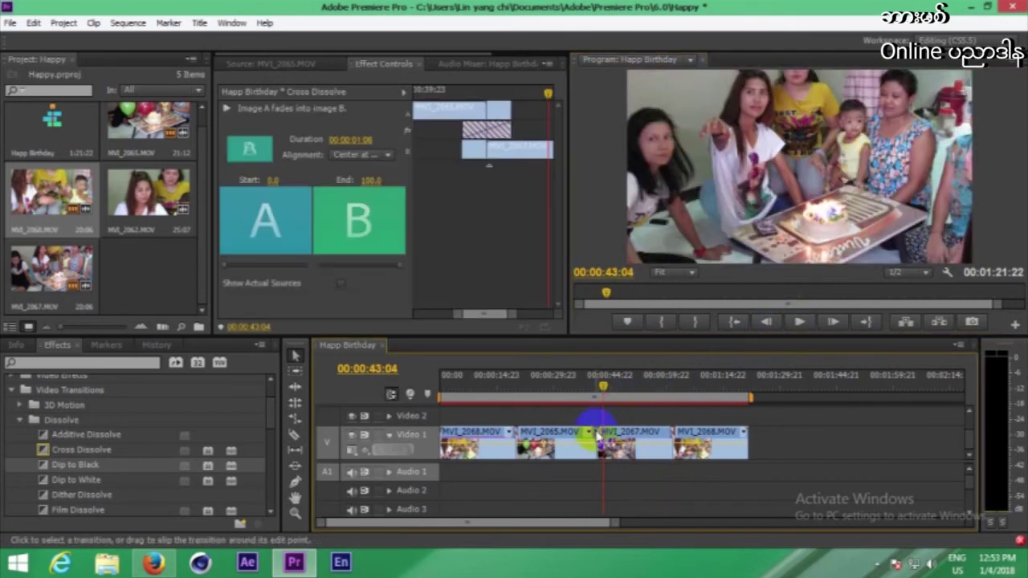
left_click(591, 434)
left_click(667, 437)
left_click(523, 438)
left_click(523, 436)
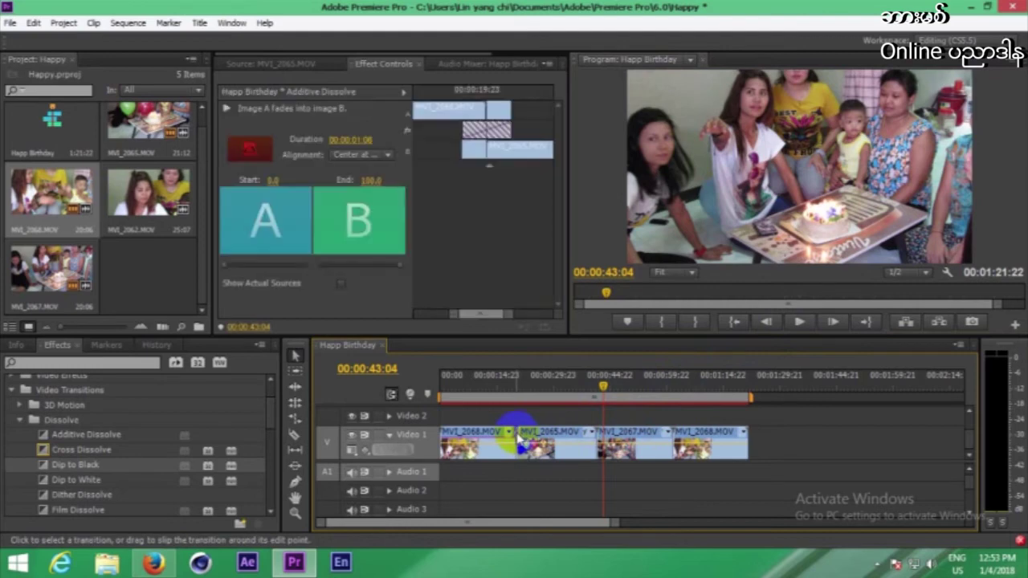
left_click(510, 434)
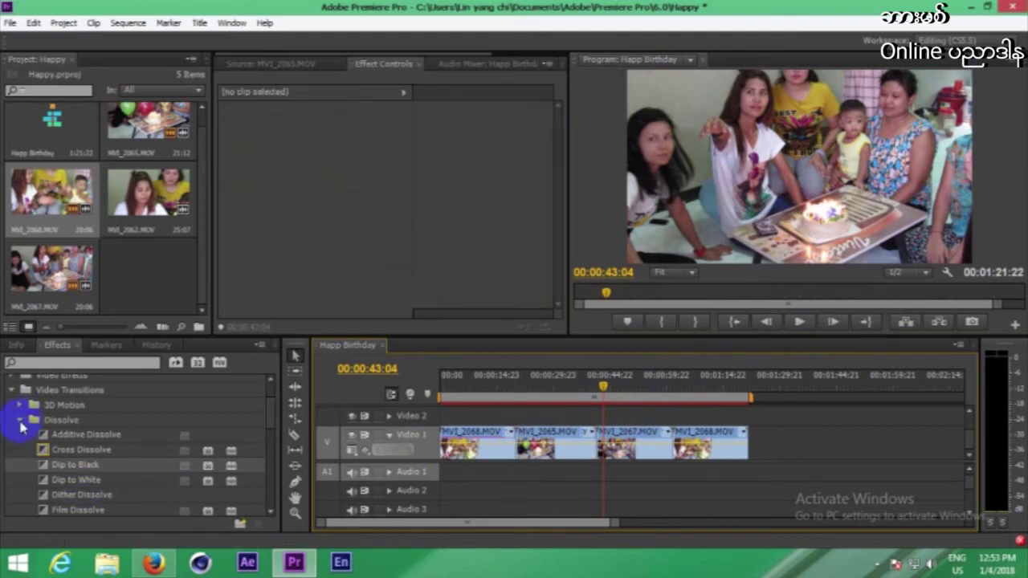
- Apply Channel Map, Band Slide and Center Split at the cuts, accepting defaults and warnings
left_click(20, 421)
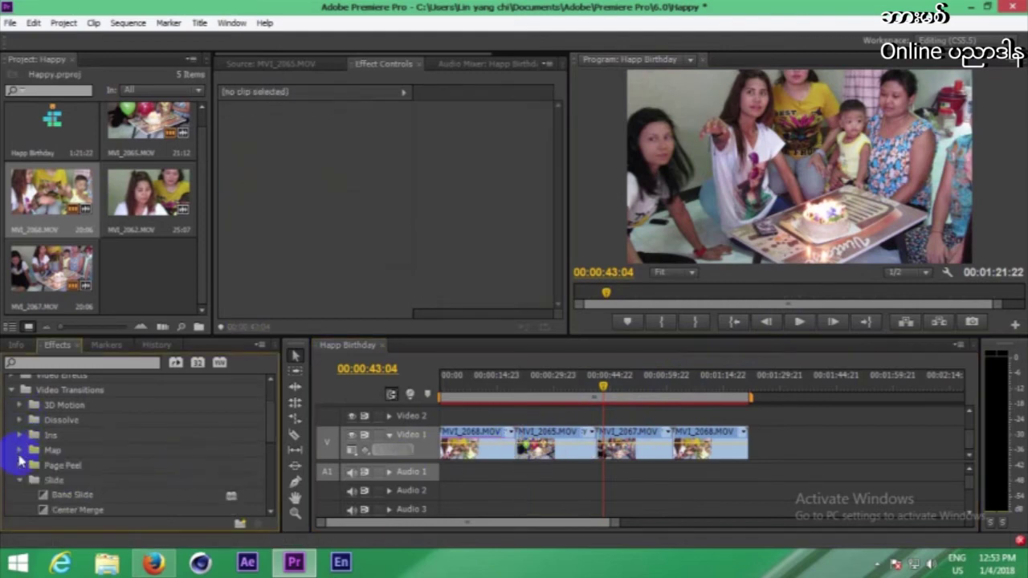
left_click(19, 454)
left_click_drag(46, 466, 514, 446)
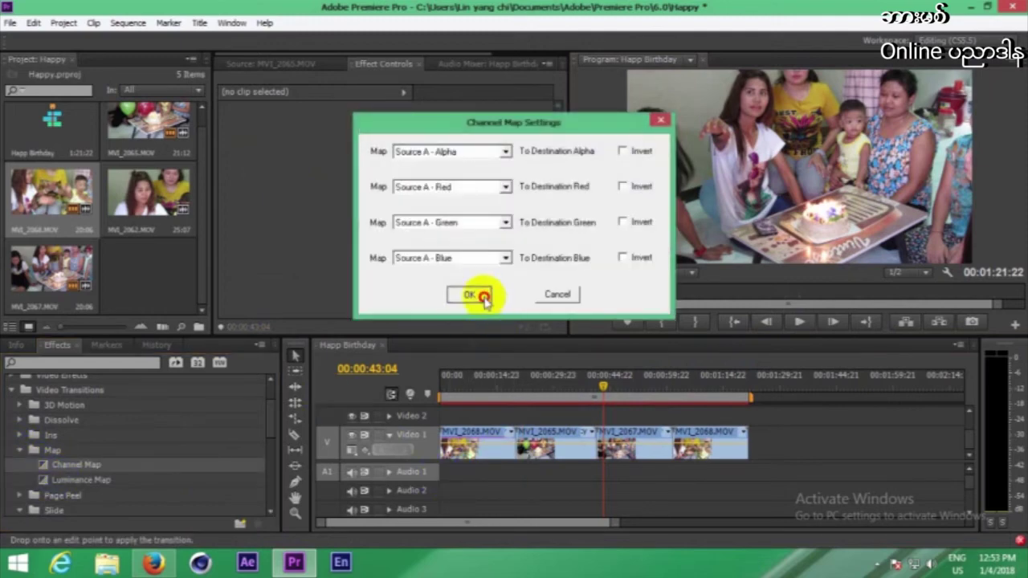
left_click(472, 293)
left_click(623, 299)
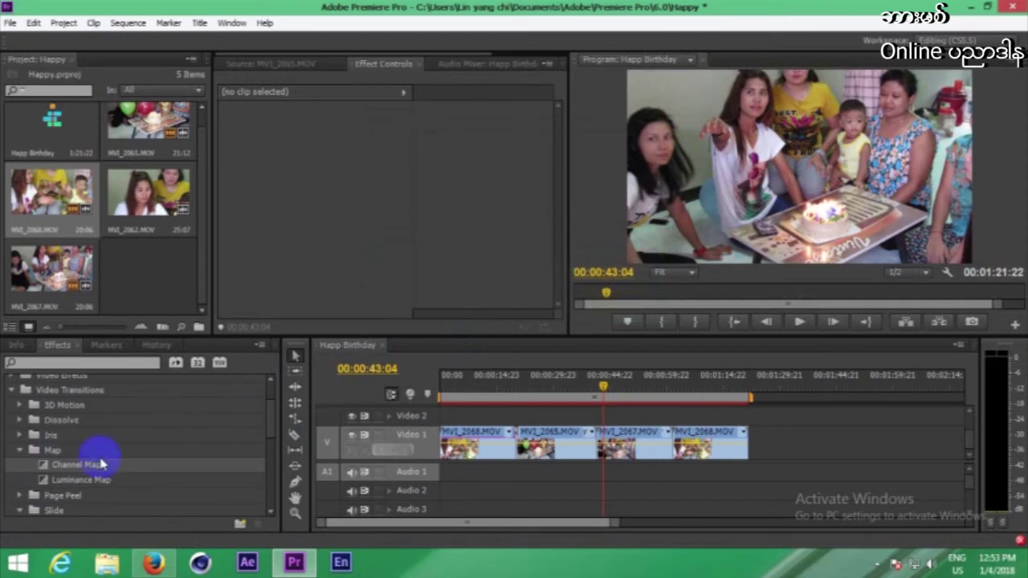
left_click(19, 511)
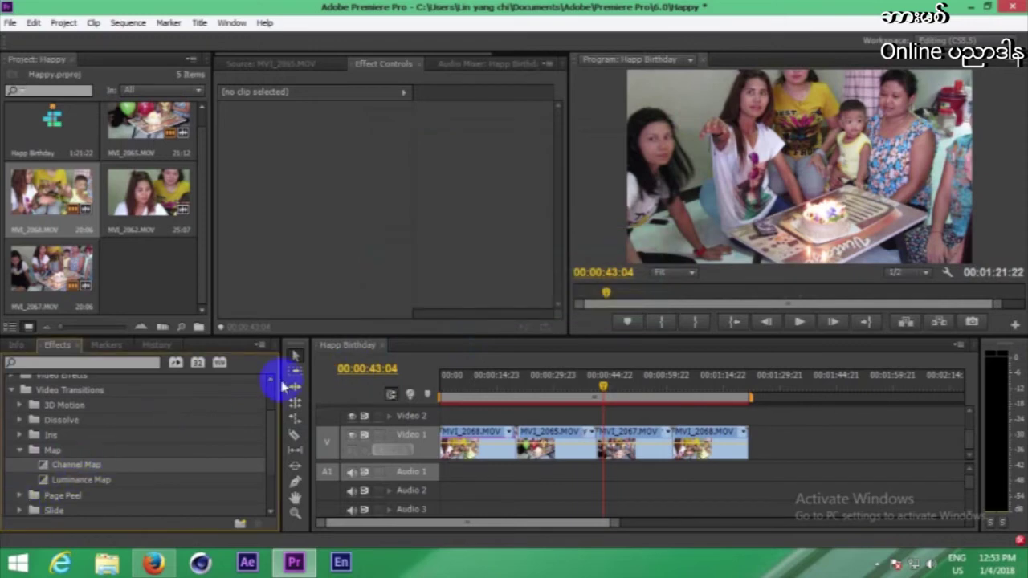
scroll(271, 429, "down", 3)
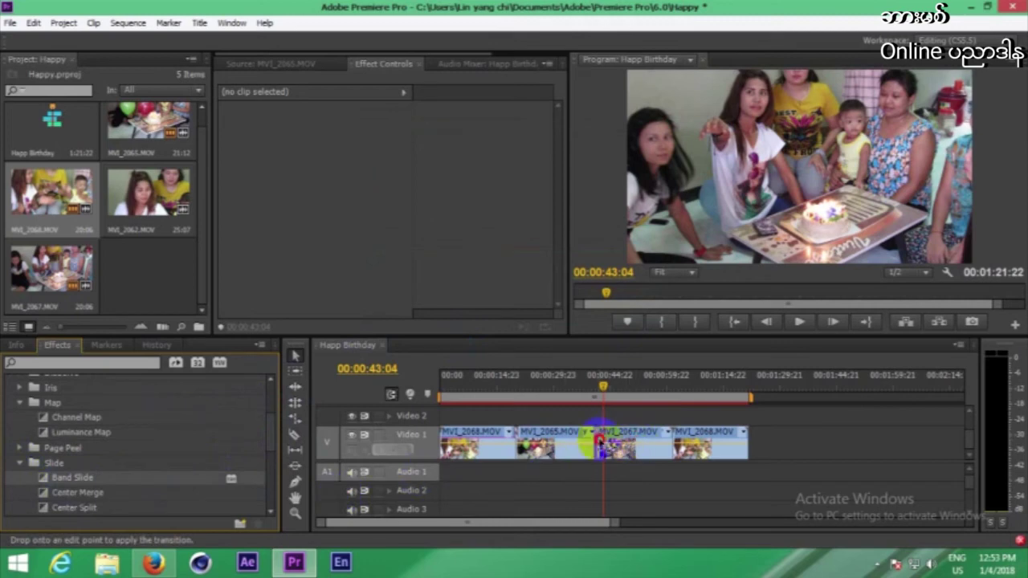
left_click_drag(599, 444, 601, 446)
left_click(608, 305)
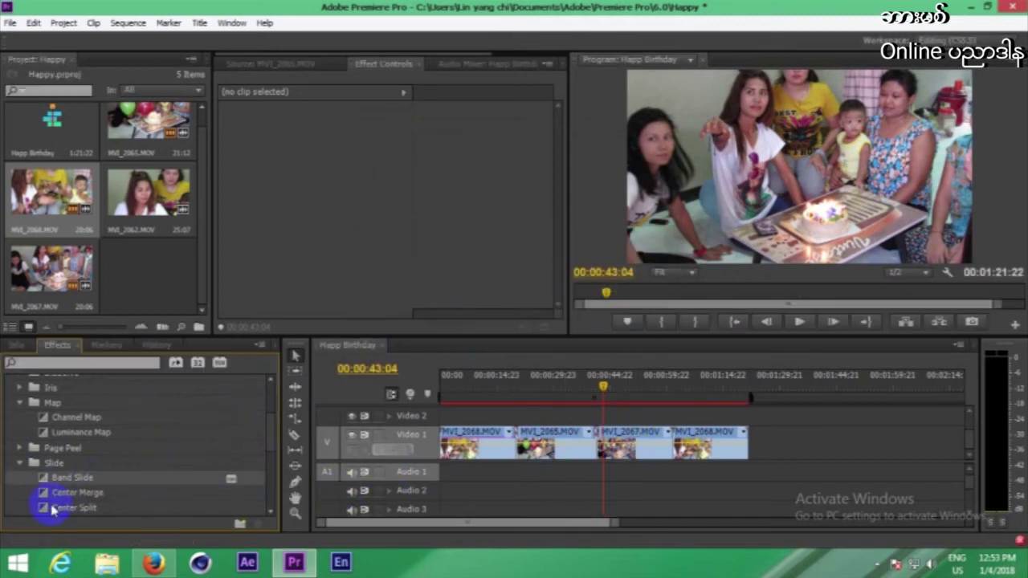
left_click_drag(670, 448, 671, 452)
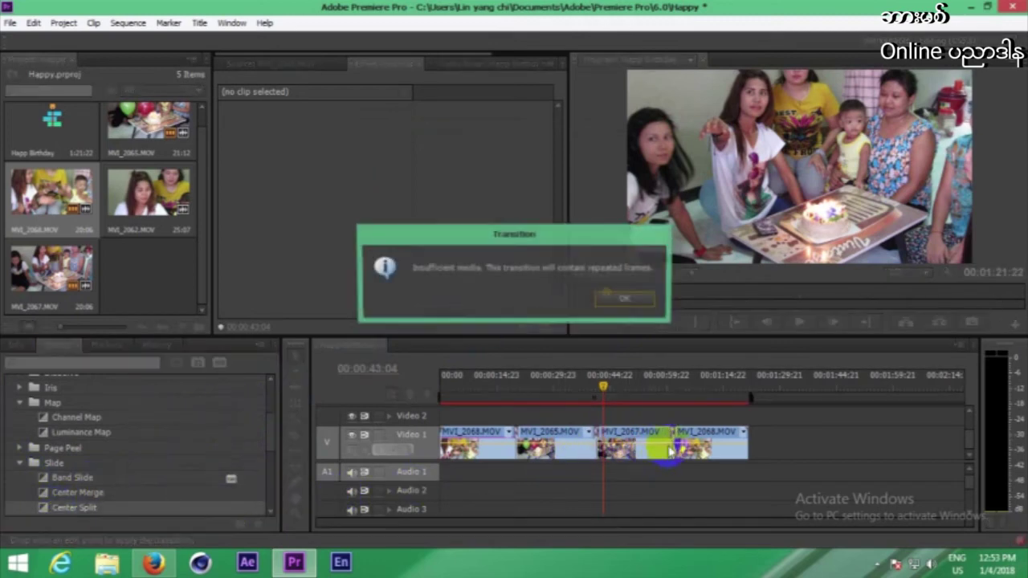
left_click(619, 301)
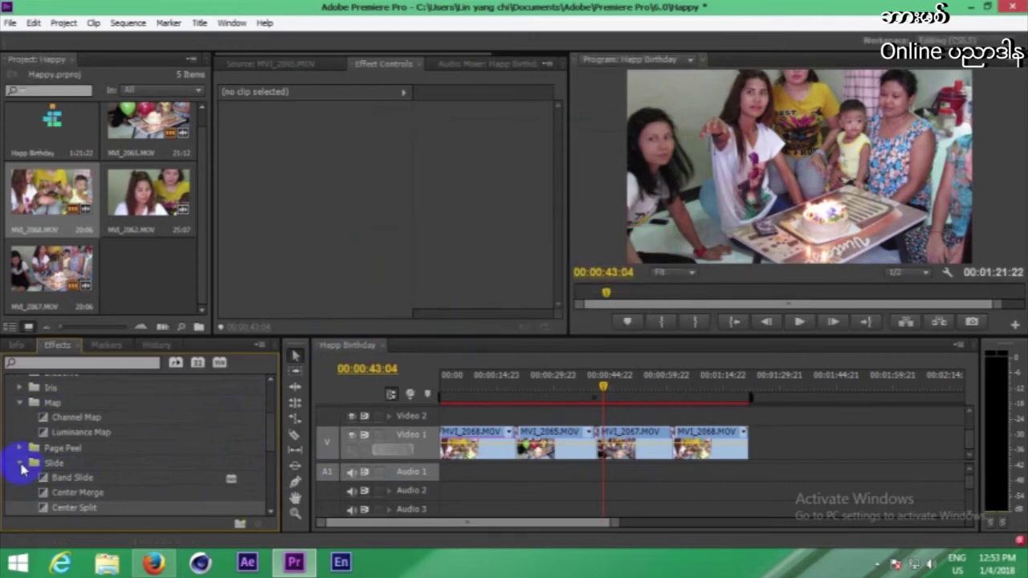
- Scrub the sequence to preview the new transitions around 00:00:41 and 00:00:52
mouse_move(608, 393)
left_mouse_down()
mouse_move(600, 404)
mouse_move(666, 415)
mouse_move(678, 430)
left_mouse_up()
mouse_move(674, 391)
left_mouse_down()
mouse_move(516, 386)
mouse_move(637, 394)
left_mouse_up()
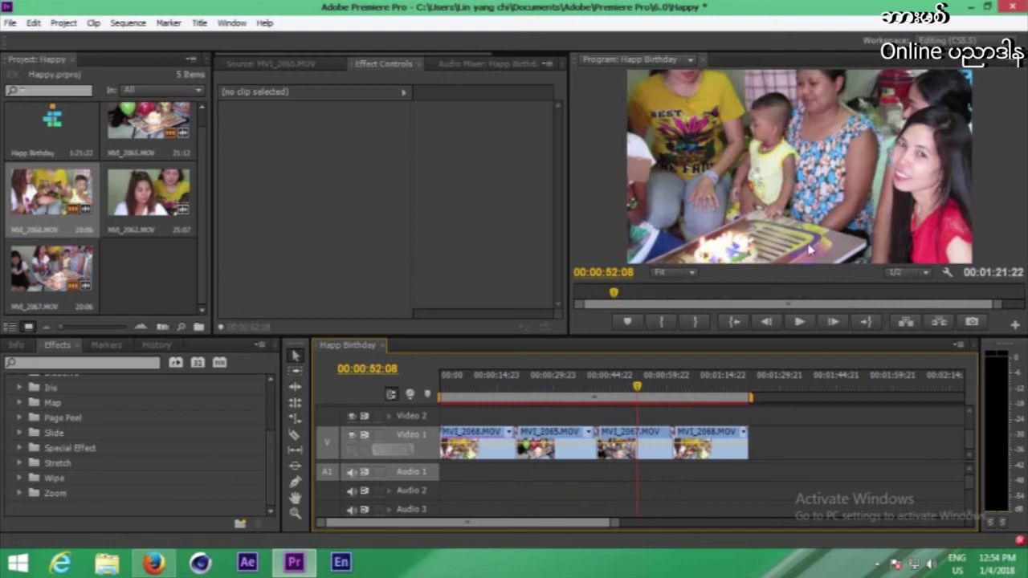
mouse_move(648, 396)
left_mouse_down()
mouse_move(689, 394)
mouse_move(677, 406)
mouse_move(637, 406)
left_mouse_up()
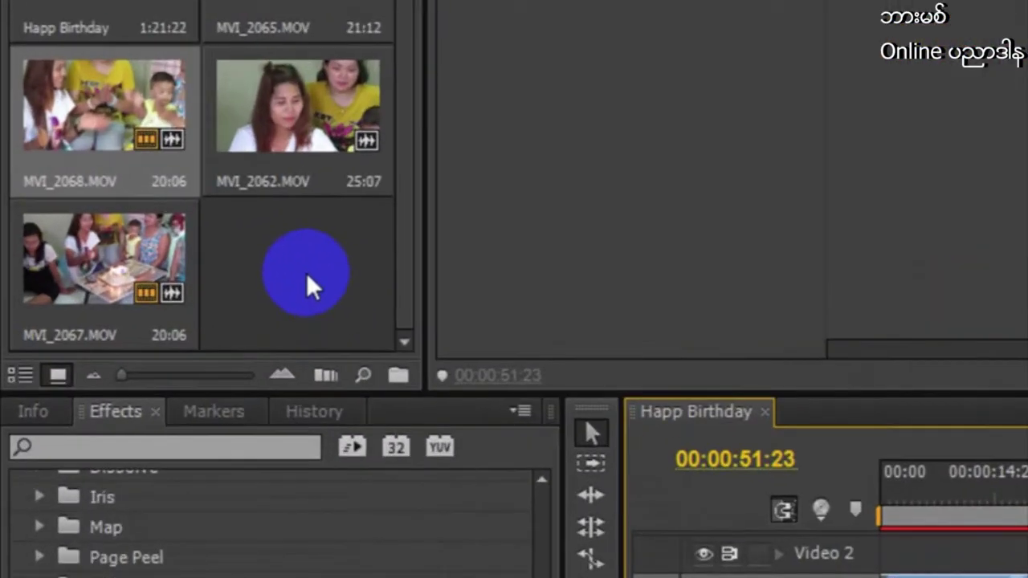
- Create a new title named Title 01 from the Project panel and open it in the Titler
right_click(154, 277)
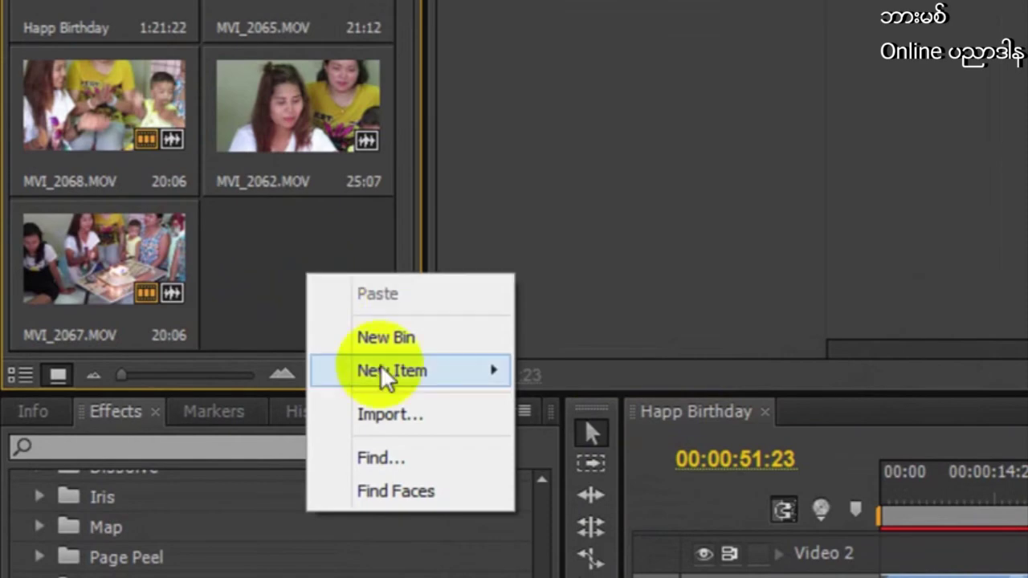
mouse_move(415, 374)
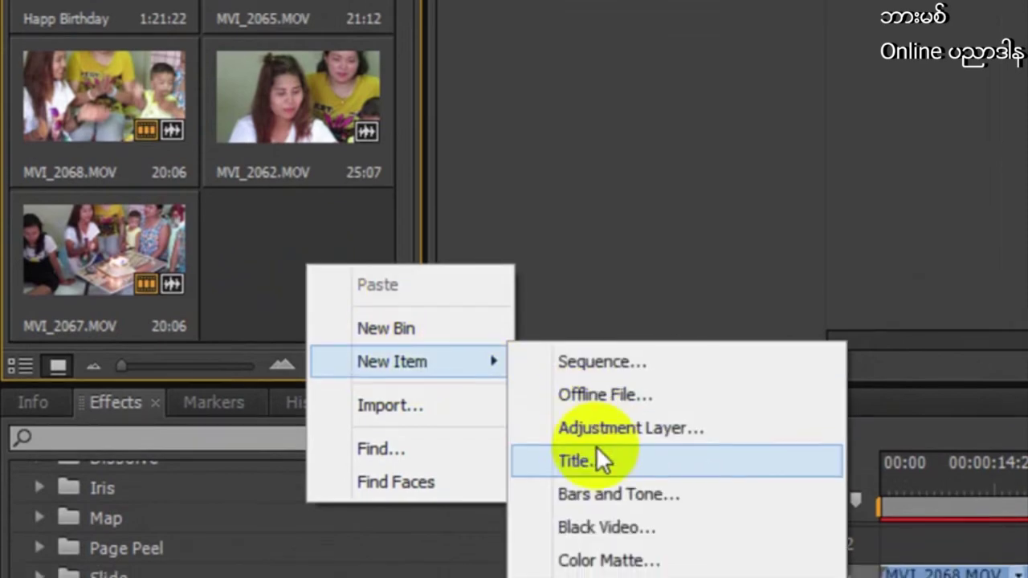
left_click(586, 471)
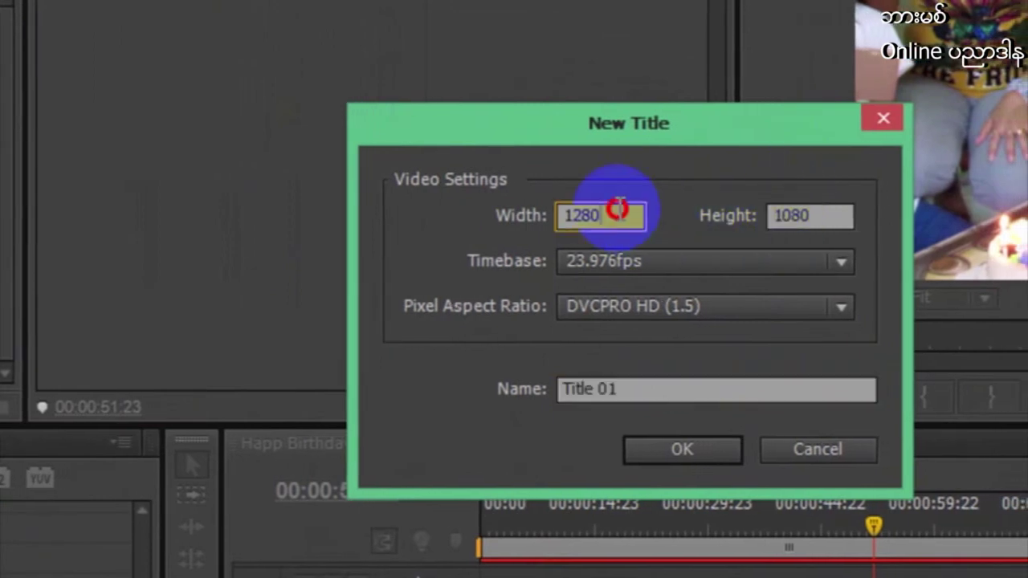
left_click(812, 215)
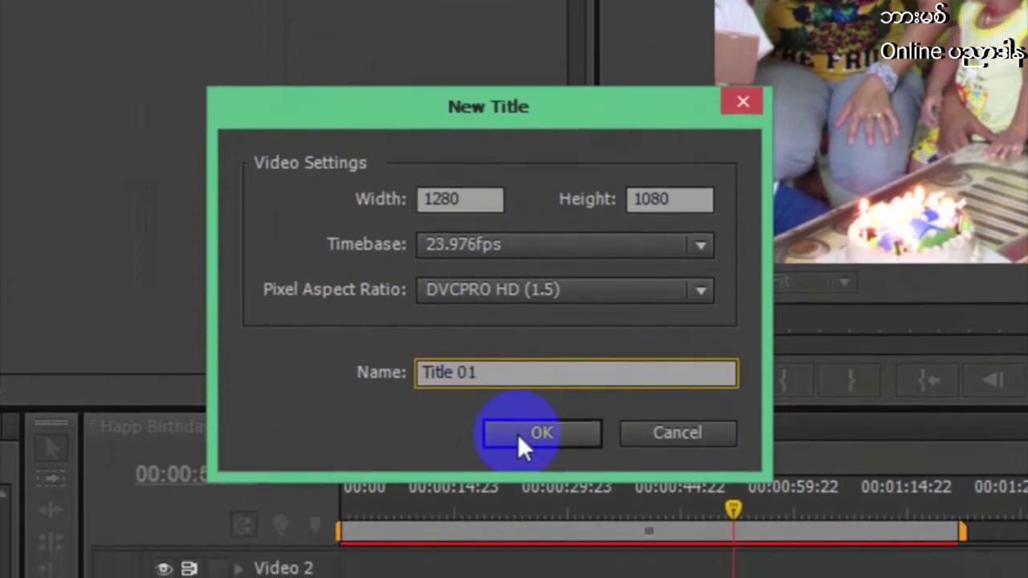
left_click(524, 480)
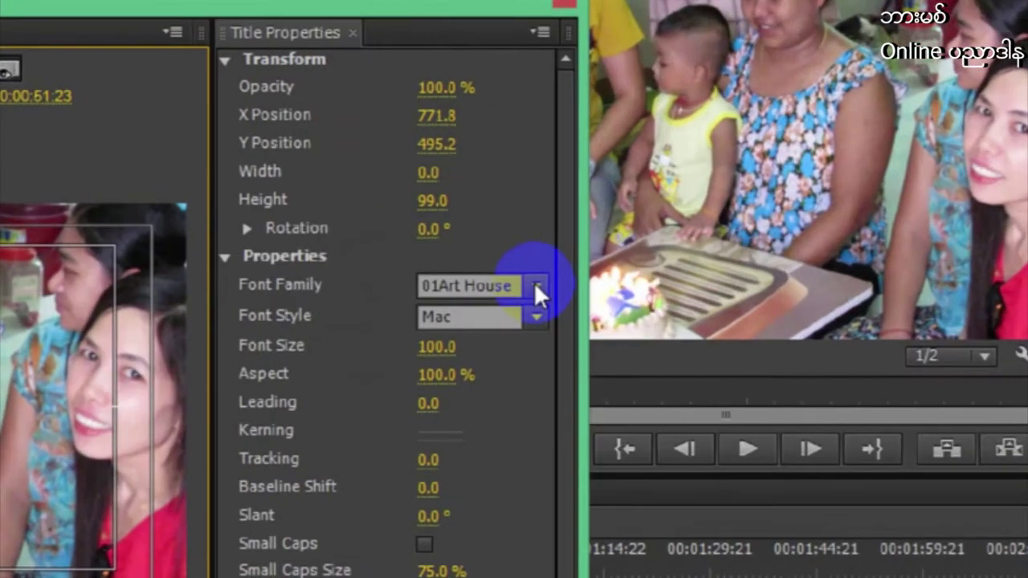
left_click(688, 235)
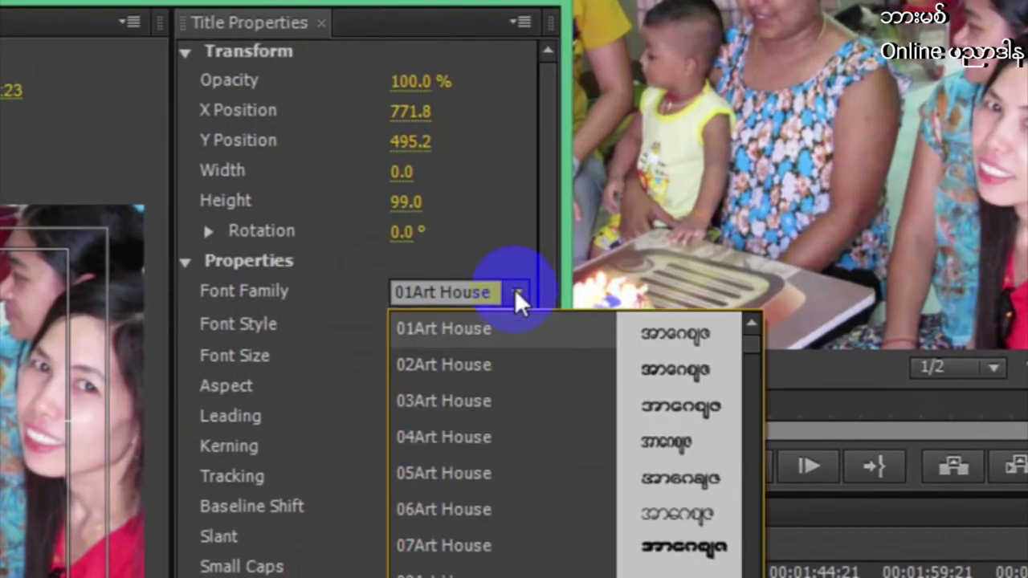
- Set the title font to W56Art House and drag the Myanmar text box larger
mouse_move(754, 340)
left_mouse_down()
mouse_move(753, 472)
mouse_move(754, 393)
left_mouse_up()
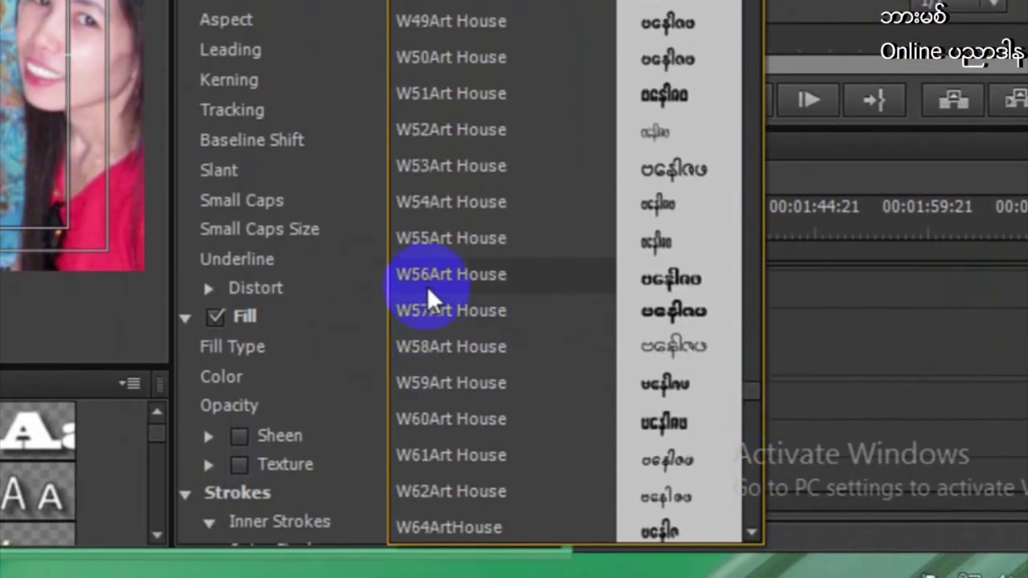
left_click(427, 281)
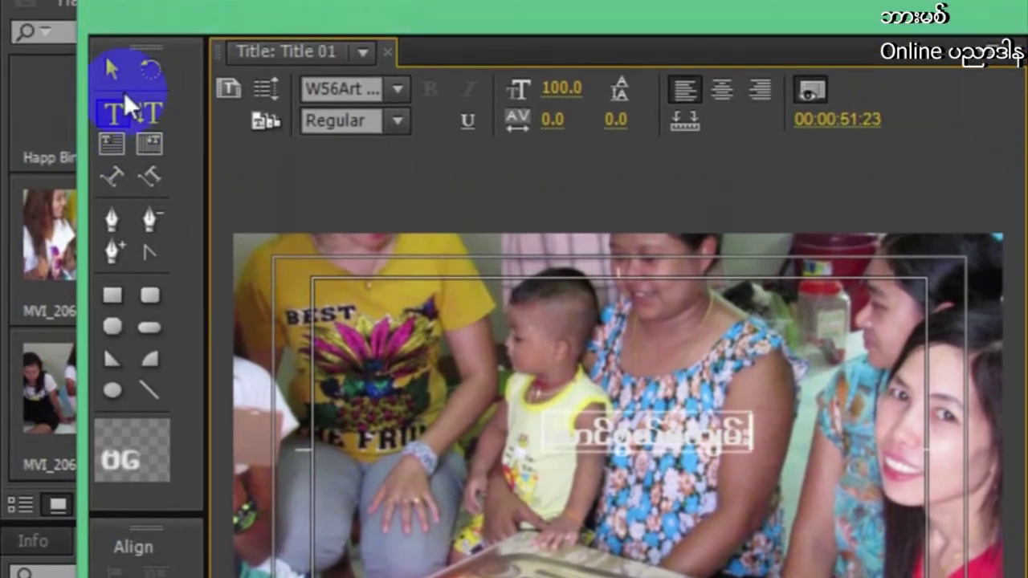
left_click(112, 70)
left_click(727, 421)
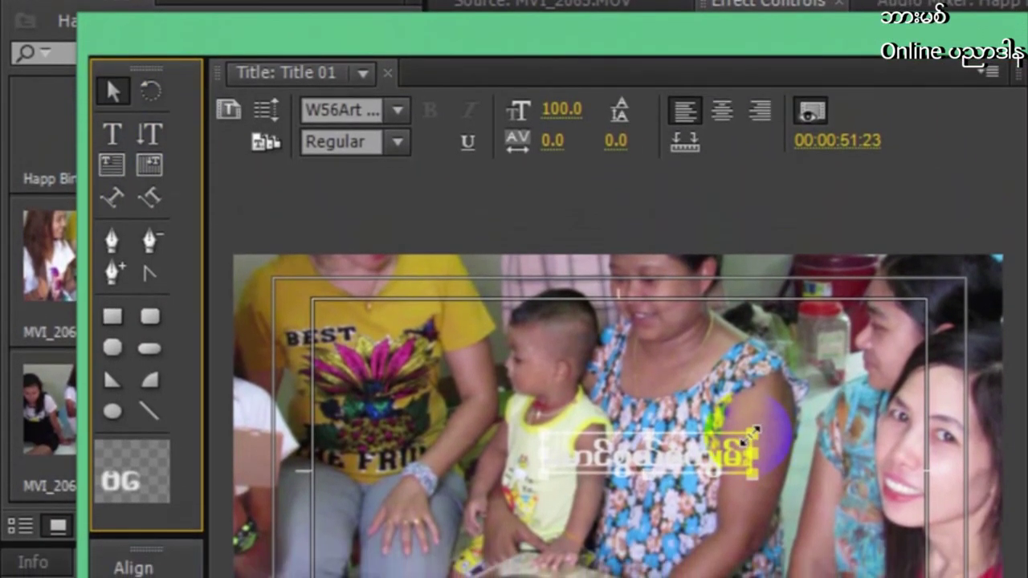
mouse_move(751, 432)
left_mouse_down()
mouse_move(739, 390)
mouse_move(580, 418)
left_mouse_up()
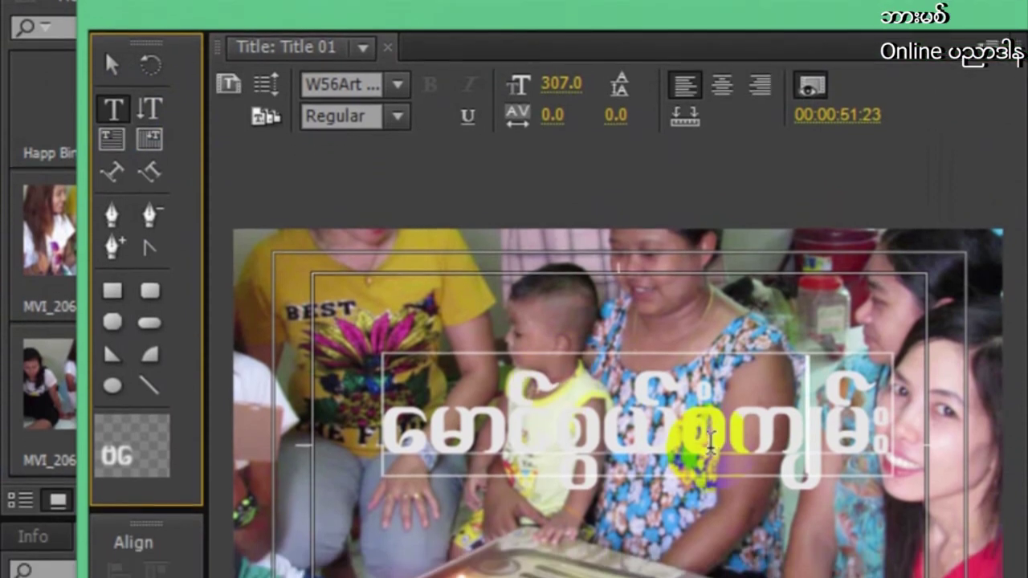
- Reselect the Myanmar title text box and shrink it slightly to fit the frame's middle
double_click(717, 426)
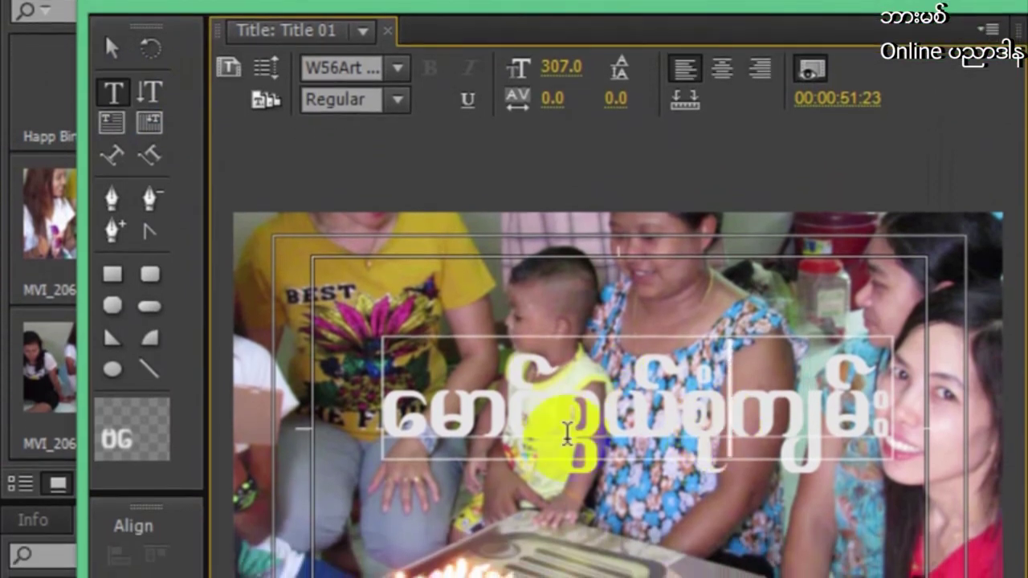
left_click(115, 54)
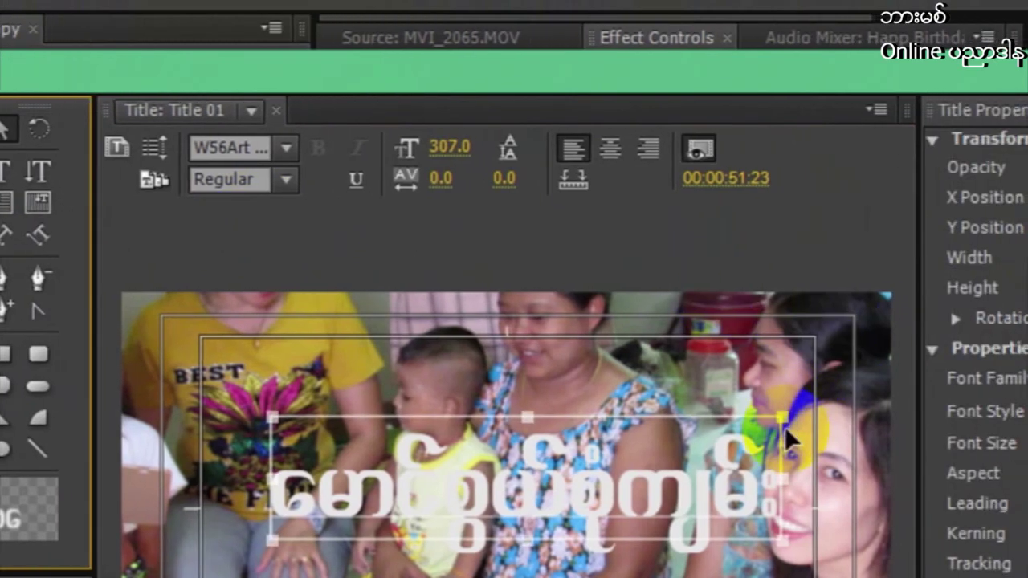
left_click(772, 416)
left_click_drag(655, 434, 634, 436)
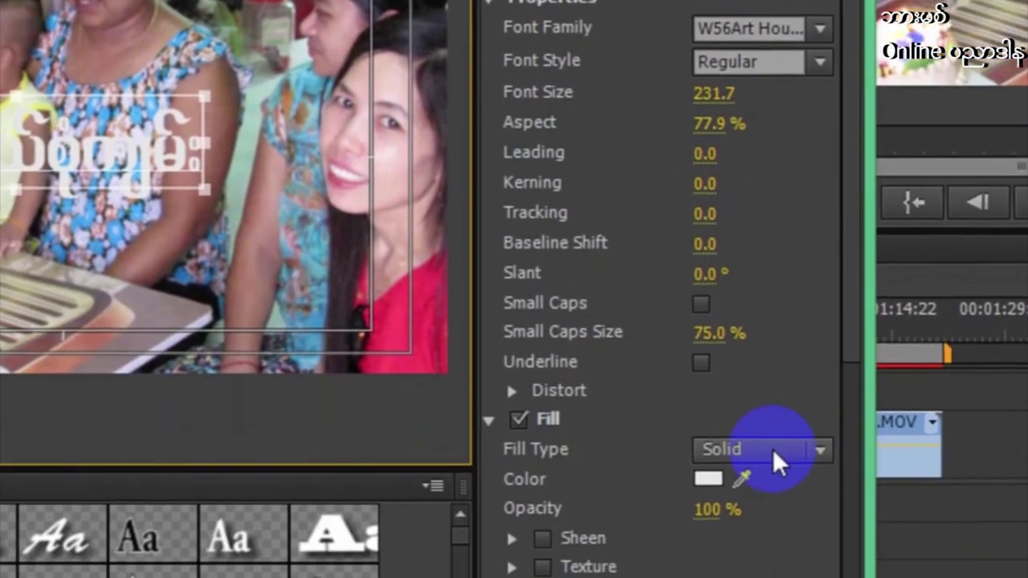
left_click(774, 446)
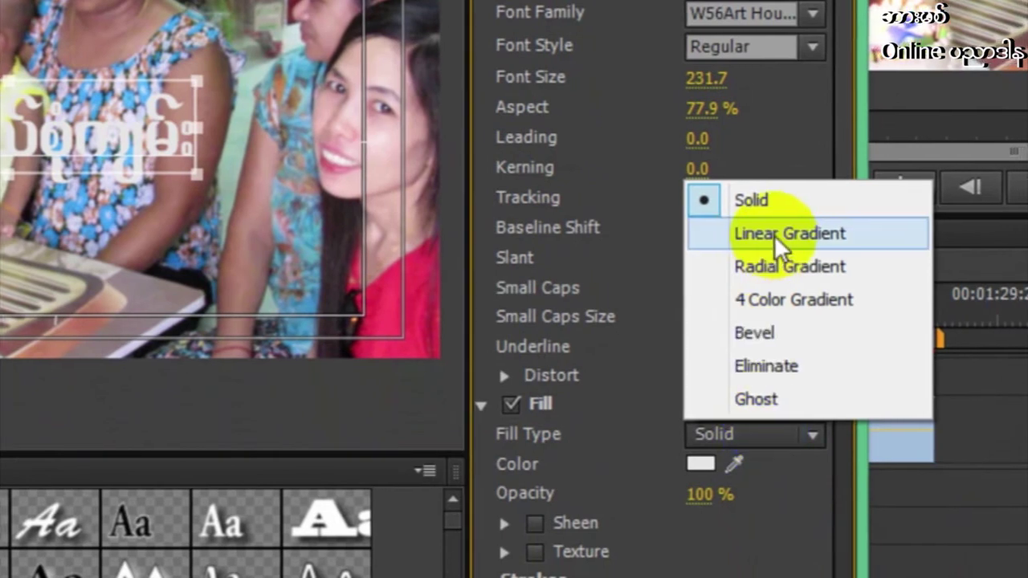
- Give the title a Linear Gradient fill with a dark red stop, and enlarge the text
left_click(783, 234)
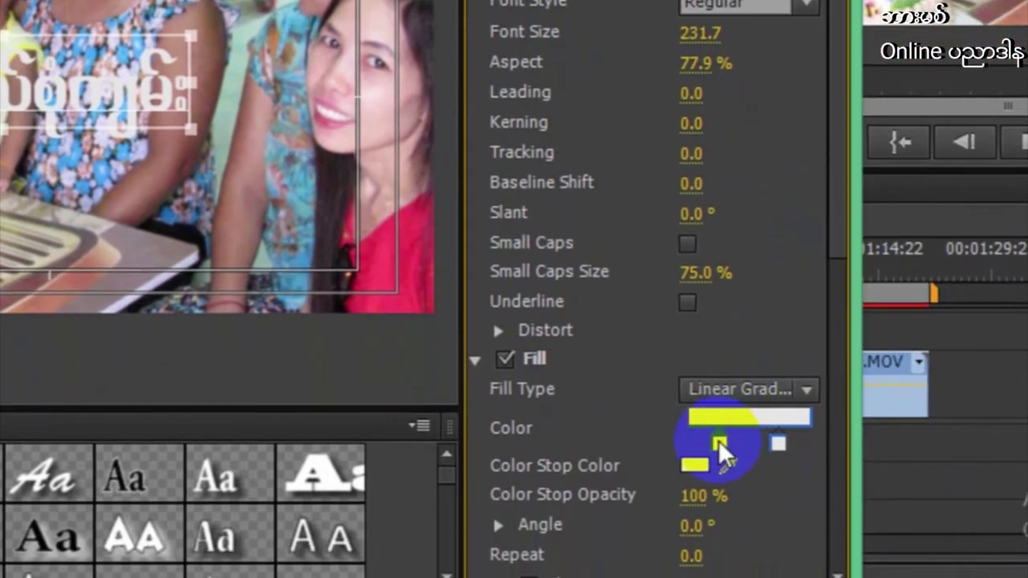
left_click(770, 431)
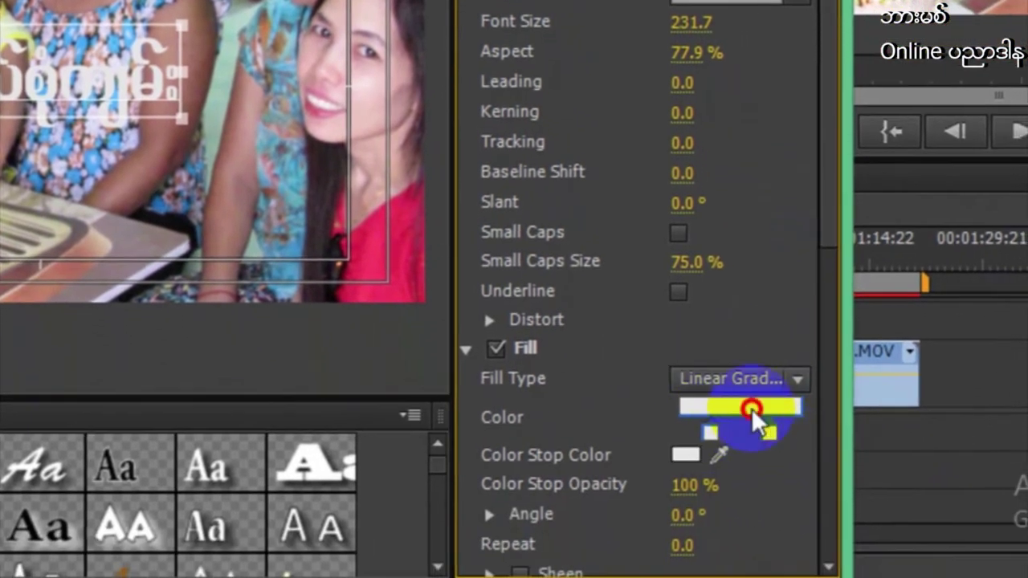
double_click(767, 429)
left_click(482, 147)
left_click(739, 96)
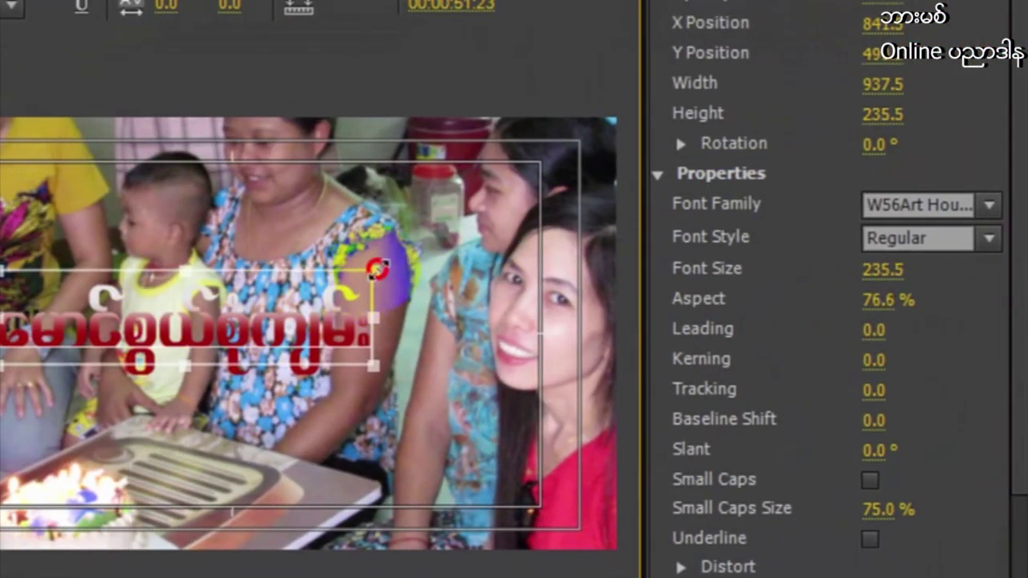
left_click_drag(376, 269, 475, 230)
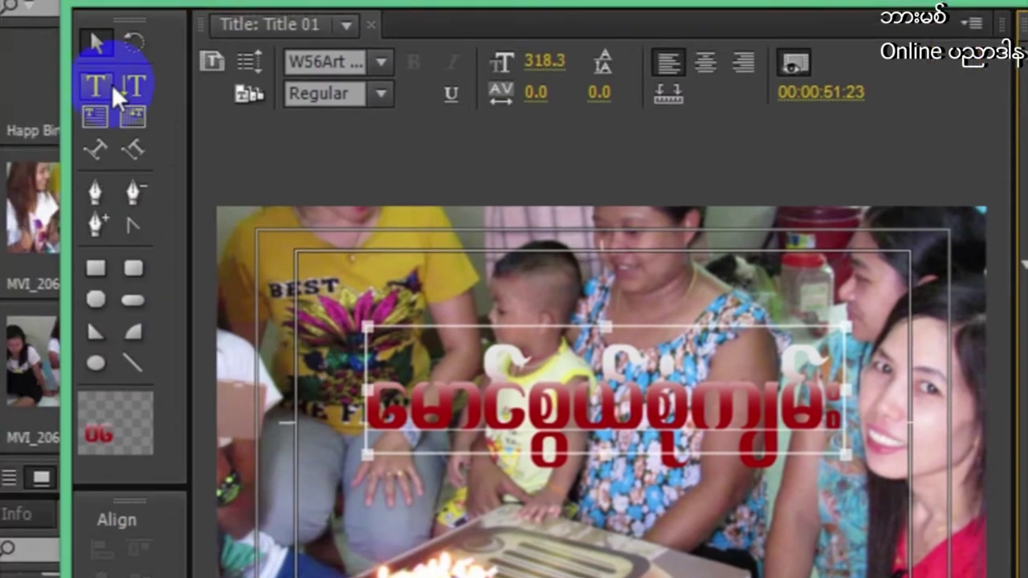
left_click(111, 85)
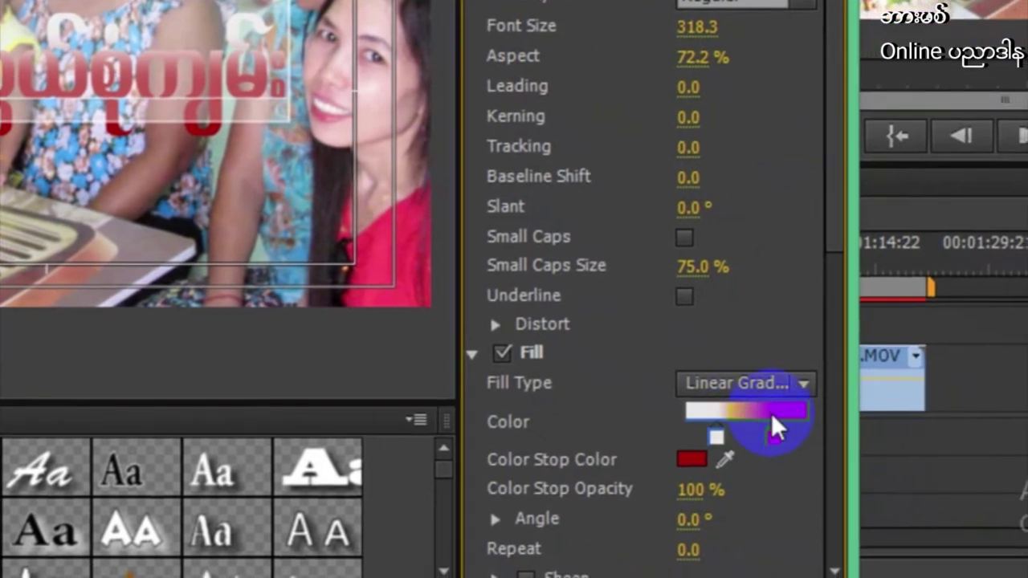
- Set one gradient colour stop to a deep blue
double_click(771, 412)
left_click(532, 164)
left_click(486, 170)
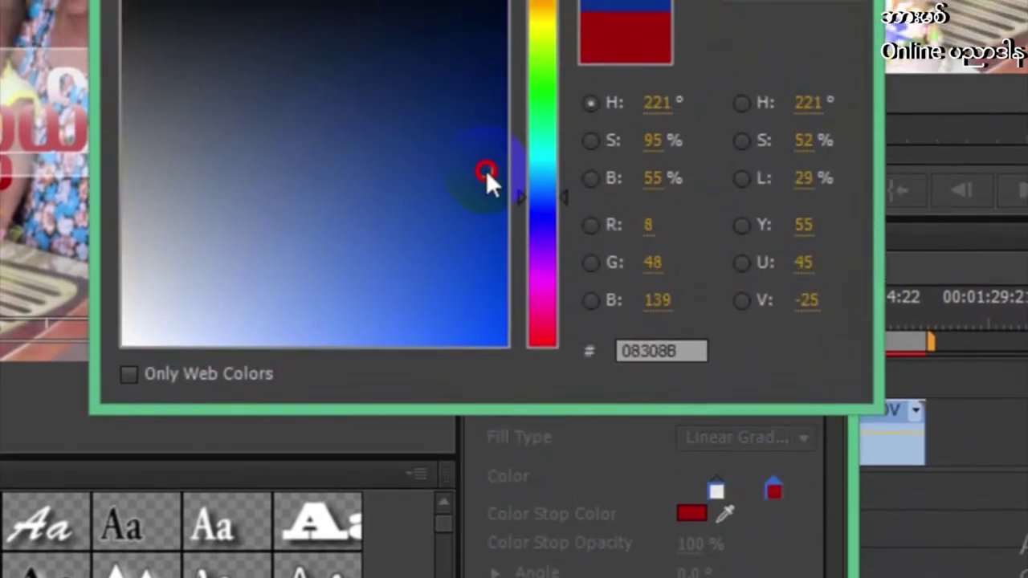
left_click(466, 132)
left_click(775, 132)
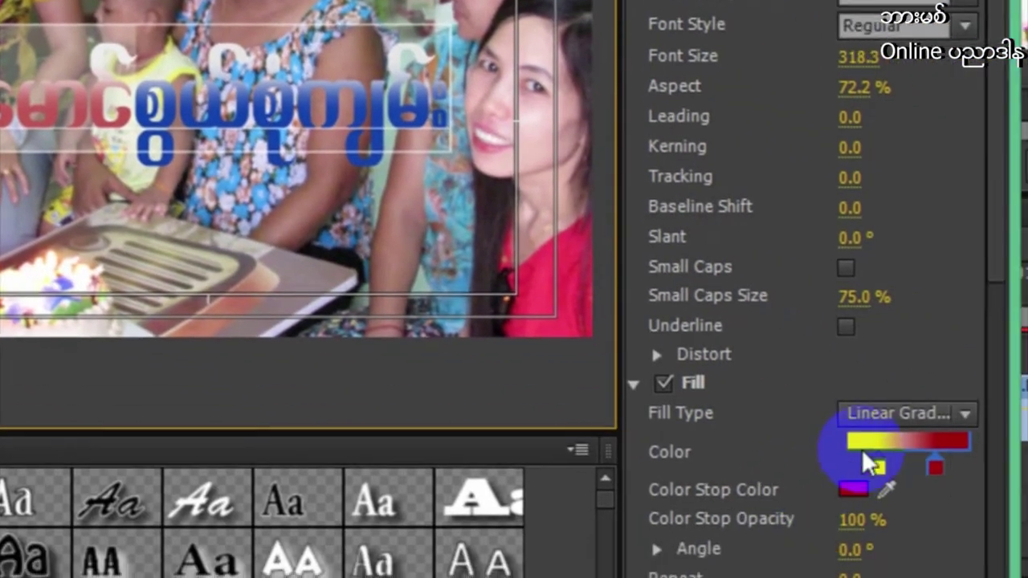
- Set the left gradient colour stop to pure red FF0000
double_click(872, 464)
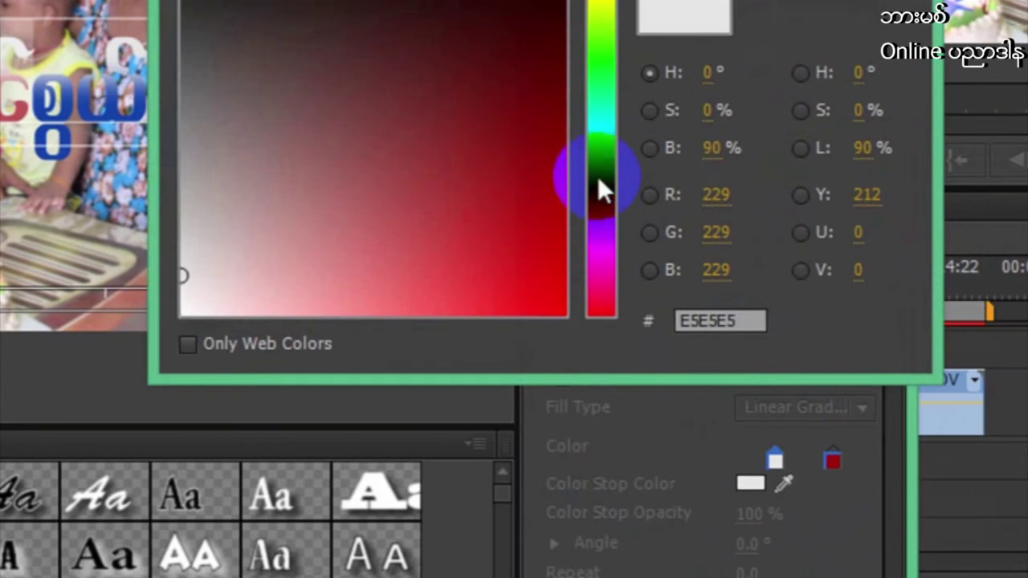
left_click_drag(597, 176, 601, 10)
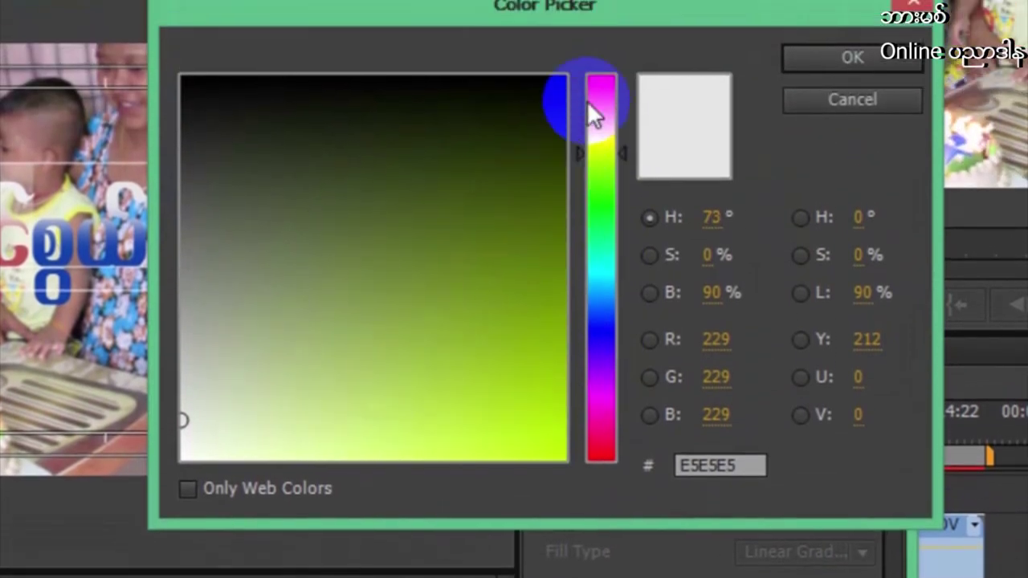
left_click_drag(532, 164, 601, 53)
left_click(562, 436)
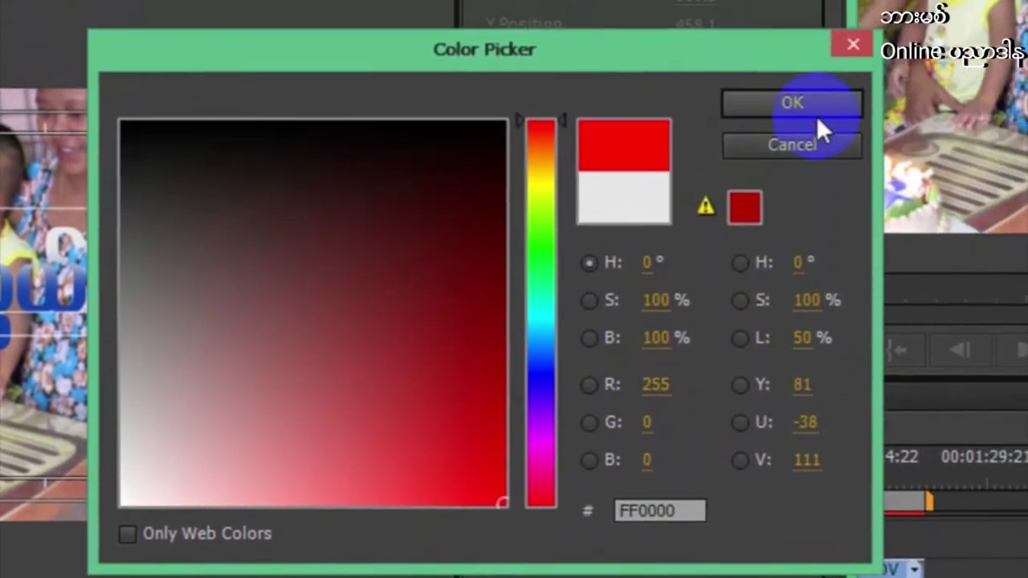
left_click(878, 87)
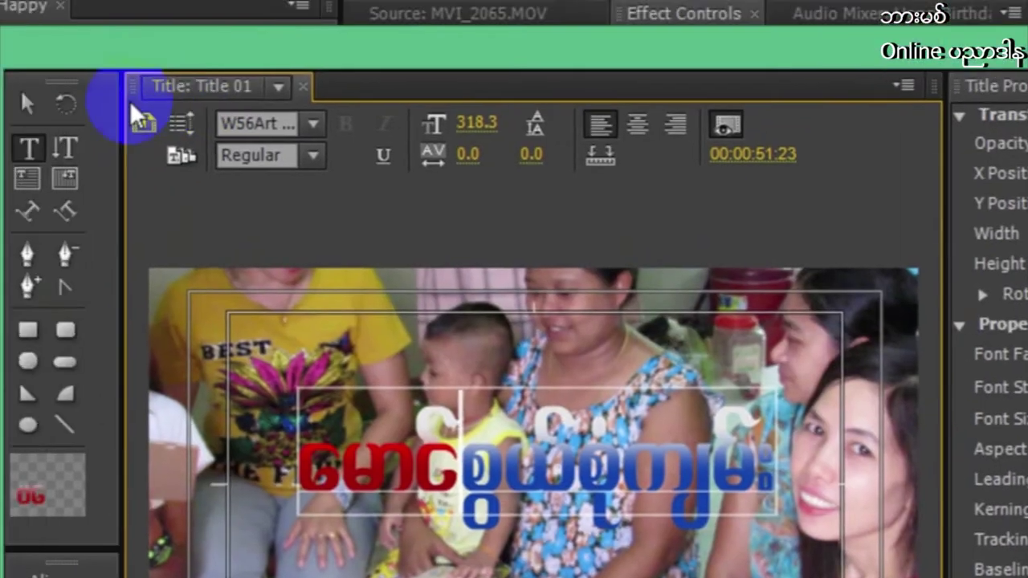
left_click(119, 135)
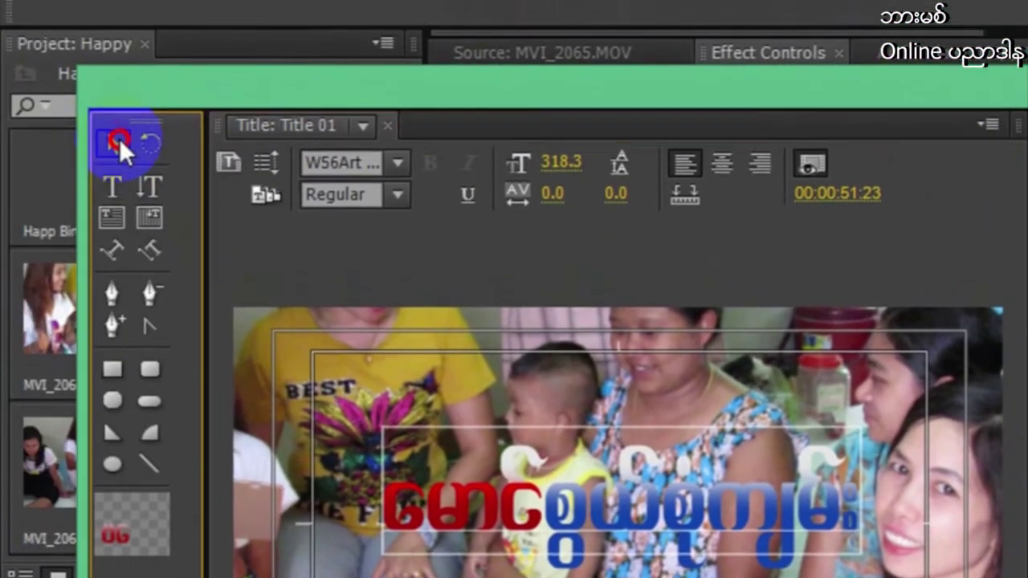
- Shrink the title text to about 141 and nudge it slightly up and left
left_click_drag(853, 433, 581, 435)
left_click(518, 458)
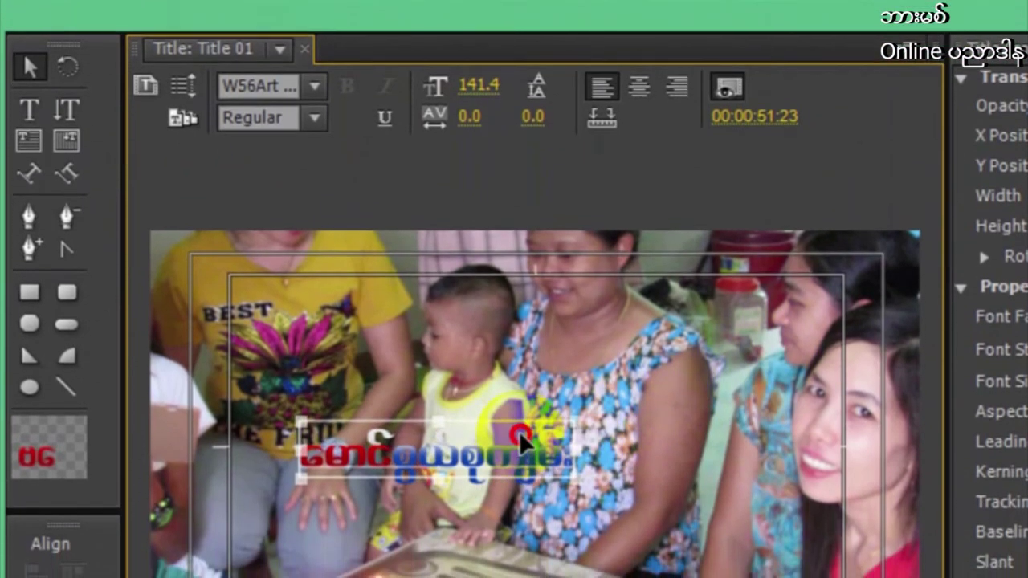
left_click_drag(414, 269, 418, 253)
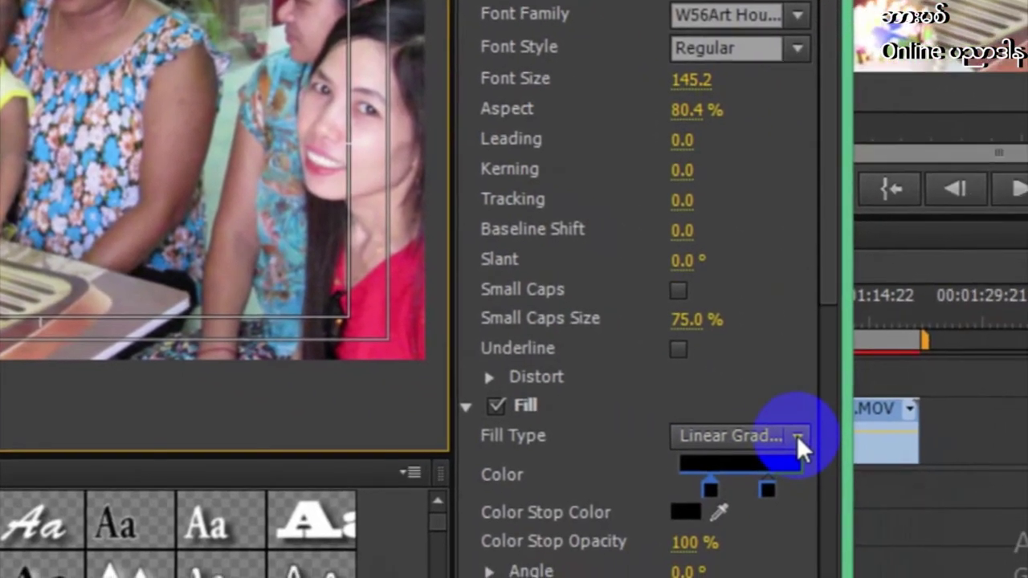
left_click_drag(781, 267, 773, 451)
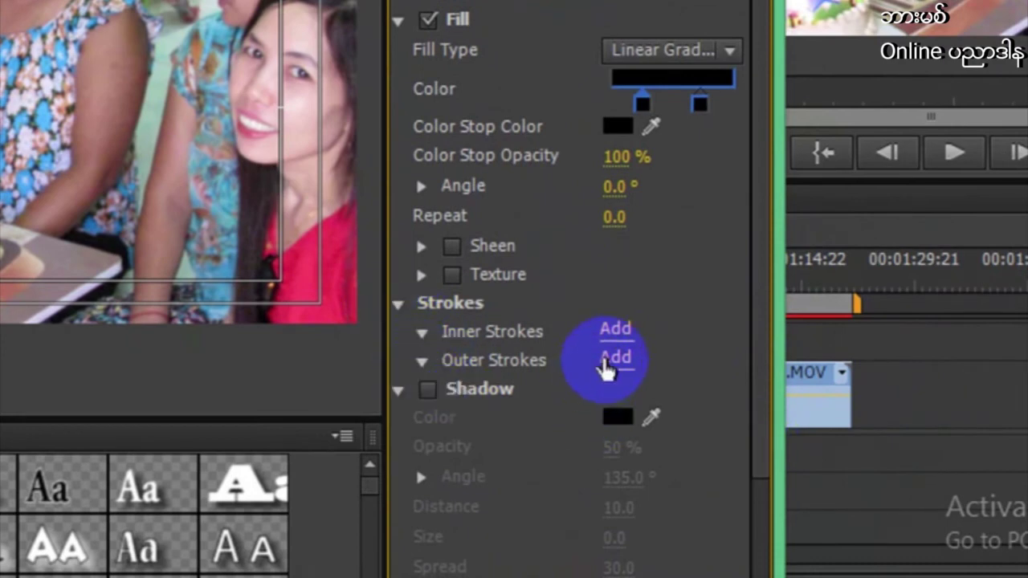
- Give the title a 10.0 Edge outer stroke coloured black (000000)
left_click(677, 418)
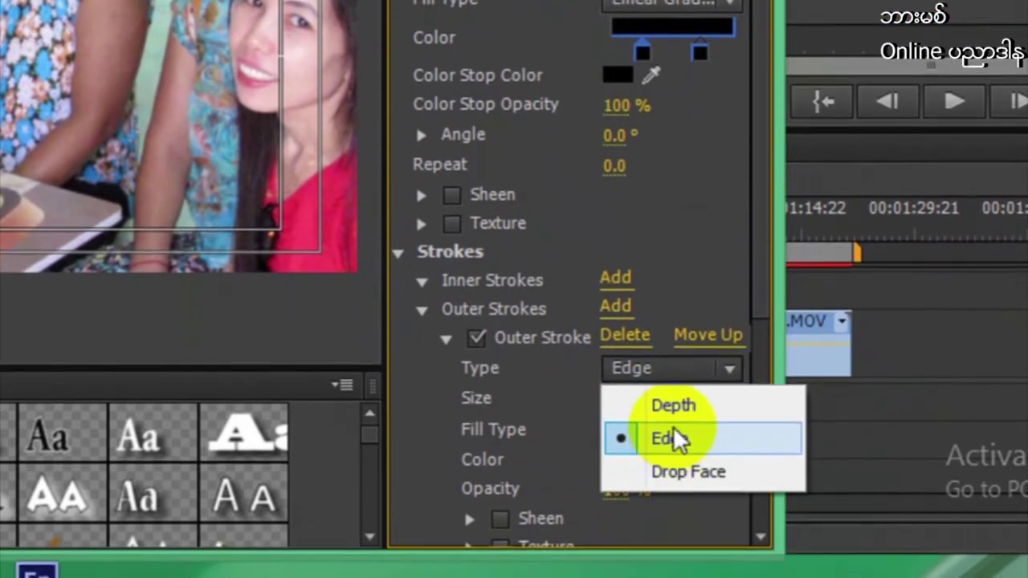
left_click(677, 440)
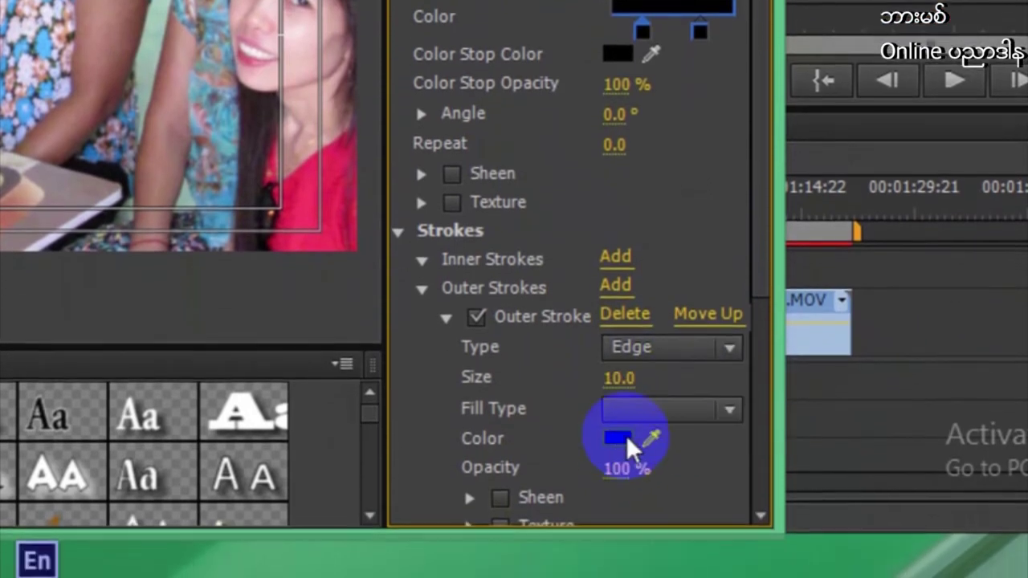
left_click(625, 456)
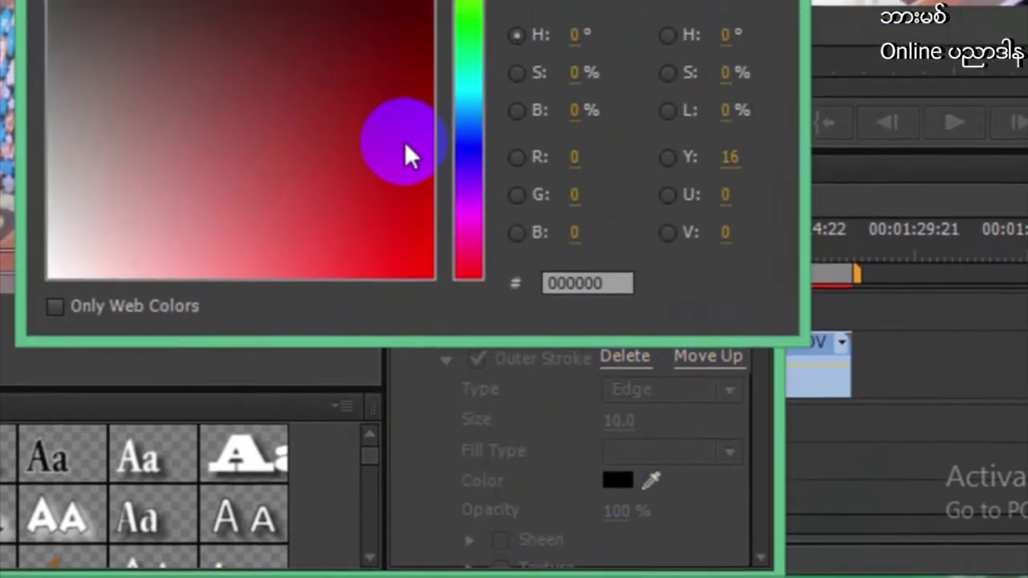
mouse_move(305, 205)
left_mouse_down()
mouse_move(432, 101)
mouse_move(460, 195)
left_mouse_up()
left_click(477, 149)
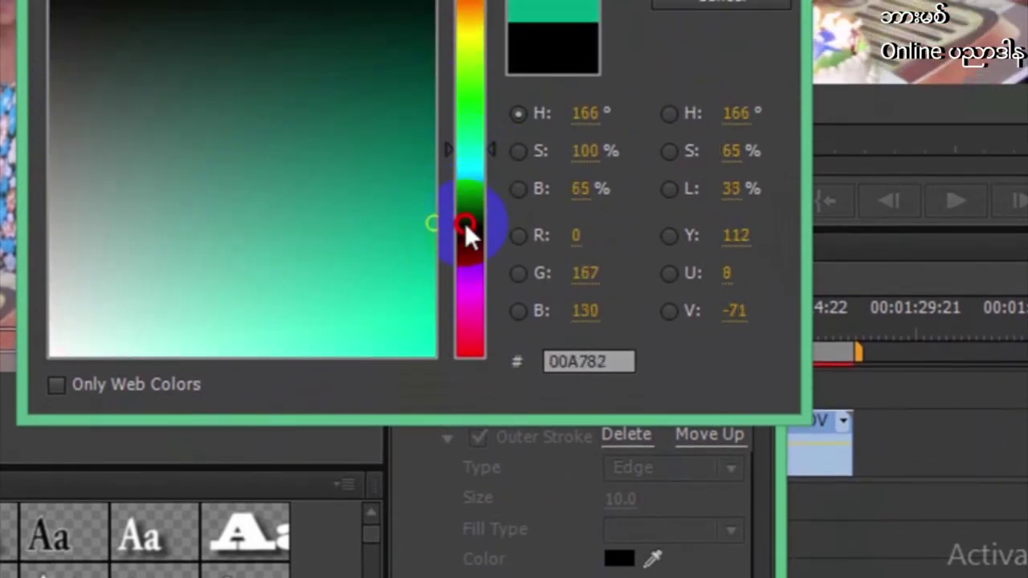
left_click(473, 176)
left_click(687, 97)
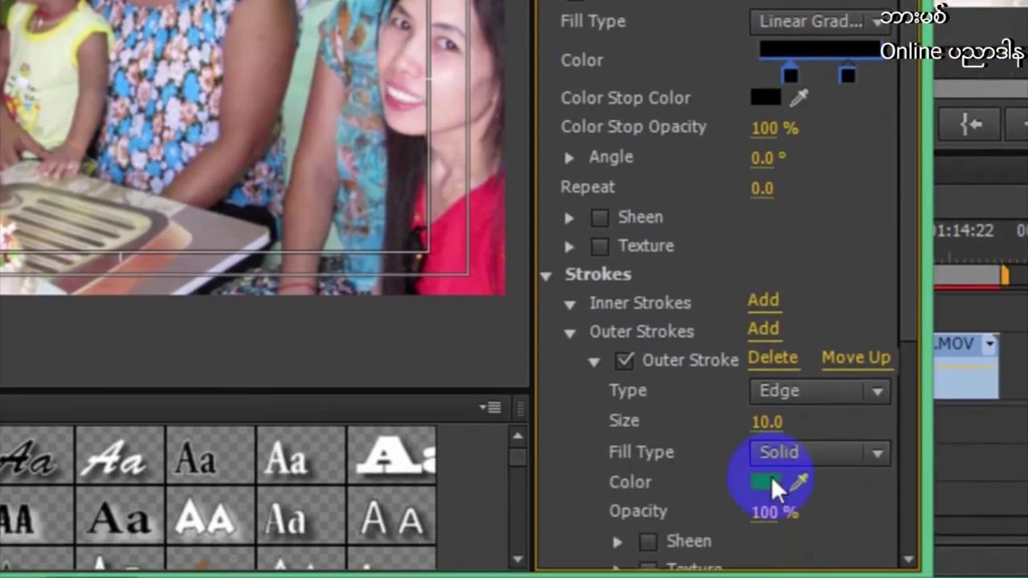
left_click(771, 482)
left_click_drag(523, 108, 623, 88)
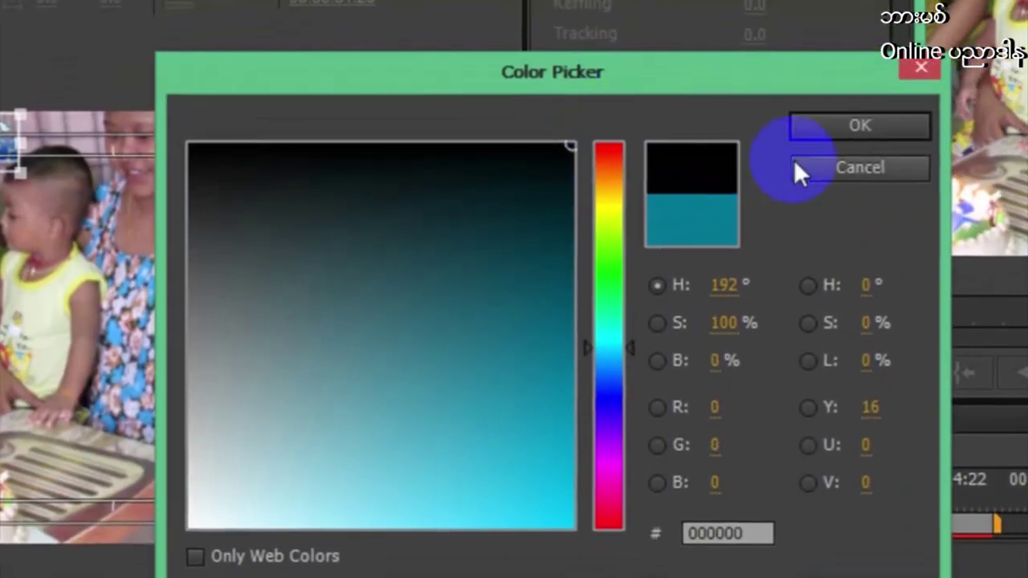
left_click(807, 140)
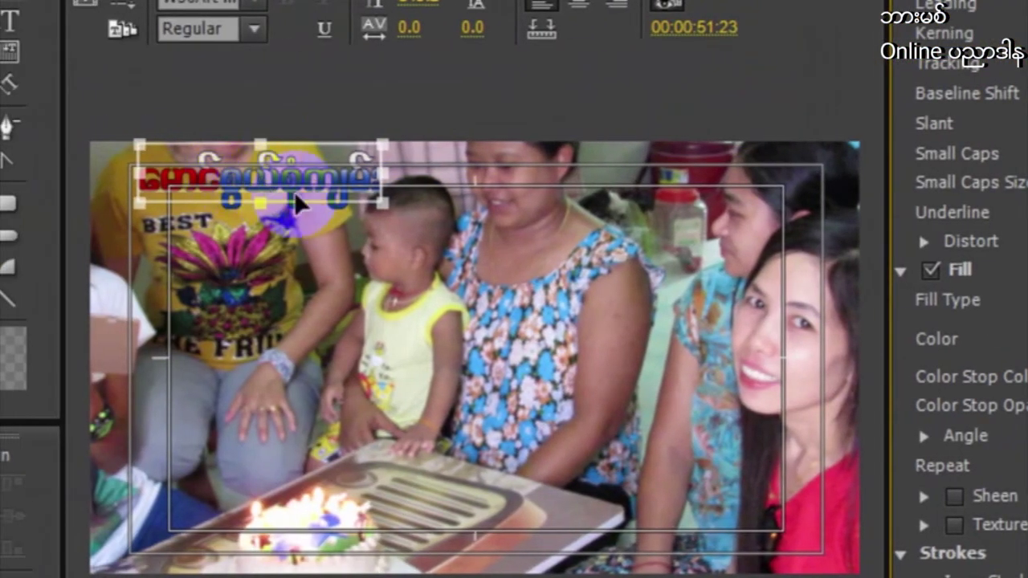
- Reposition the Burmese title text box to the frame's lower right, then close the Titler window
left_click(369, 255)
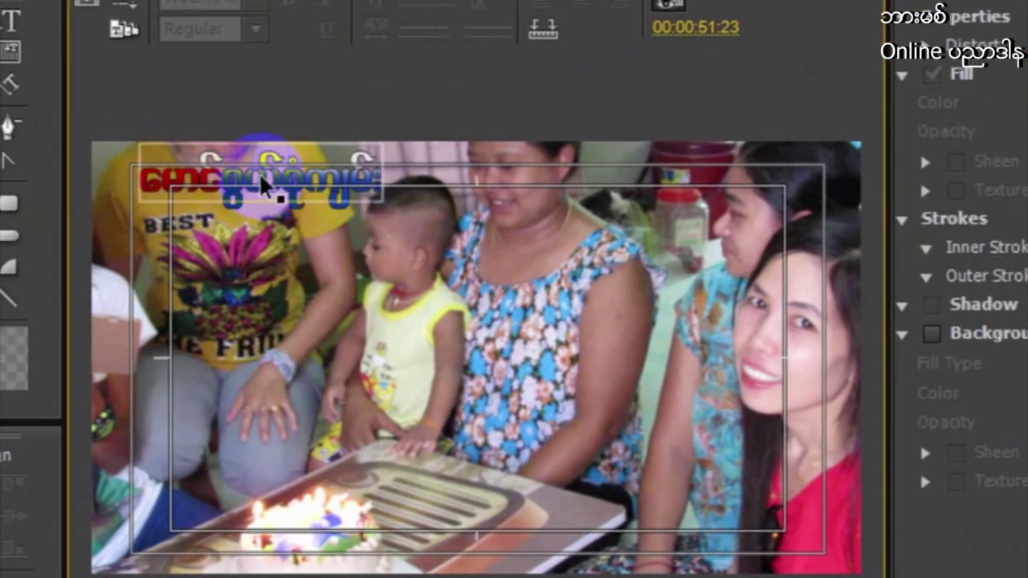
left_click(255, 173)
left_click_drag(255, 173, 561, 211)
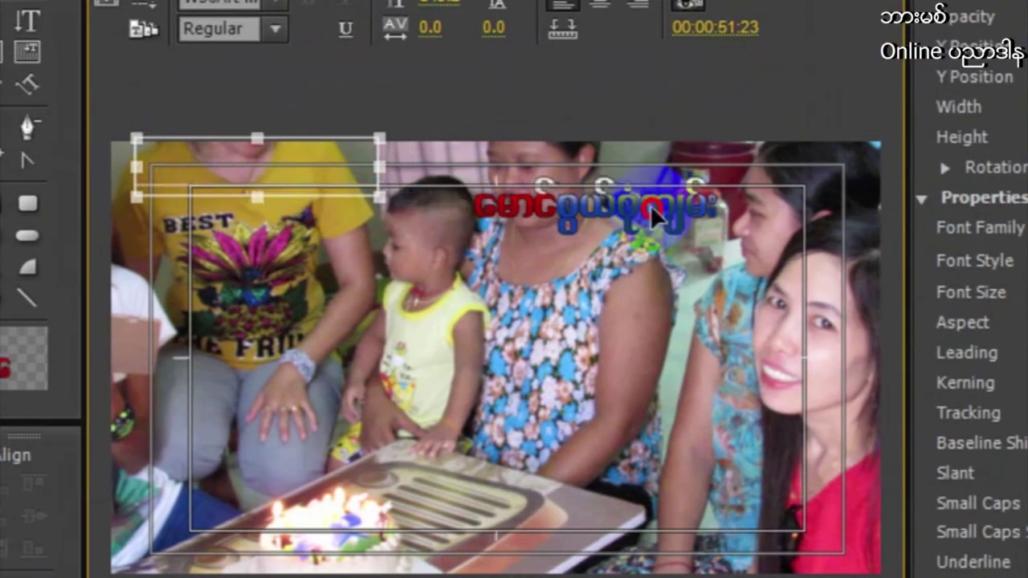
left_click_drag(770, 187, 746, 172)
left_click_drag(737, 286, 751, 442)
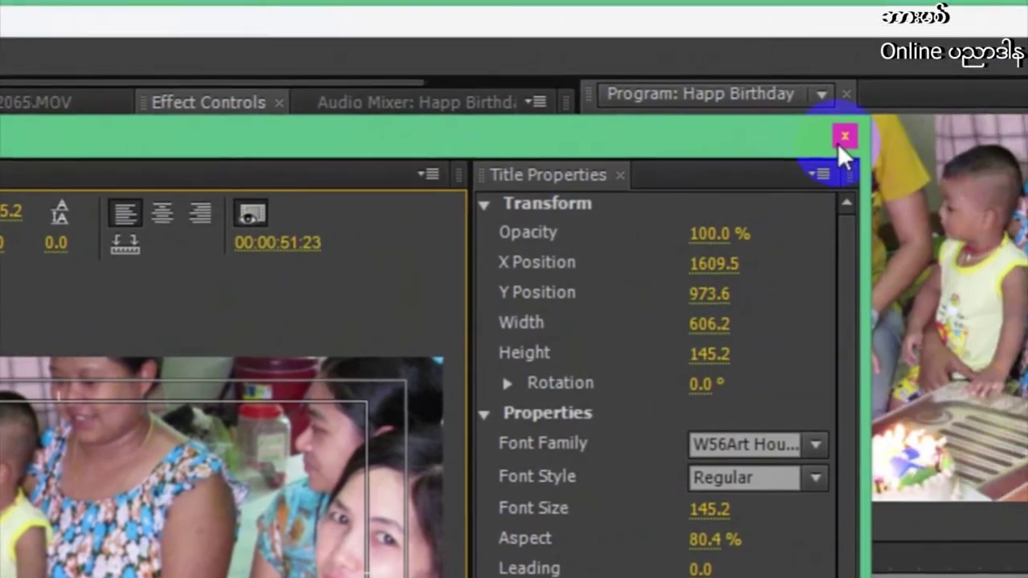
left_click(986, 124)
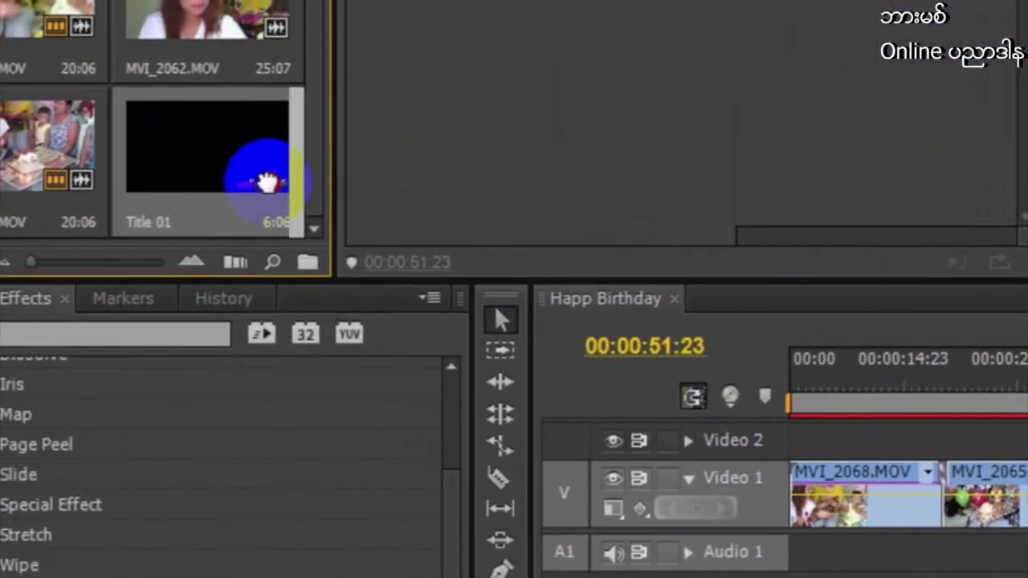
- Drop Title 01 at the start of the Video 2 track
left_click_drag(0, 157, 542, 406)
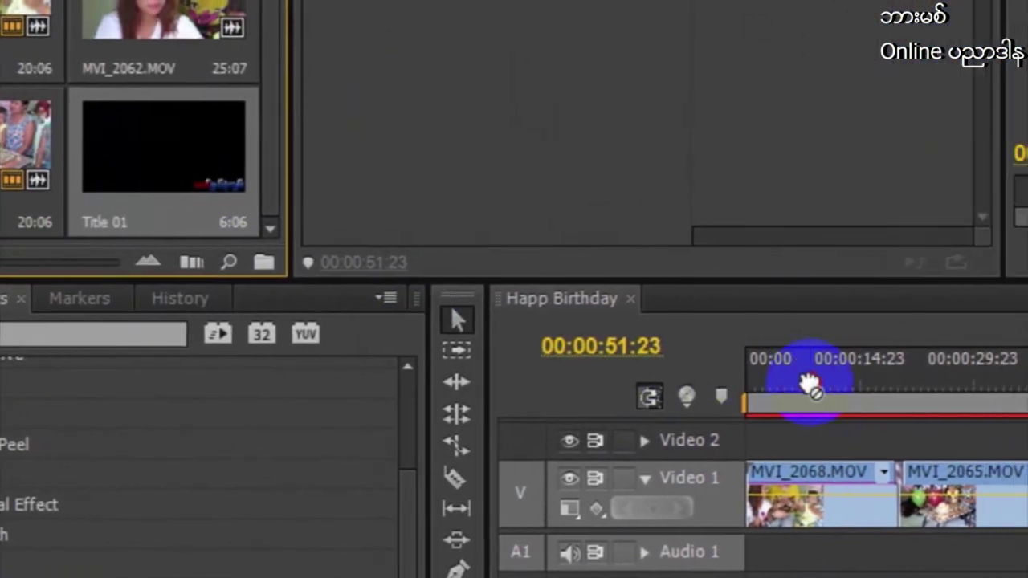
mouse_move(775, 432)
left_mouse_down()
mouse_move(731, 438)
mouse_move(741, 434)
left_mouse_up()
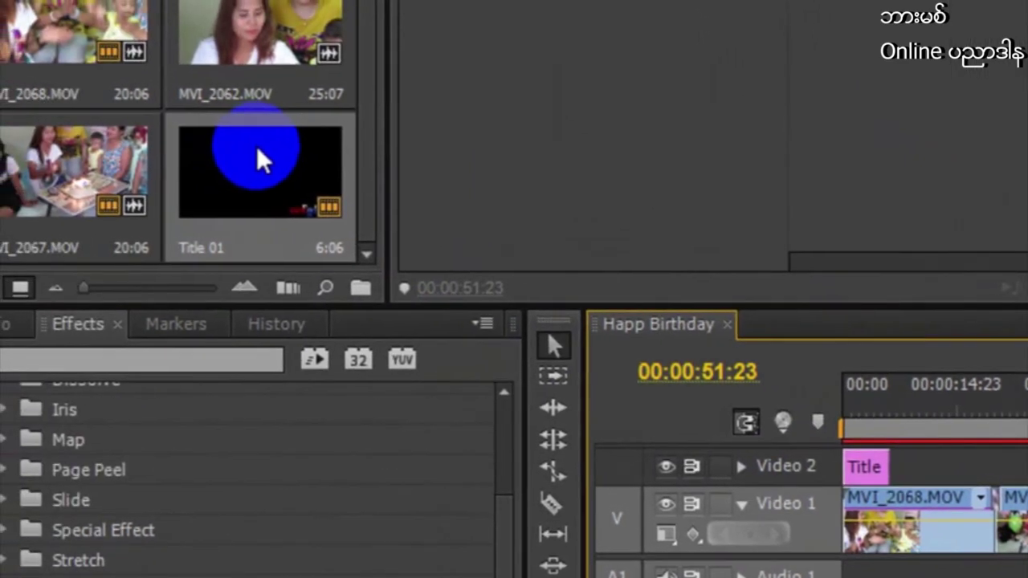
left_click(884, 467)
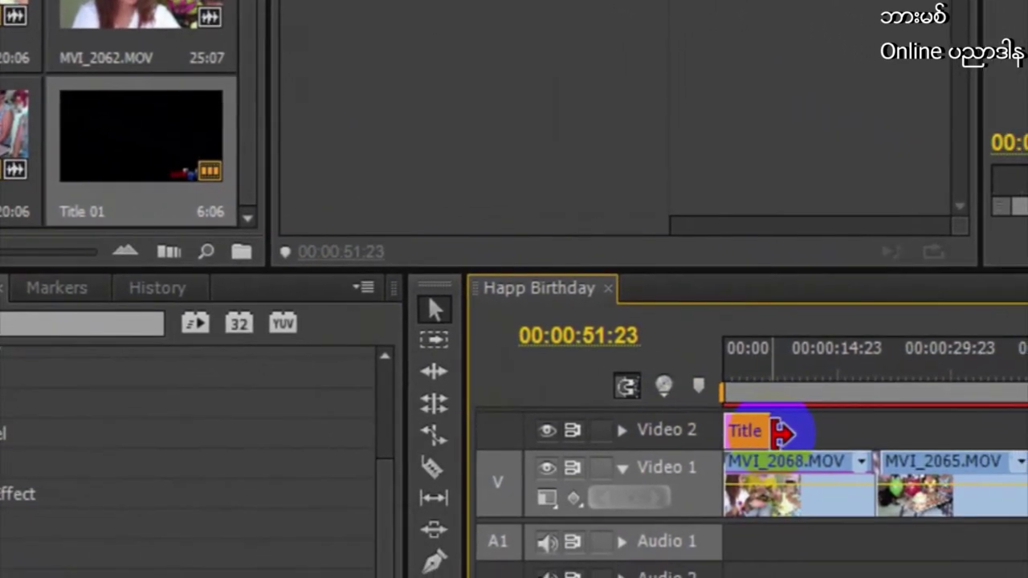
- Stretch the title clip's end so it spans the birthday clips
left_click_drag(759, 433, 783, 432)
left_click(749, 375)
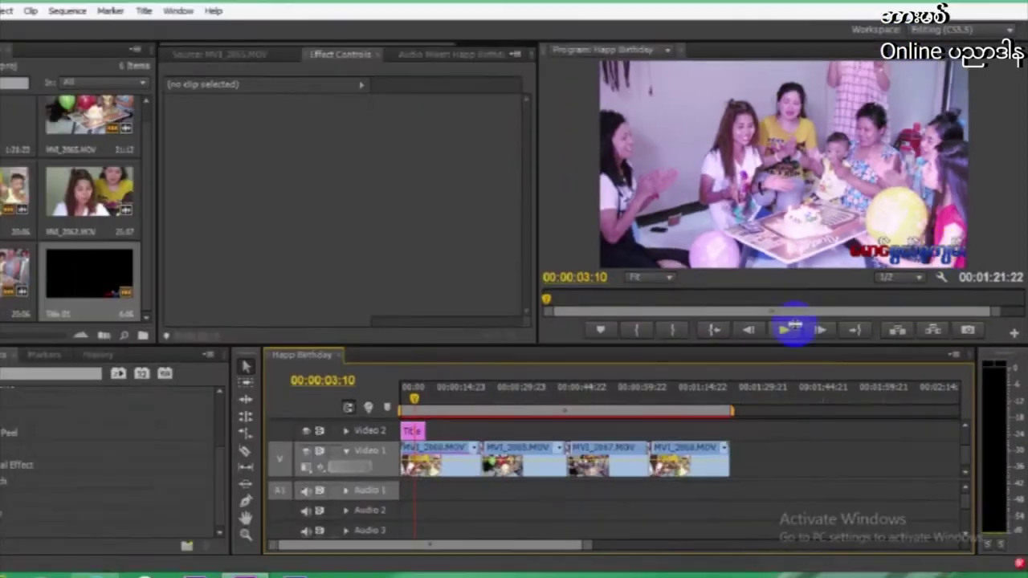
left_click(452, 417)
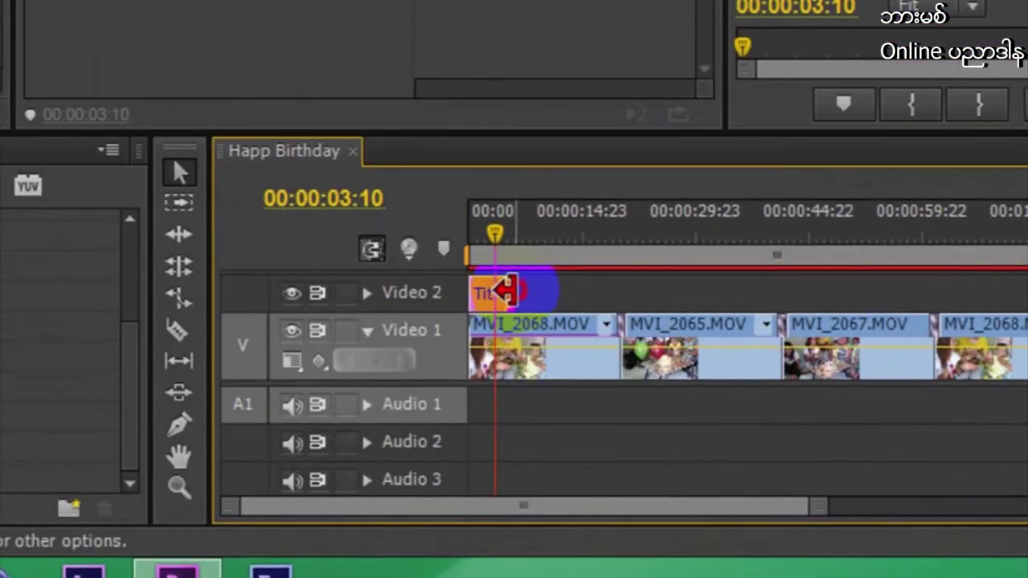
left_click_drag(452, 416, 487, 415)
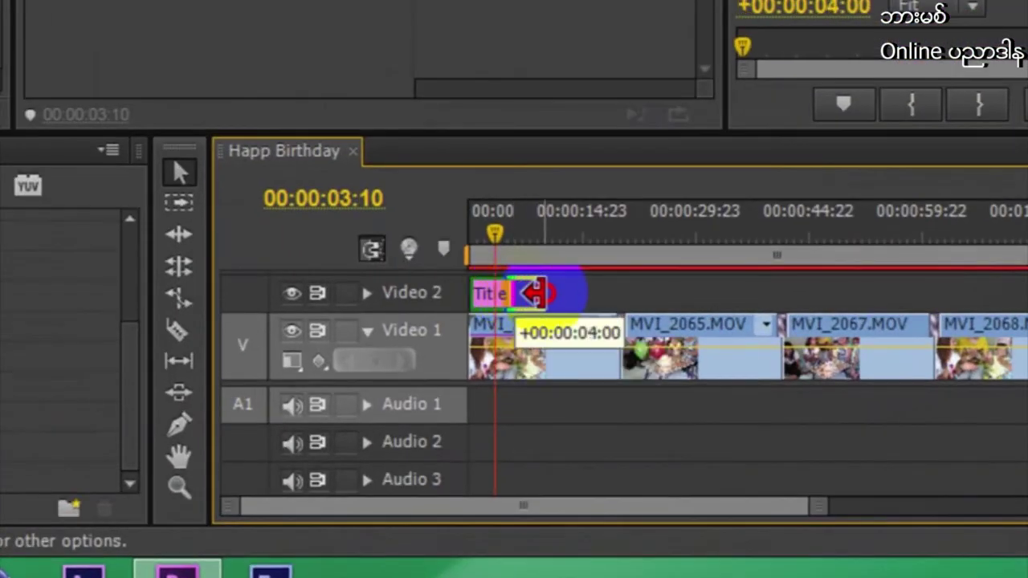
left_click_drag(562, 294, 821, 318)
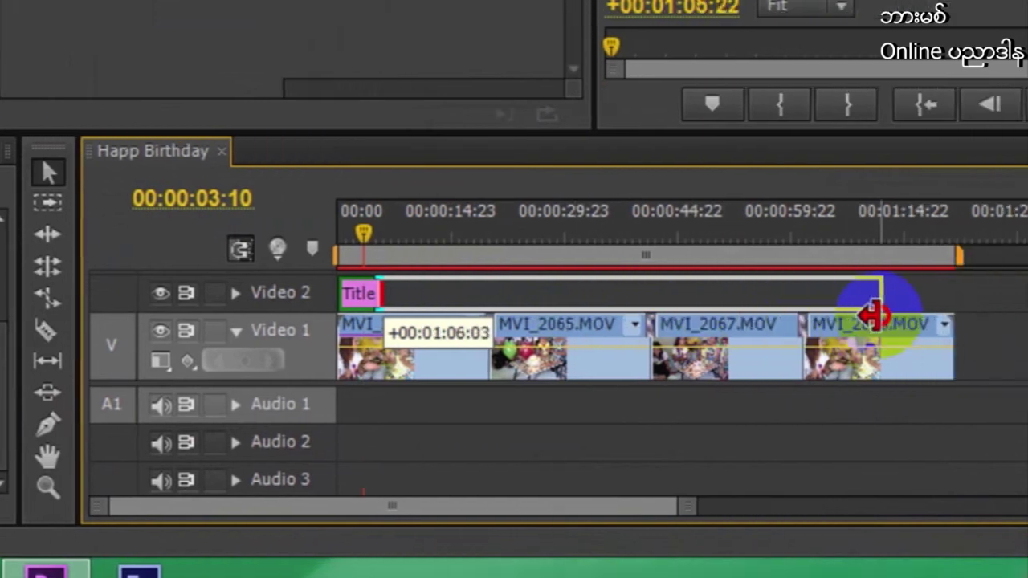
mouse_move(821, 317)
left_mouse_down()
mouse_move(330, 297)
mouse_move(444, 299)
left_mouse_up()
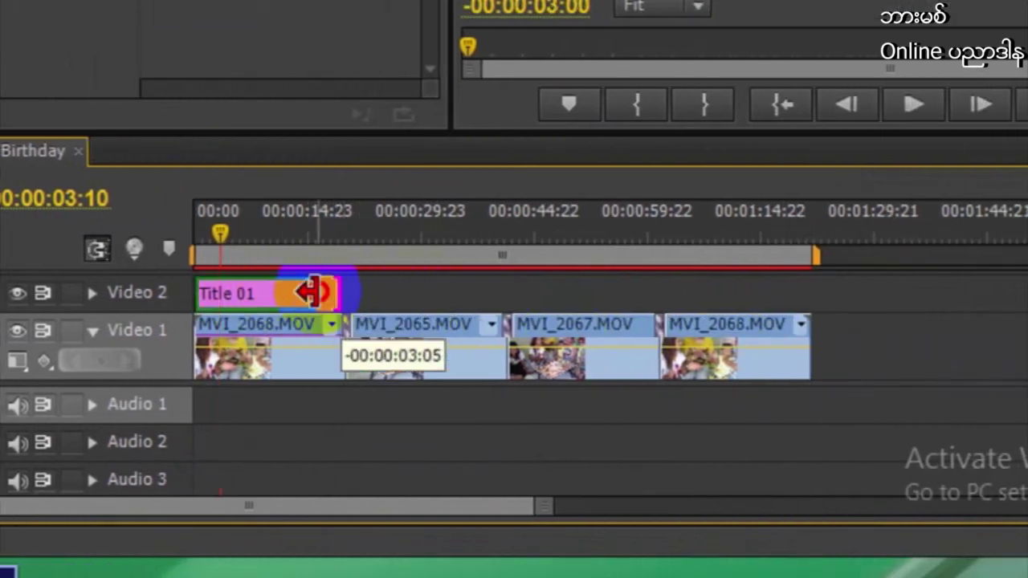
mouse_move(444, 299)
left_mouse_down()
mouse_move(291, 296)
mouse_move(793, 302)
left_mouse_up()
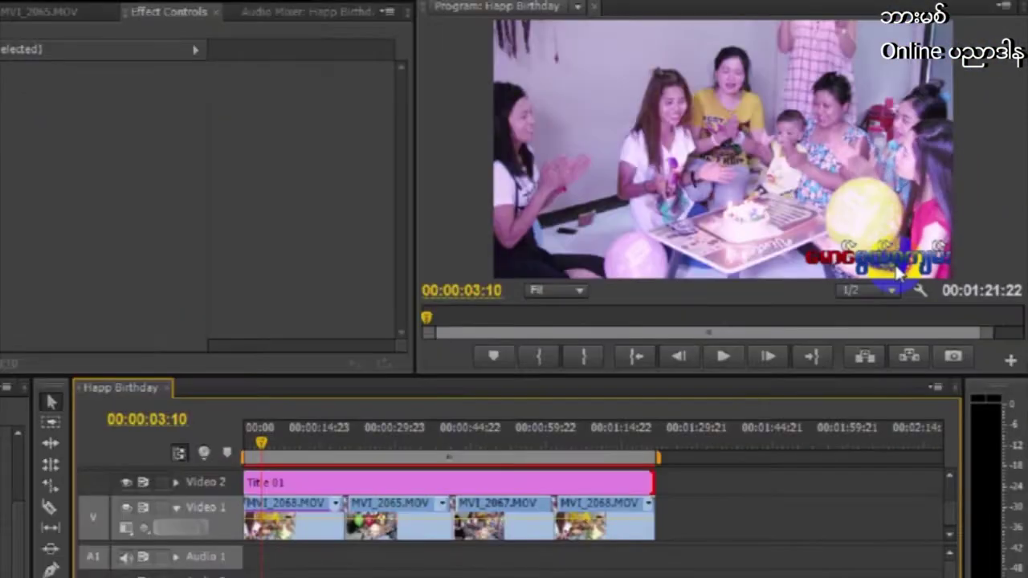
left_click(802, 322)
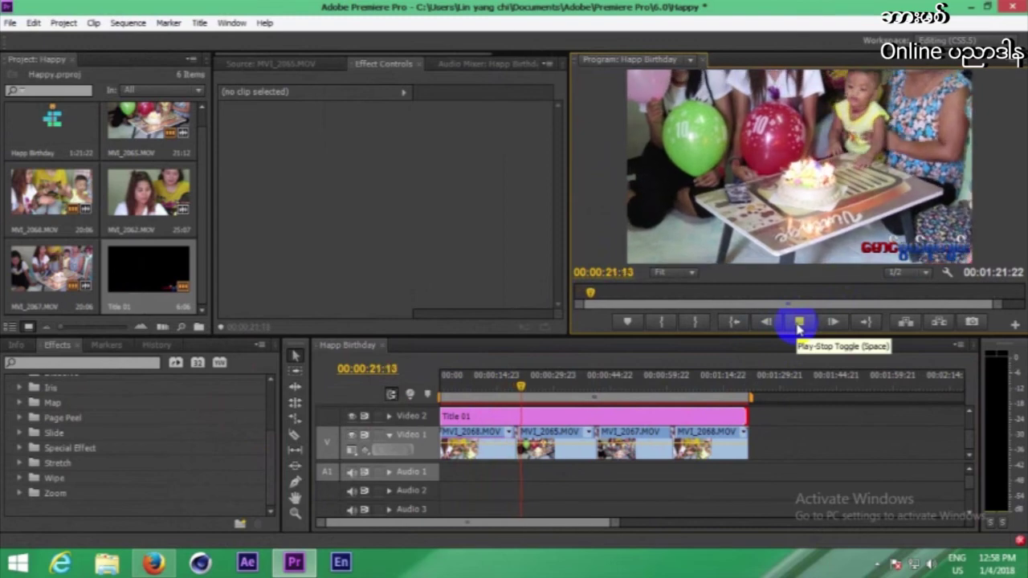
left_click_drag(603, 391, 573, 389)
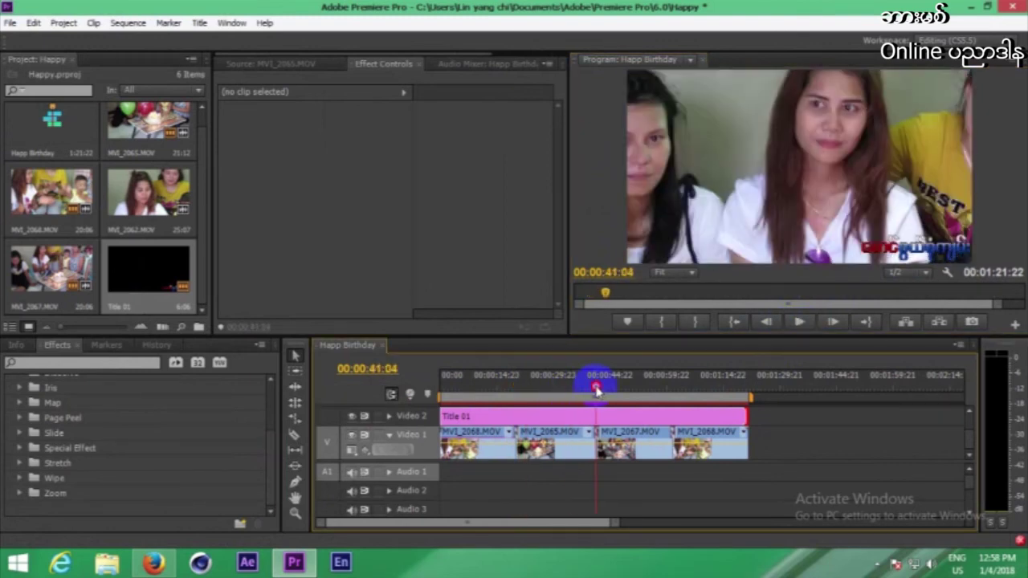
left_click(801, 322)
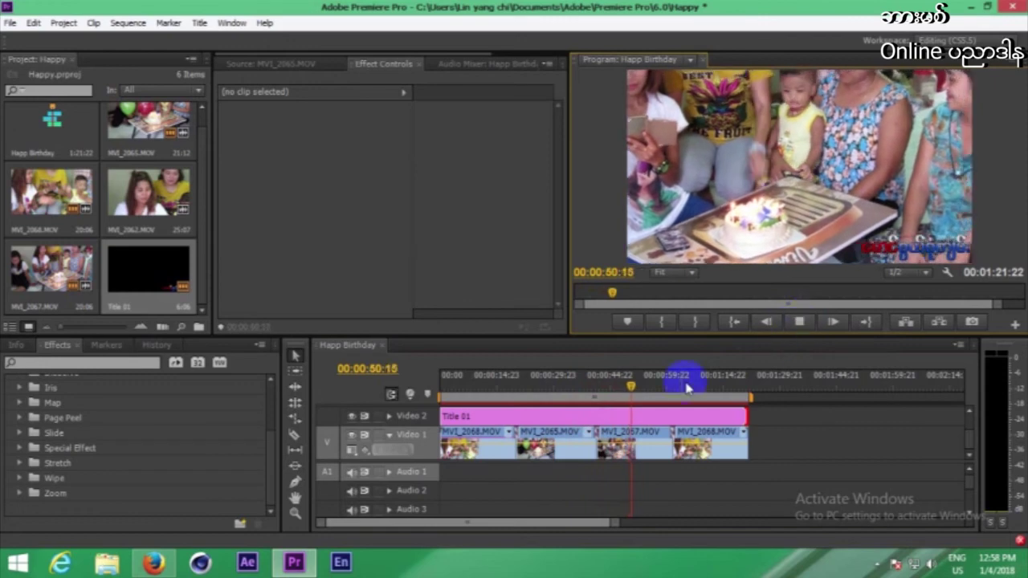
left_click(661, 389)
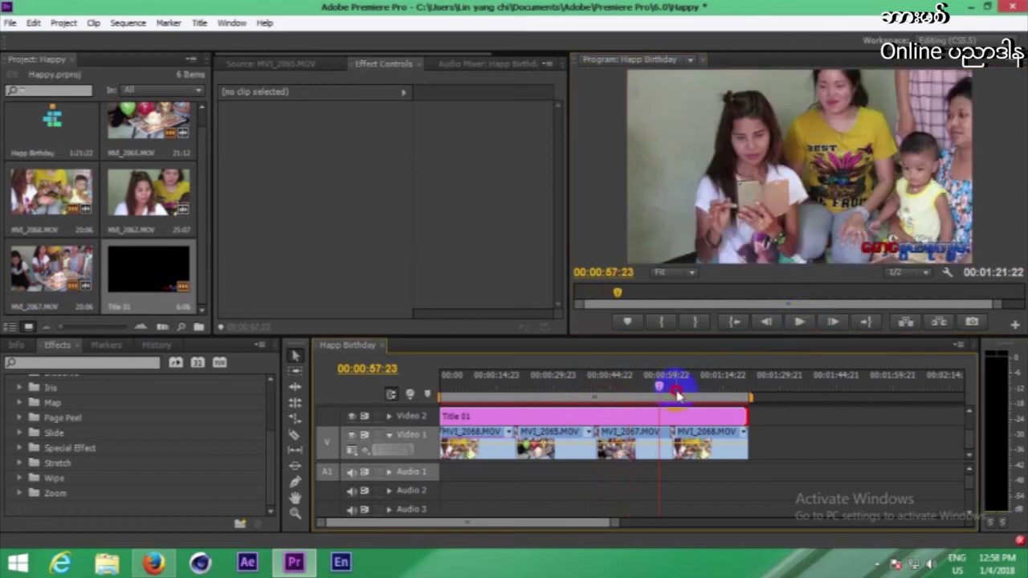
left_click_drag(677, 397, 667, 394)
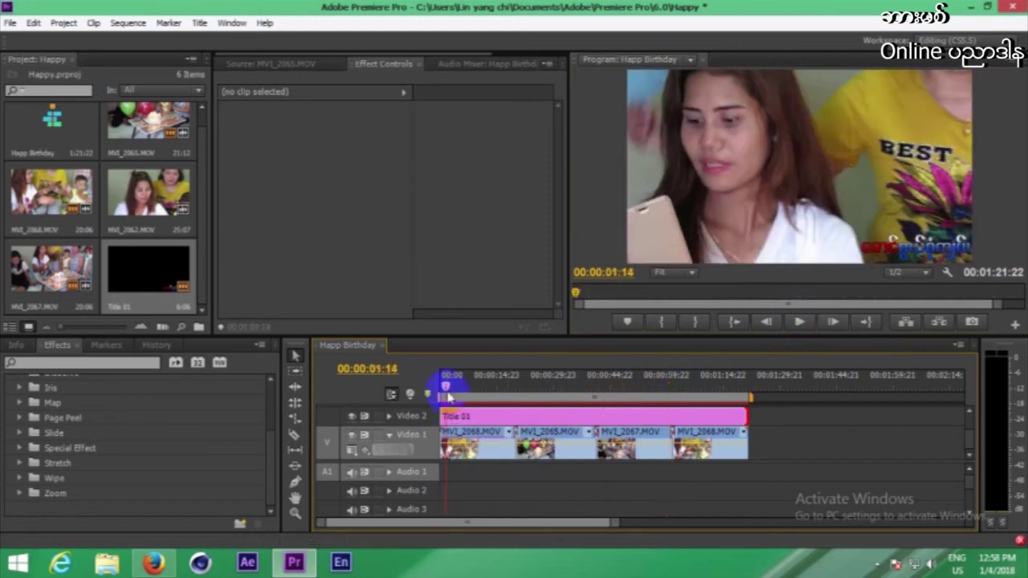
left_click_drag(448, 397, 449, 395)
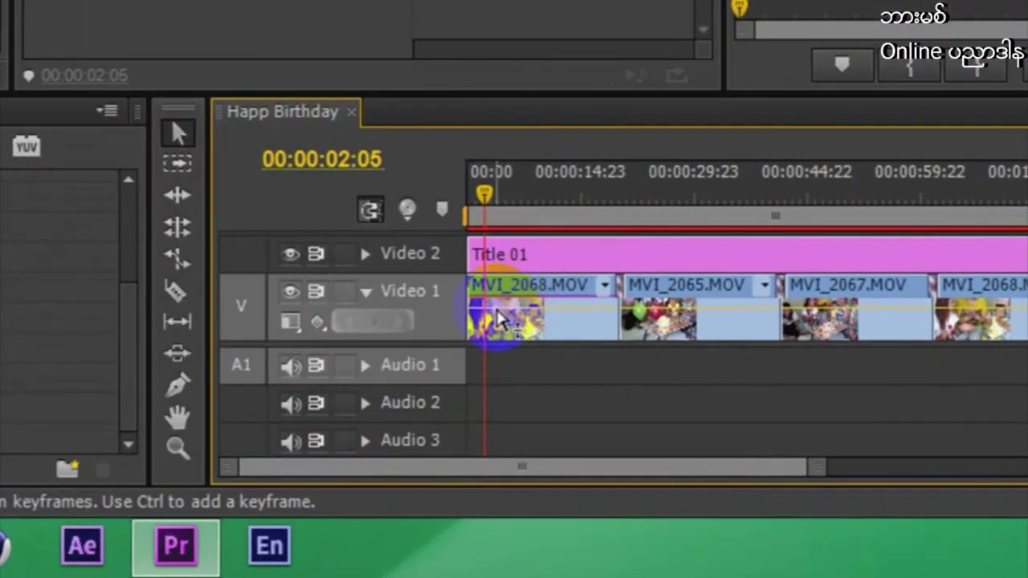
- Keyframe the first MVI_2068.MOV clip's opacity, pulling the first keyframe to 0 for a fade-in
mouse_move(498, 318)
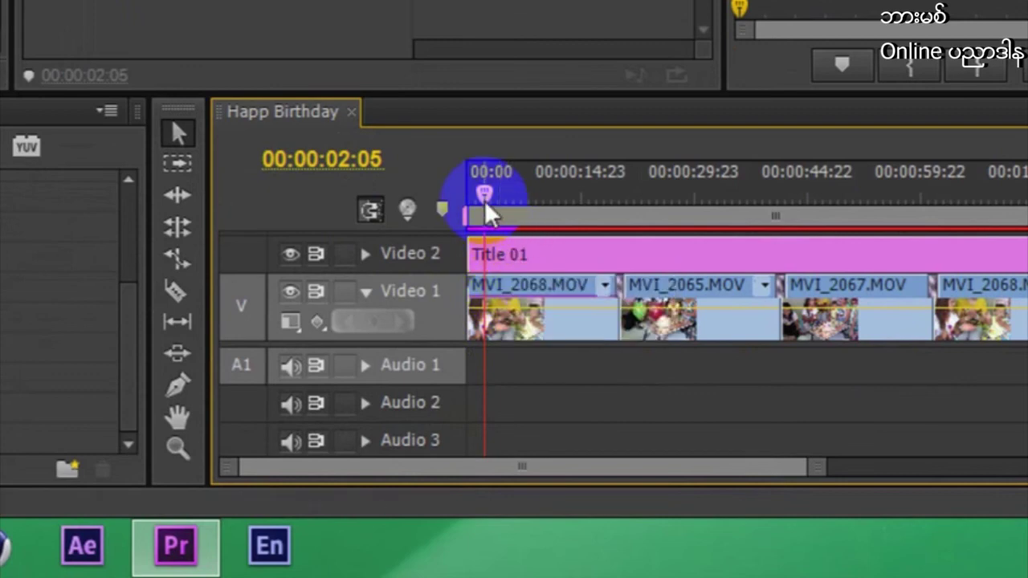
left_click_drag(510, 195, 505, 248)
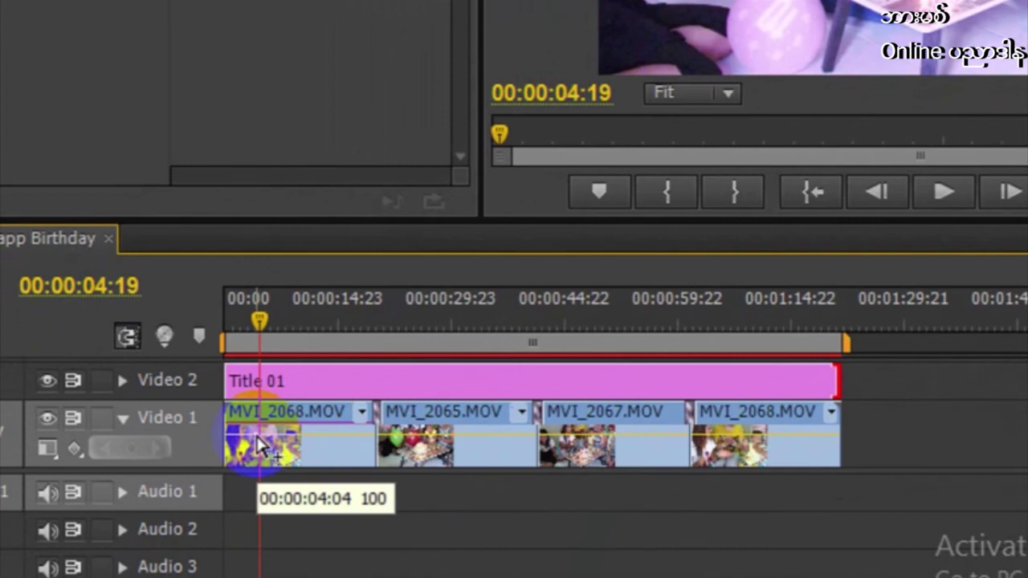
left_click(259, 444)
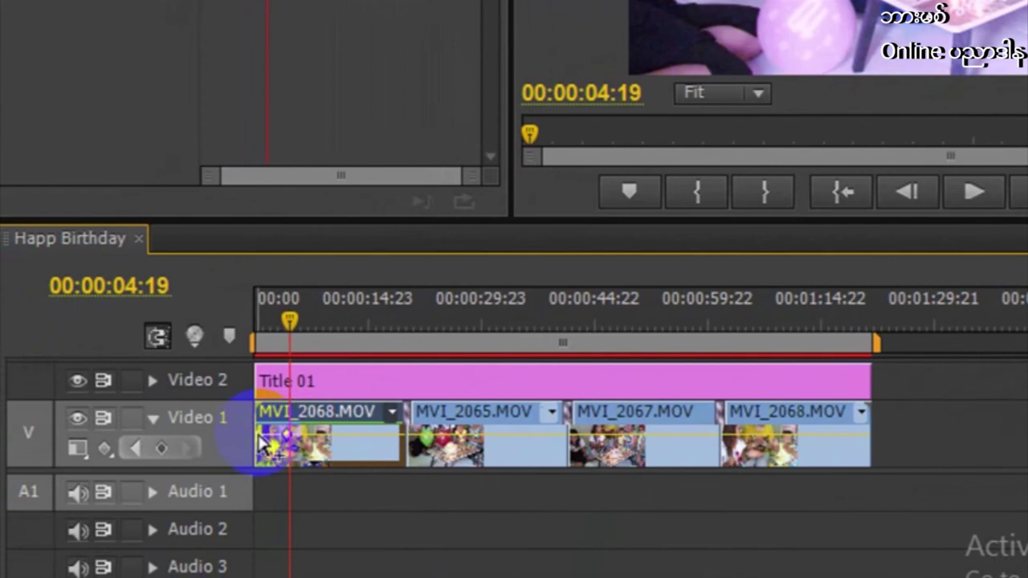
mouse_move(262, 440)
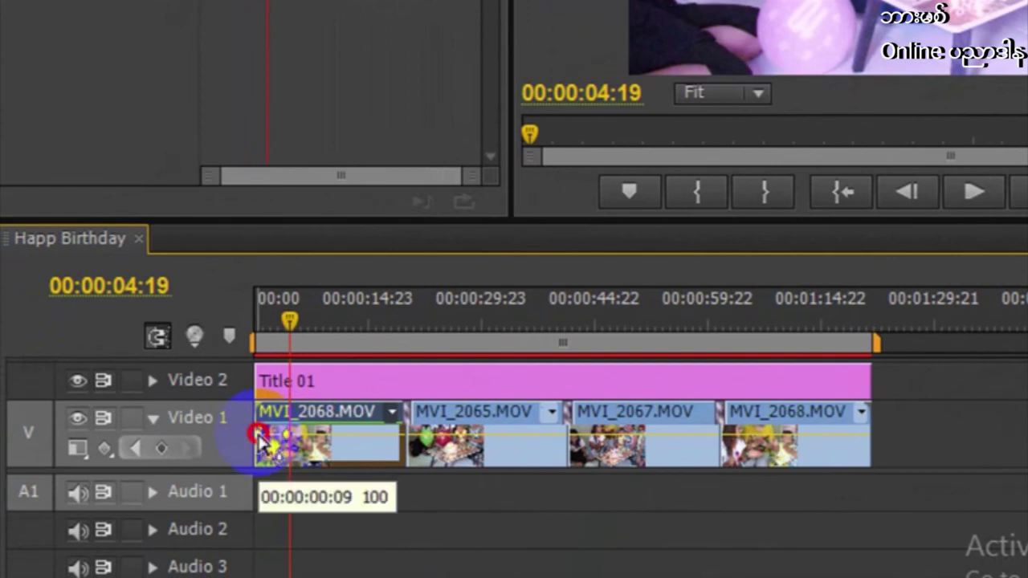
left_click_drag(257, 435, 258, 471)
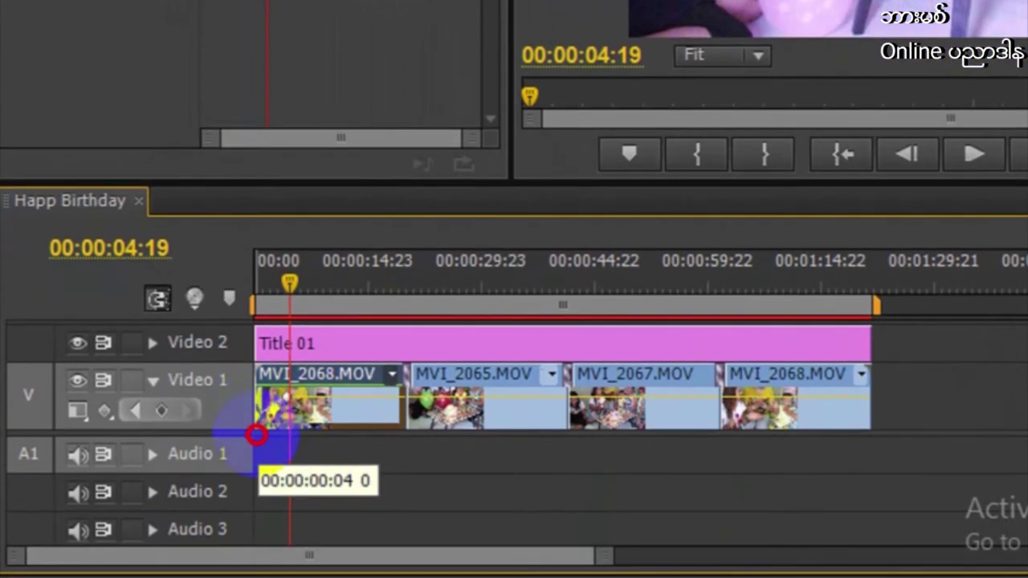
left_click_drag(256, 435, 259, 446)
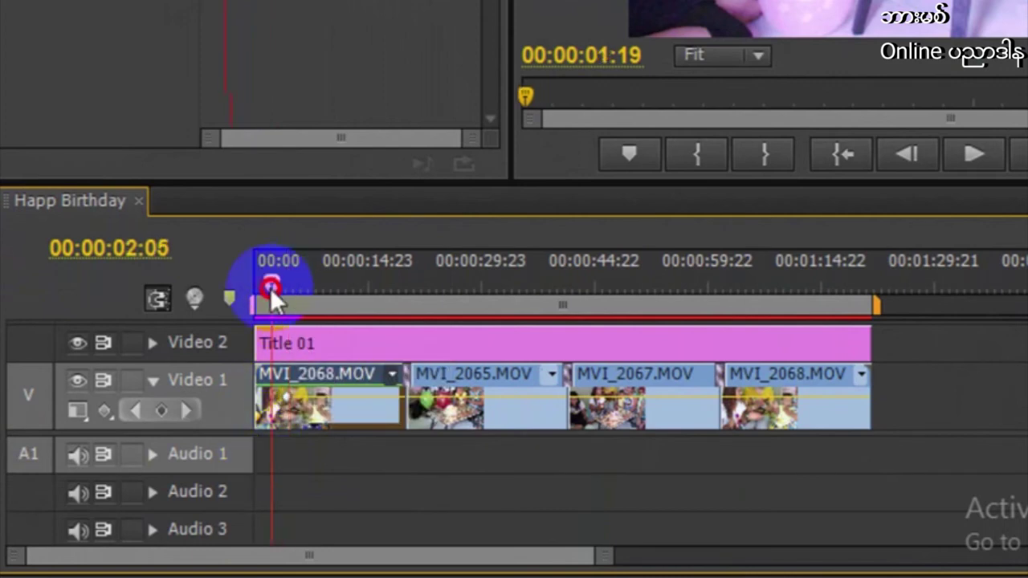
left_click_drag(290, 281, 256, 283)
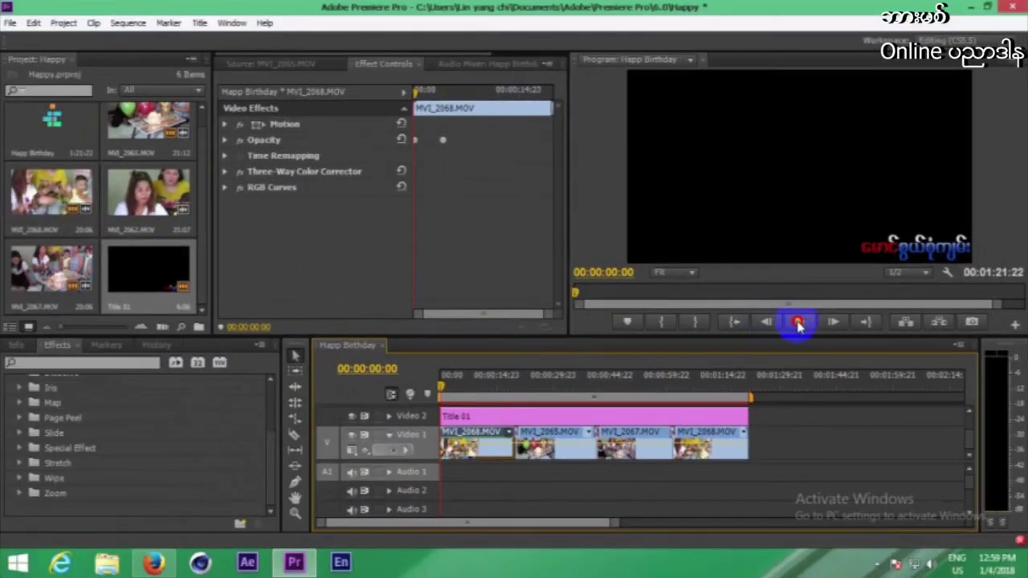
left_click(799, 324)
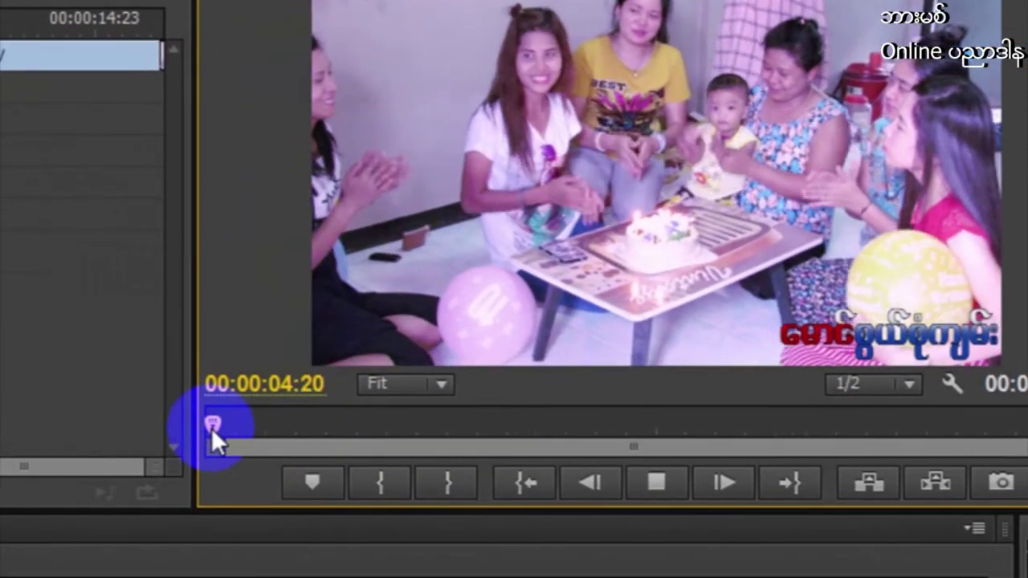
left_click(122, 487)
left_click(721, 474)
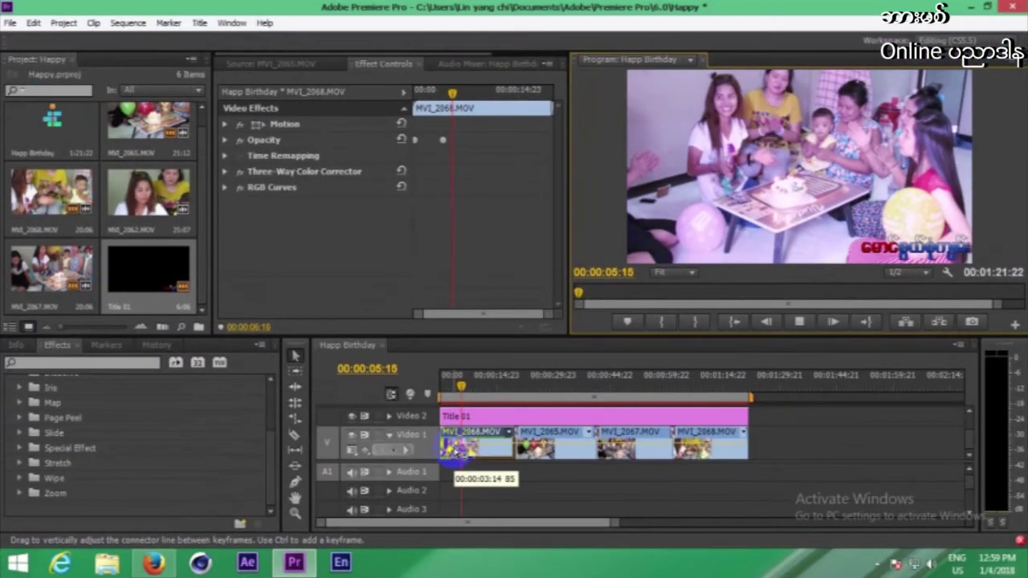
mouse_move(460, 389)
left_mouse_down()
mouse_move(604, 399)
mouse_move(447, 399)
left_mouse_up()
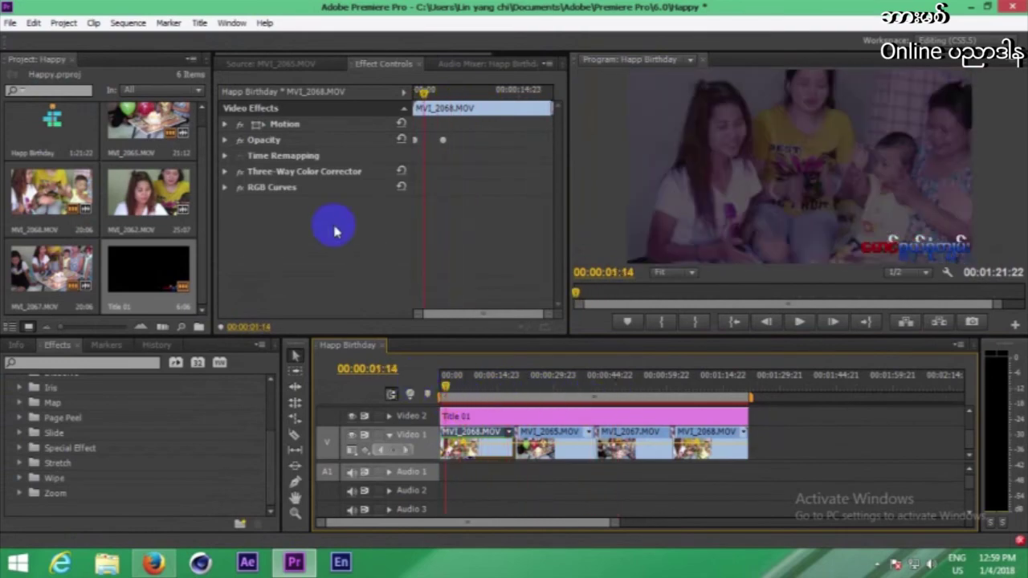
left_click(544, 388)
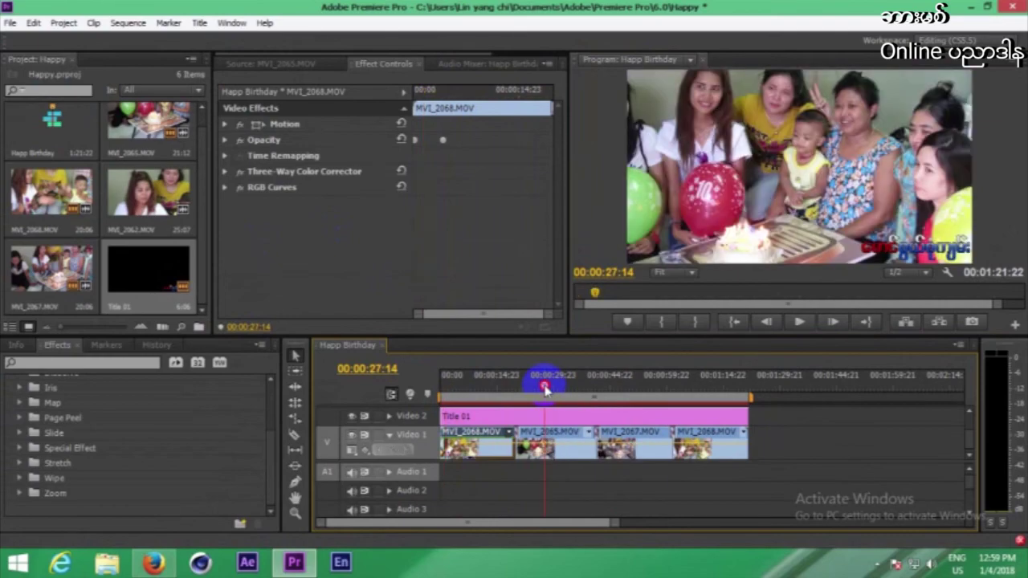
left_click(587, 394)
left_click_drag(587, 391, 630, 393)
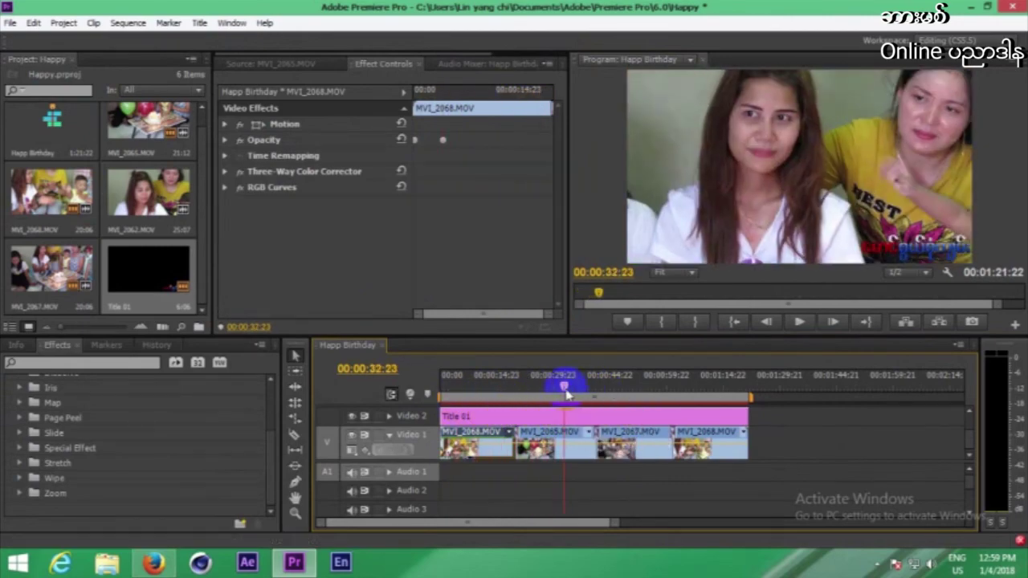
mouse_move(679, 405)
left_mouse_down()
mouse_move(518, 432)
mouse_move(617, 413)
left_mouse_up()
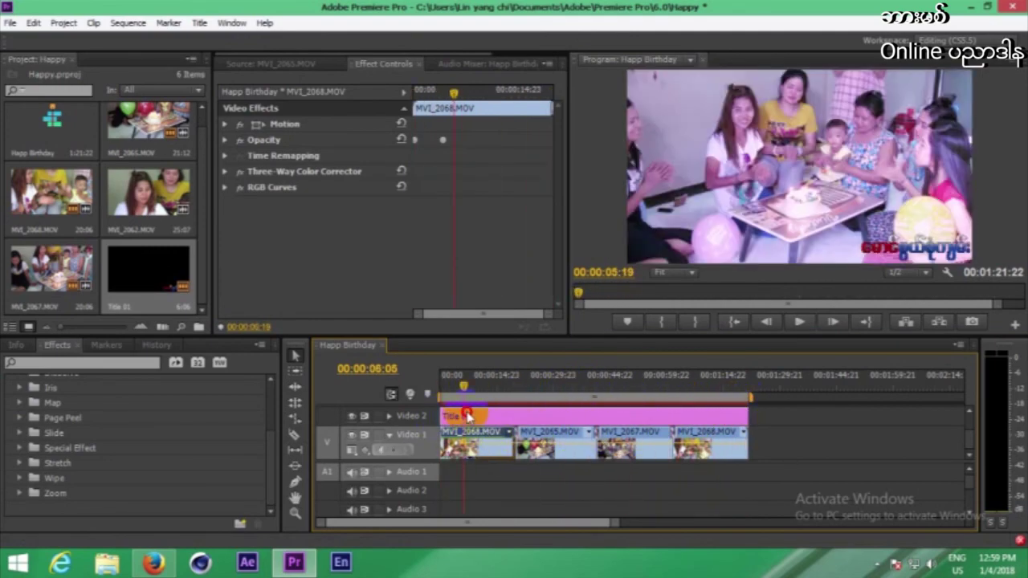
left_click(718, 377)
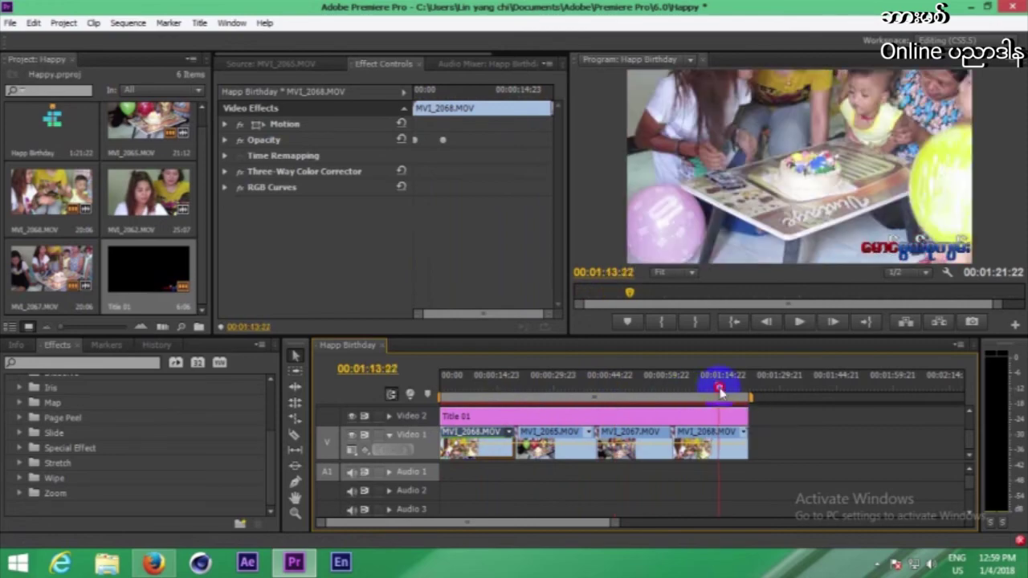
mouse_move(721, 394)
left_mouse_down()
mouse_move(527, 420)
mouse_move(527, 396)
mouse_move(428, 391)
left_mouse_up()
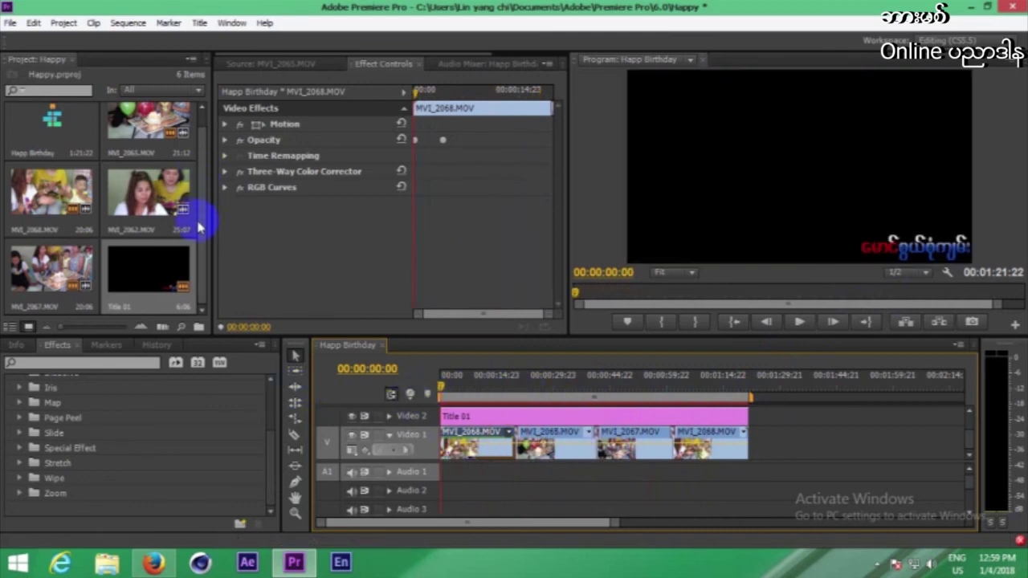
mouse_move(203, 231)
left_mouse_down()
mouse_move(201, 195)
mouse_move(202, 241)
left_mouse_up()
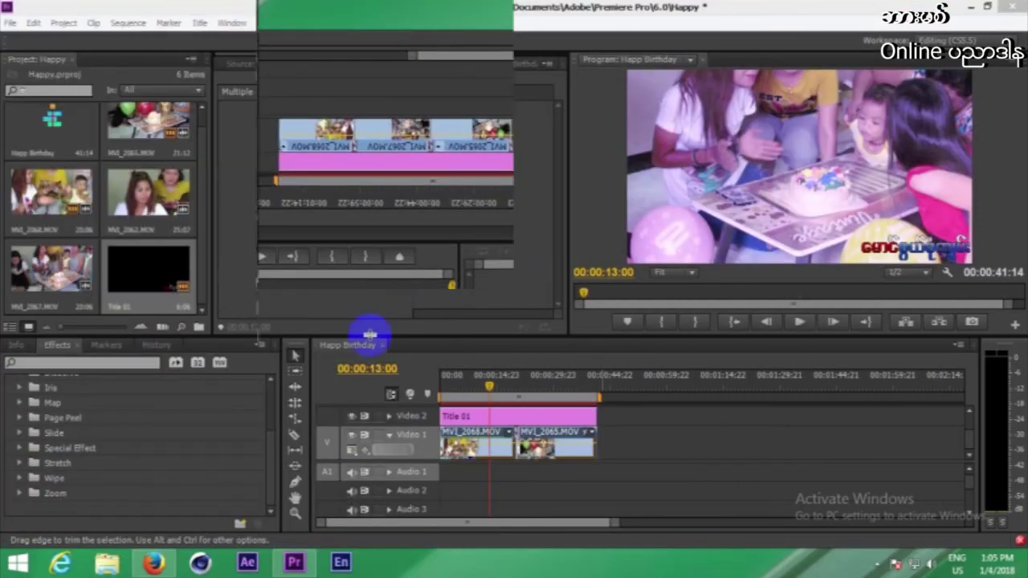
- Preview the trimmed 00:00:41:14 two-clip sequence in the Program monitor
mouse_move(489, 394)
left_mouse_down()
mouse_move(455, 400)
mouse_move(529, 408)
left_mouse_up()
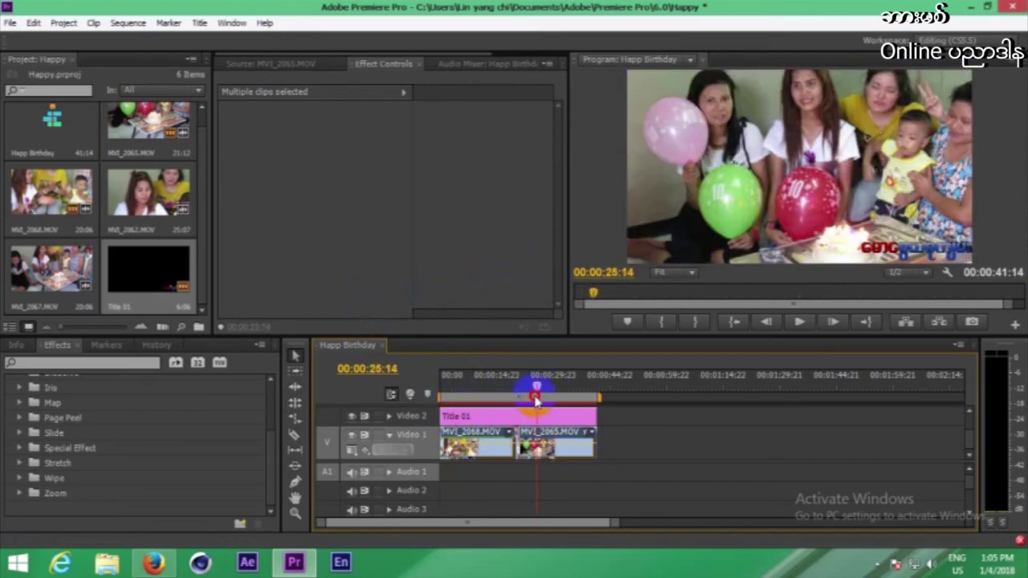
left_click(799, 322)
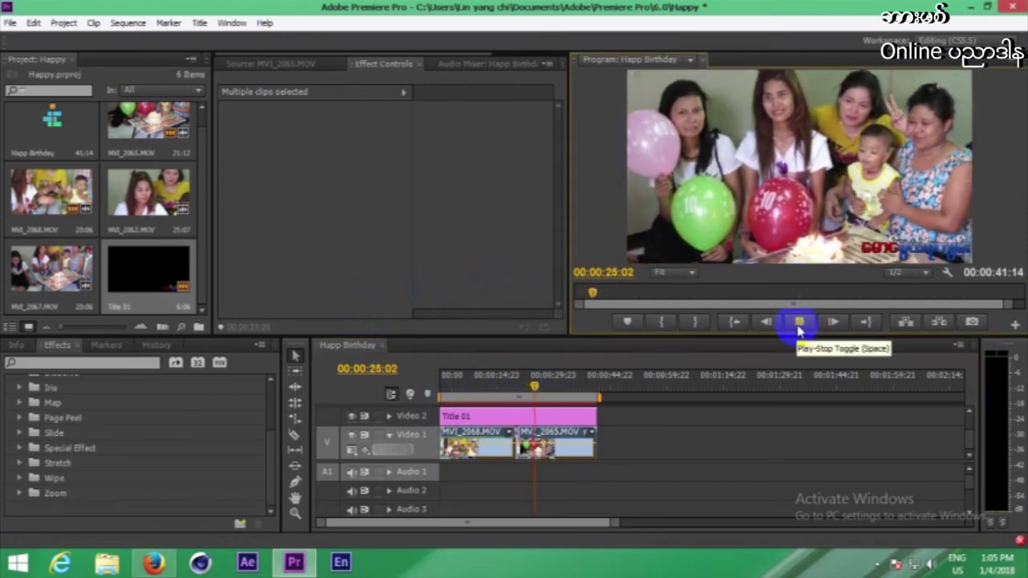
left_click(798, 327)
mouse_move(559, 387)
left_mouse_down()
mouse_move(598, 393)
mouse_move(553, 396)
left_mouse_up()
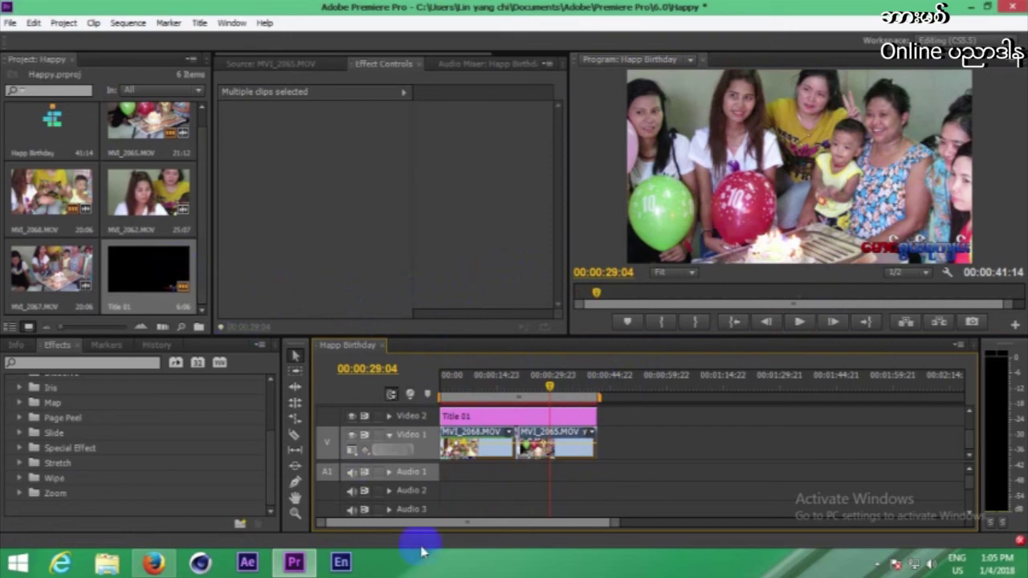
left_click(9, 22)
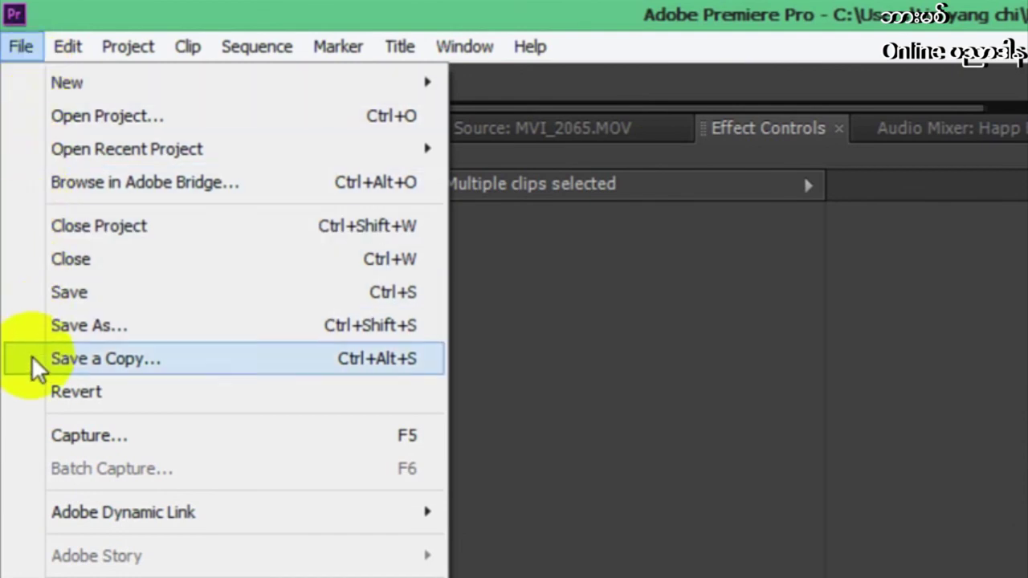
- In Export Settings, choose H.264 format with the HD 720p 23.976 preset
mouse_move(65, 454)
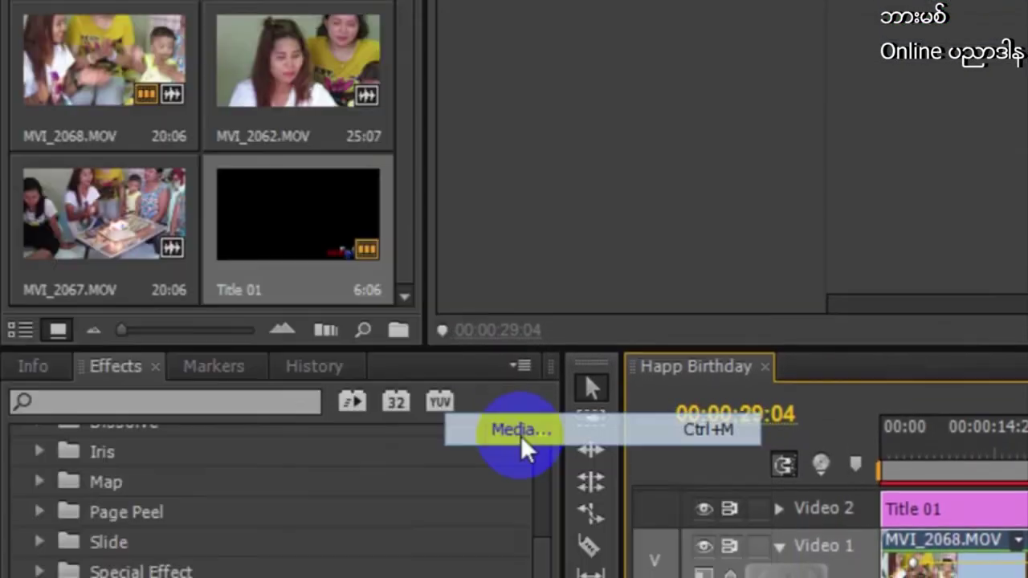
left_click(521, 445)
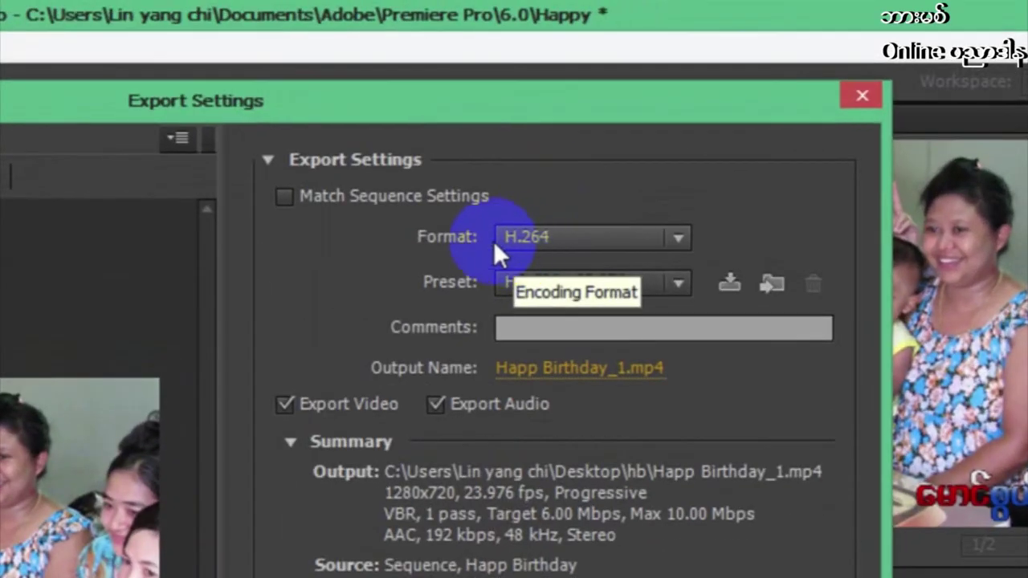
left_click(498, 239)
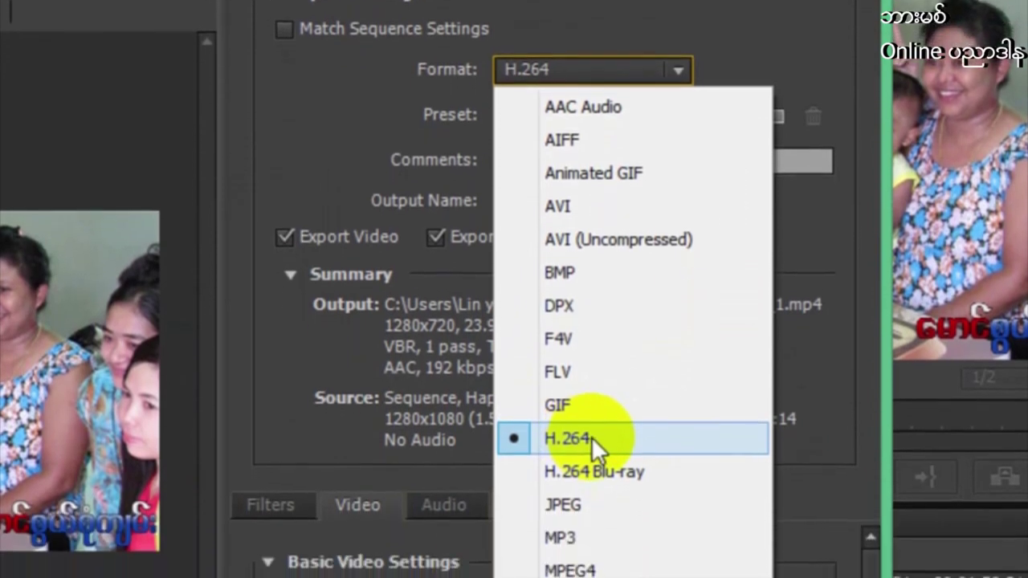
left_click(587, 502)
left_click(504, 138)
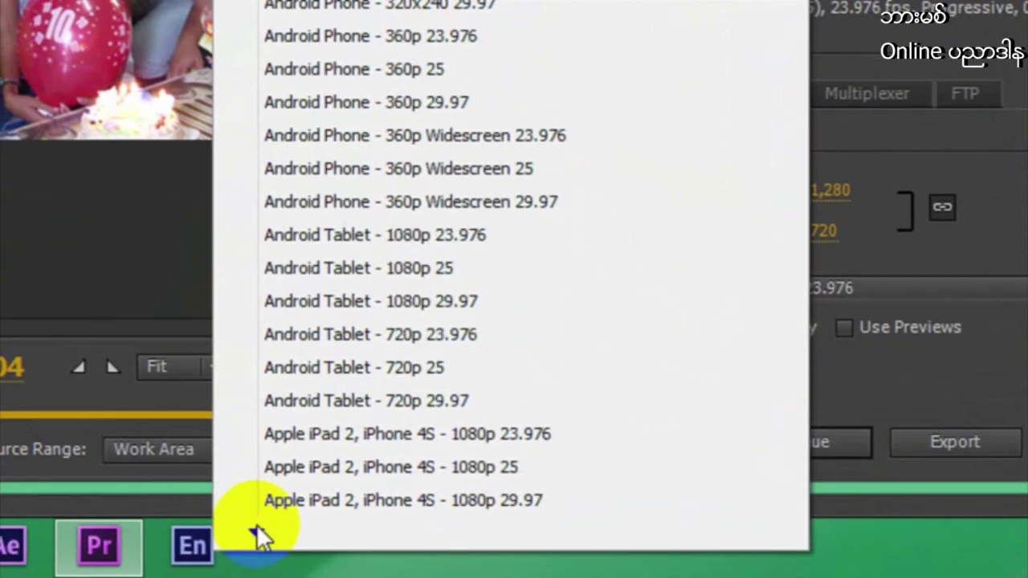
left_click(256, 525)
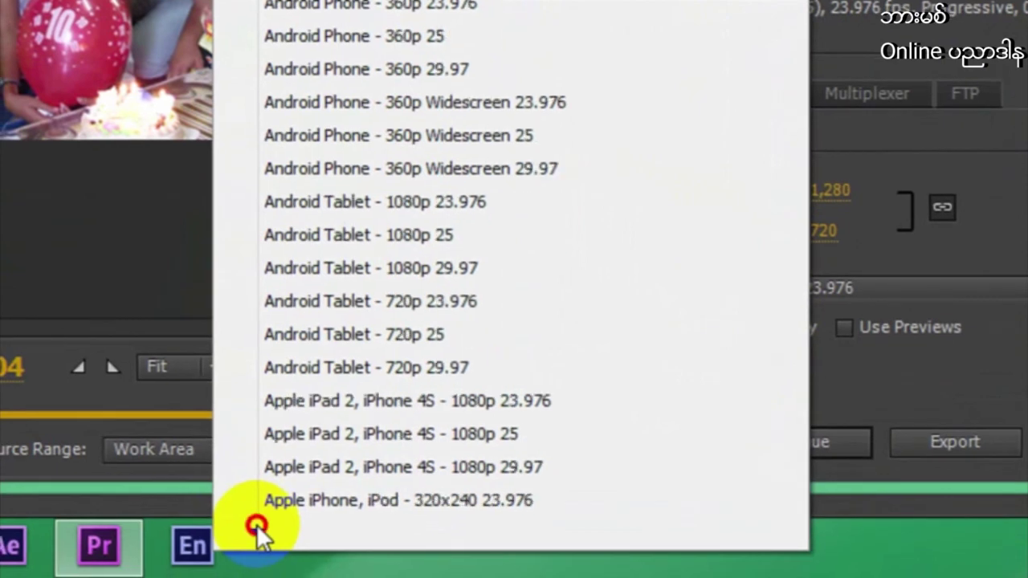
left_click(256, 526)
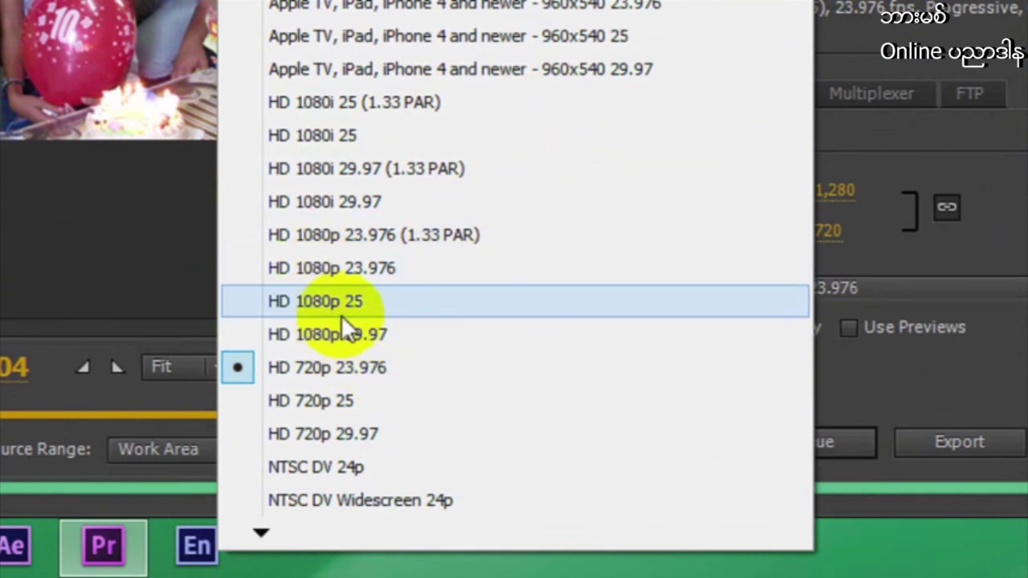
left_click(398, 365)
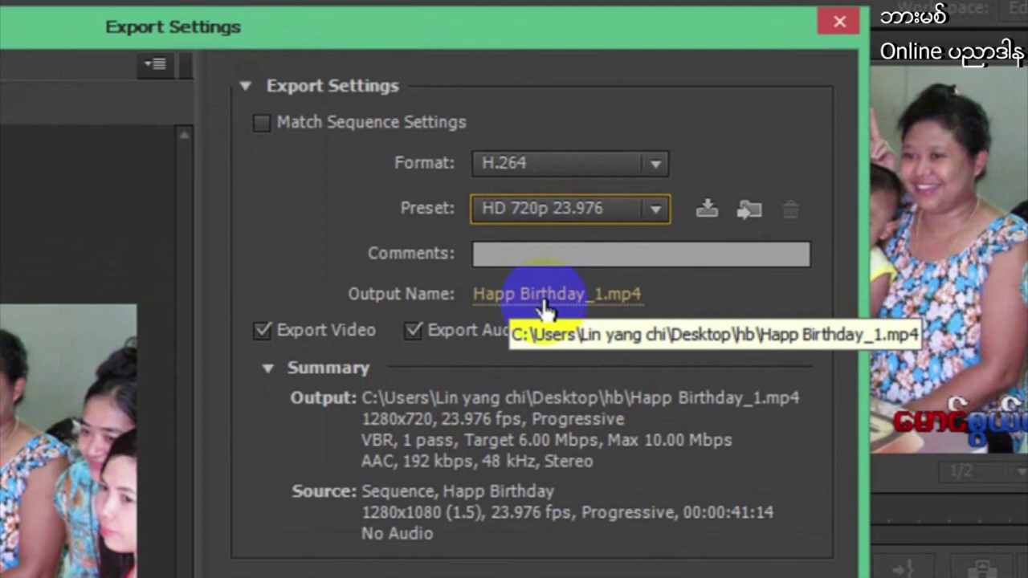
left_click(543, 305)
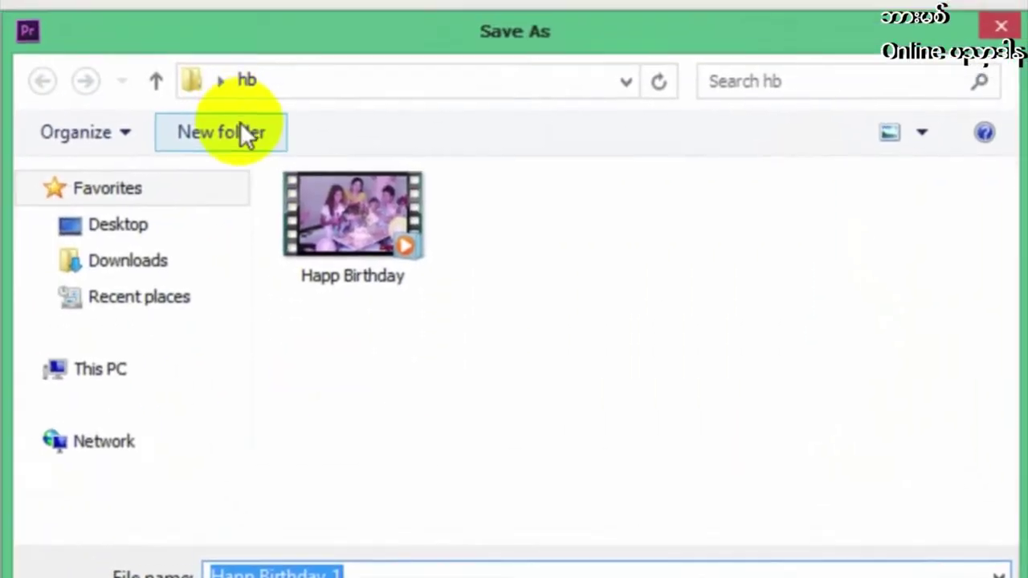
- Save the output file as Happ Birthday_1 in the hb folder
left_click_drag(361, 569, 142, 569)
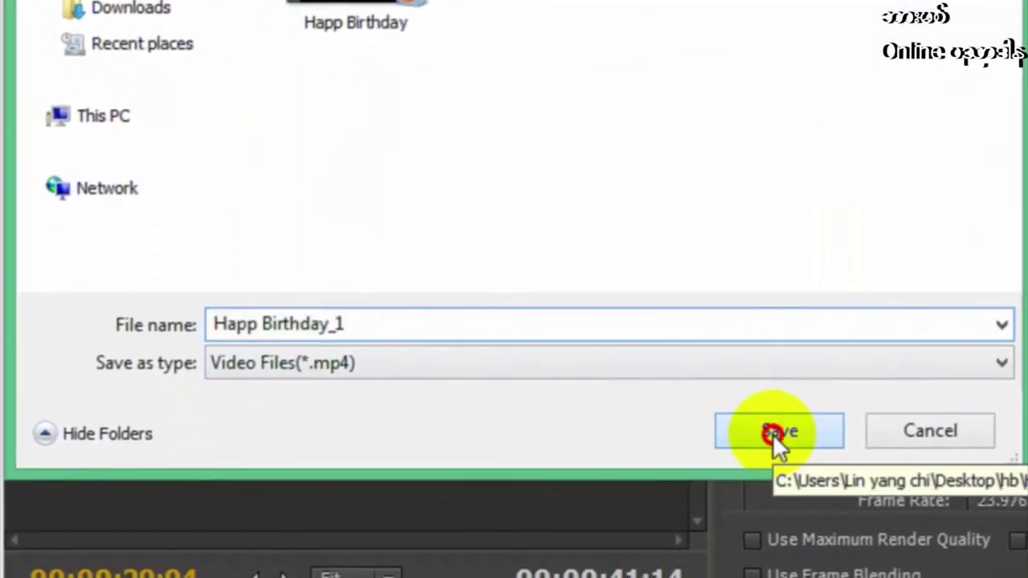
left_click(774, 438)
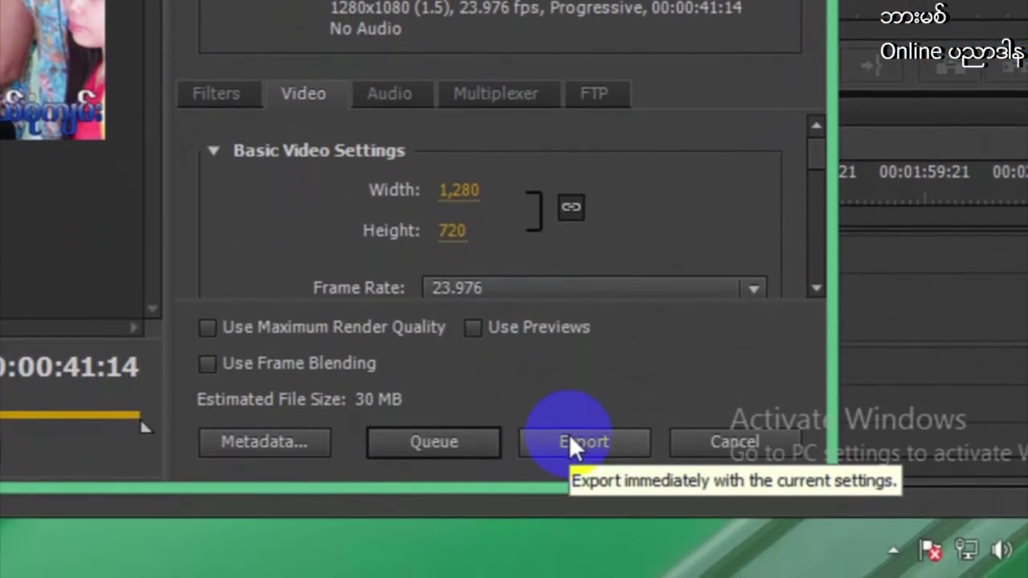
- Export the sequence to Happ Birthday_1.mp4 and let encoding run
left_click(570, 449)
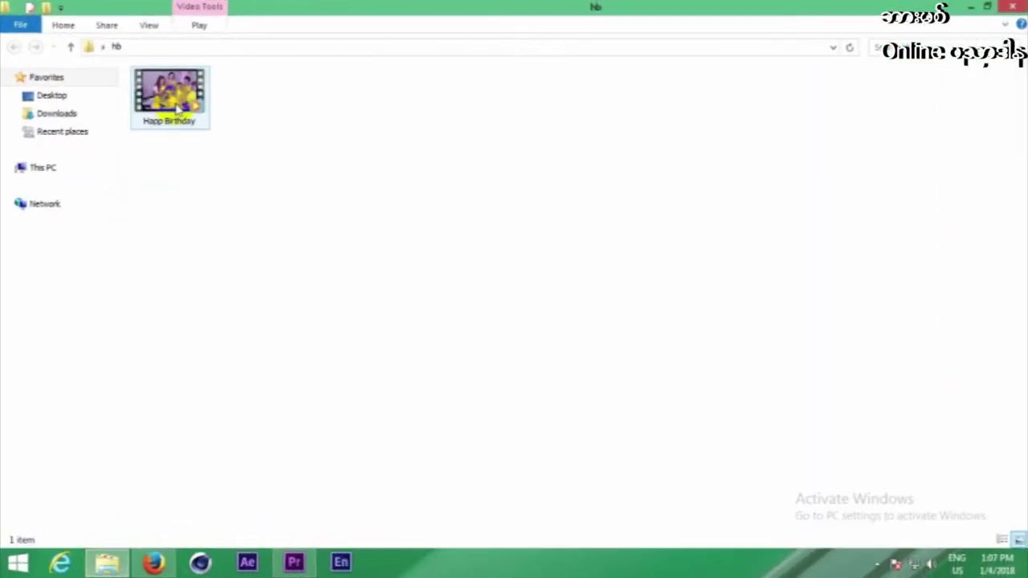
- Play the exported Happ Birthday video from the hb folder in Windows Media Player
double_click(173, 105)
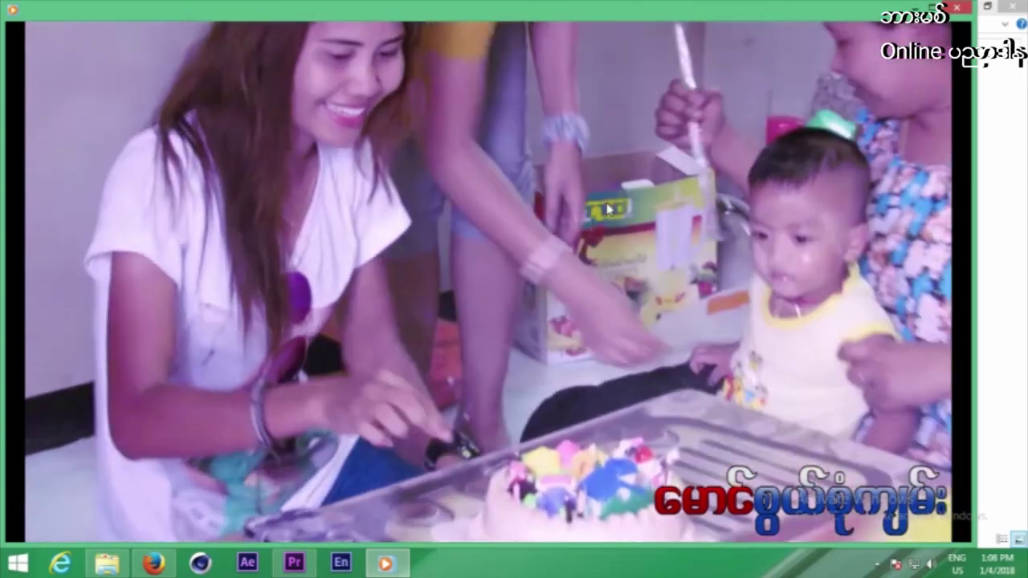
- Watch Happ Birthday_1.mp4 play with the Burmese title, then stop the screen recorder from the system tray
mouse_move(637, 230)
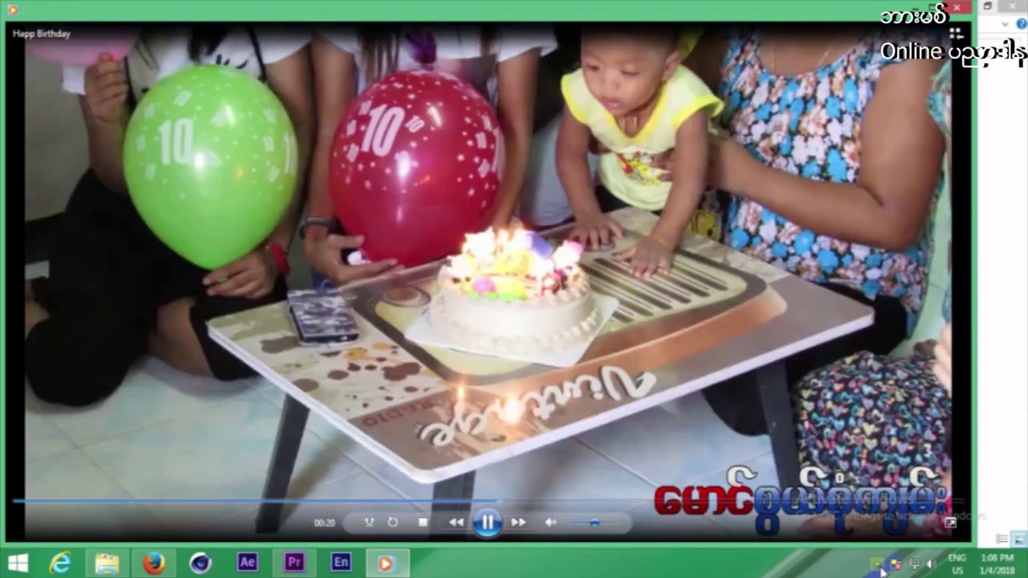
left_click(877, 565)
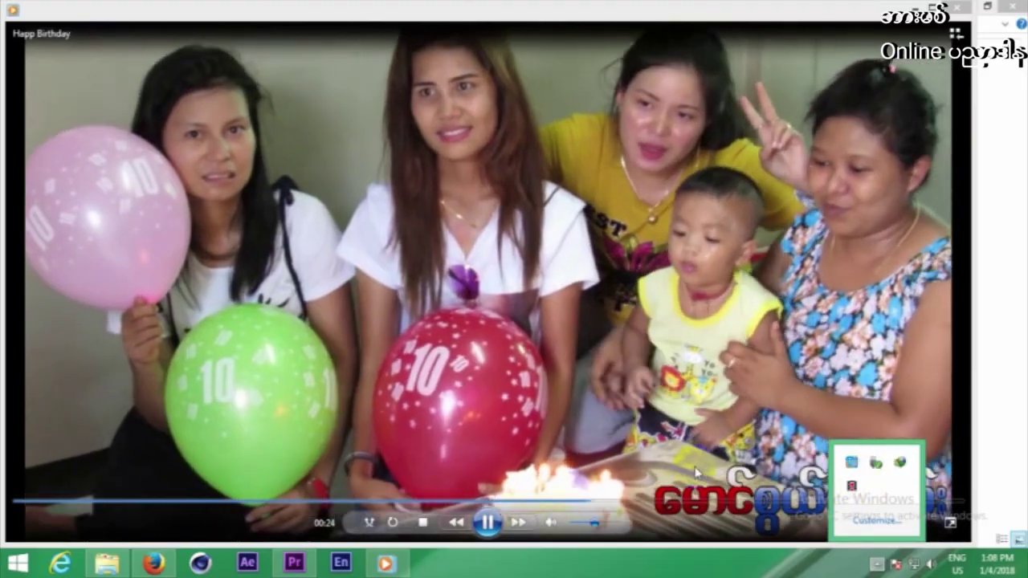
left_click(853, 485)
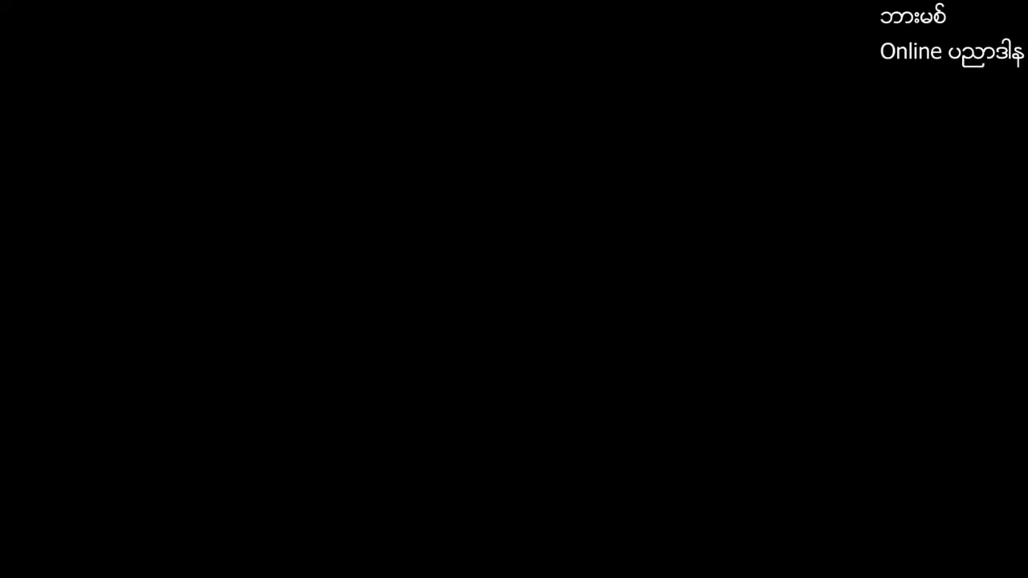